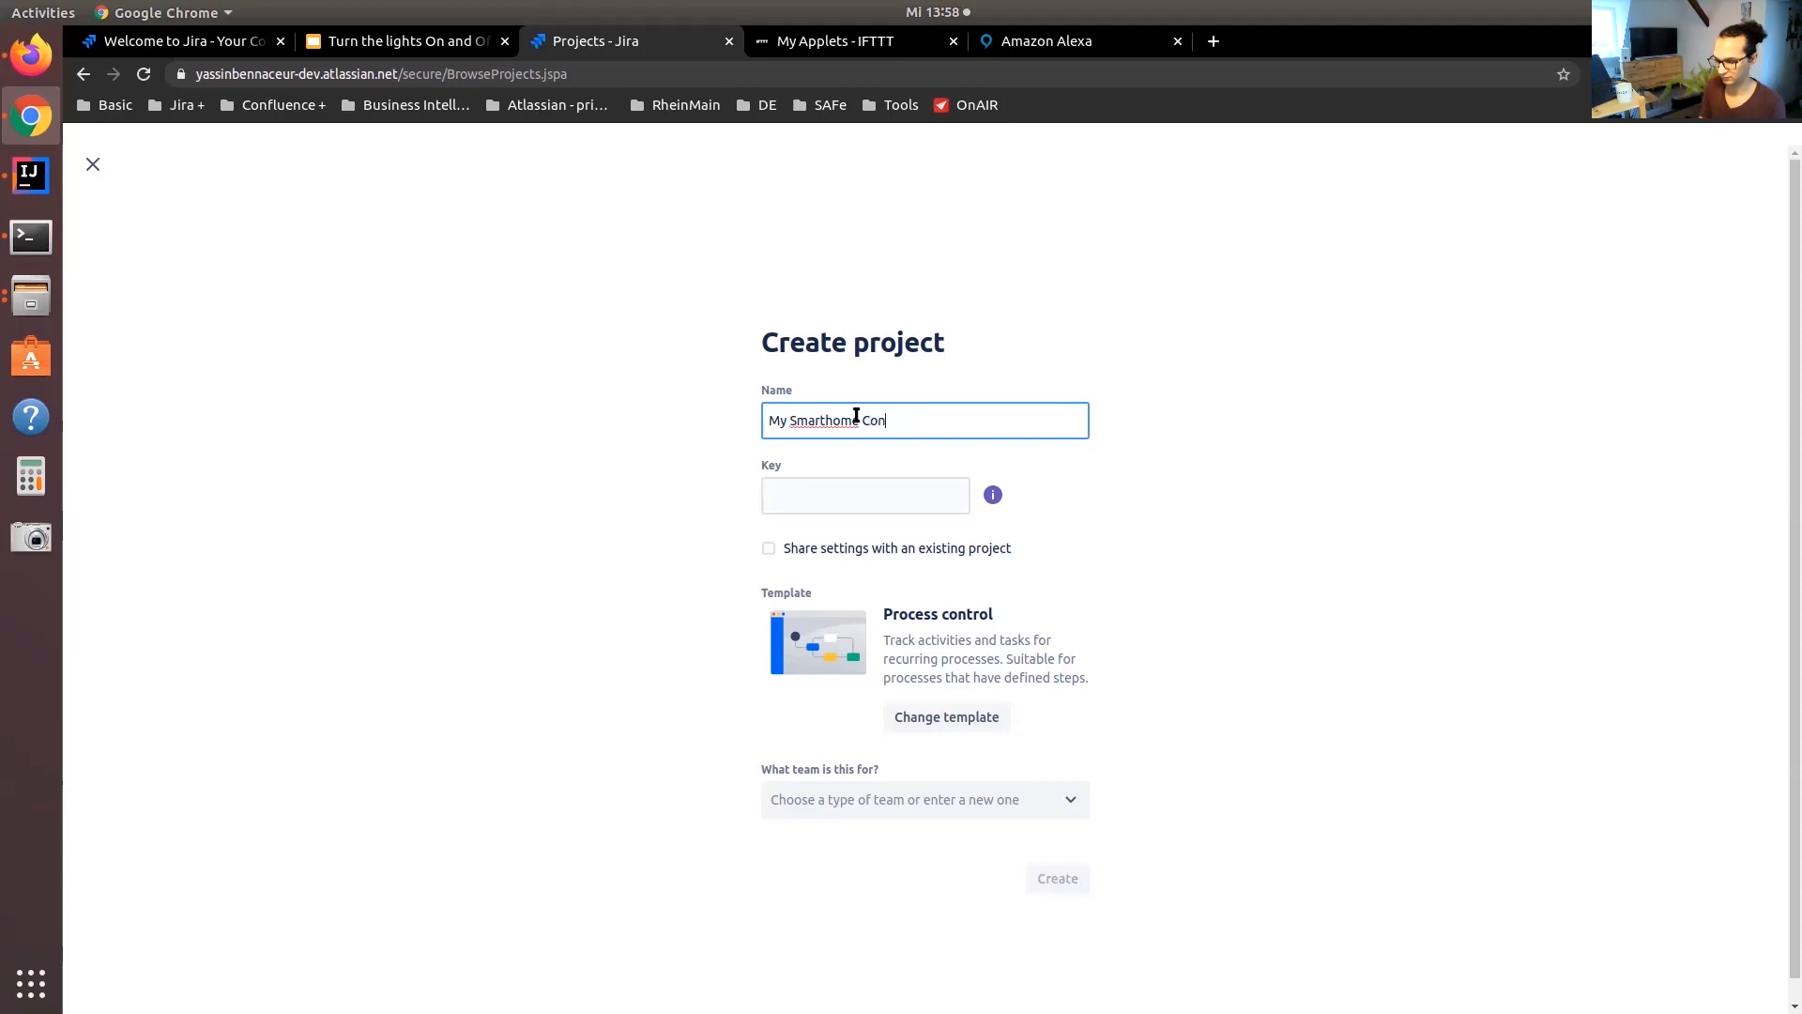
Name the new project "My Smarthome Control System using Jira" and set its key to MSH
{"action": "type", "text": "trol System using Jira"}
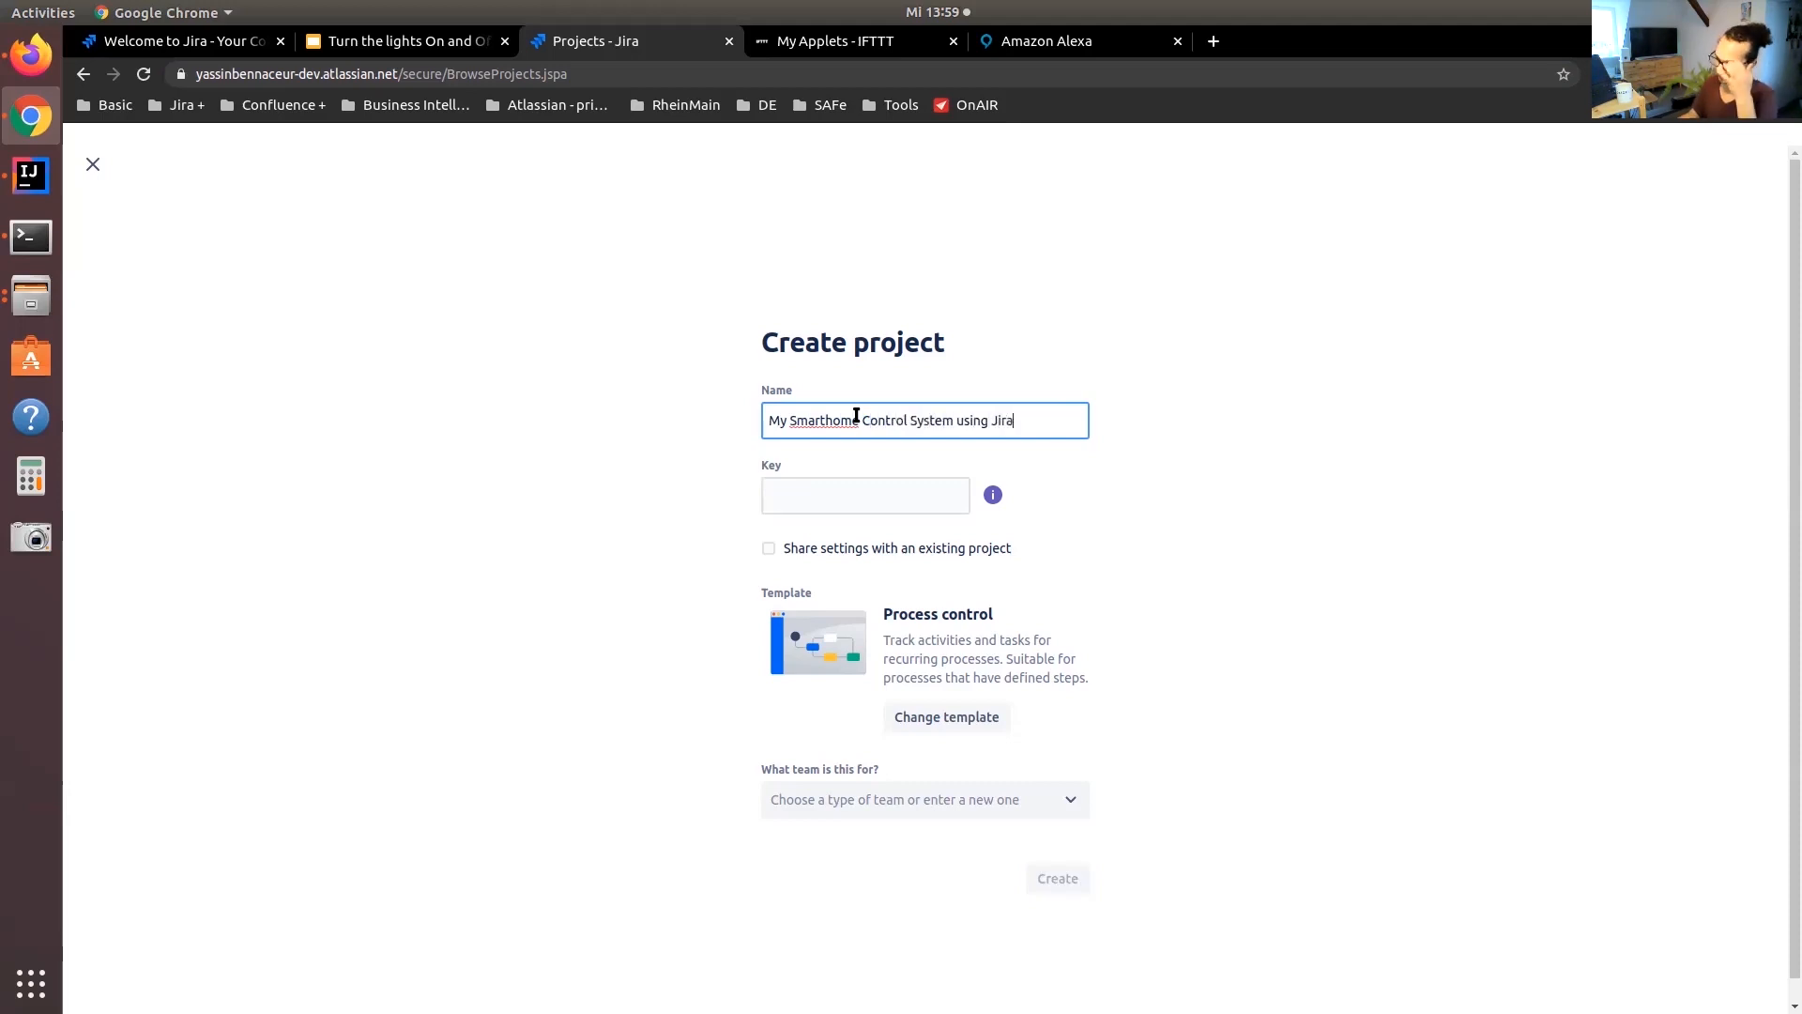
{"action": "left_click", "coordinate": [856, 495]}
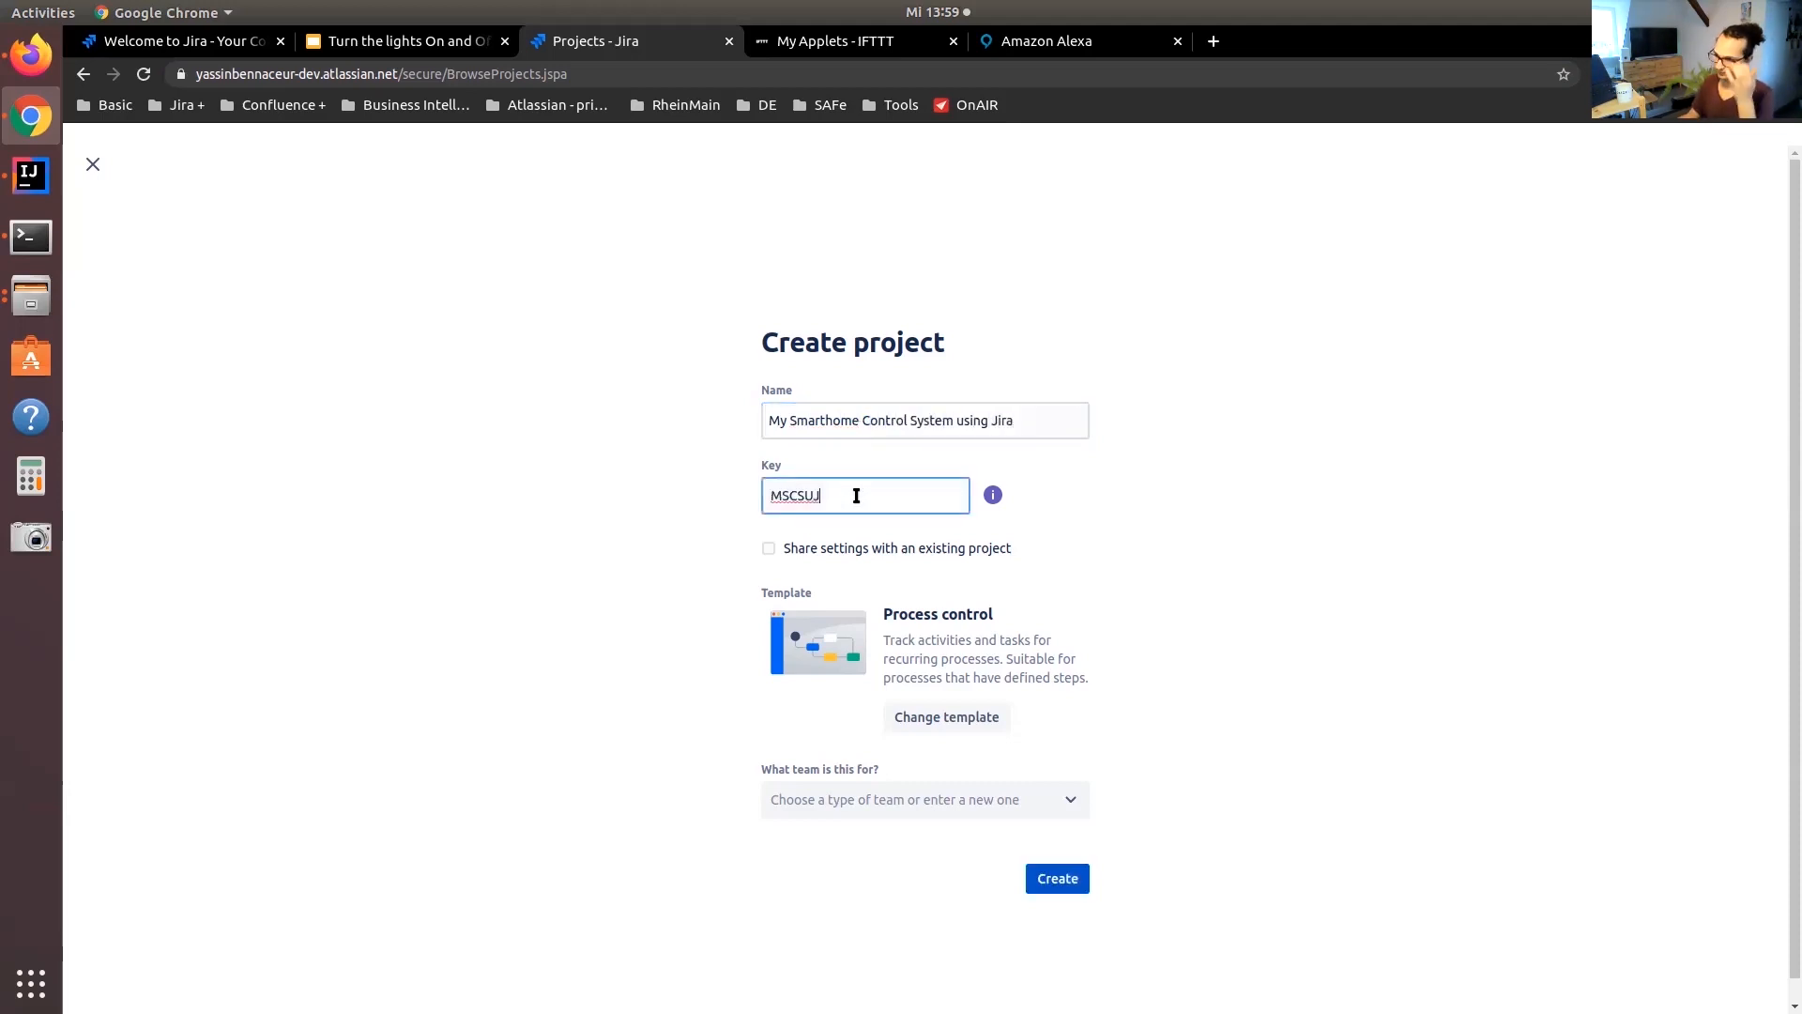
{"action": "type", "text": "MSH"}
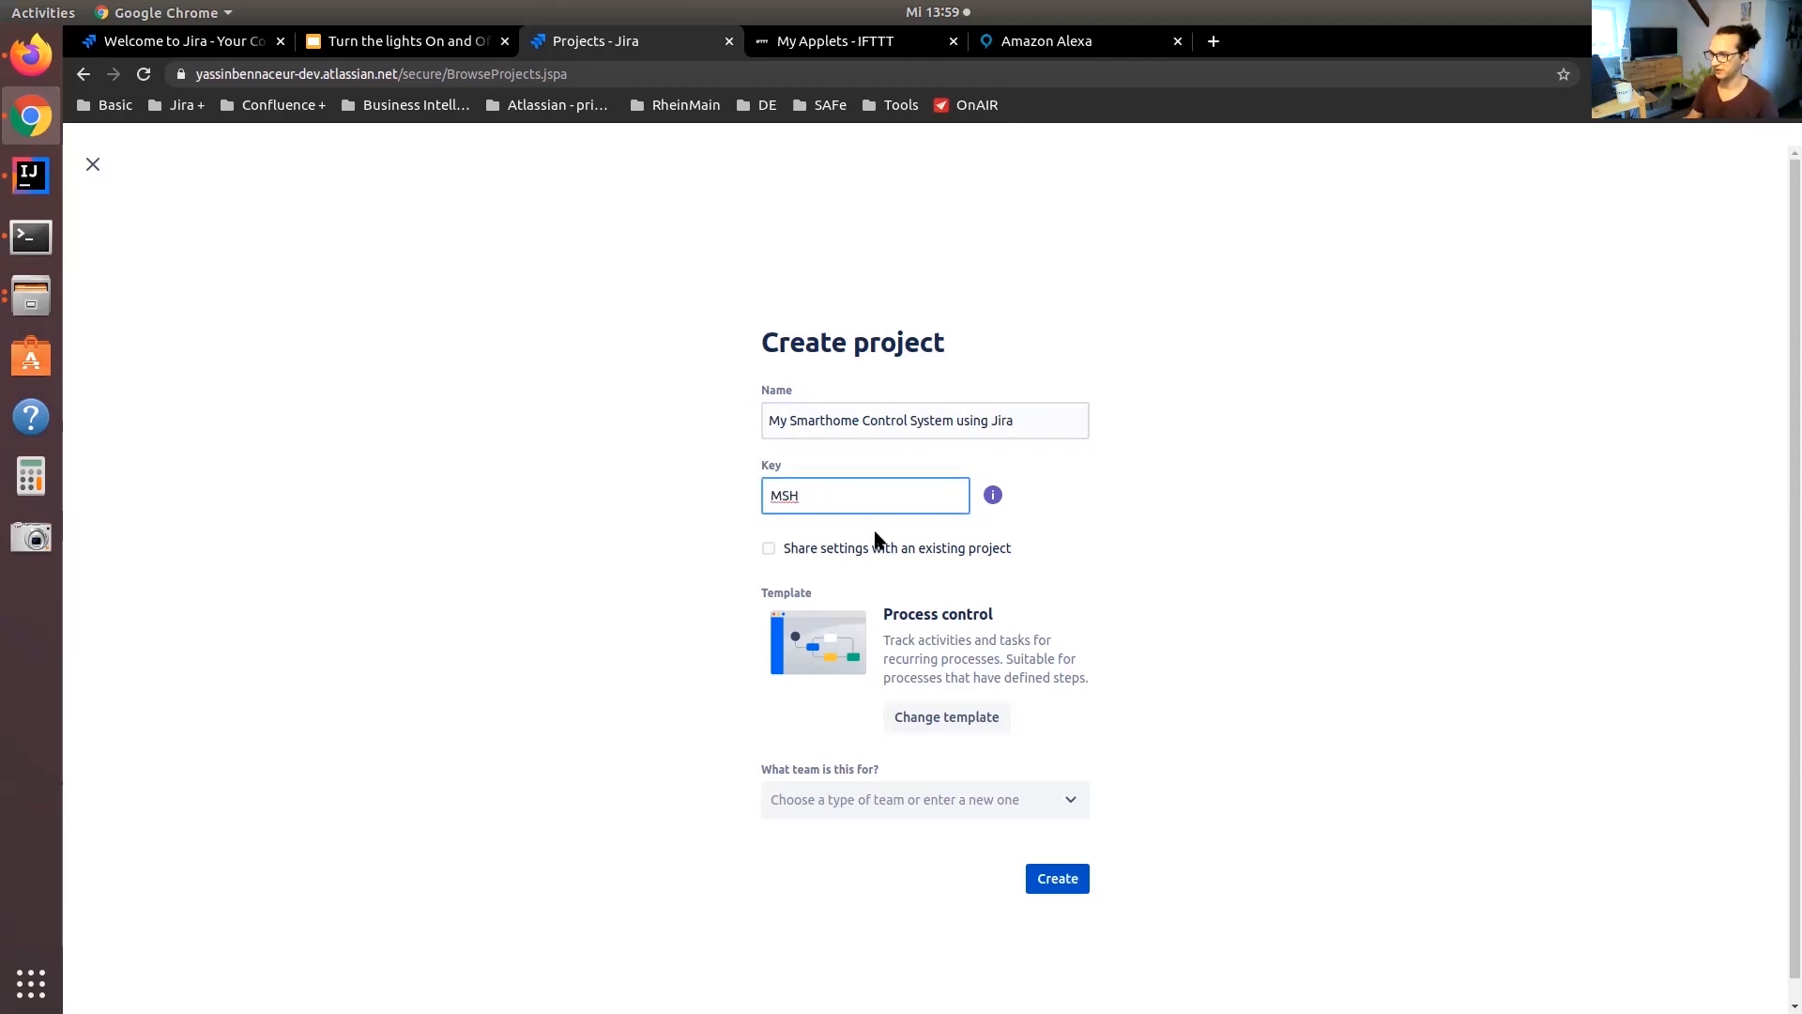
Browse the classic Business templates and create the project with the Process control template
{"action": "left_click", "coordinate": [939, 716]}
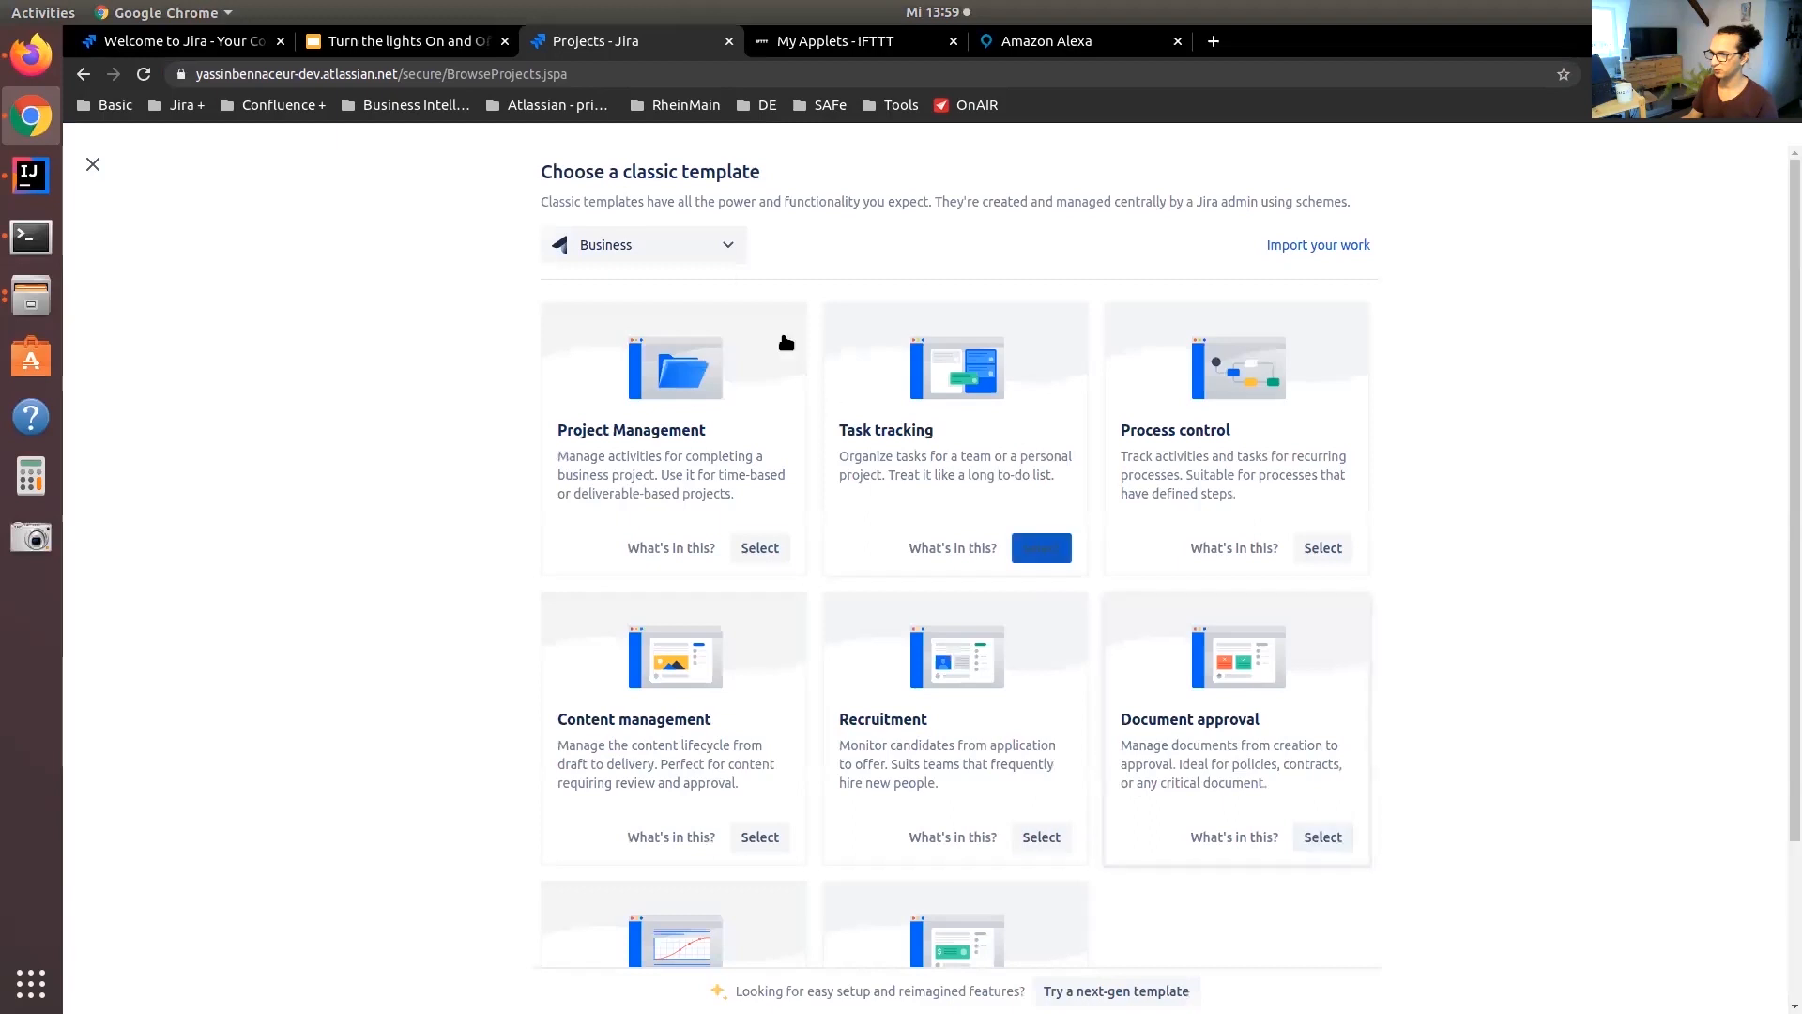
{"action": "left_click", "coordinate": [718, 246]}
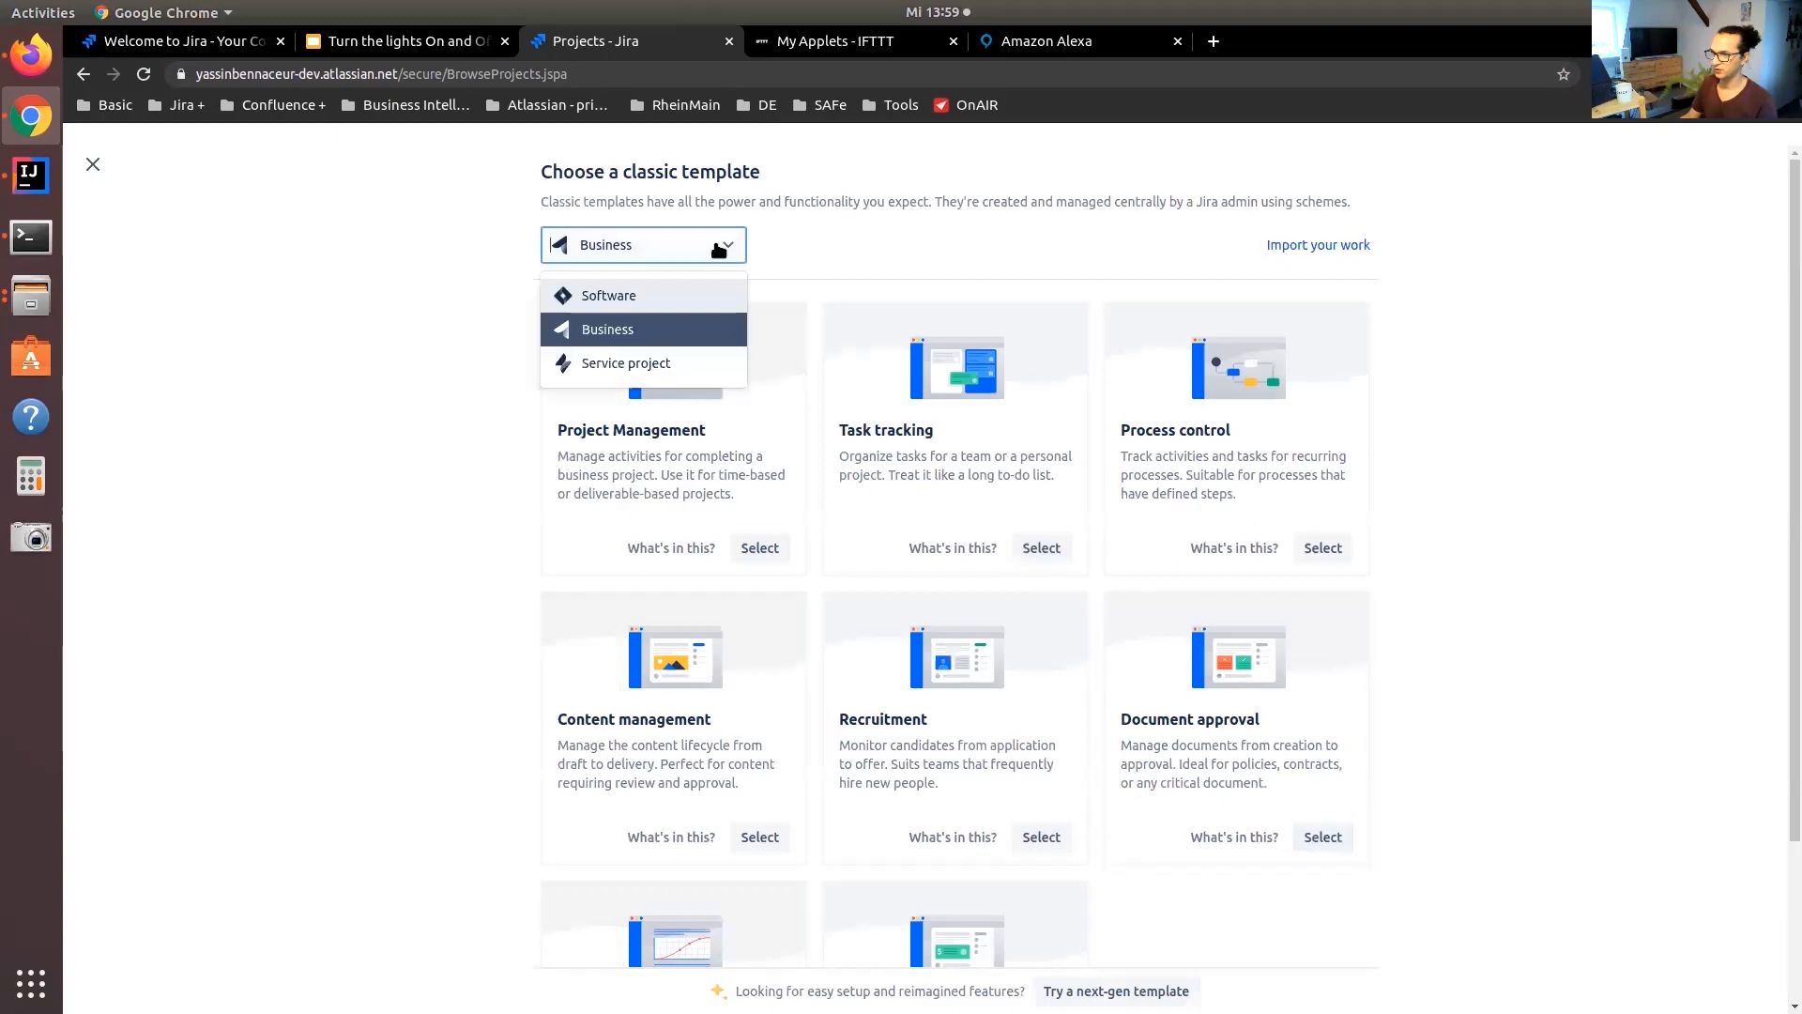
{"action": "left_click", "coordinate": [688, 338]}
{"action": "left_click", "coordinate": [1040, 547]}
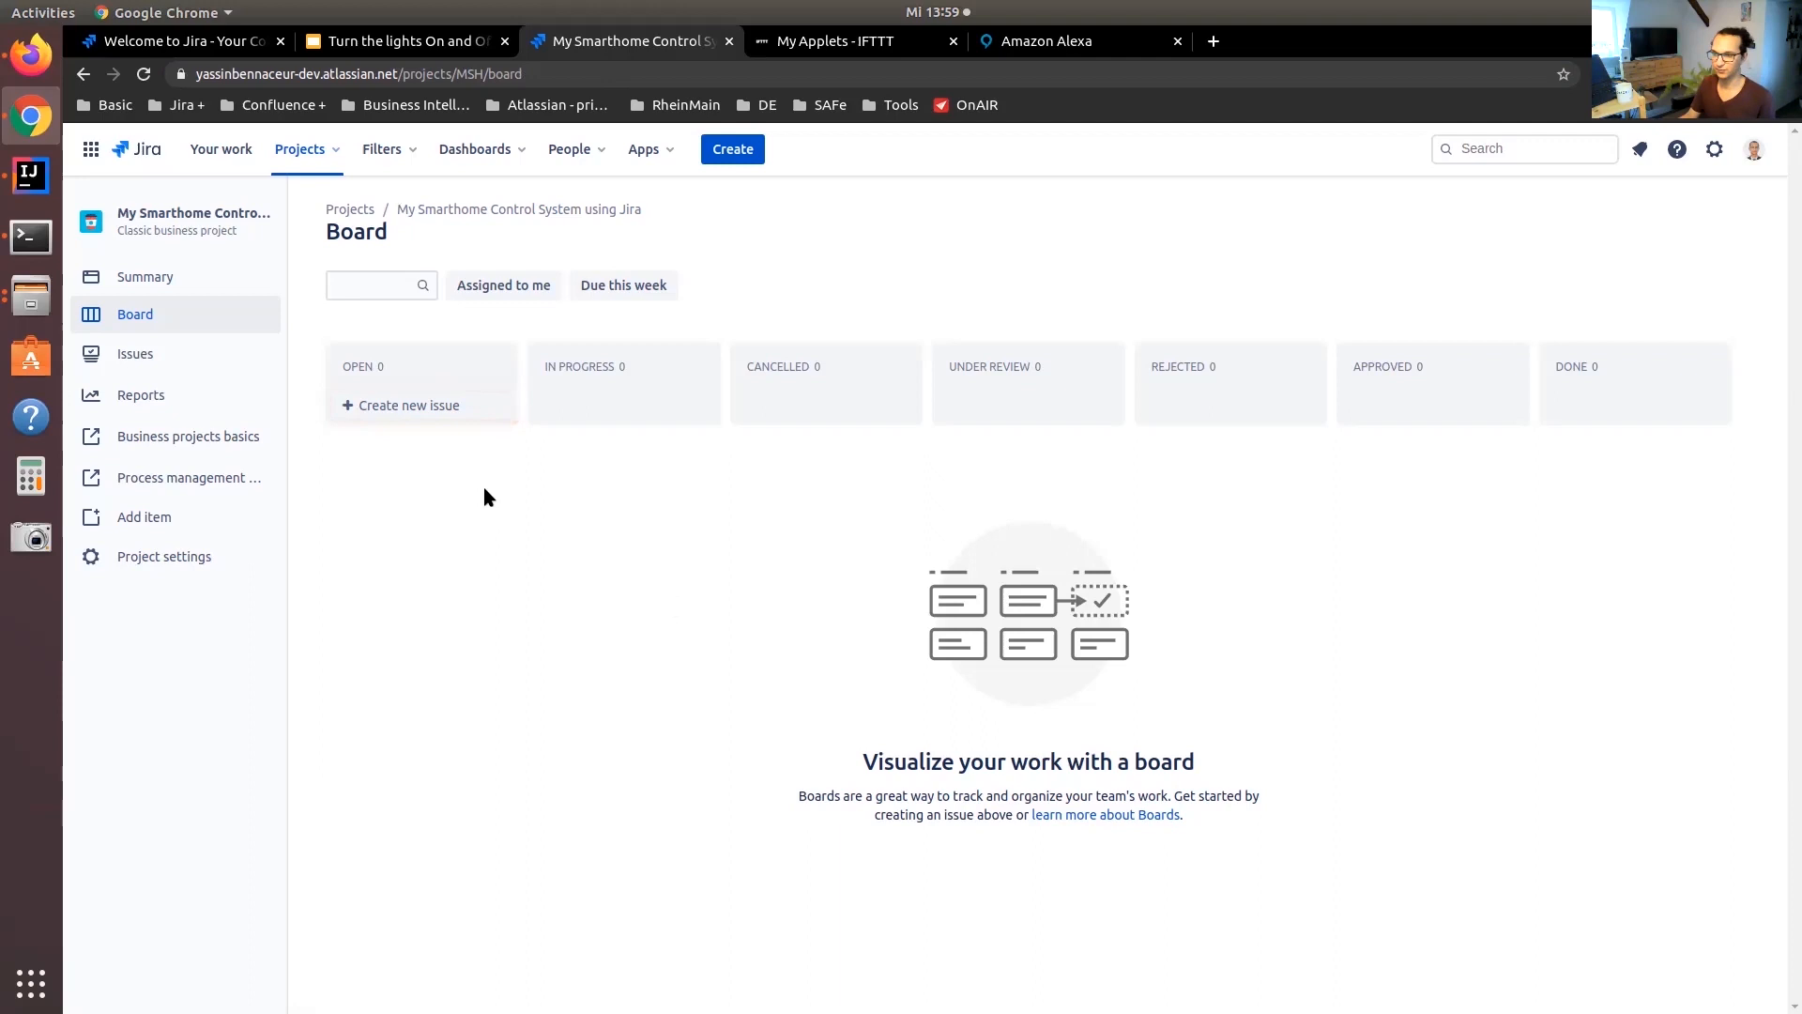
Create an issue titled "Light Control Unit" in the board's Open column
{"action": "left_click", "coordinate": [441, 405]}
{"action": "type", "text": "L"}
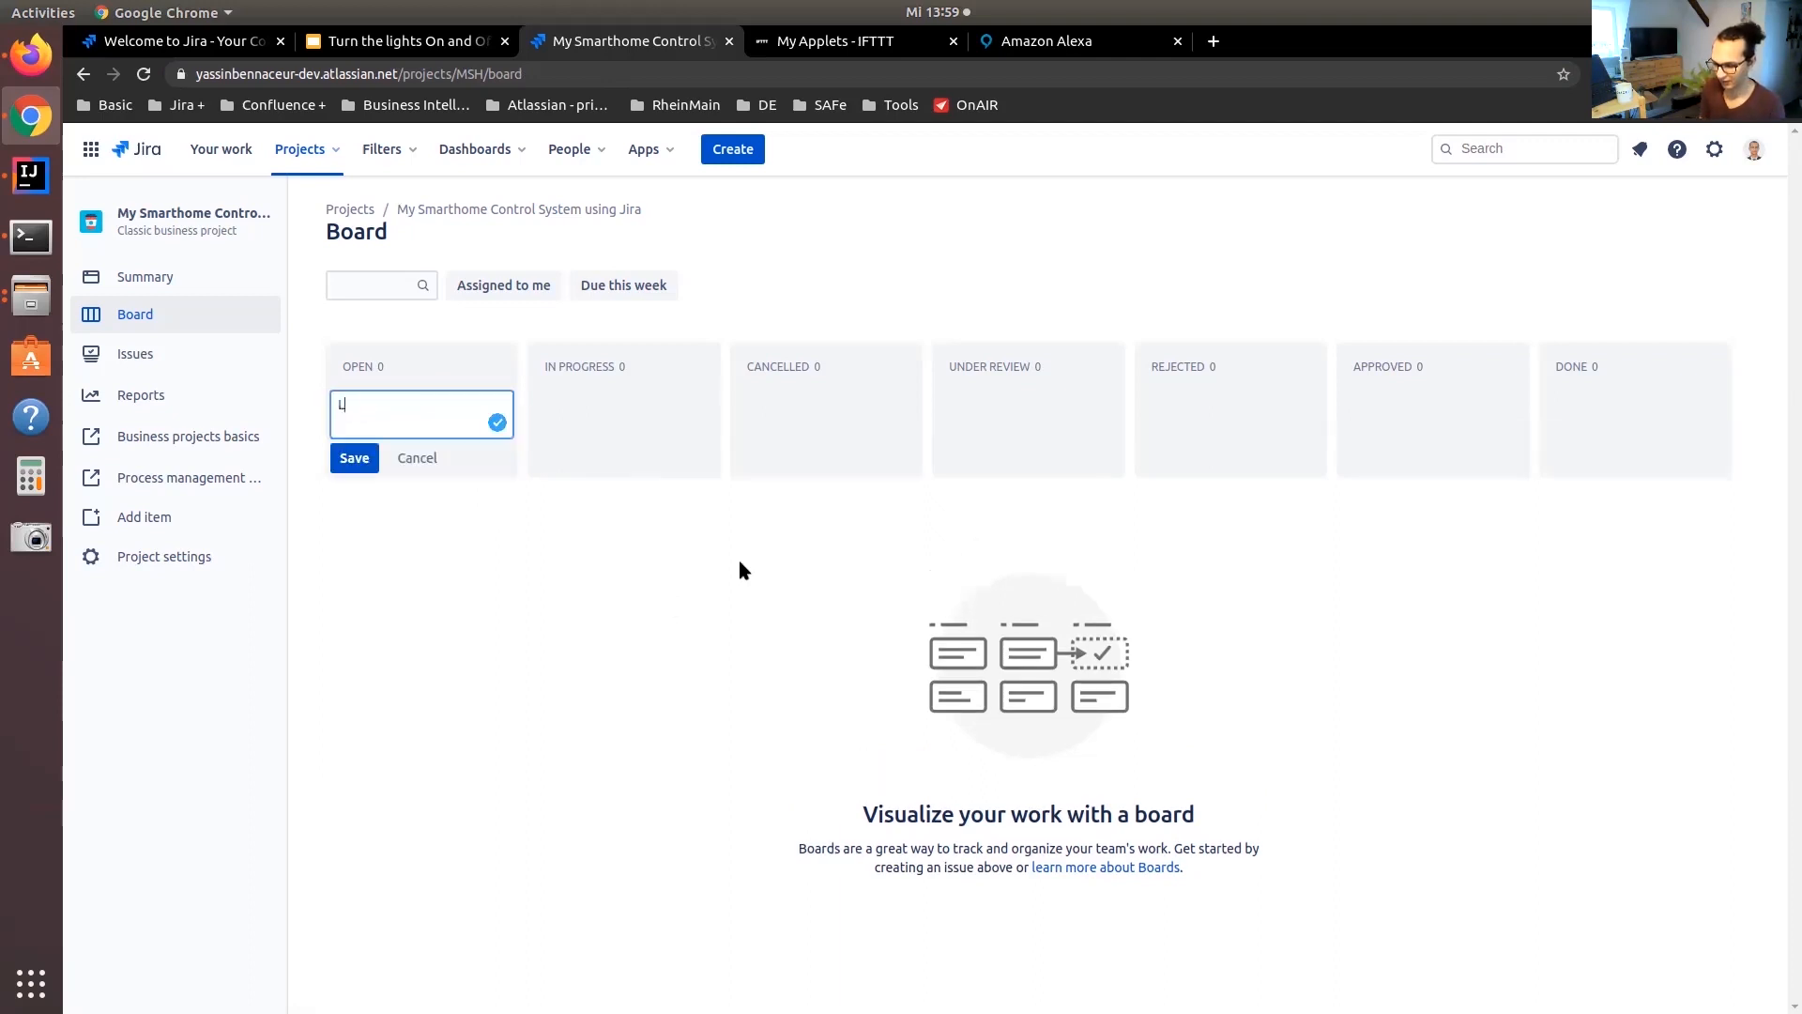
{"action": "type", "text": "ight Control Unit"}
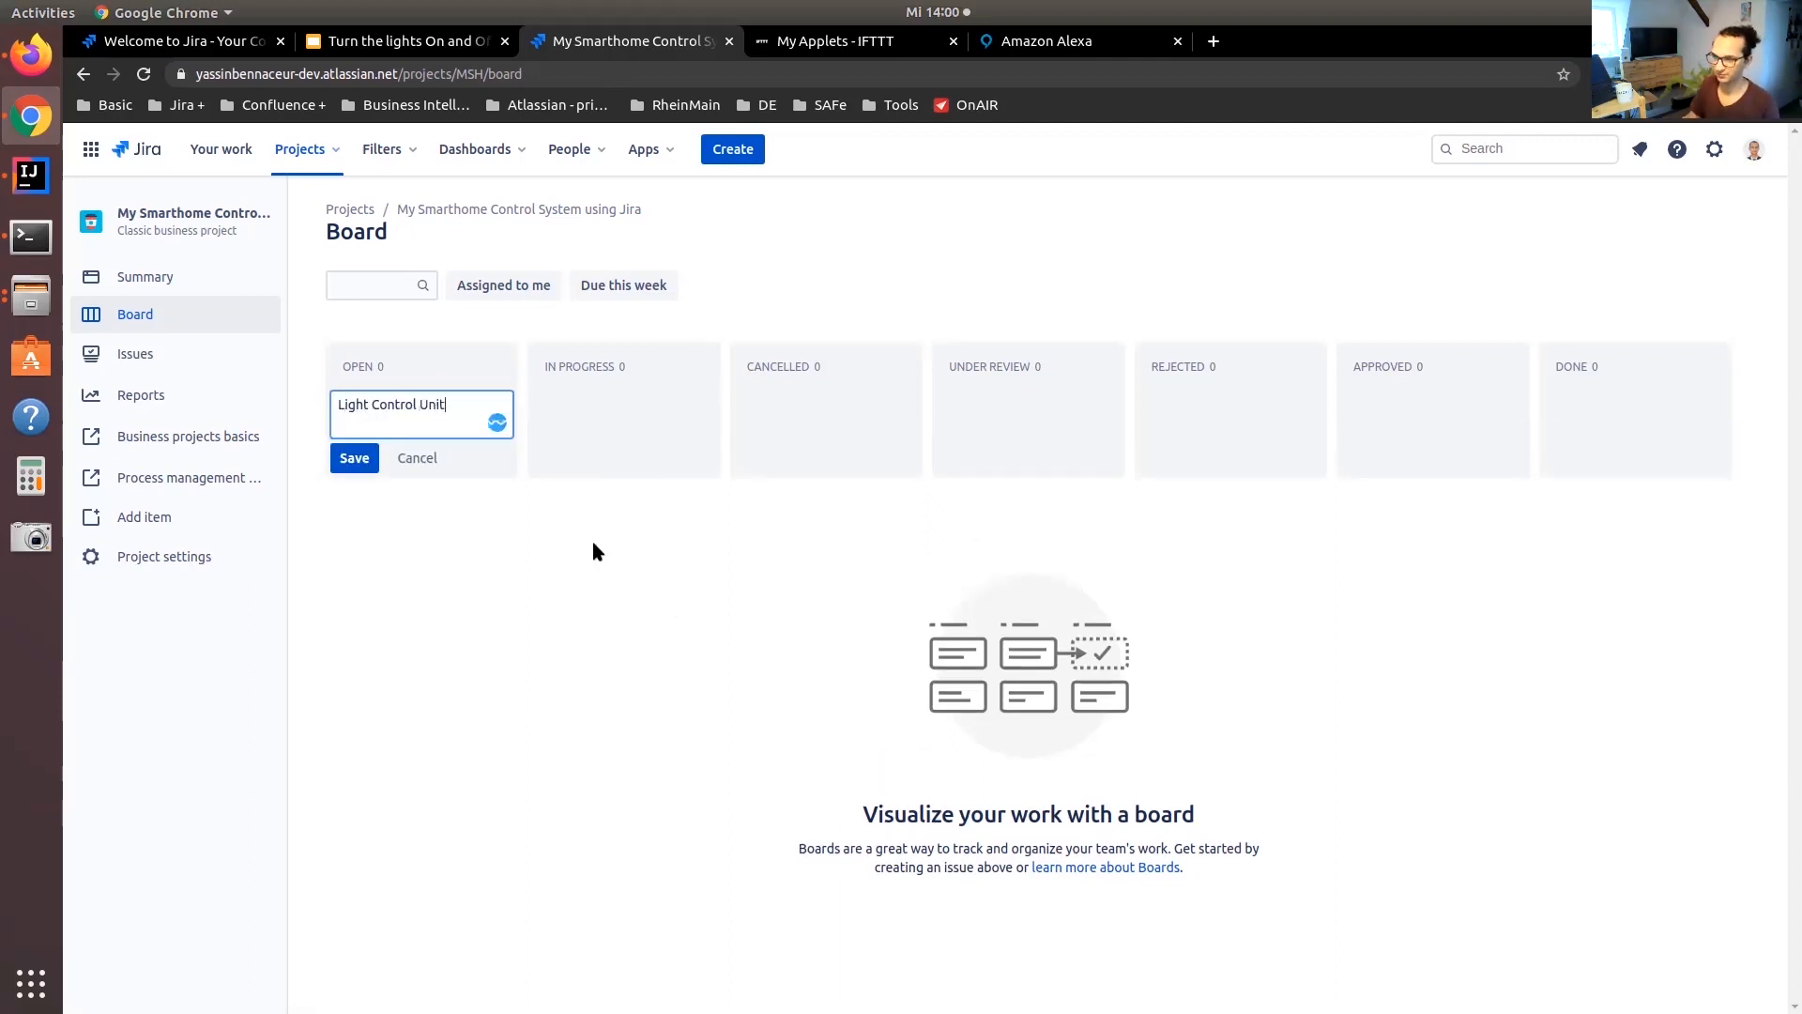
{"action": "key", "text": "Return"}
Examine the status transitions available for the Light Control Unit issue and return to the board
{"action": "left_click", "coordinate": [409, 413]}
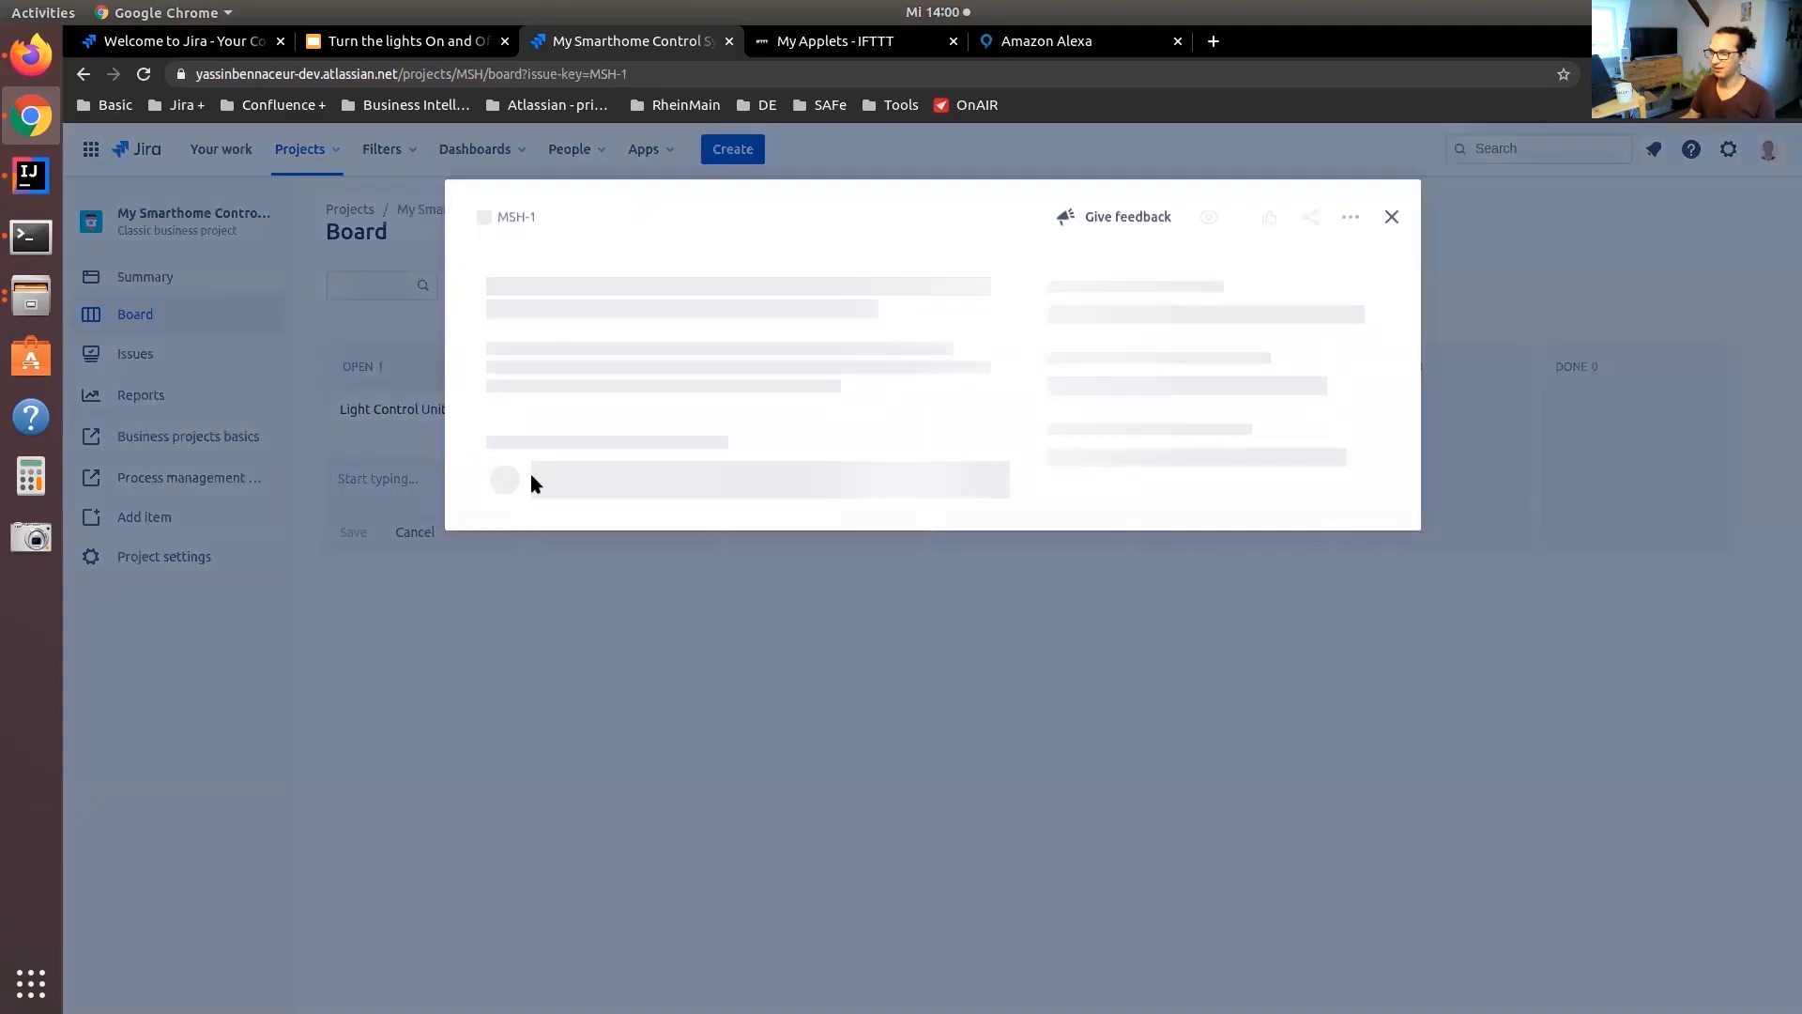
{"action": "left_click", "coordinate": [1105, 294]}
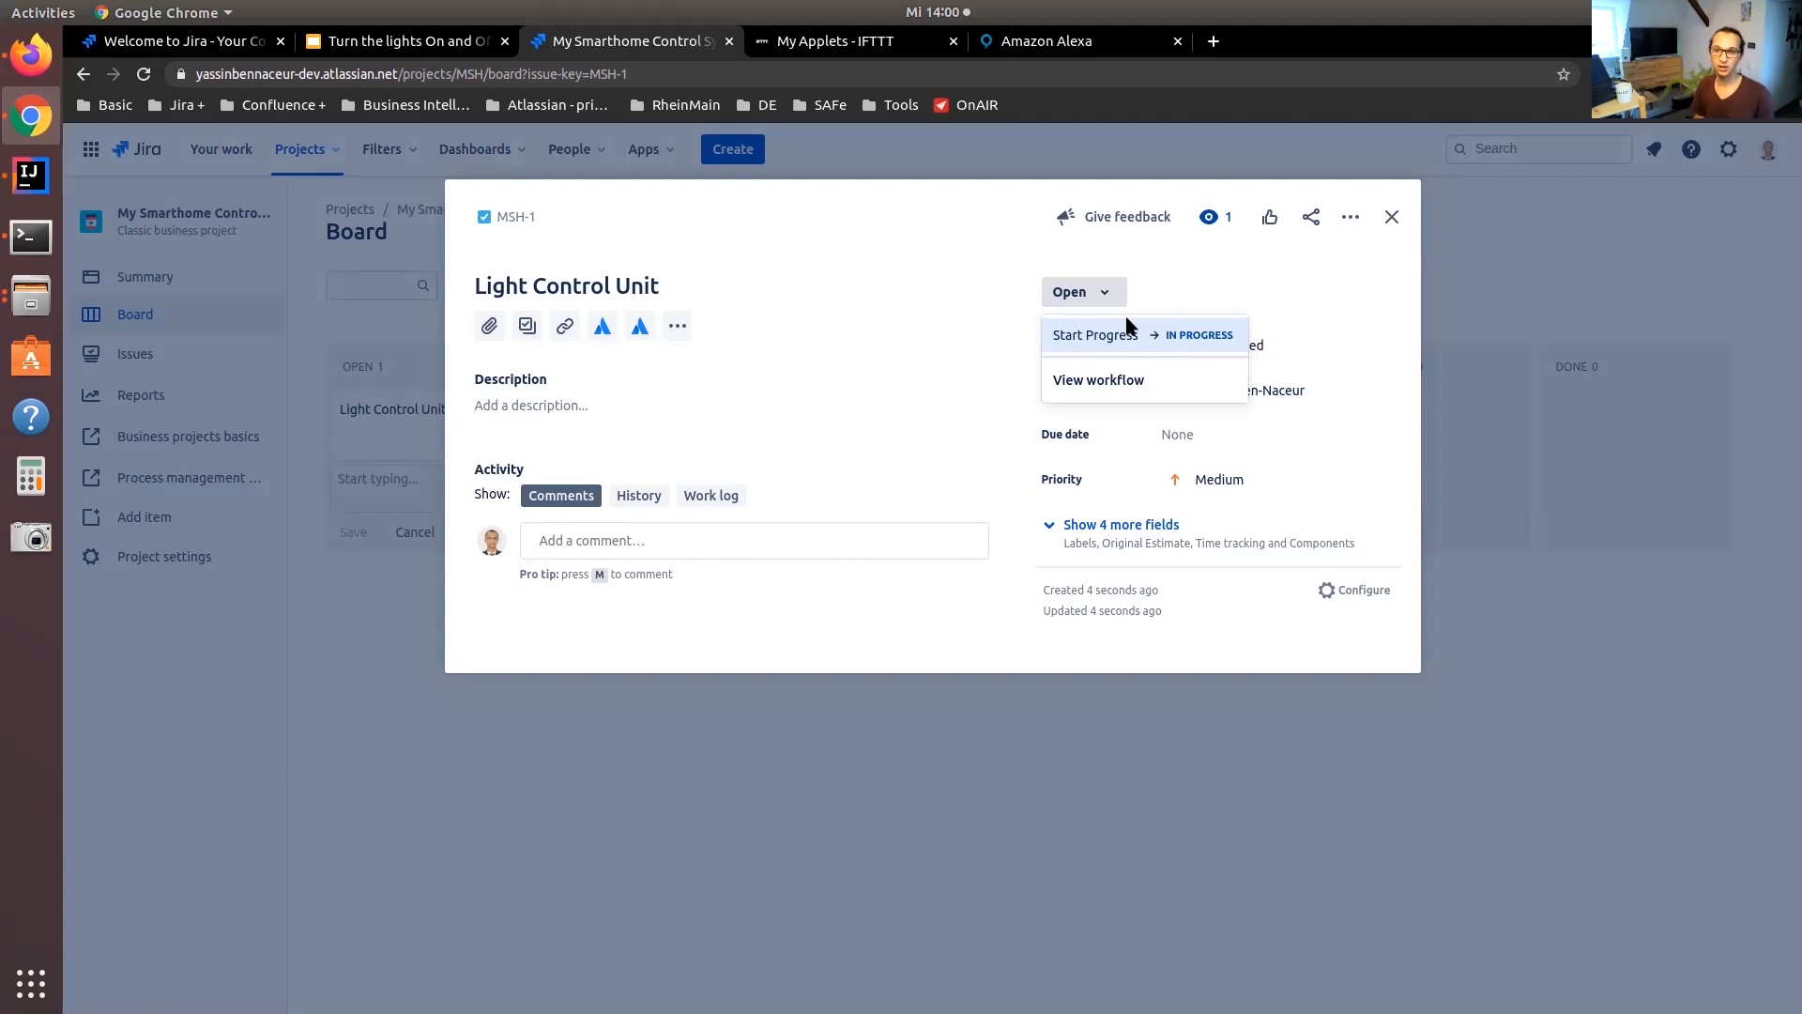
{"action": "left_click", "coordinate": [326, 467]}
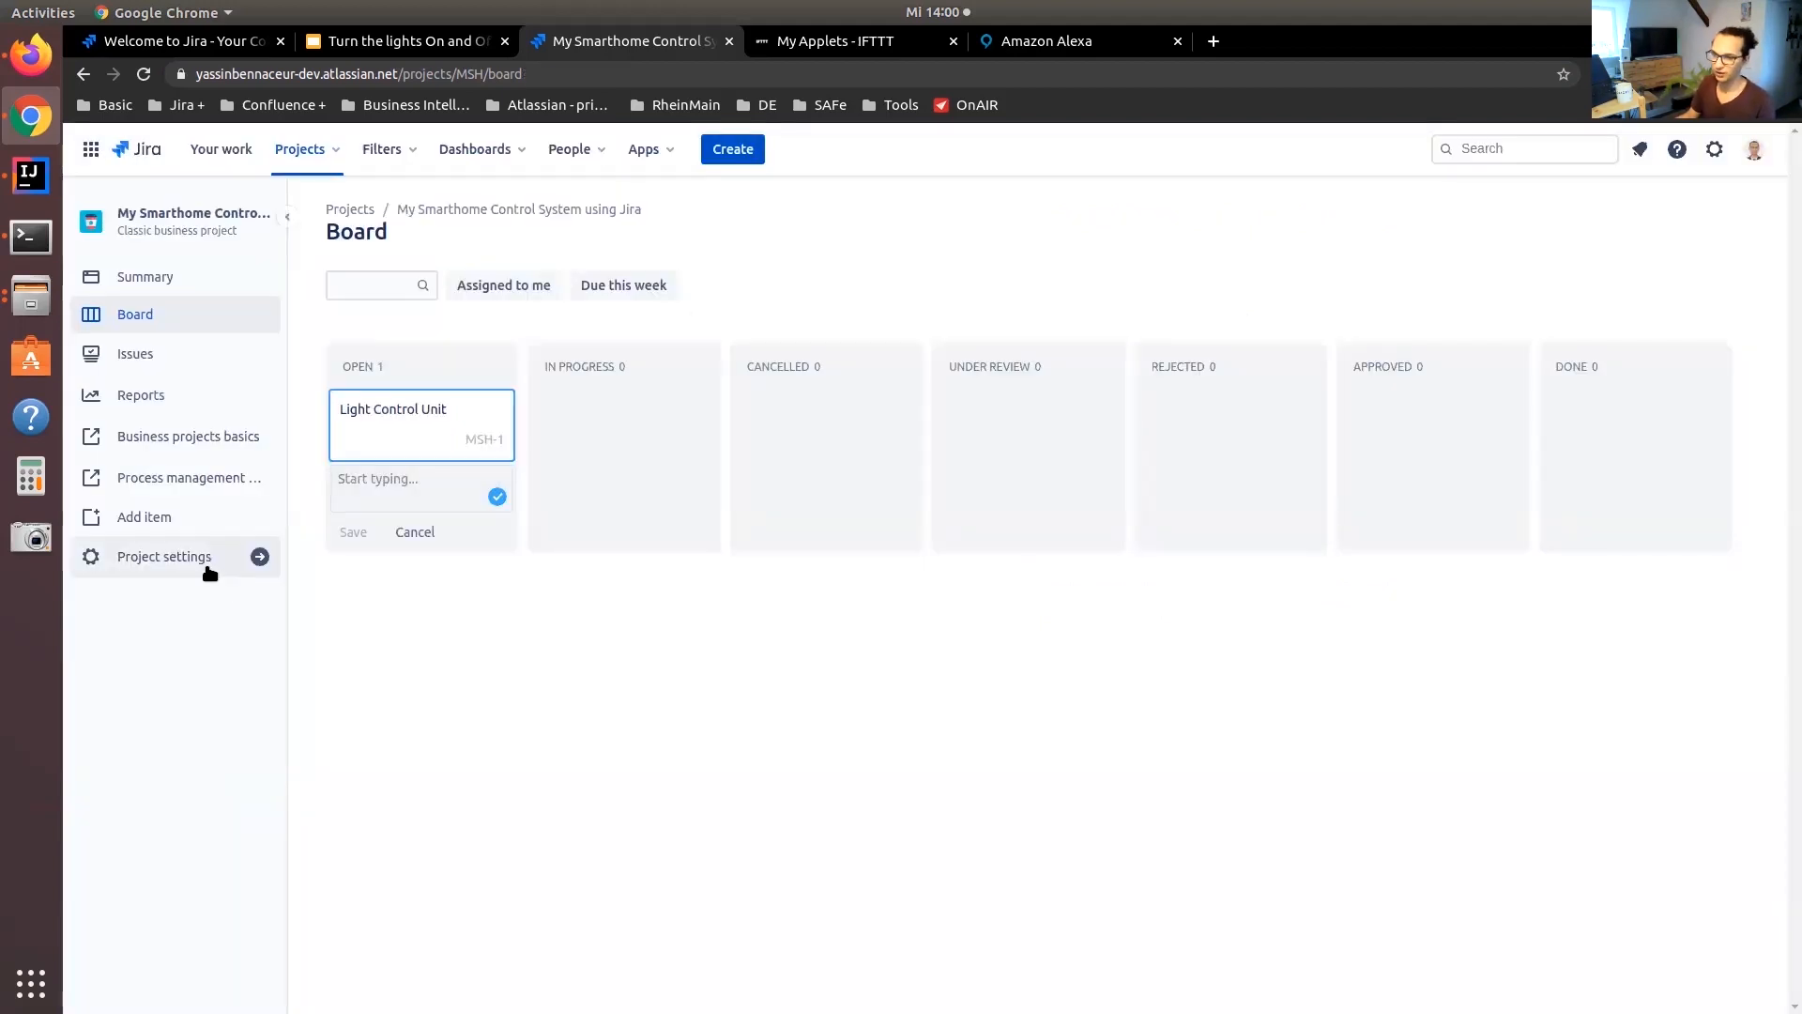
Create a workflow named "MSH - Workflow - Light" in the Jira issue administration and reposition its start node and Open status
{"action": "left_click", "coordinate": [1714, 150]}
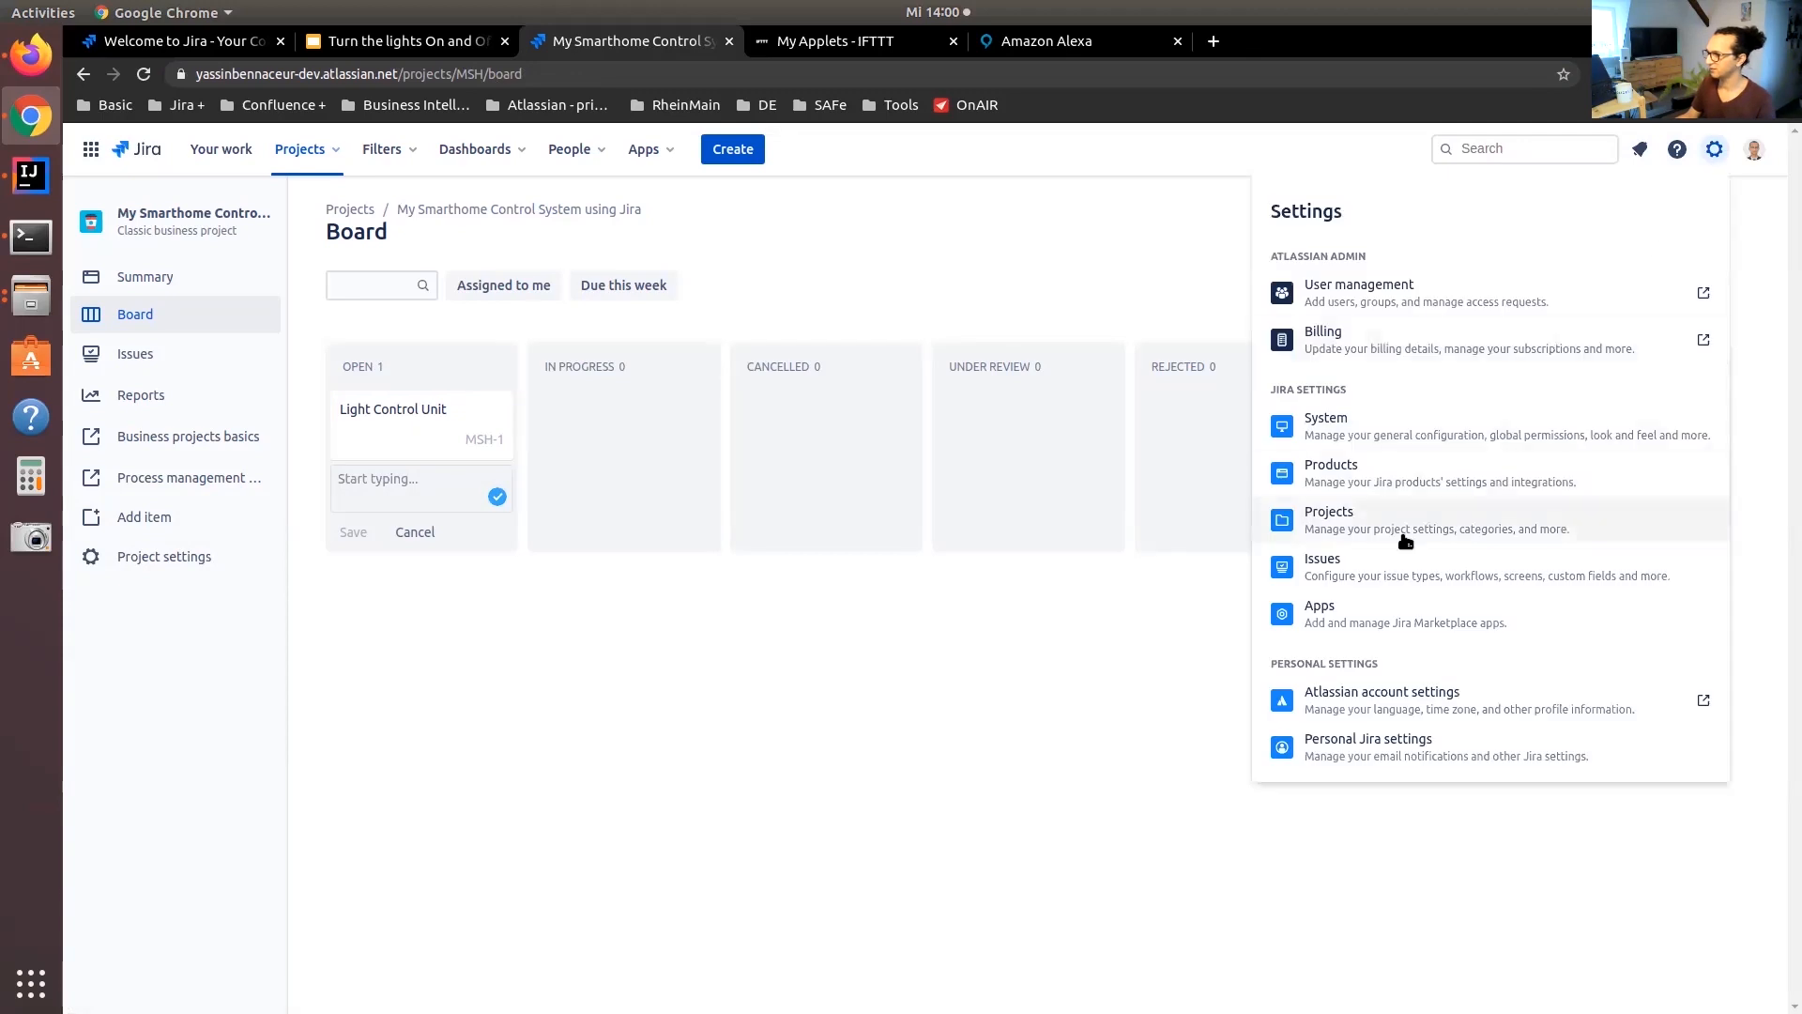
{"action": "middle_click", "coordinate": [1350, 556]}
{"action": "key", "text": "ctrl+Tab"}
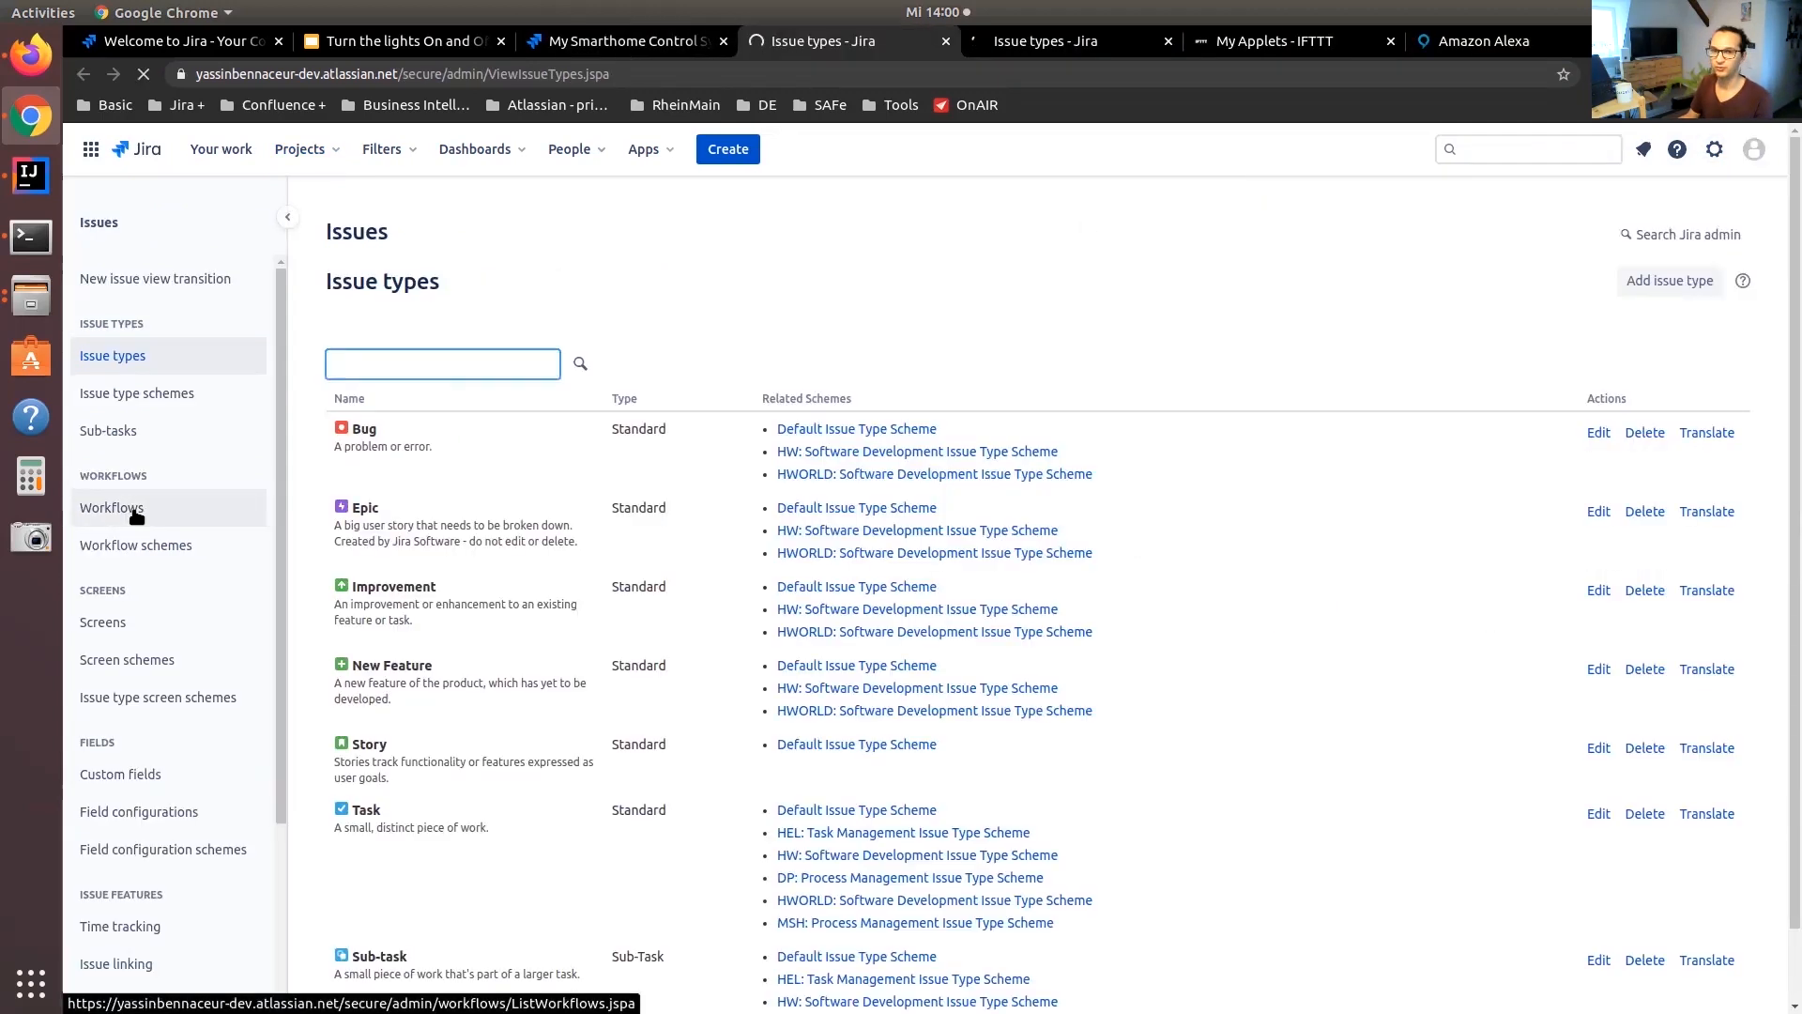
{"action": "left_click", "coordinate": [134, 510]}
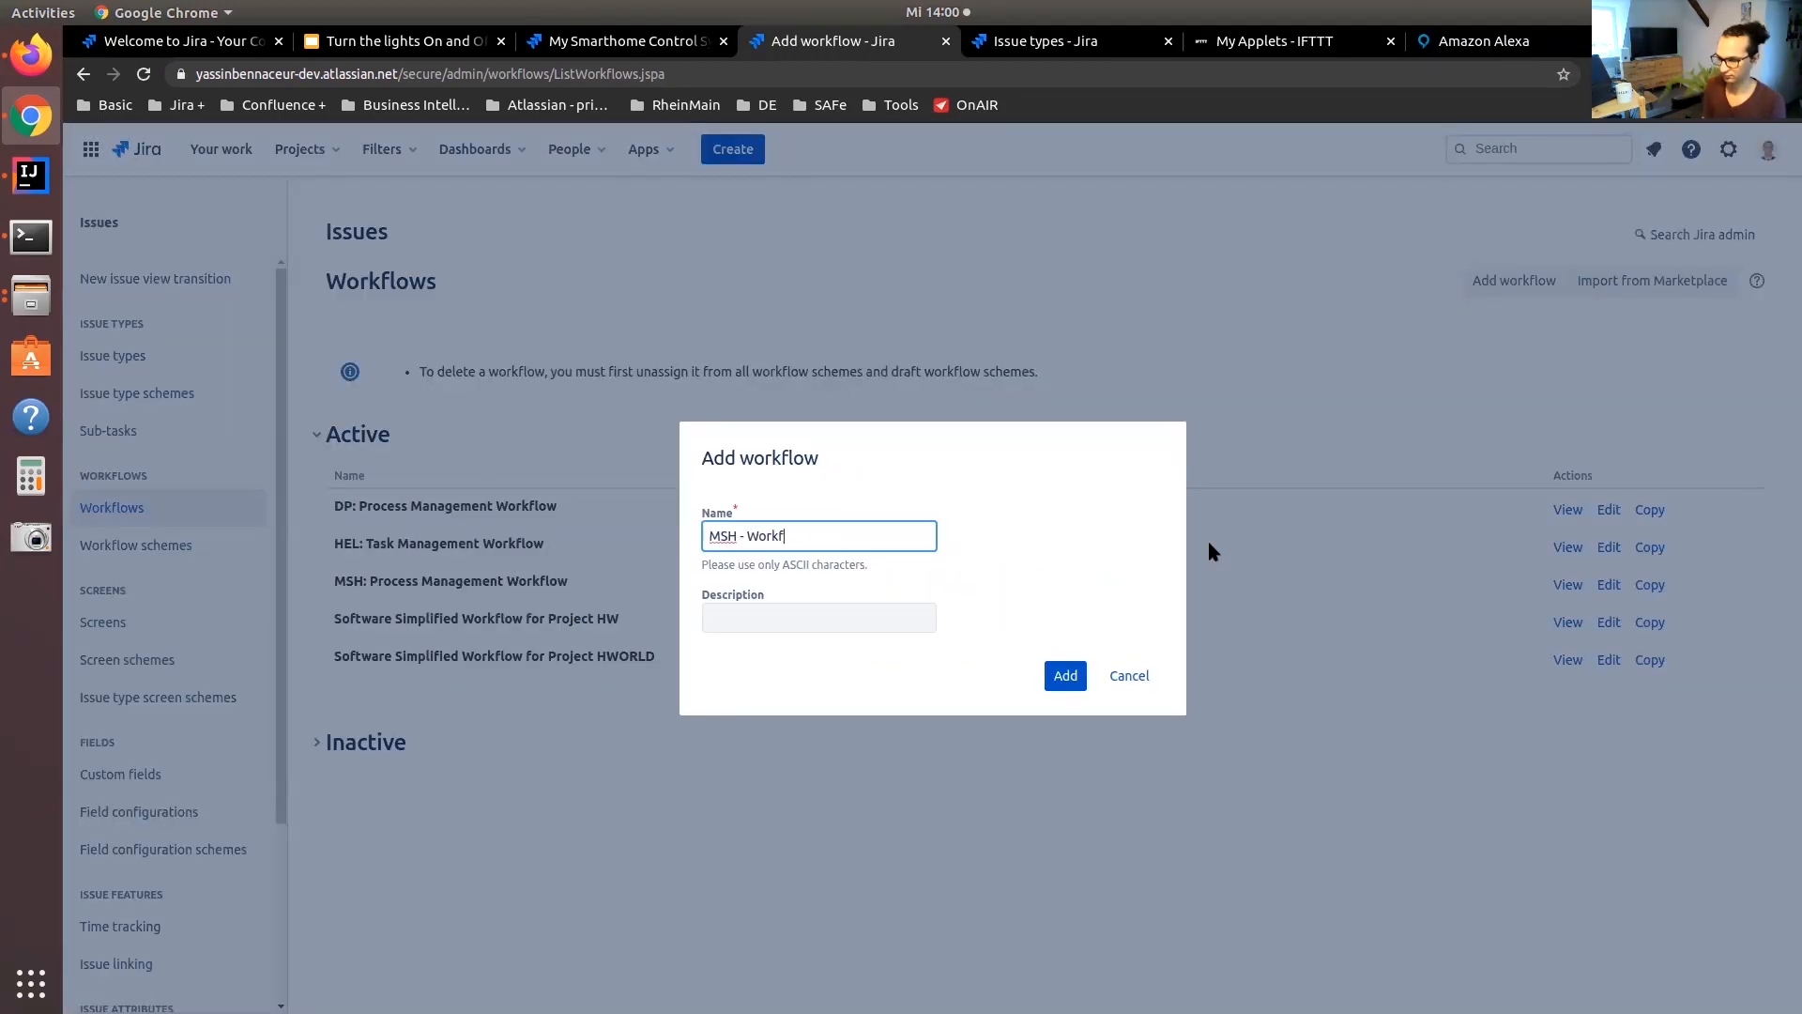
{"action": "left_click", "coordinate": [1061, 673]}
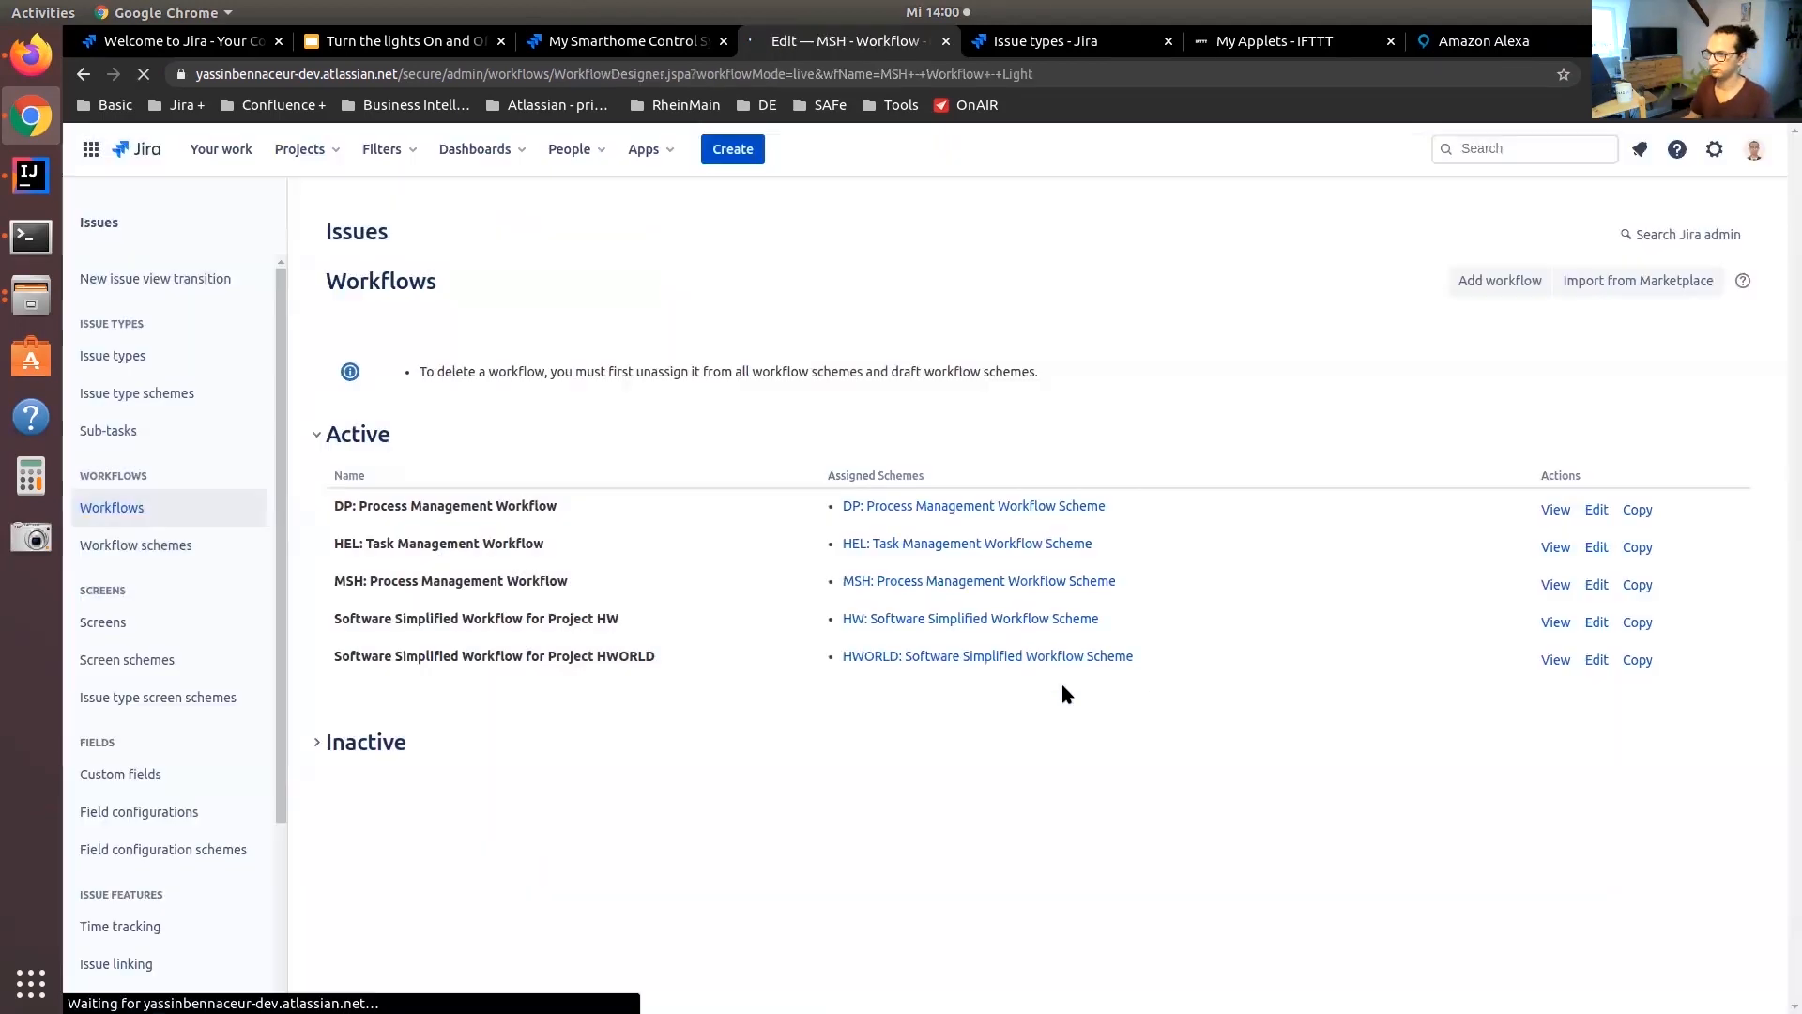
{"action": "left_click_drag", "start_coordinate": [1055, 679], "coordinate": [611, 526]}
{"action": "left_click_drag", "start_coordinate": [1027, 719], "coordinate": [995, 711]}
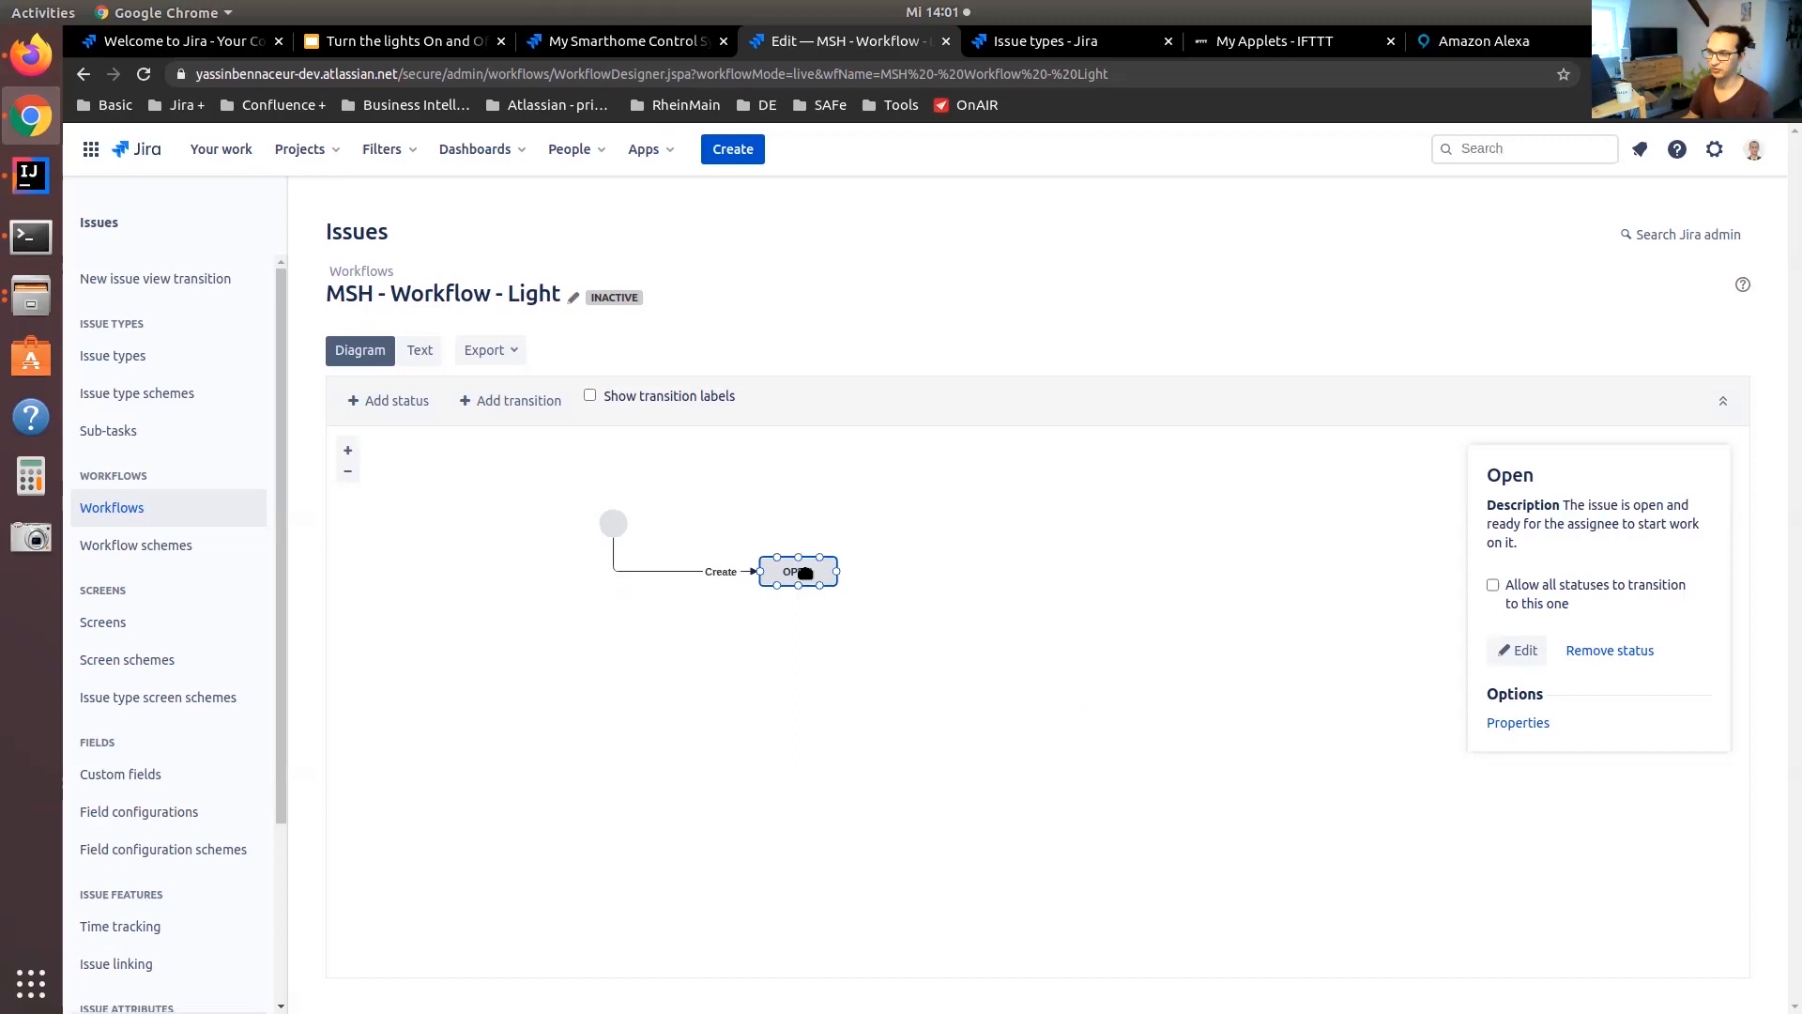
Add a new status named ON to the workflow, using the green Done category
{"action": "left_click", "coordinate": [419, 408]}
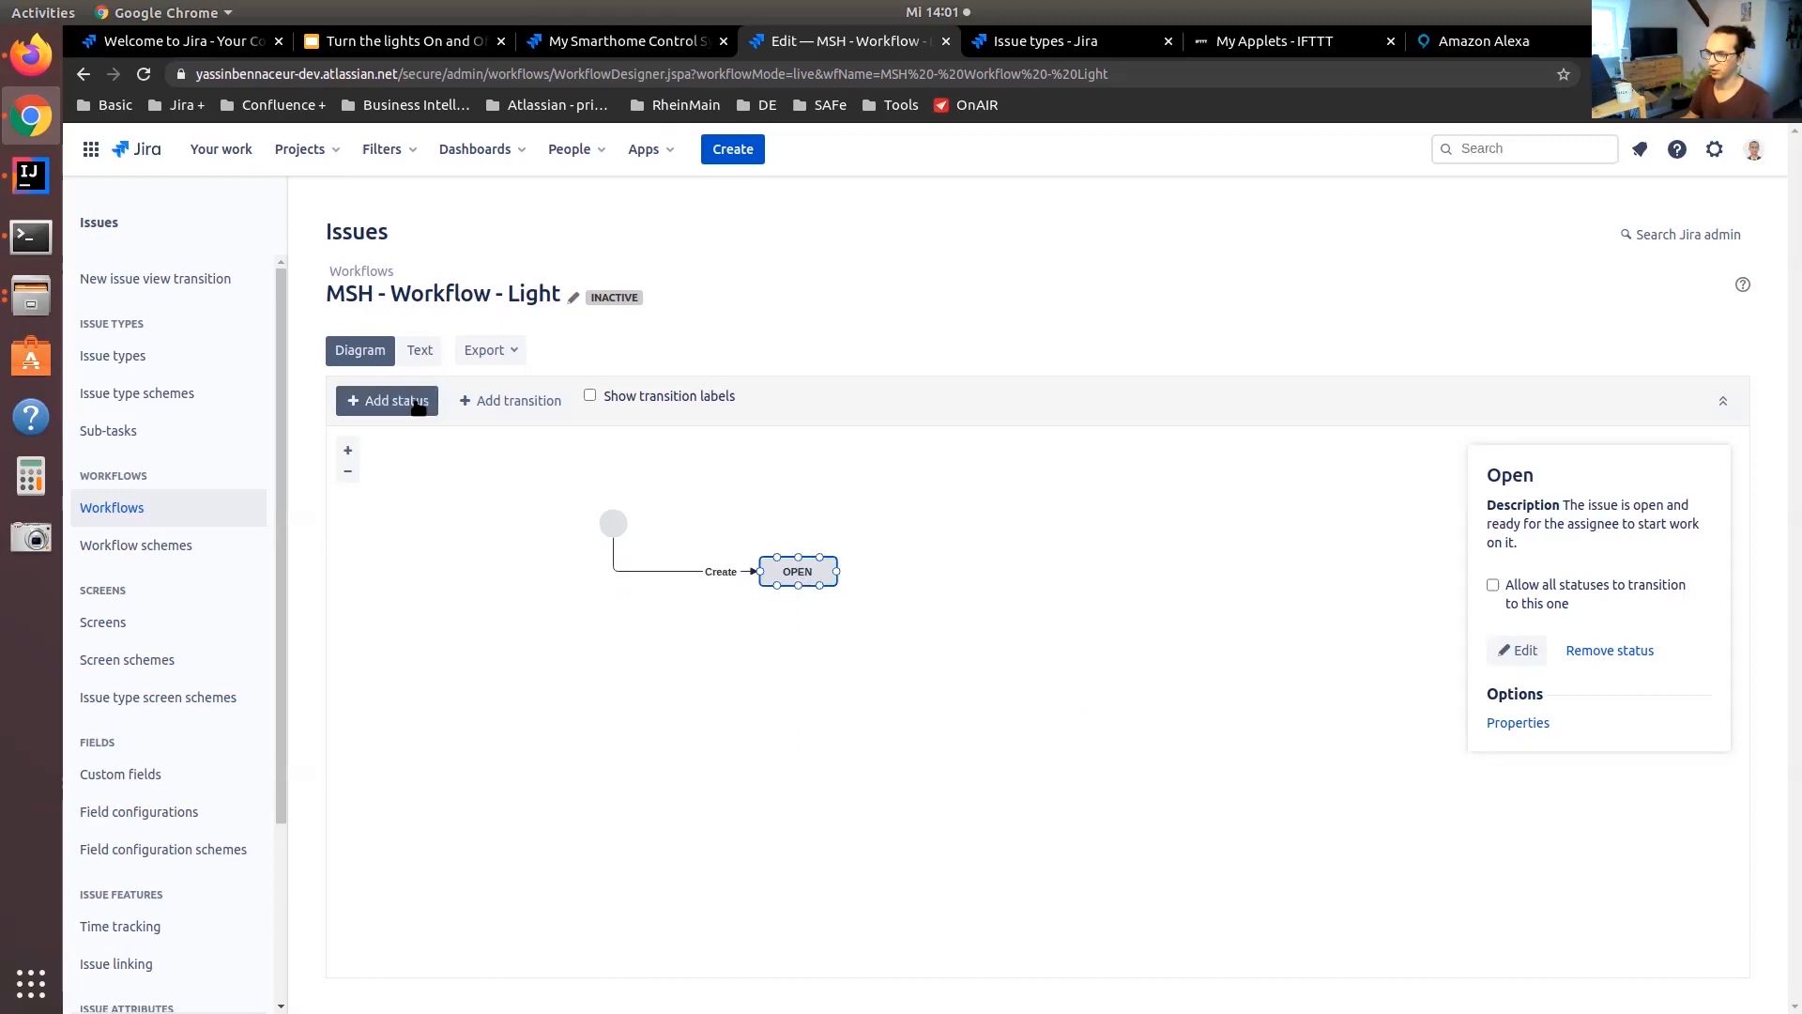
{"action": "type", "text": "ON"}
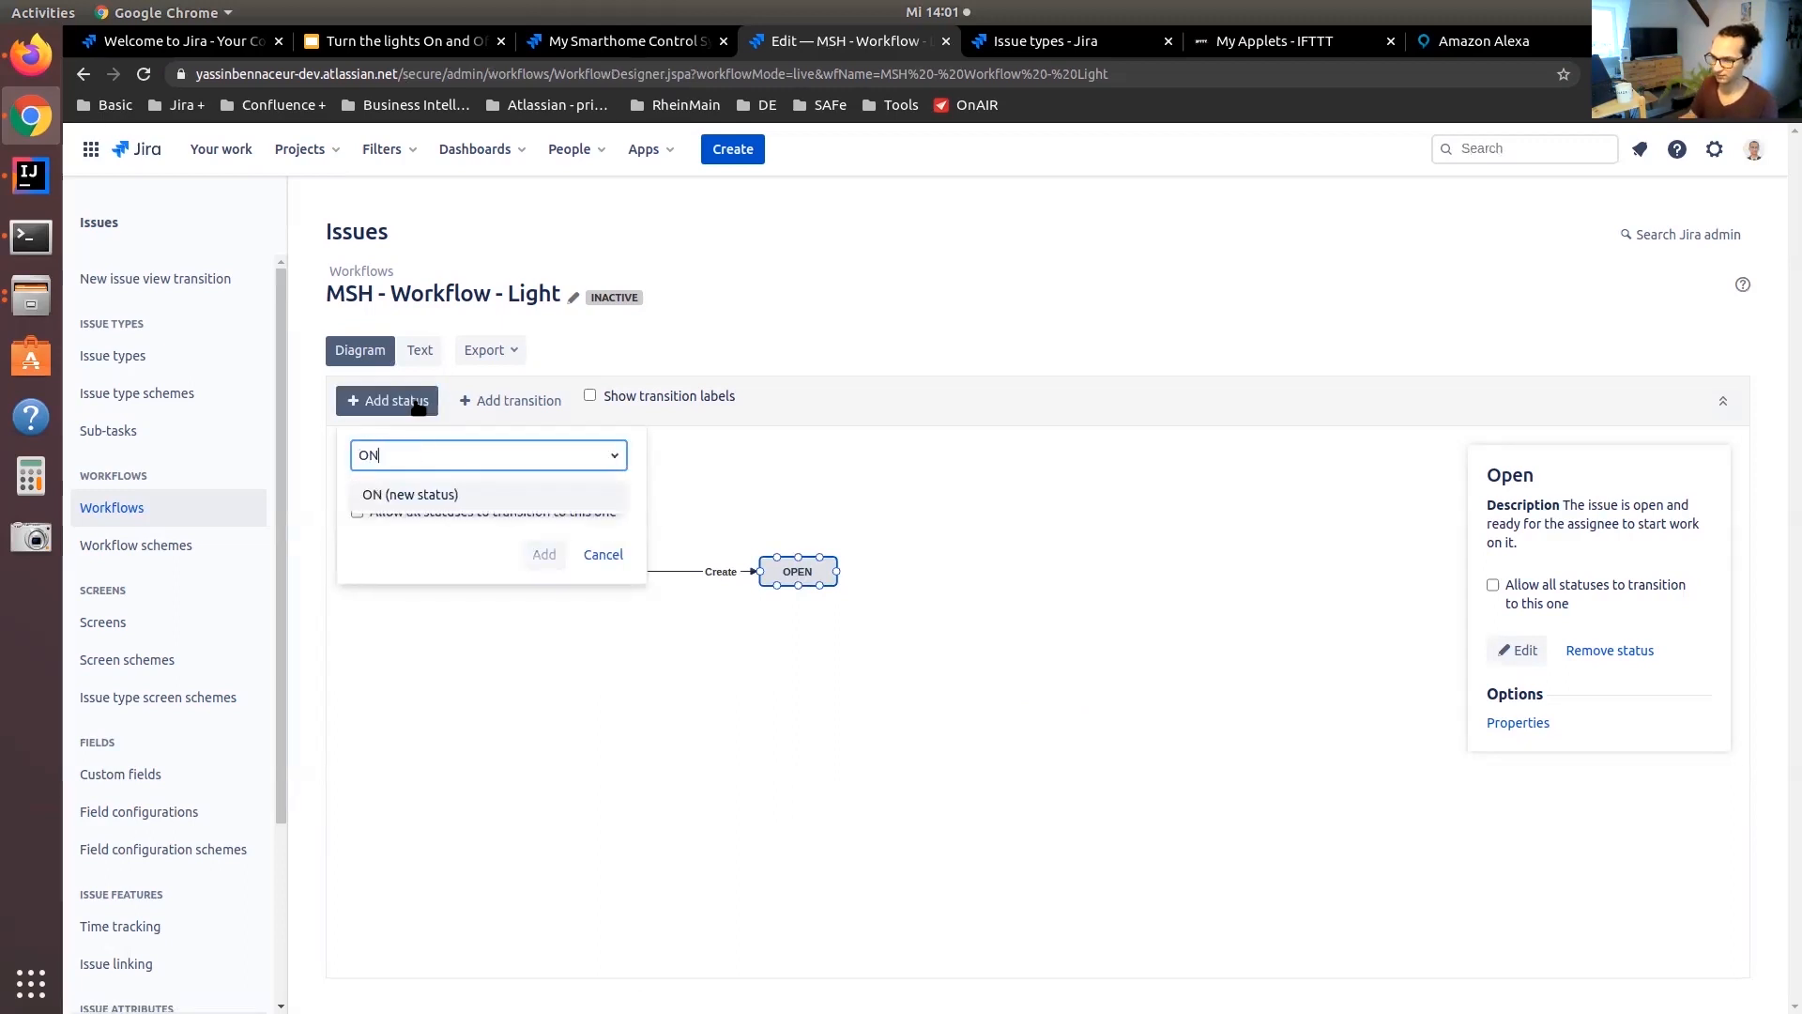
{"action": "left_click", "coordinate": [398, 492]}
{"action": "left_click", "coordinate": [546, 554]}
{"action": "left_click", "coordinate": [826, 636]}
{"action": "left_click", "coordinate": [817, 726]}
{"action": "left_click", "coordinate": [1057, 756]}
Add a new status named OFF to the workflow with the default category
{"action": "left_click", "coordinate": [404, 406]}
{"action": "type", "text": "OFF"}
{"action": "key", "text": "Return"}
{"action": "key", "text": "Return"}
{"action": "left_click", "coordinate": [1060, 761]}
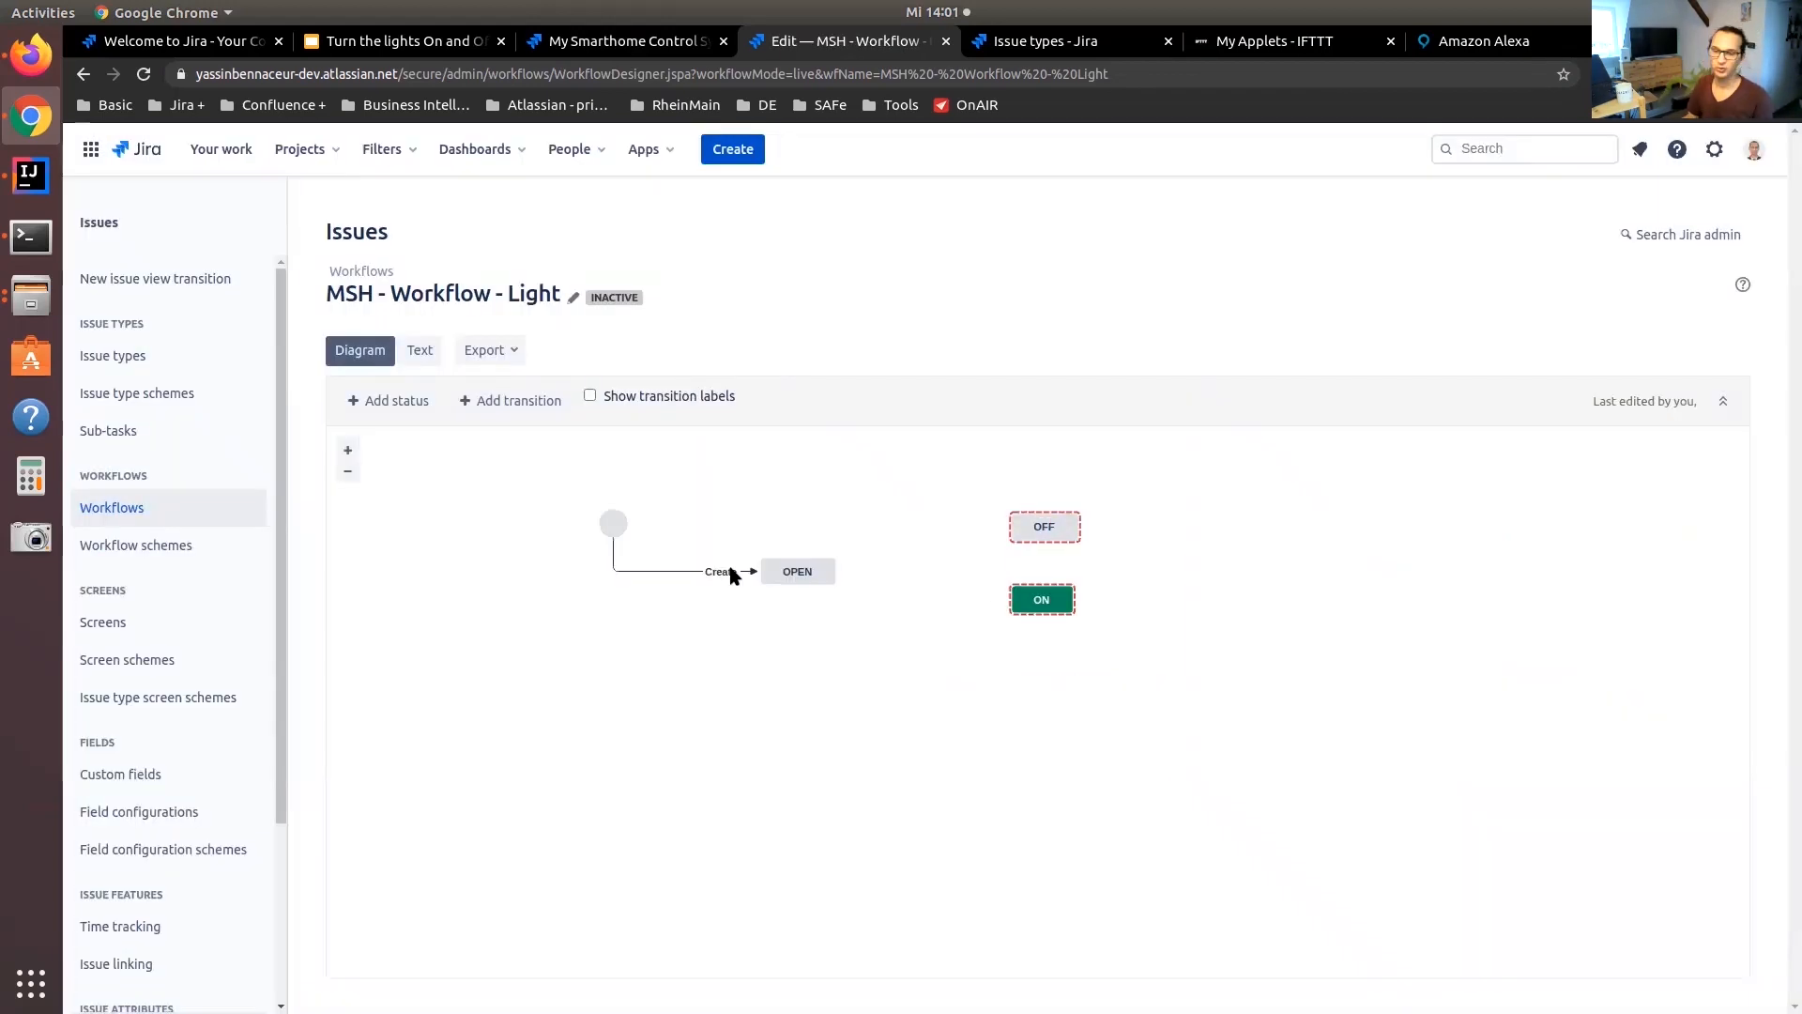
Redirect the Create transition from the Open status to OFF and save the new destination
{"action": "left_click", "coordinate": [799, 574]}
{"action": "left_click", "coordinate": [763, 572]}
{"action": "left_click_drag", "start_coordinate": [762, 571], "coordinate": [982, 556]}
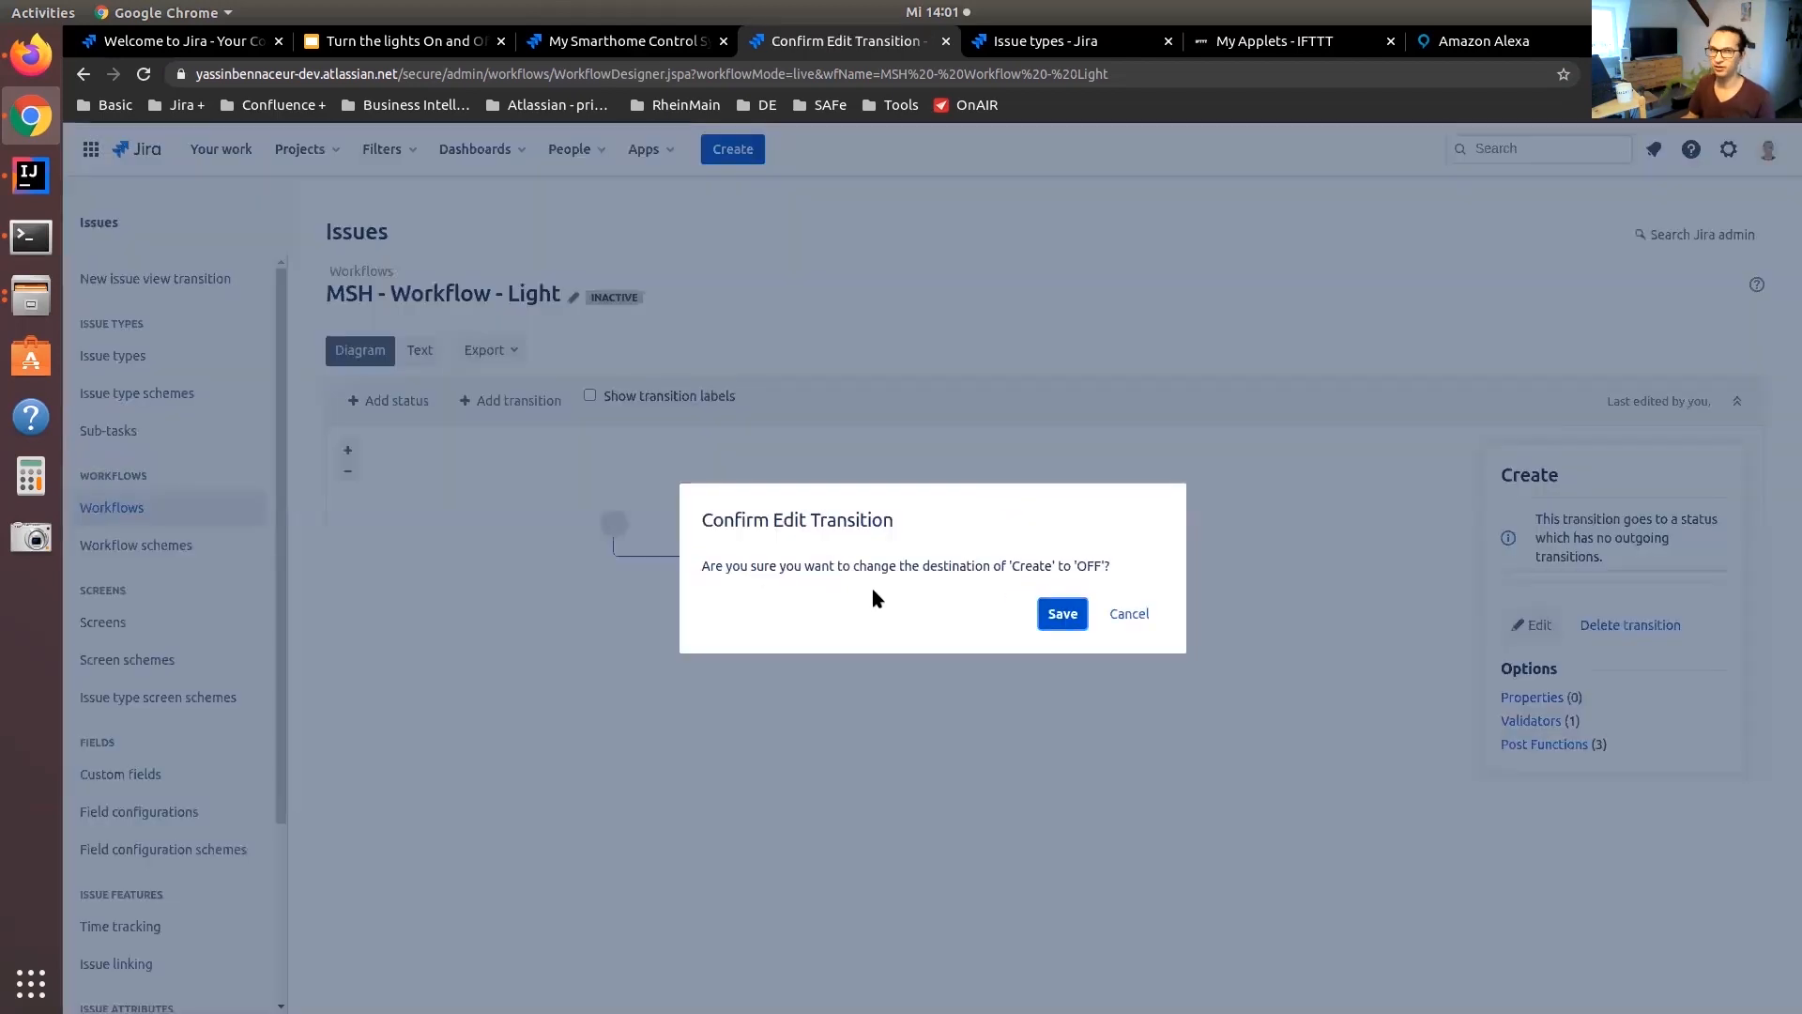
{"action": "left_click", "coordinate": [1073, 622]}
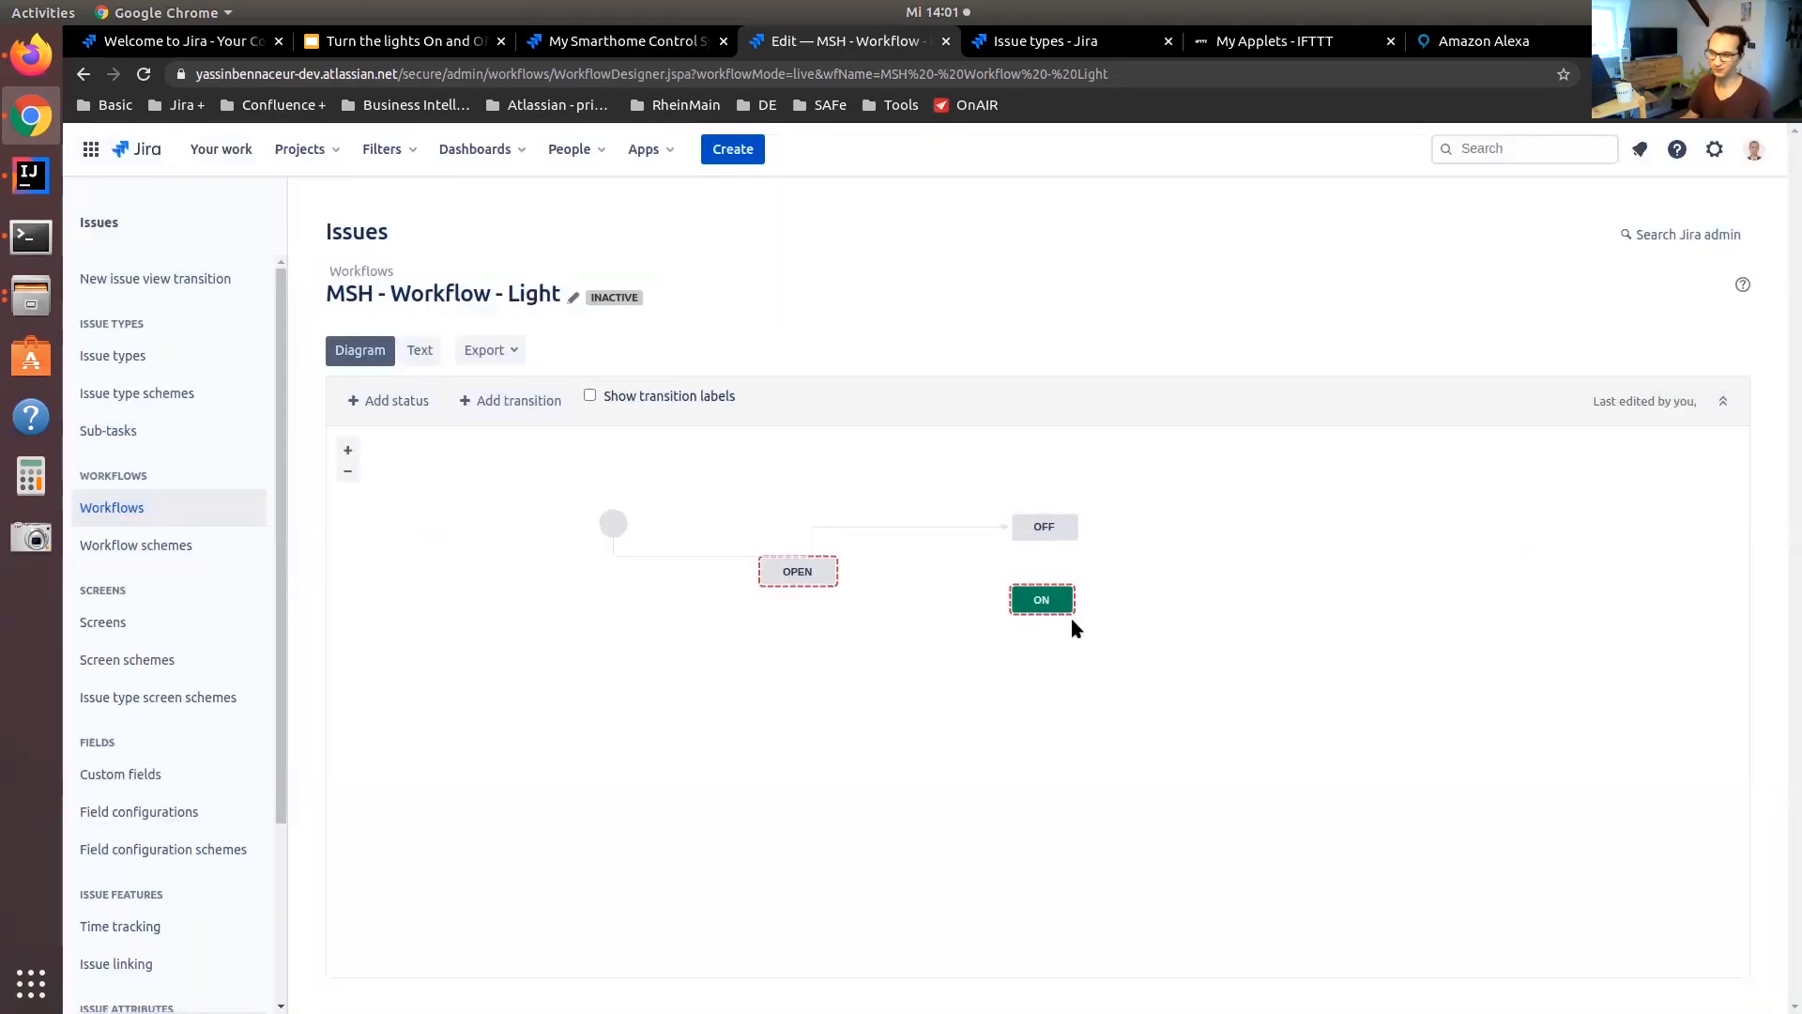
Remove the Open status from the workflow
{"action": "left_click", "coordinate": [803, 575]}
{"action": "left_click", "coordinate": [1607, 765]}
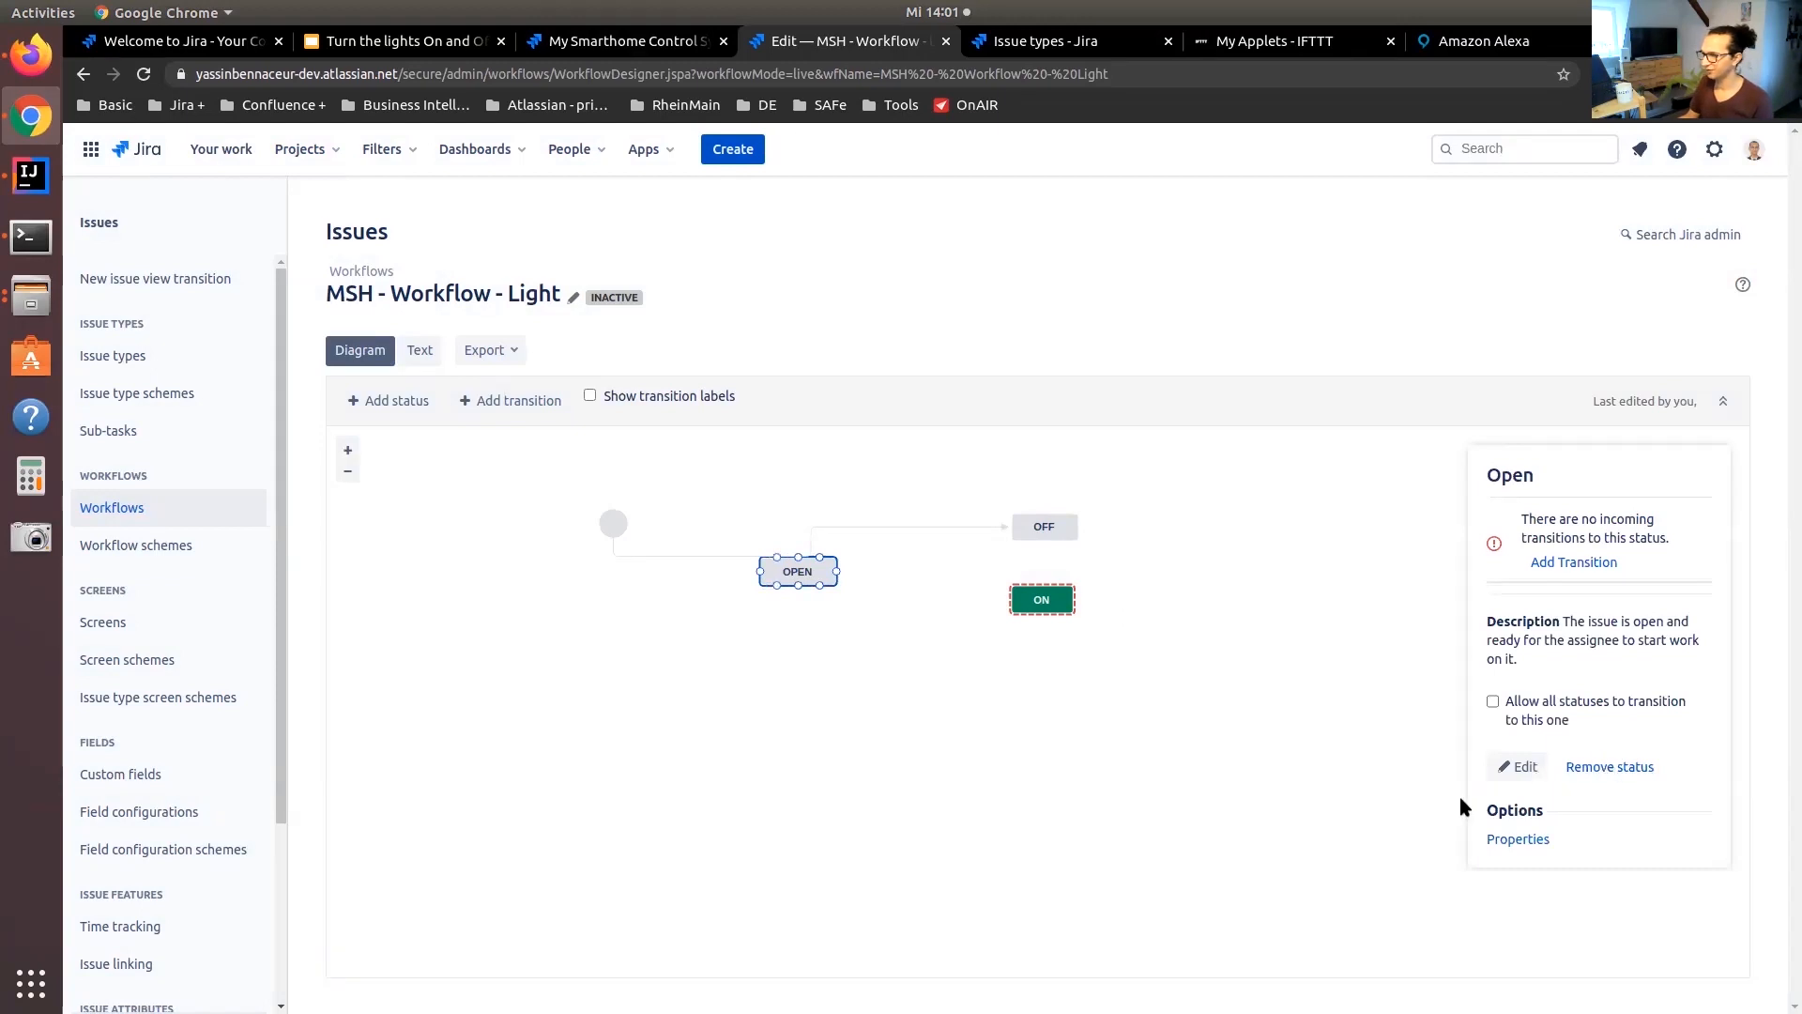
{"action": "left_click", "coordinate": [1044, 625]}
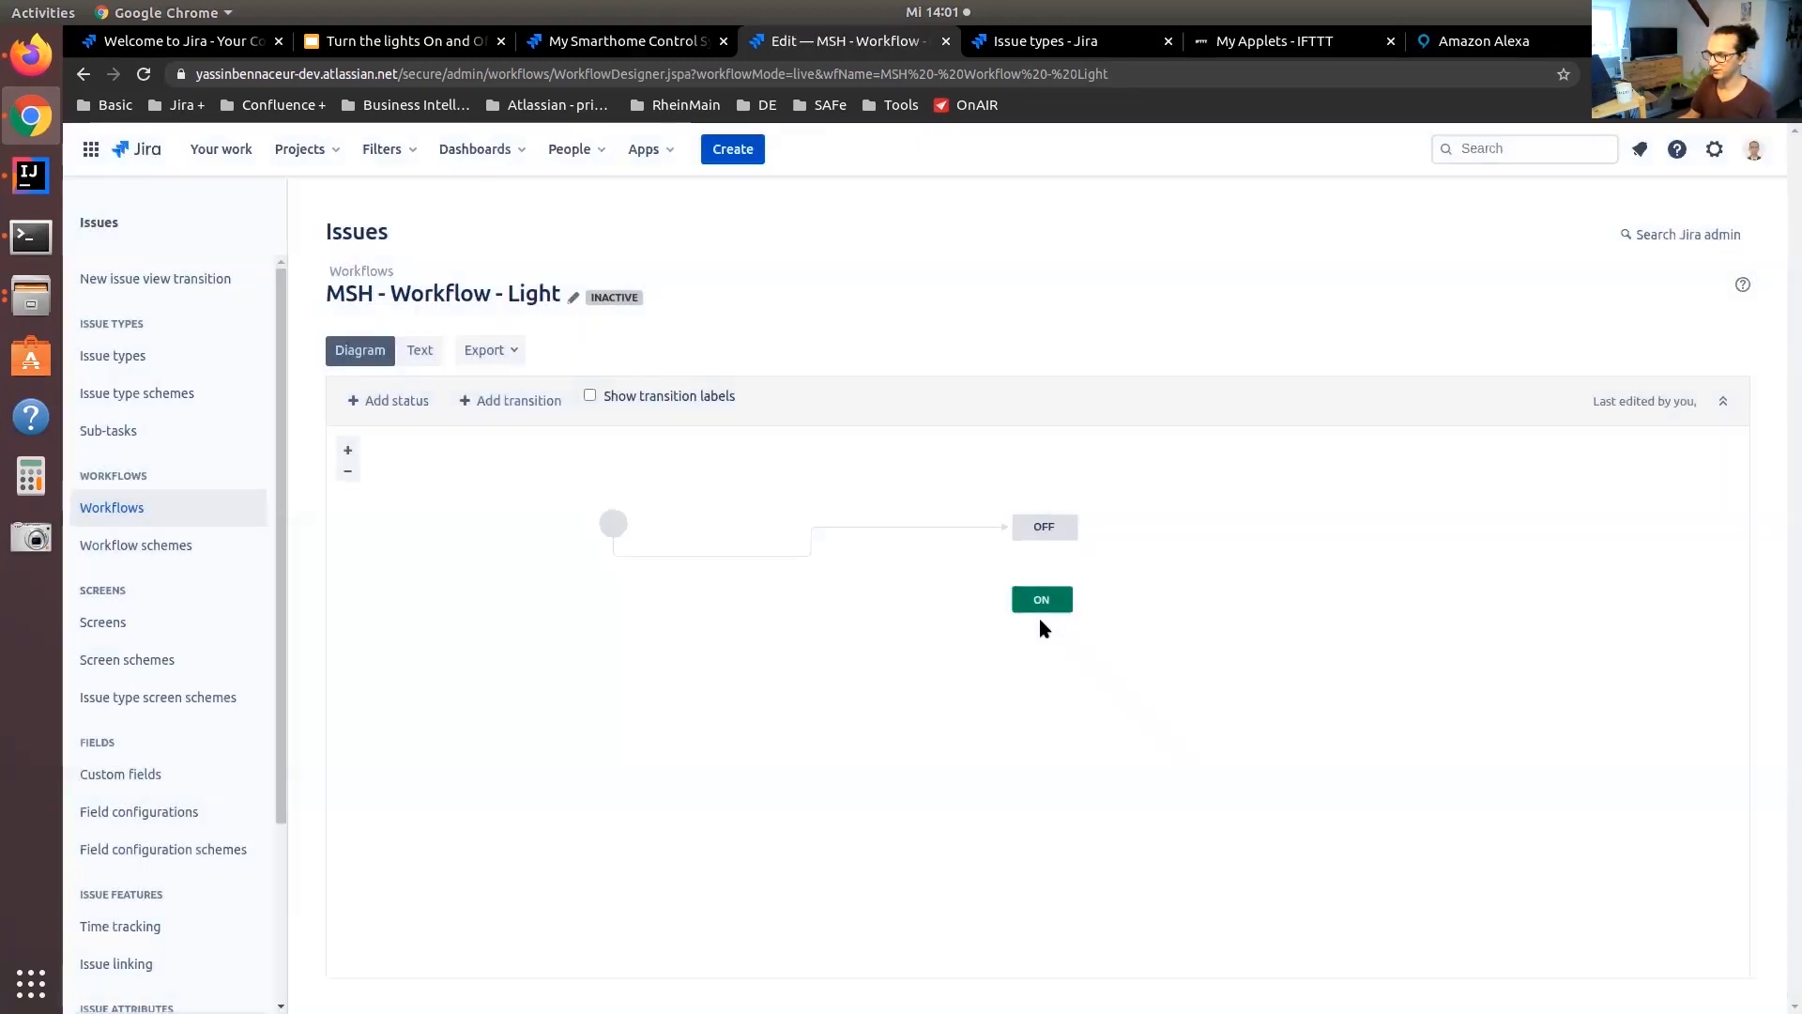
Allow all statuses to transition to both OFF and ON
{"action": "left_click", "coordinate": [1042, 530]}
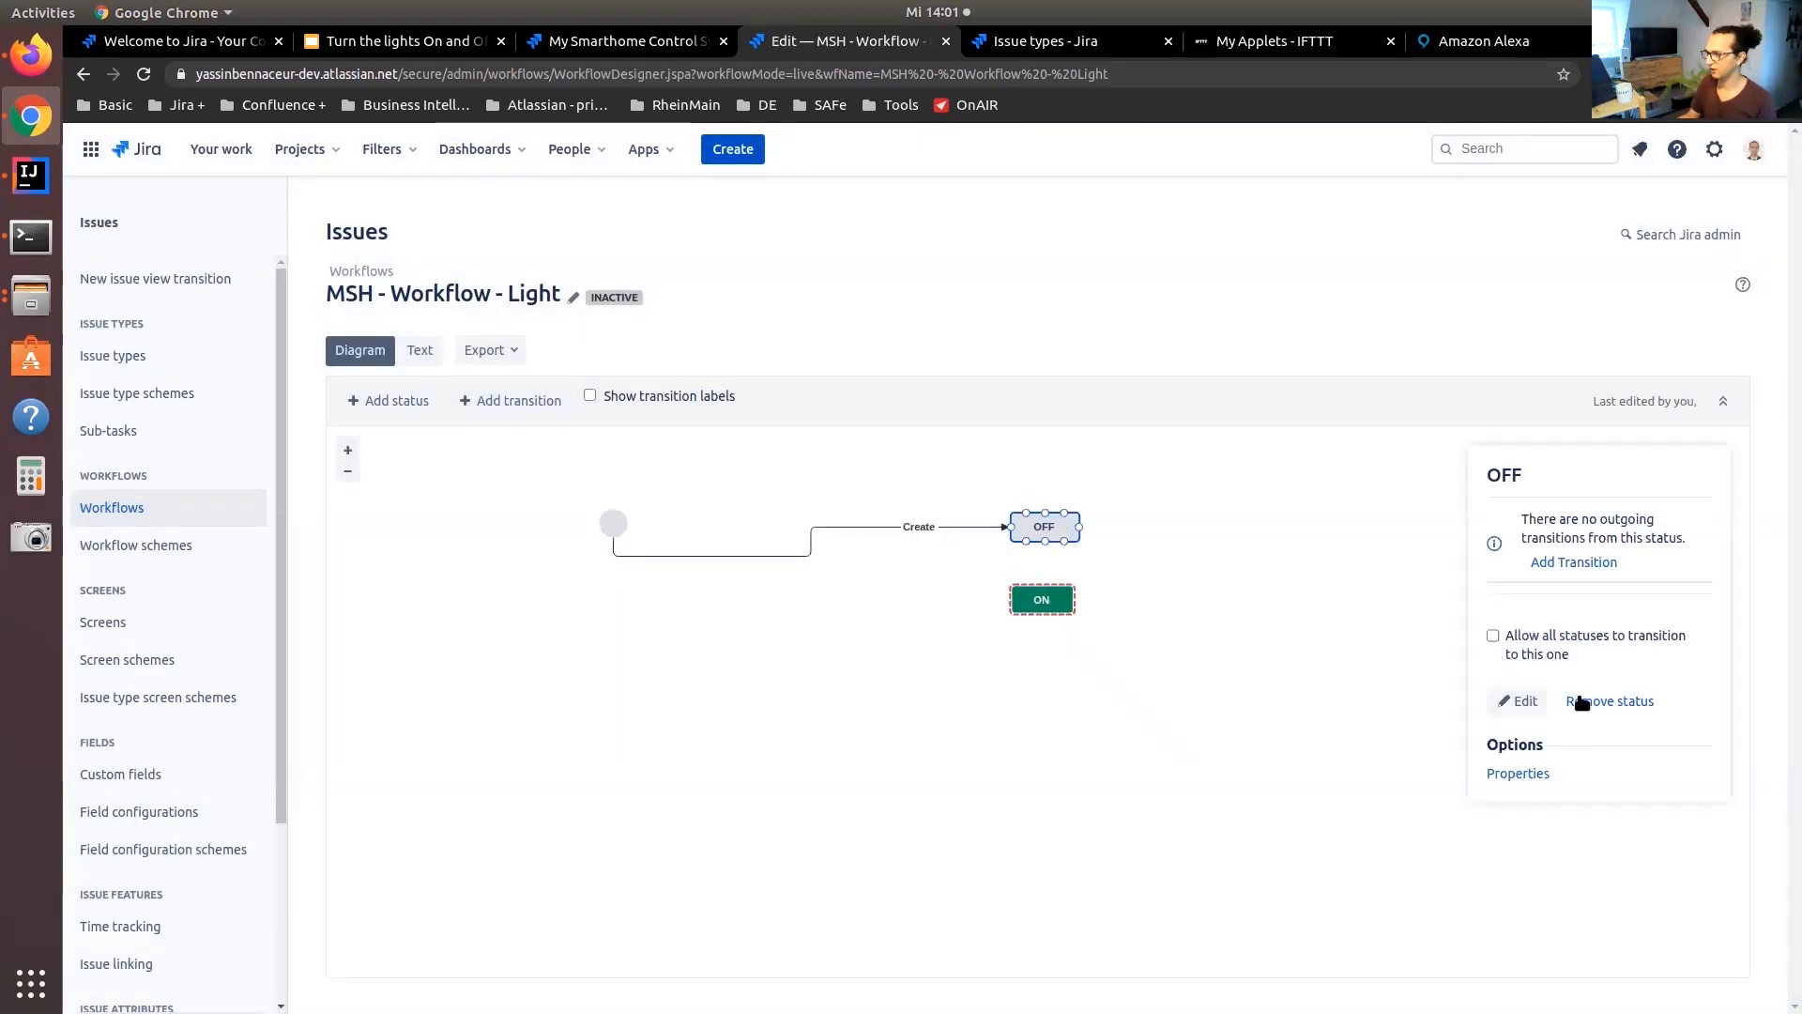
{"action": "left_click", "coordinate": [1548, 638]}
{"action": "left_click", "coordinate": [1042, 599]}
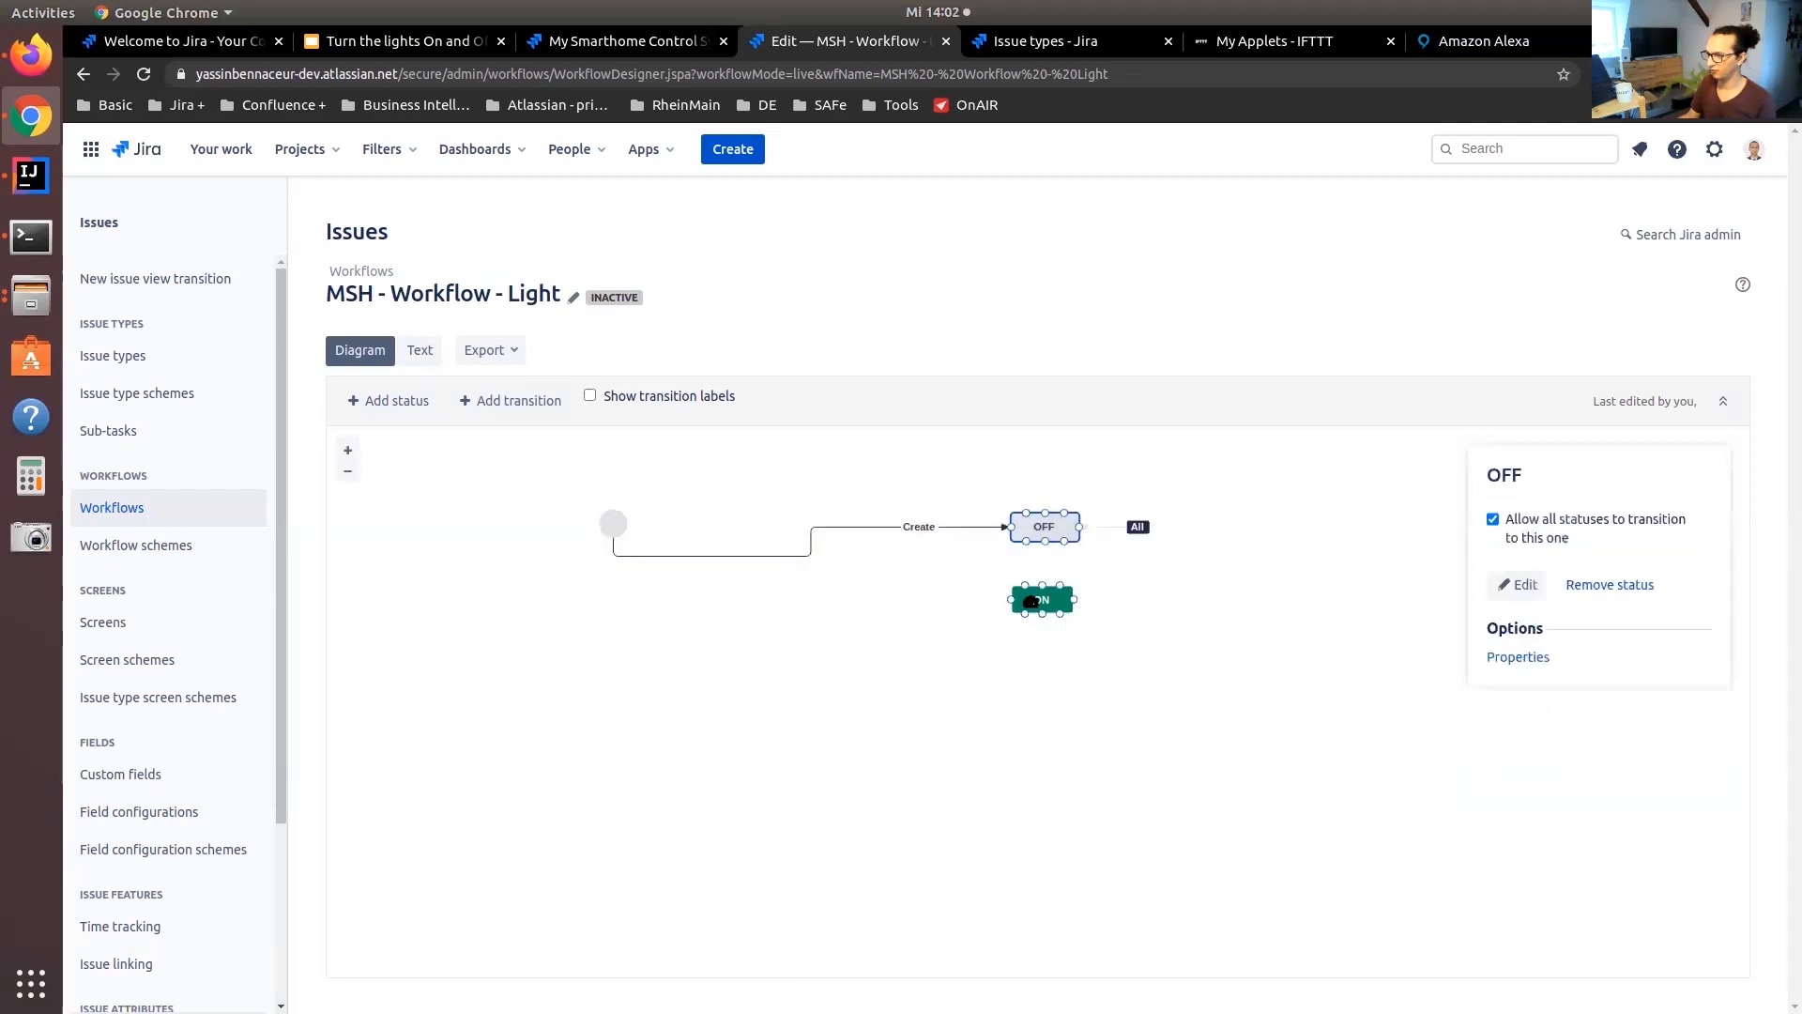
{"action": "left_click", "coordinate": [1595, 646]}
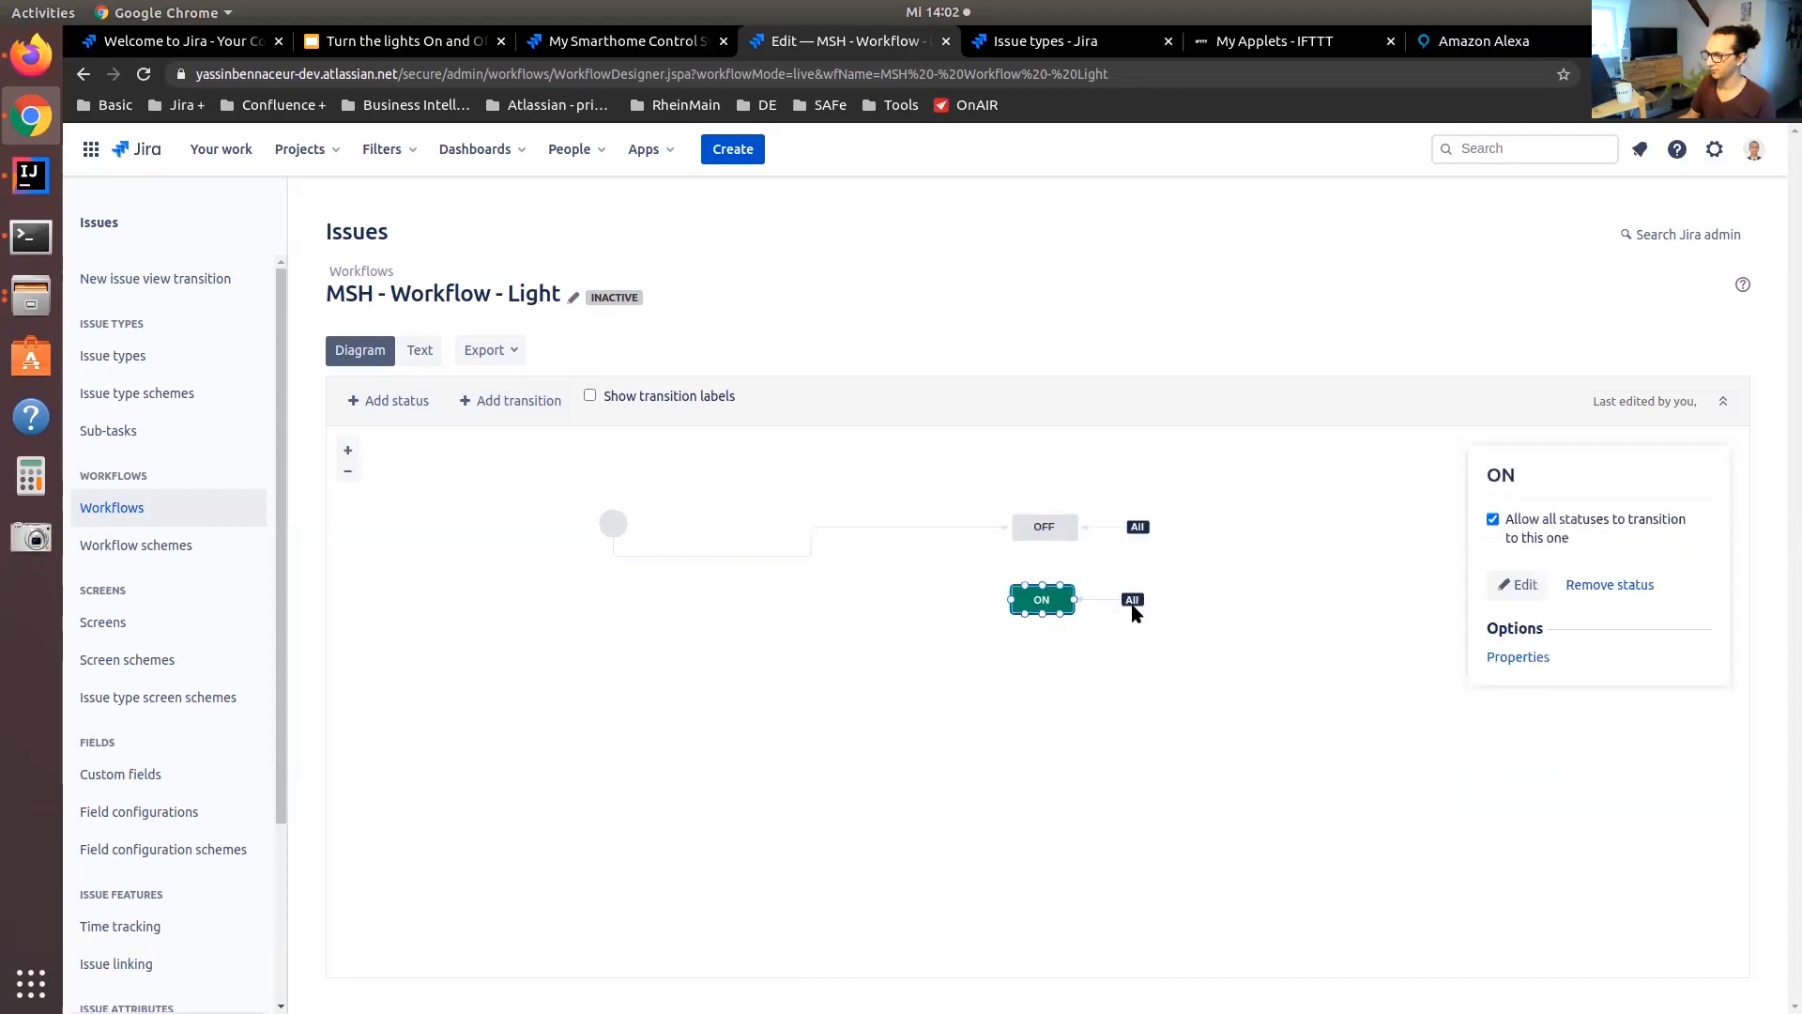
{"action": "left_click", "coordinate": [1192, 635]}
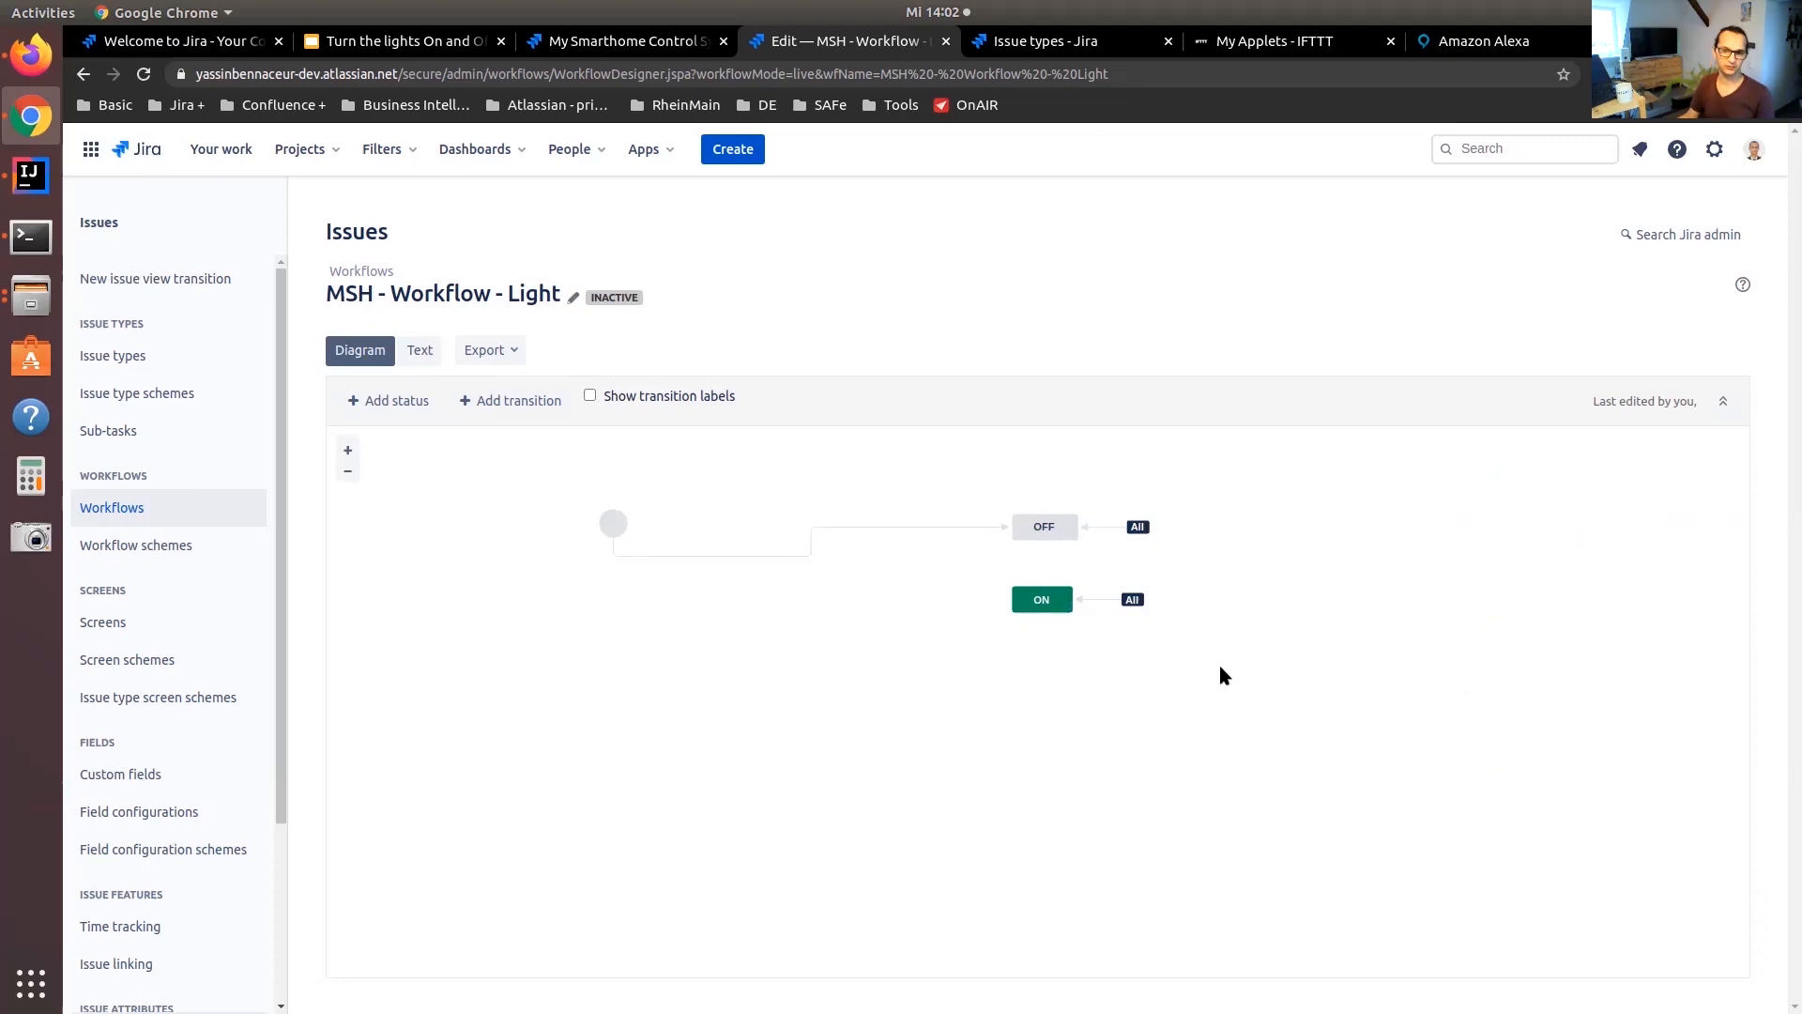
Assign MSH - Workflow - Light to all unassigned issue types in the MSH: Process Management Workflow Scheme and publish the draft
{"action": "left_click", "coordinate": [185, 552]}
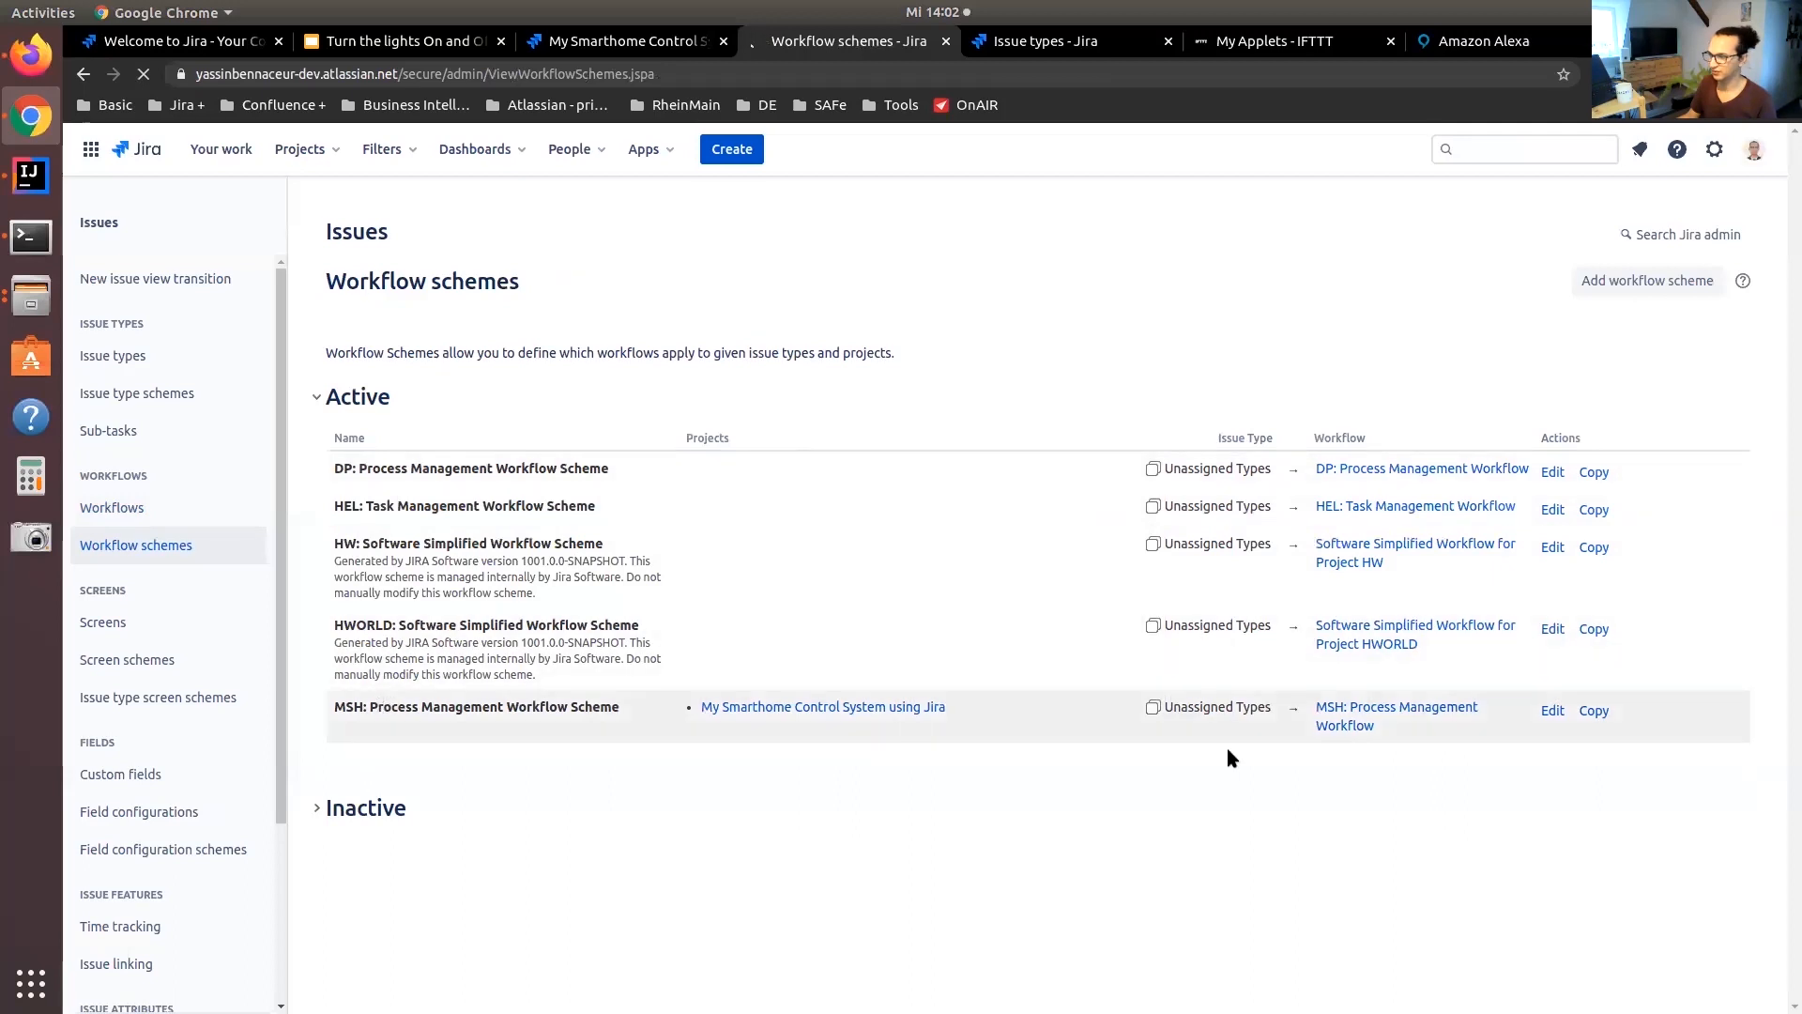
{"action": "left_click", "coordinate": [1550, 711]}
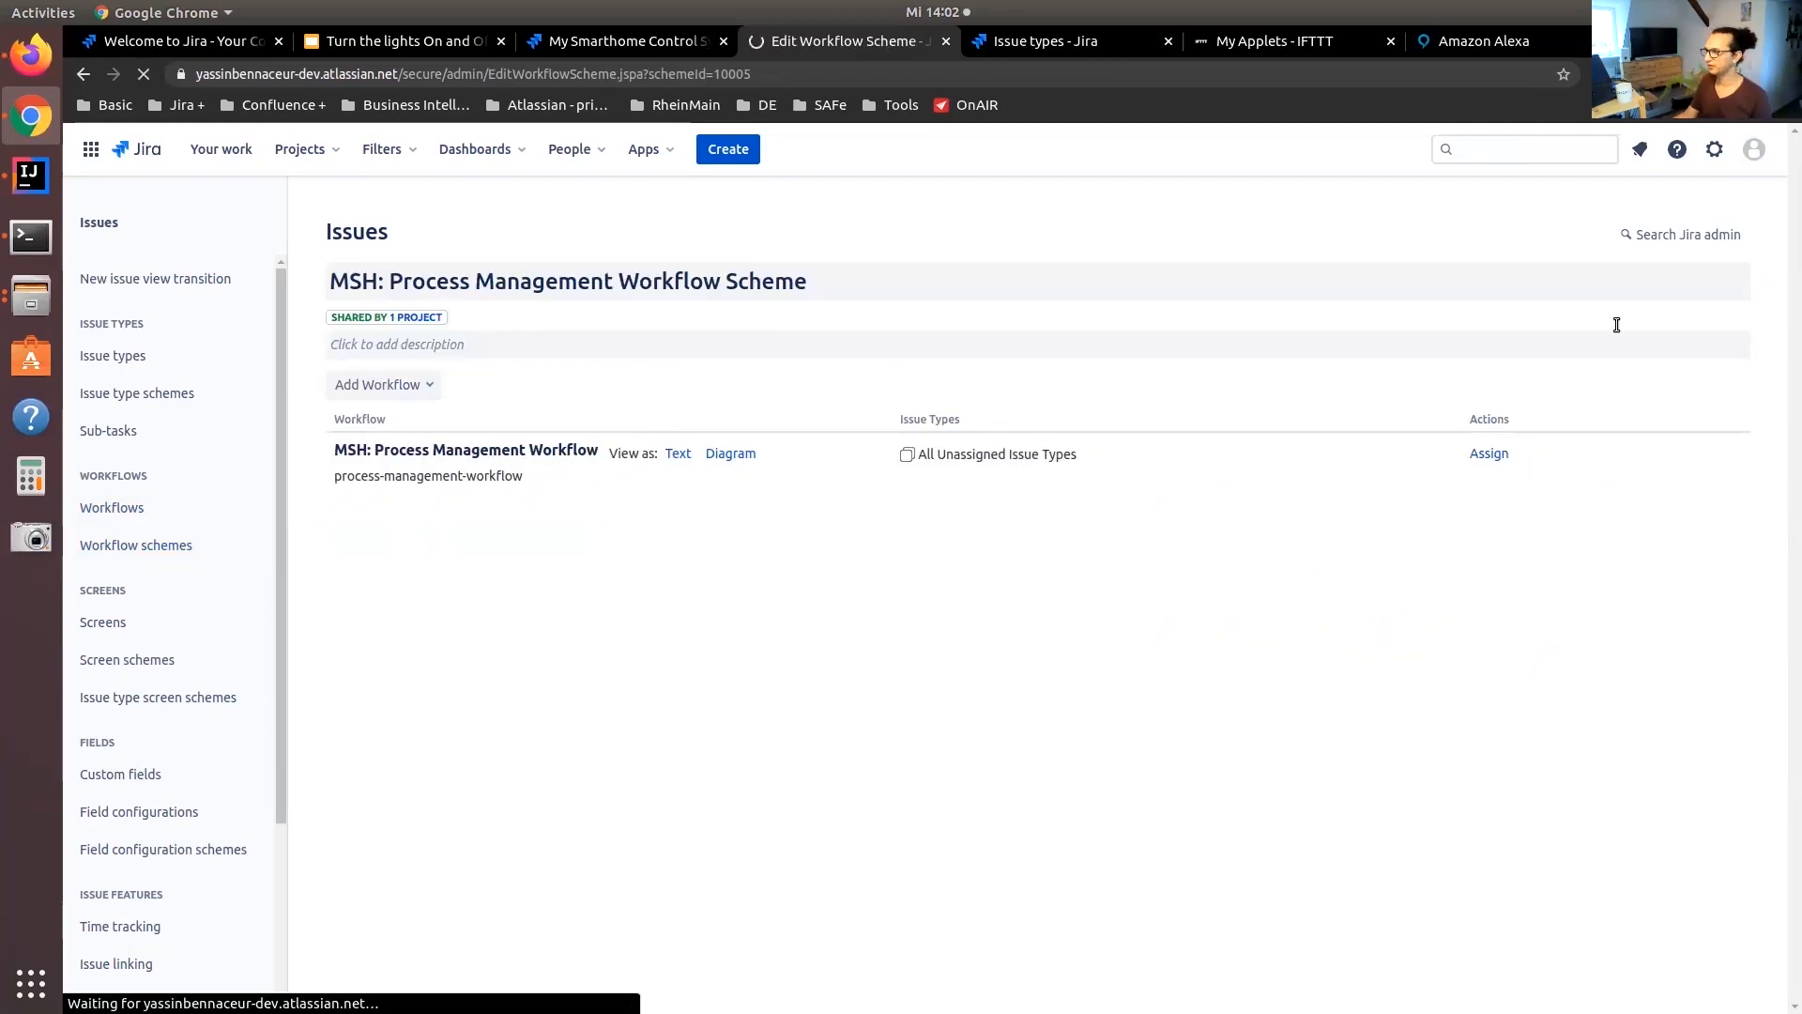
{"action": "left_click", "coordinate": [417, 384]}
{"action": "left_click", "coordinate": [425, 430]}
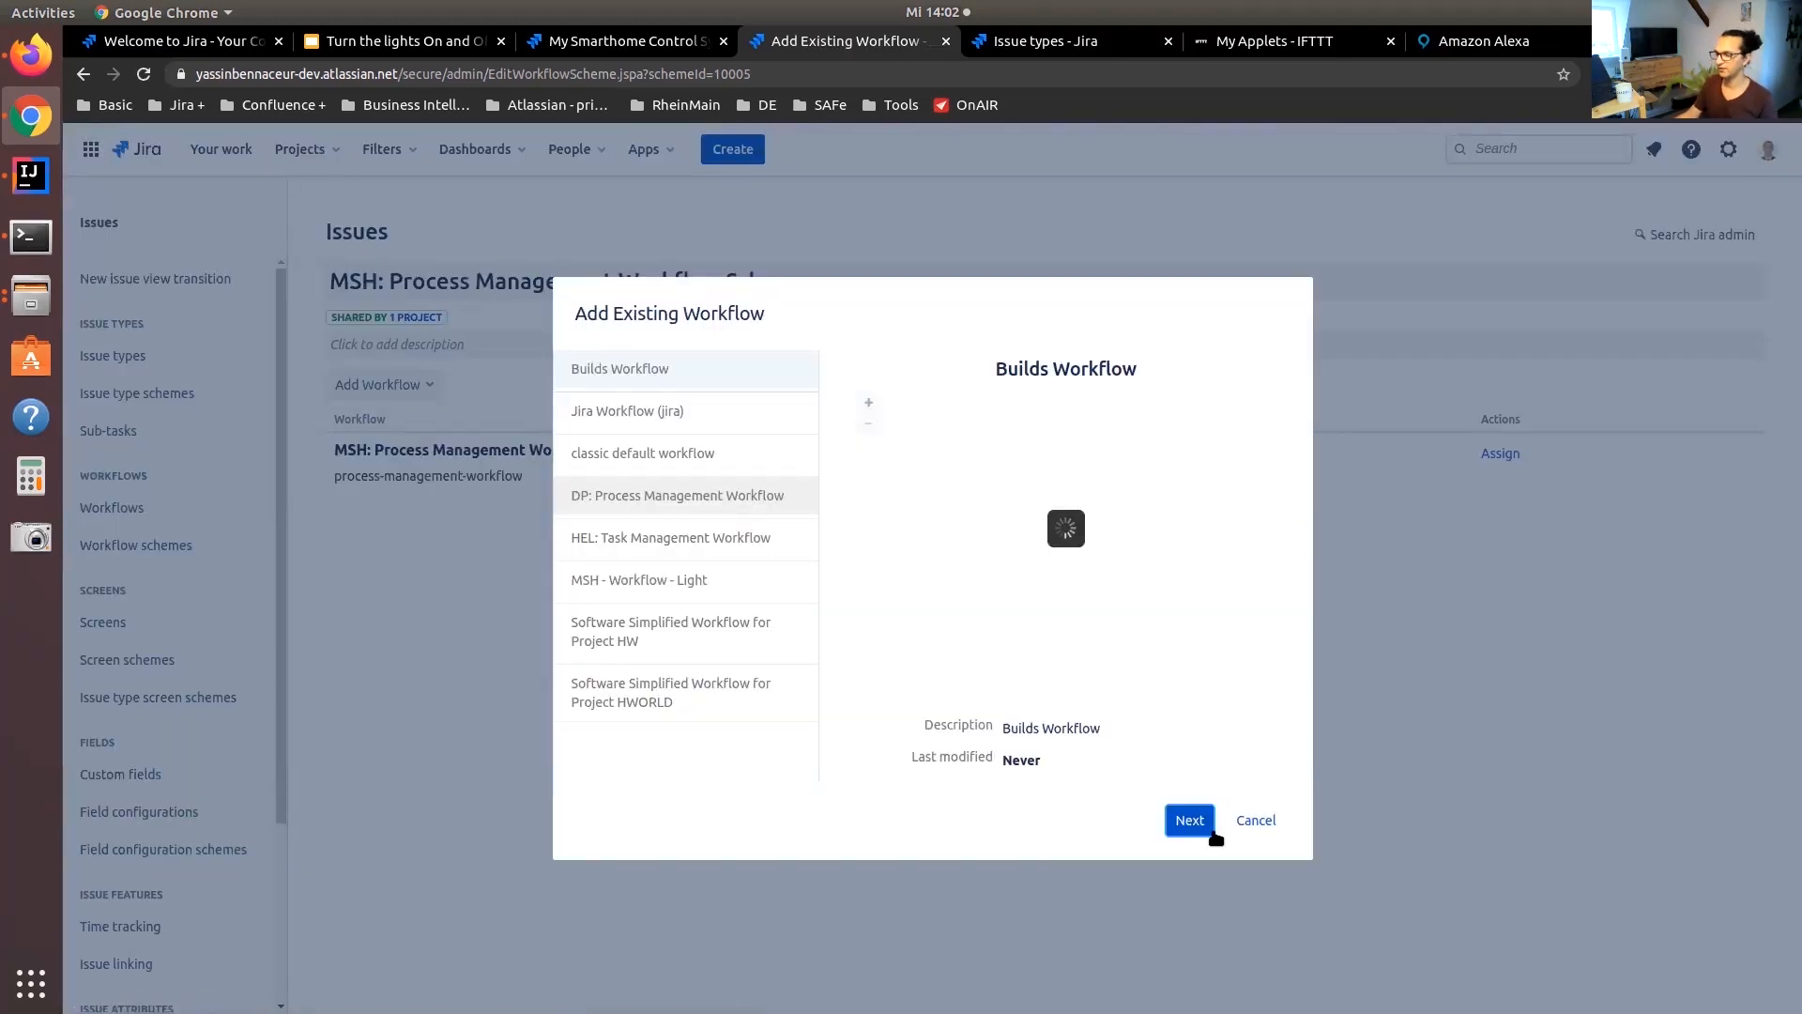
{"action": "left_click", "coordinate": [1213, 829]}
{"action": "left_click", "coordinate": [1053, 794]}
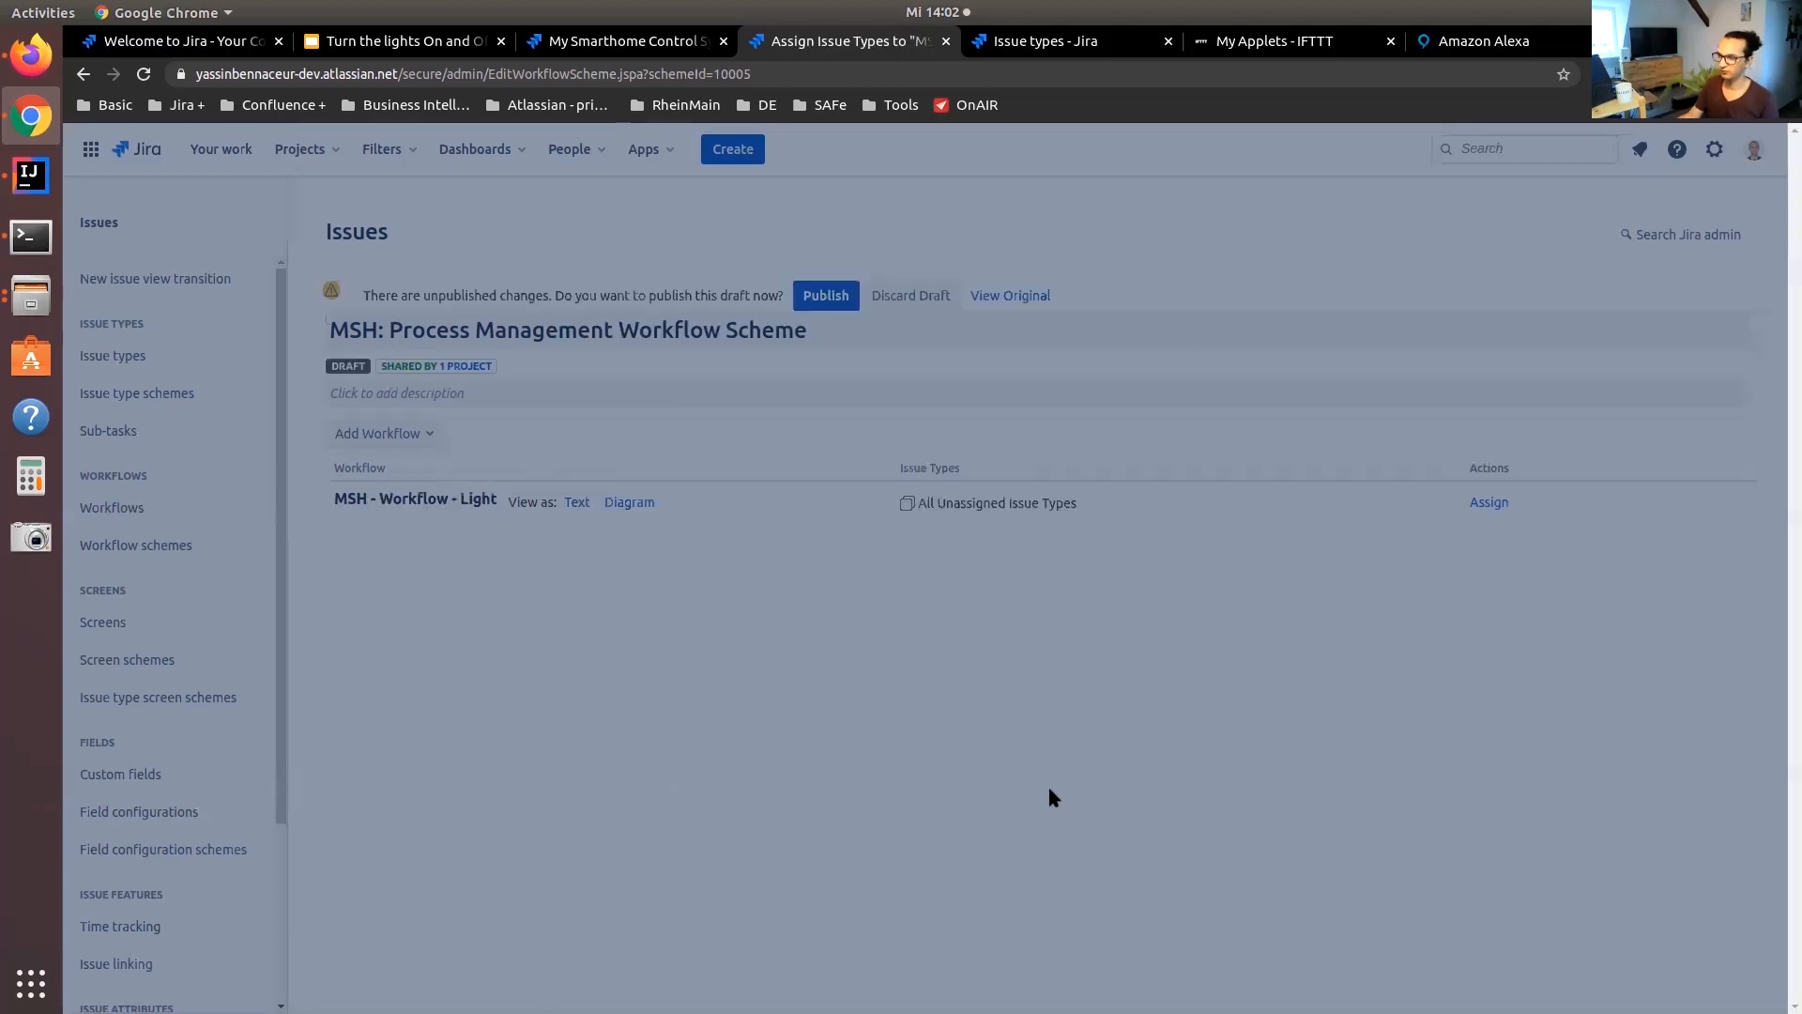
{"action": "left_click", "coordinate": [853, 298]}
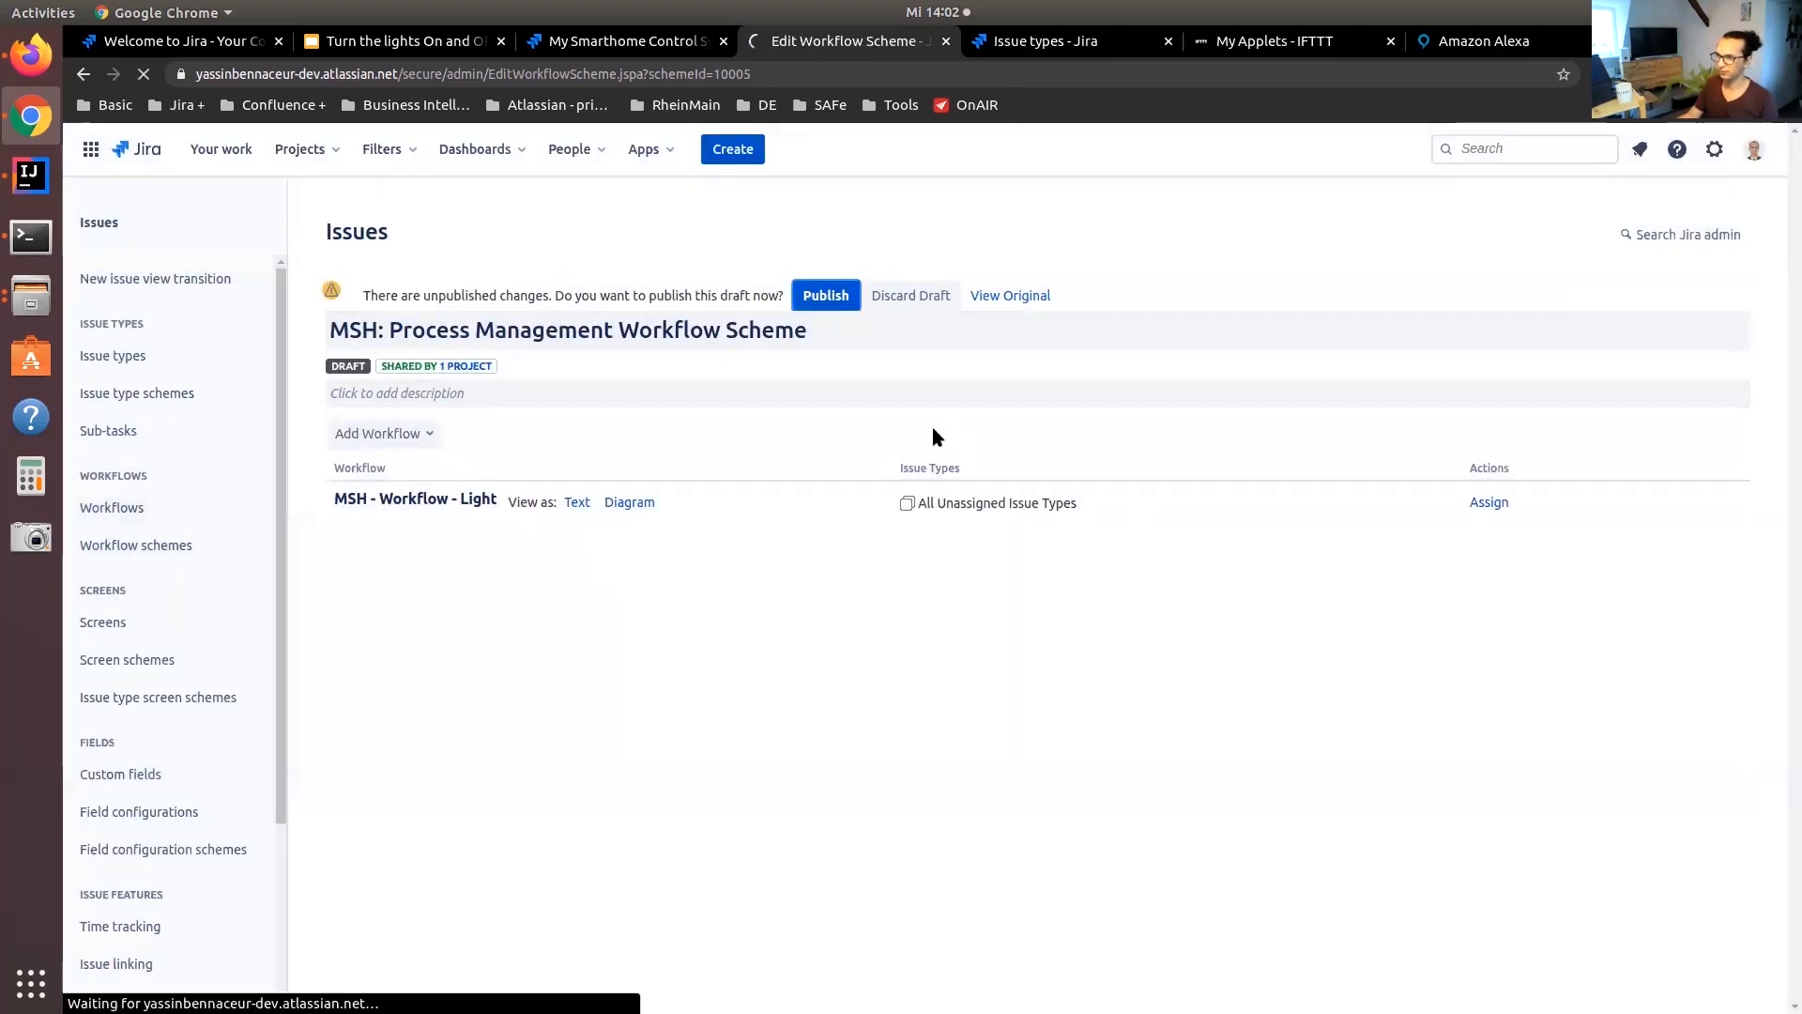
Switch the Light Control Unit issue's status to OFF from the smarthome project's issue list
{"action": "left_click", "coordinate": [300, 148]}
{"action": "left_click", "coordinate": [342, 230]}
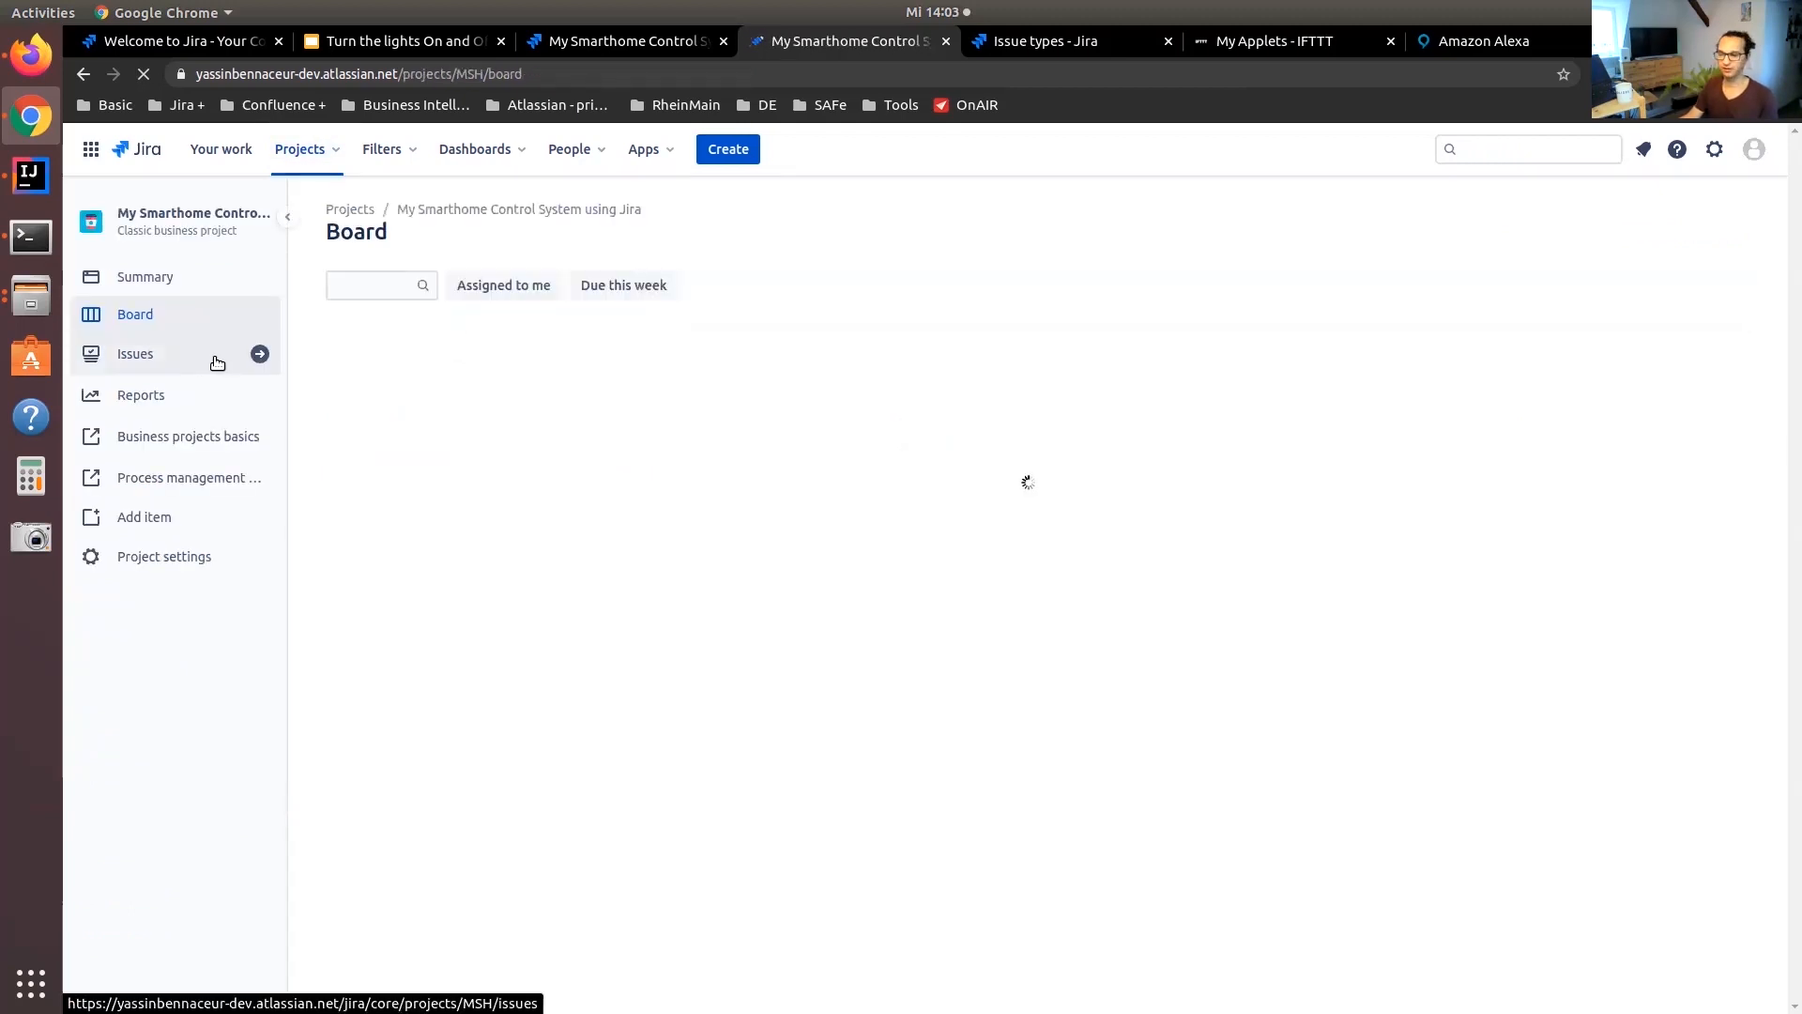
{"action": "left_click", "coordinate": [217, 361]}
{"action": "left_click", "coordinate": [1342, 379]}
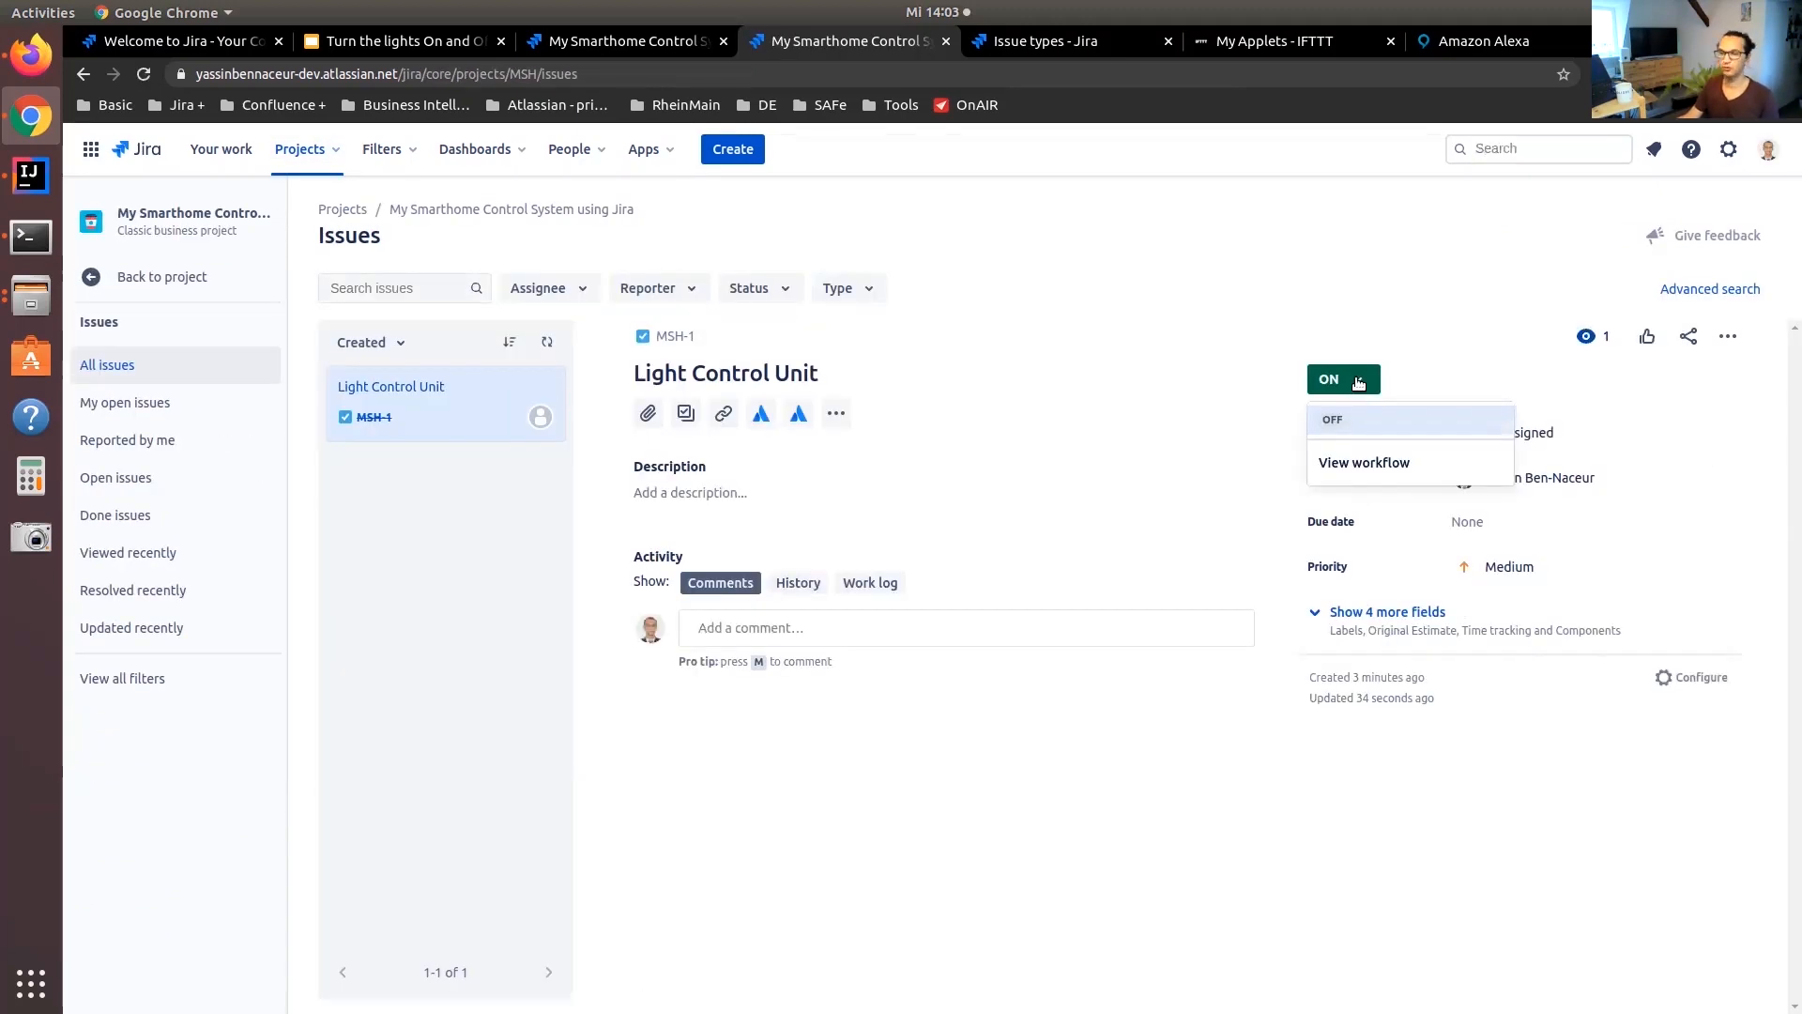
{"action": "left_click", "coordinate": [1356, 430]}
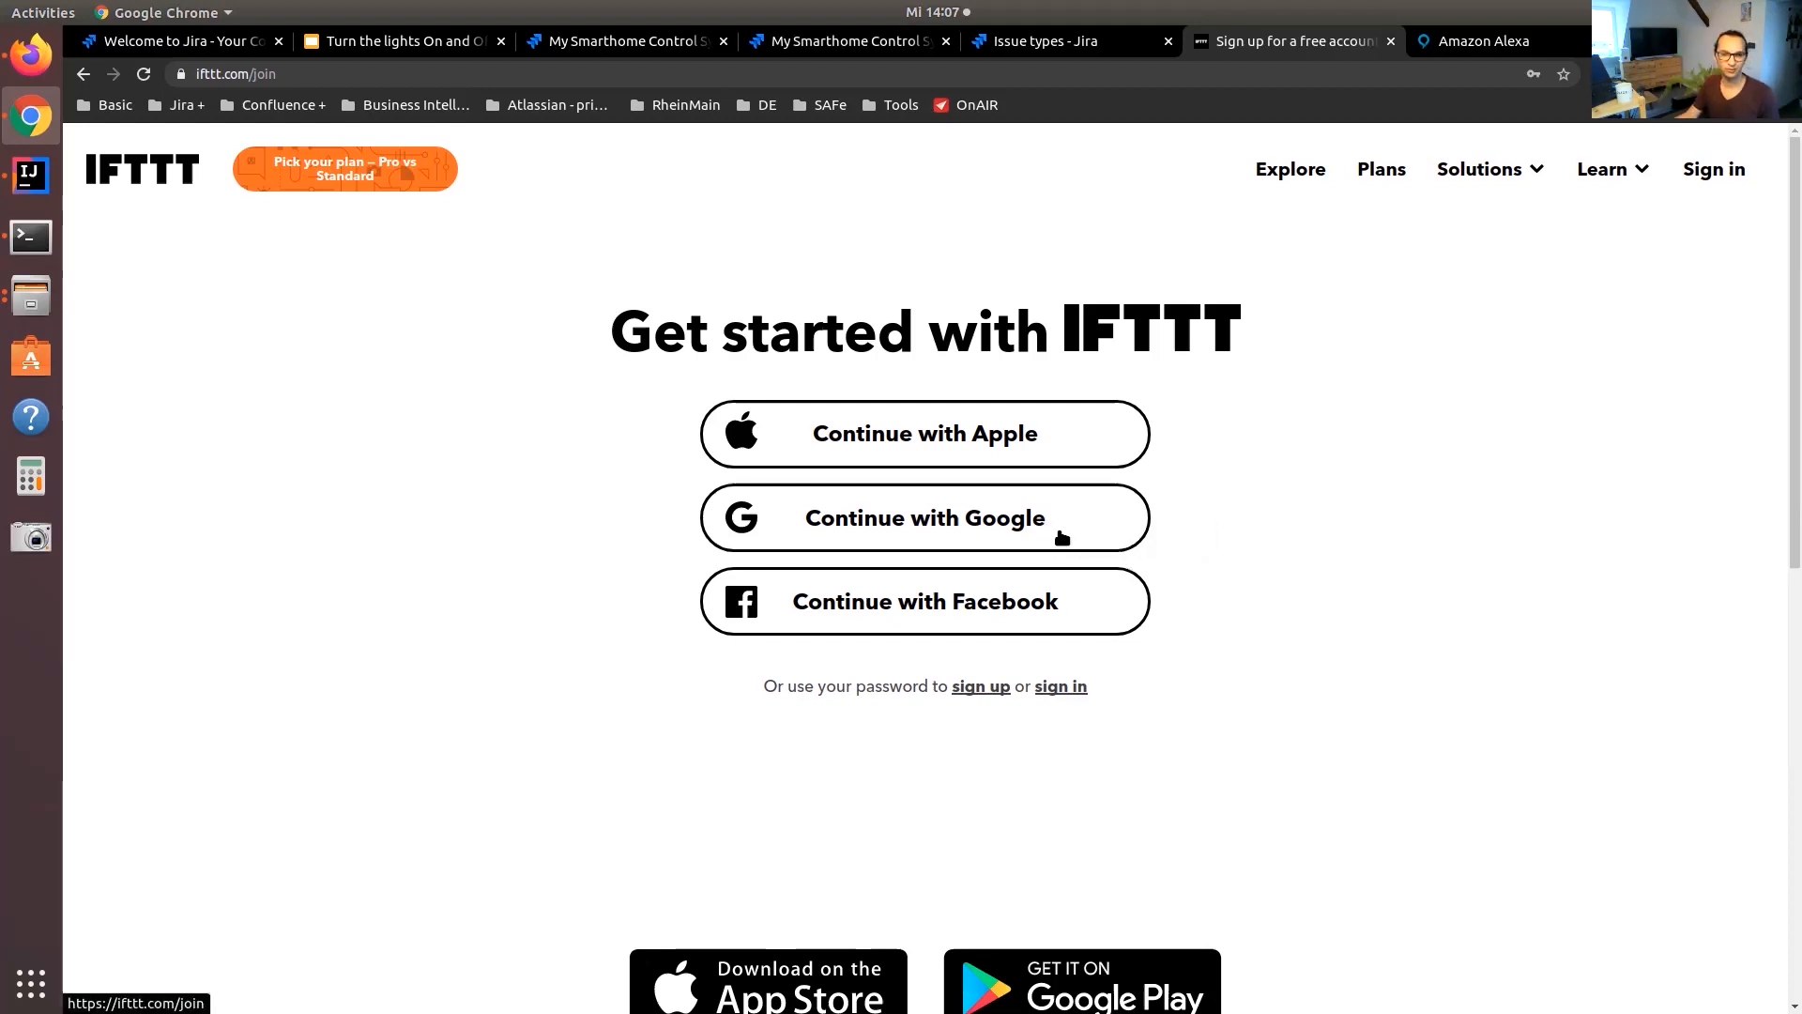
Sign in to IFTTT with Google and choose Webhooks as the trigger service for a new applet
{"action": "left_click", "coordinate": [1039, 535]}
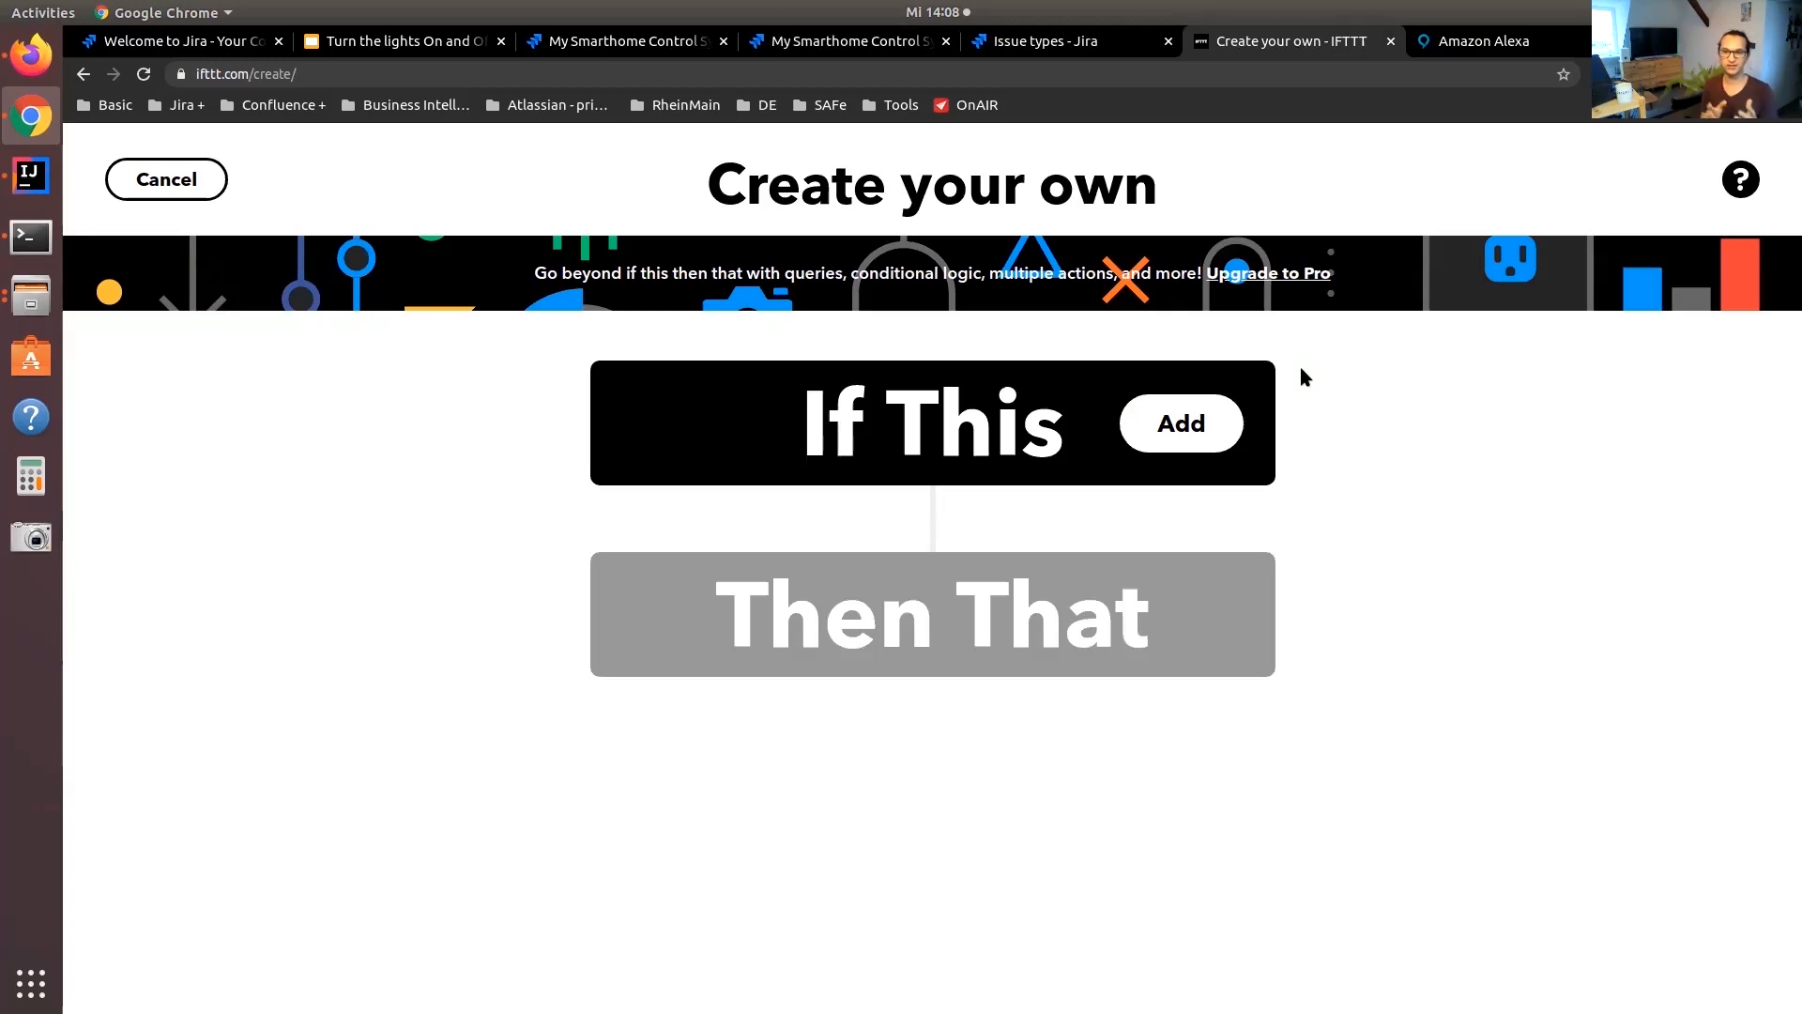
{"action": "left_click", "coordinate": [1138, 434]}
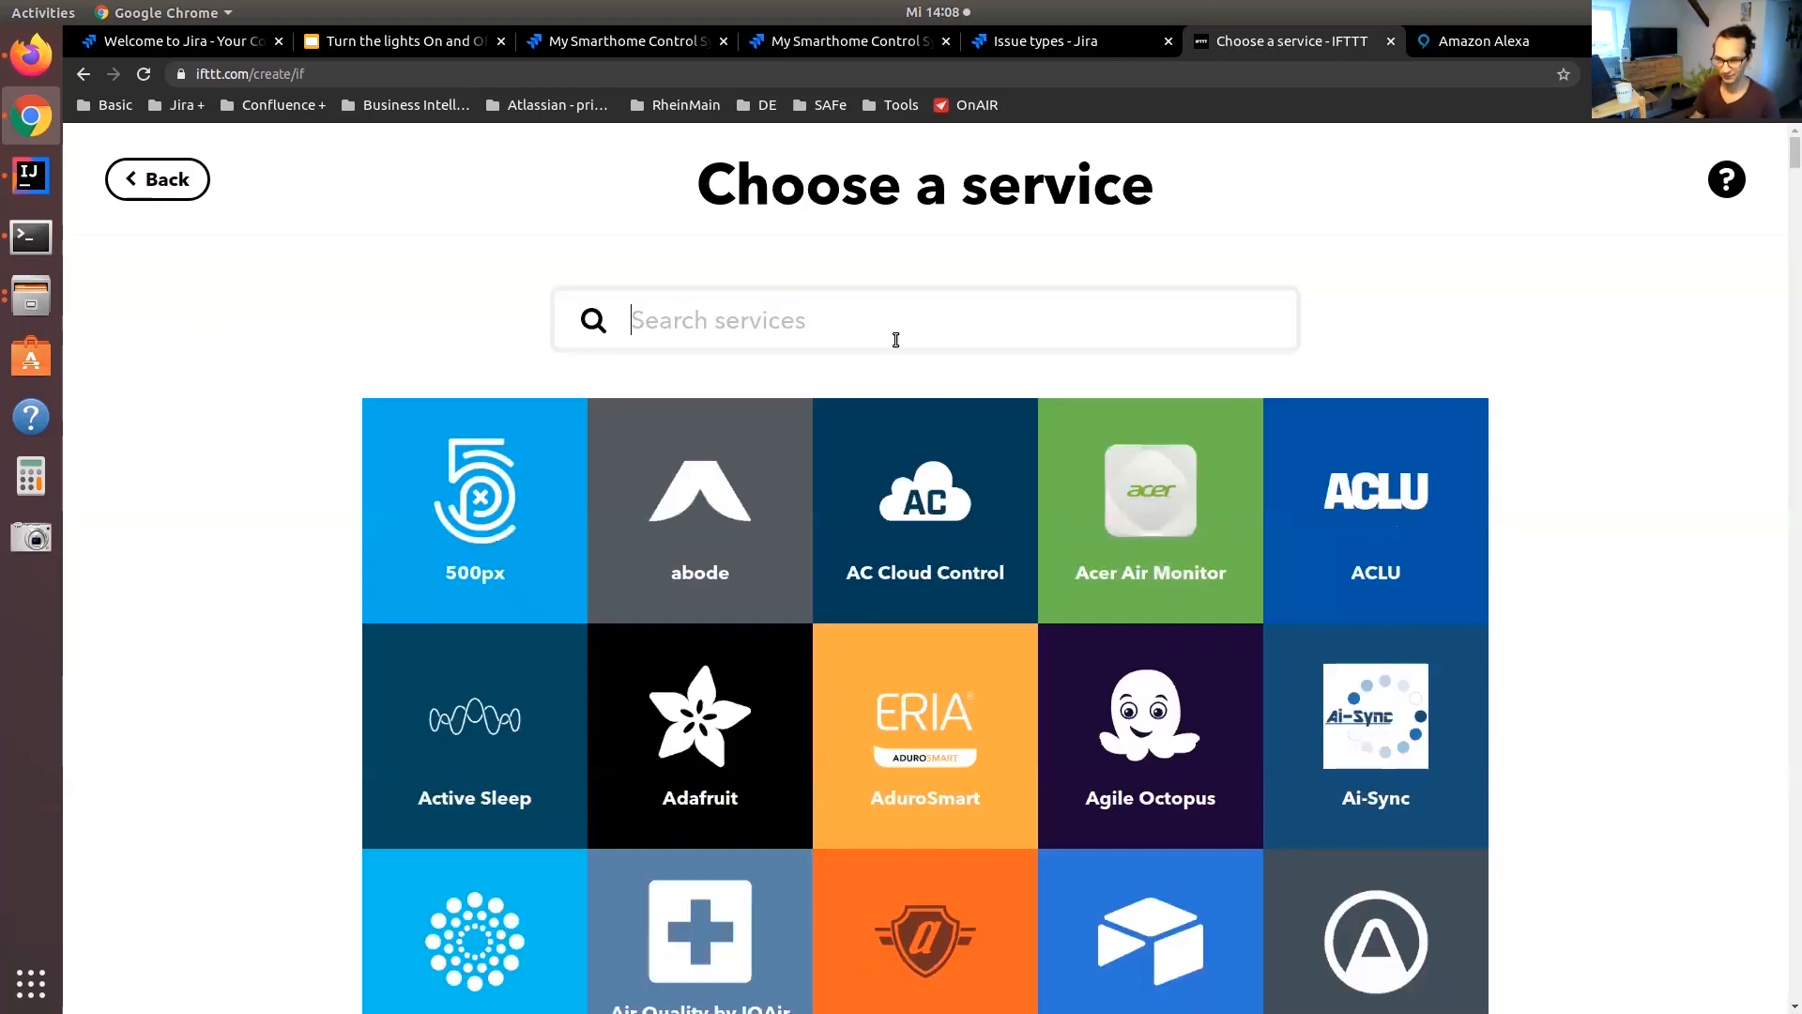
{"action": "type", "text": "webh"}
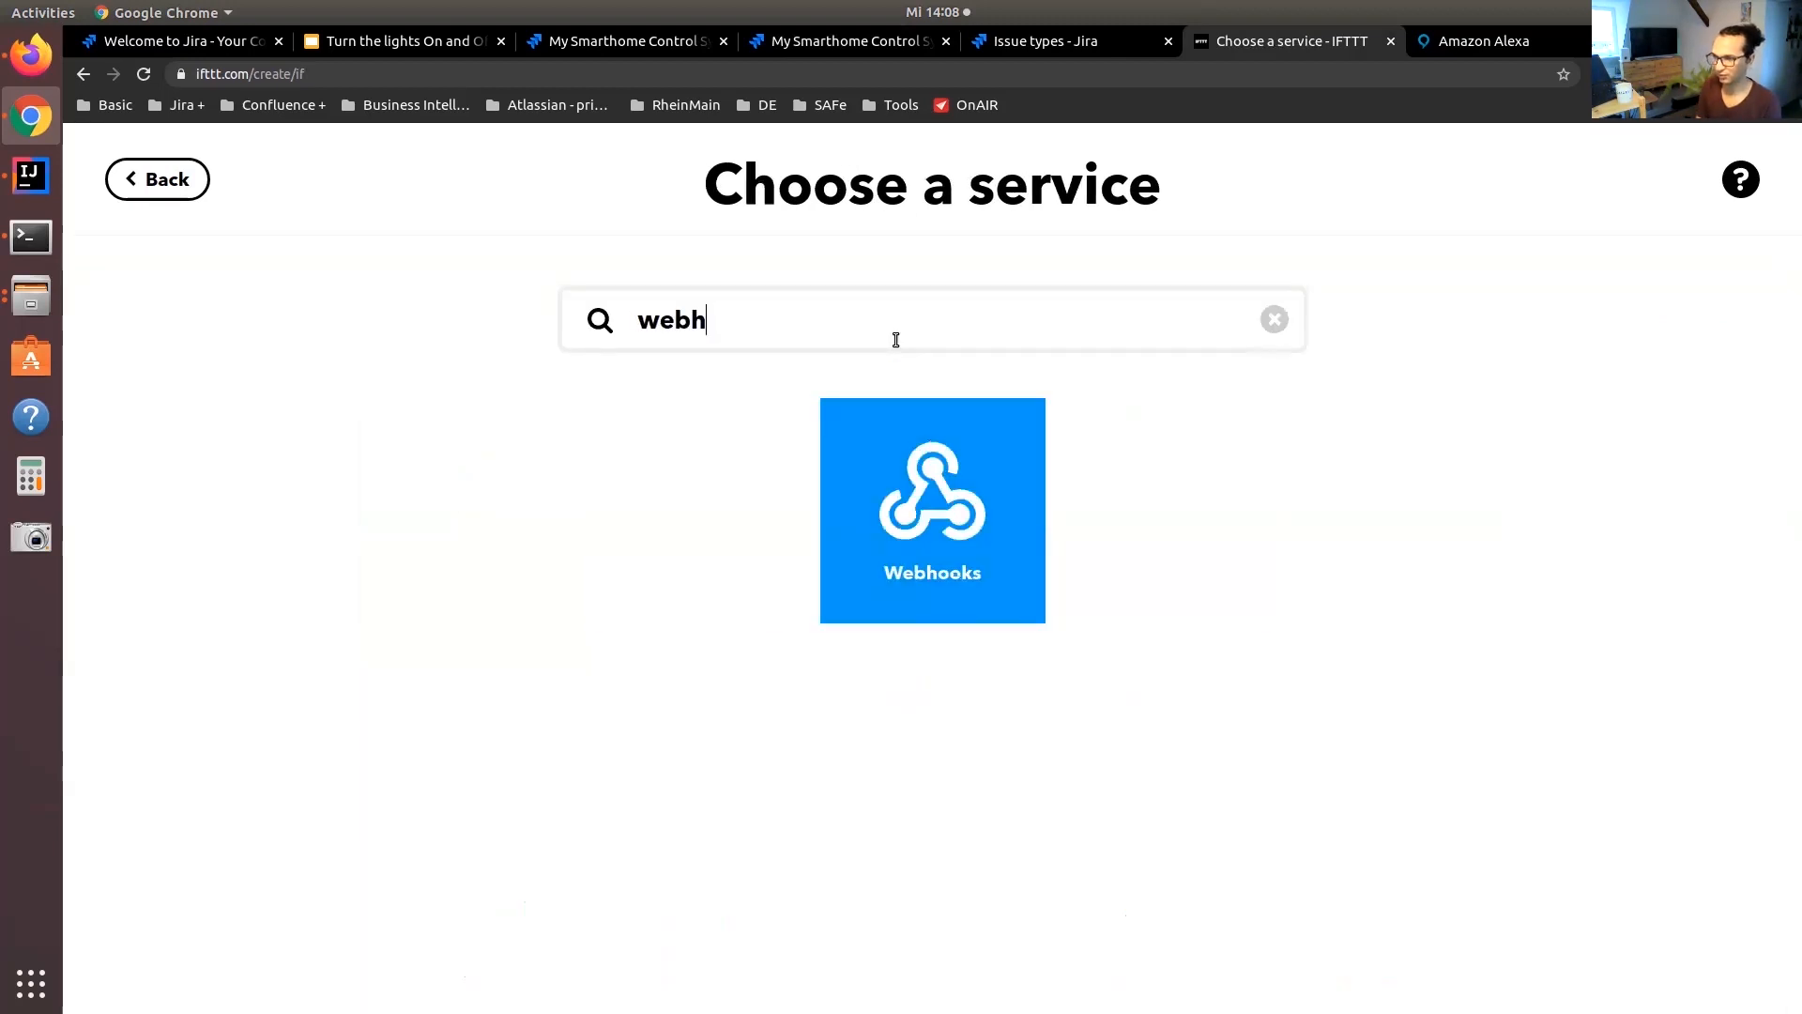
{"action": "left_click", "coordinate": [917, 414]}
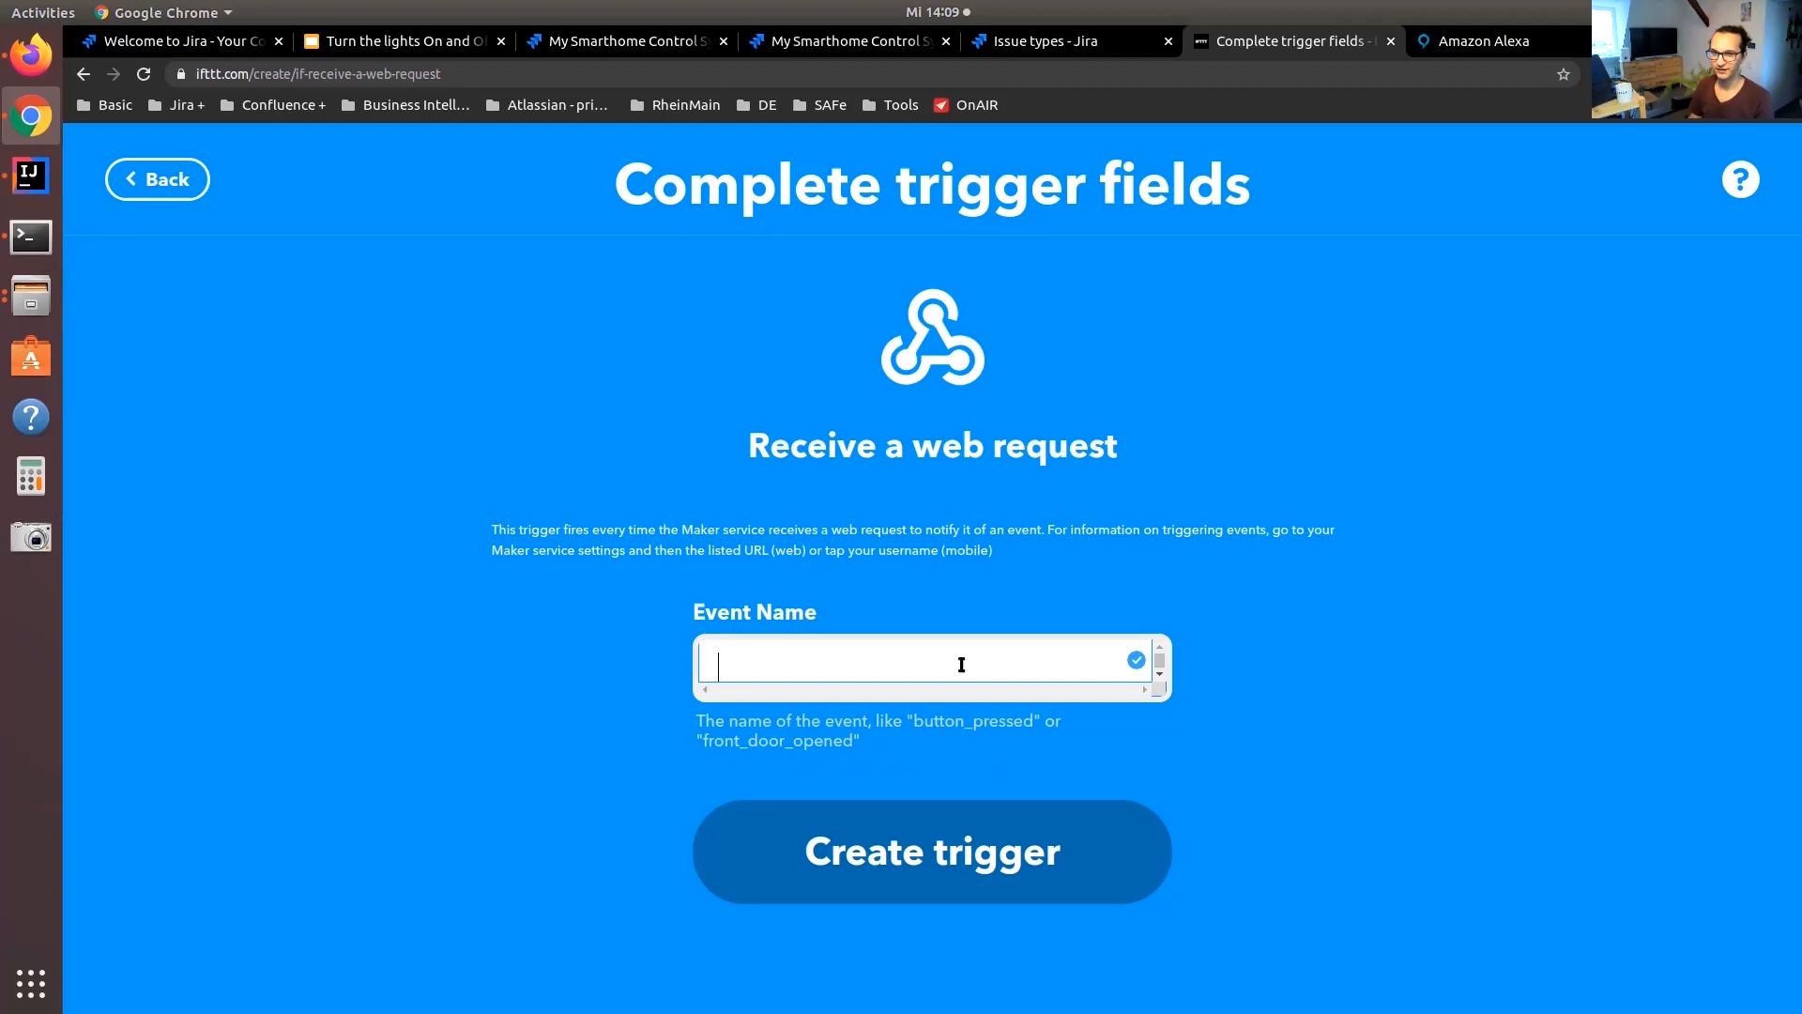
Create the web request trigger with event name Light On and choose Alexa Actions by mkZense as the action service
{"action": "type", "text": "Light On"}
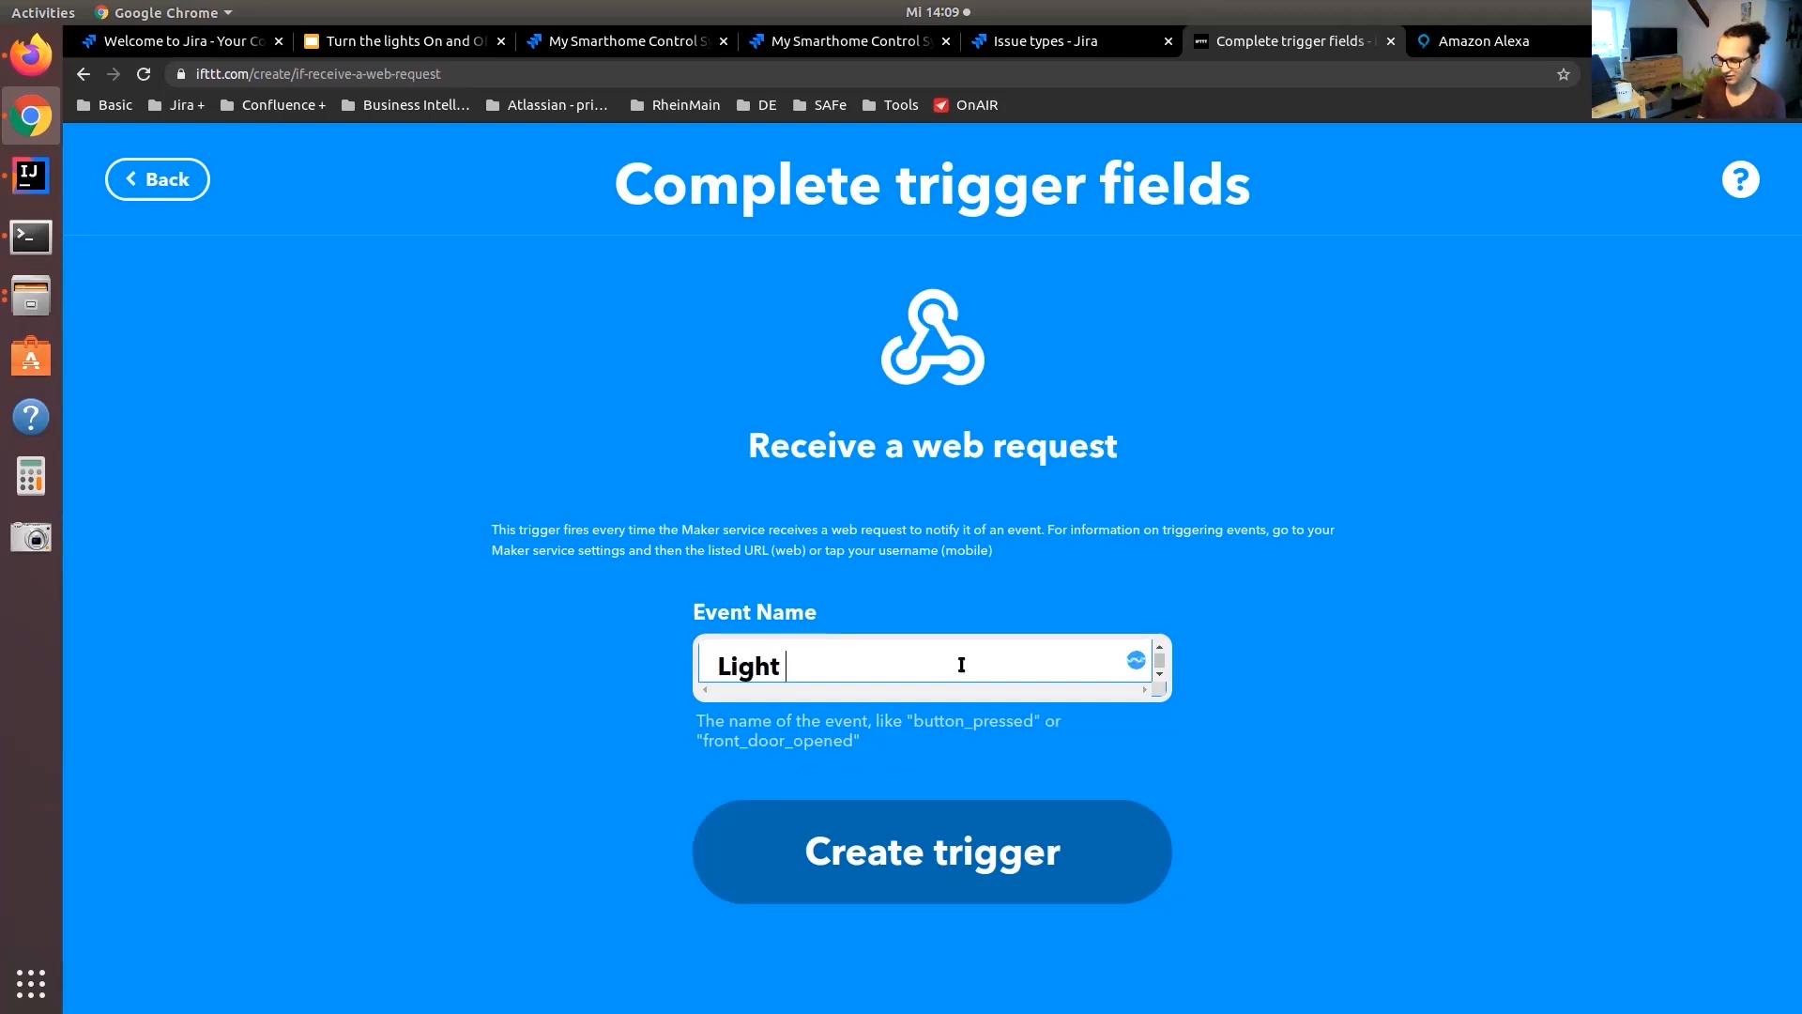
{"action": "left_click", "coordinate": [986, 865]}
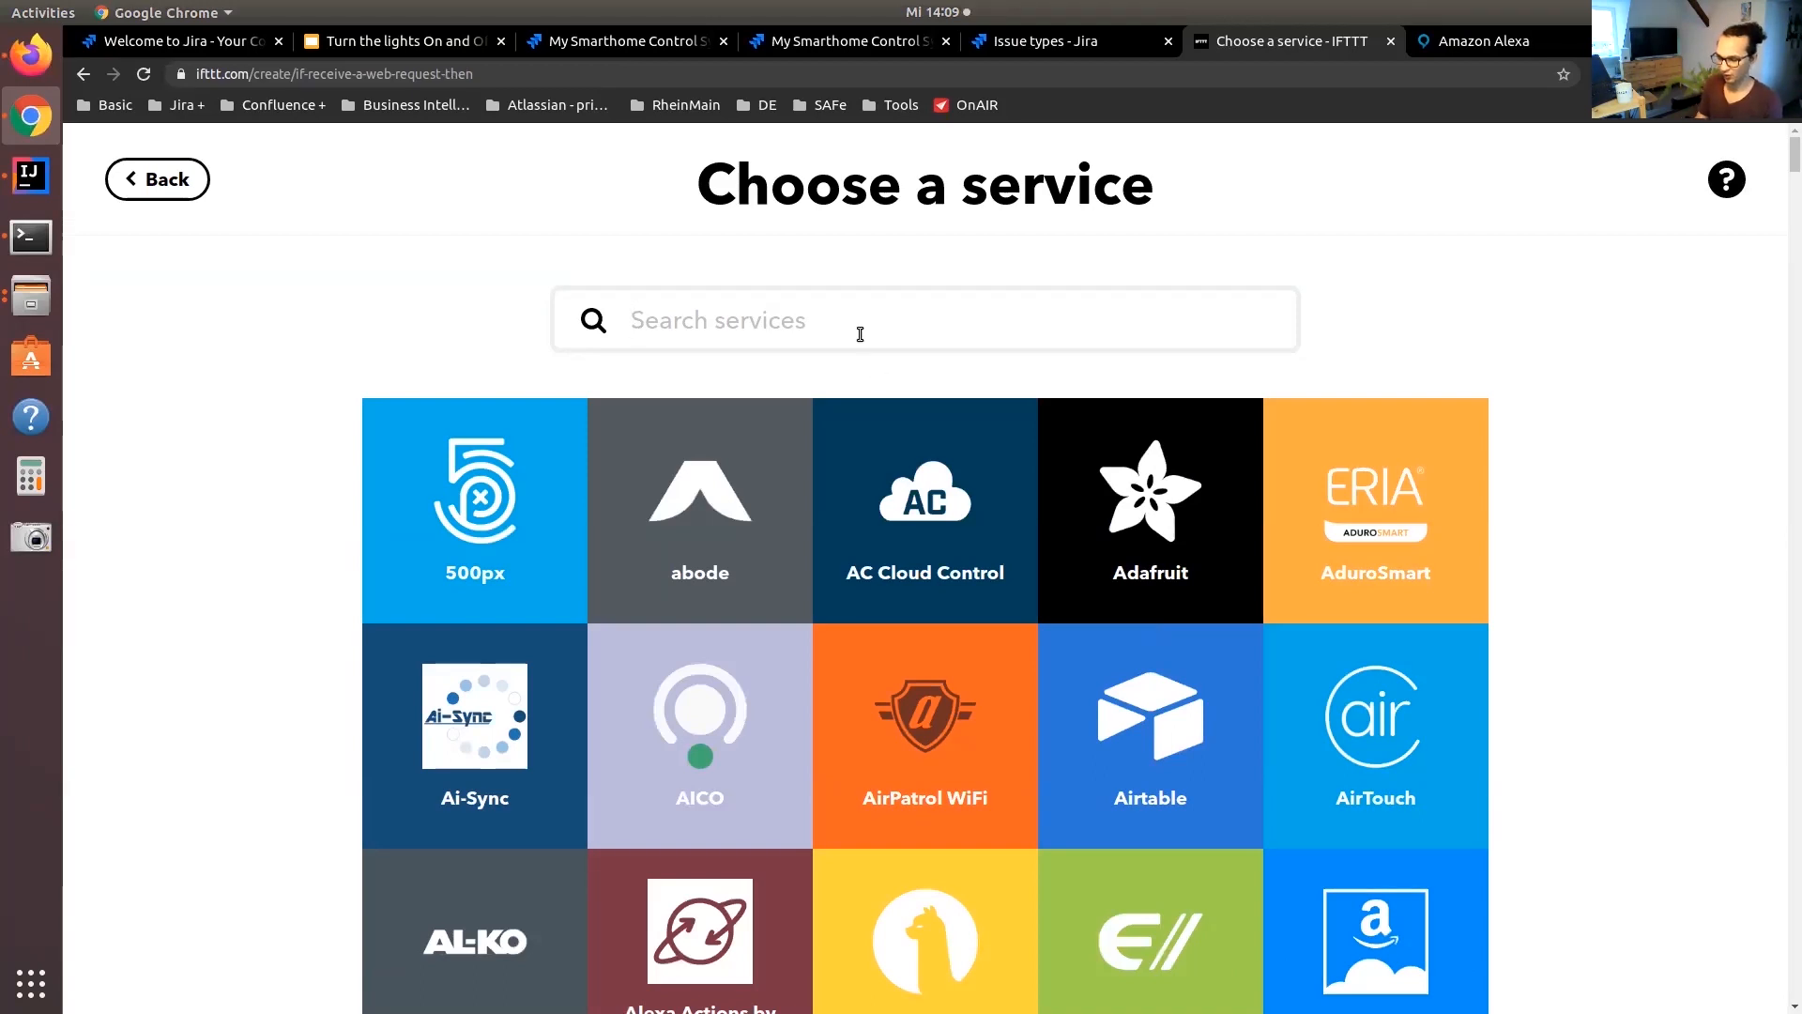
{"action": "type", "text": "alexa"}
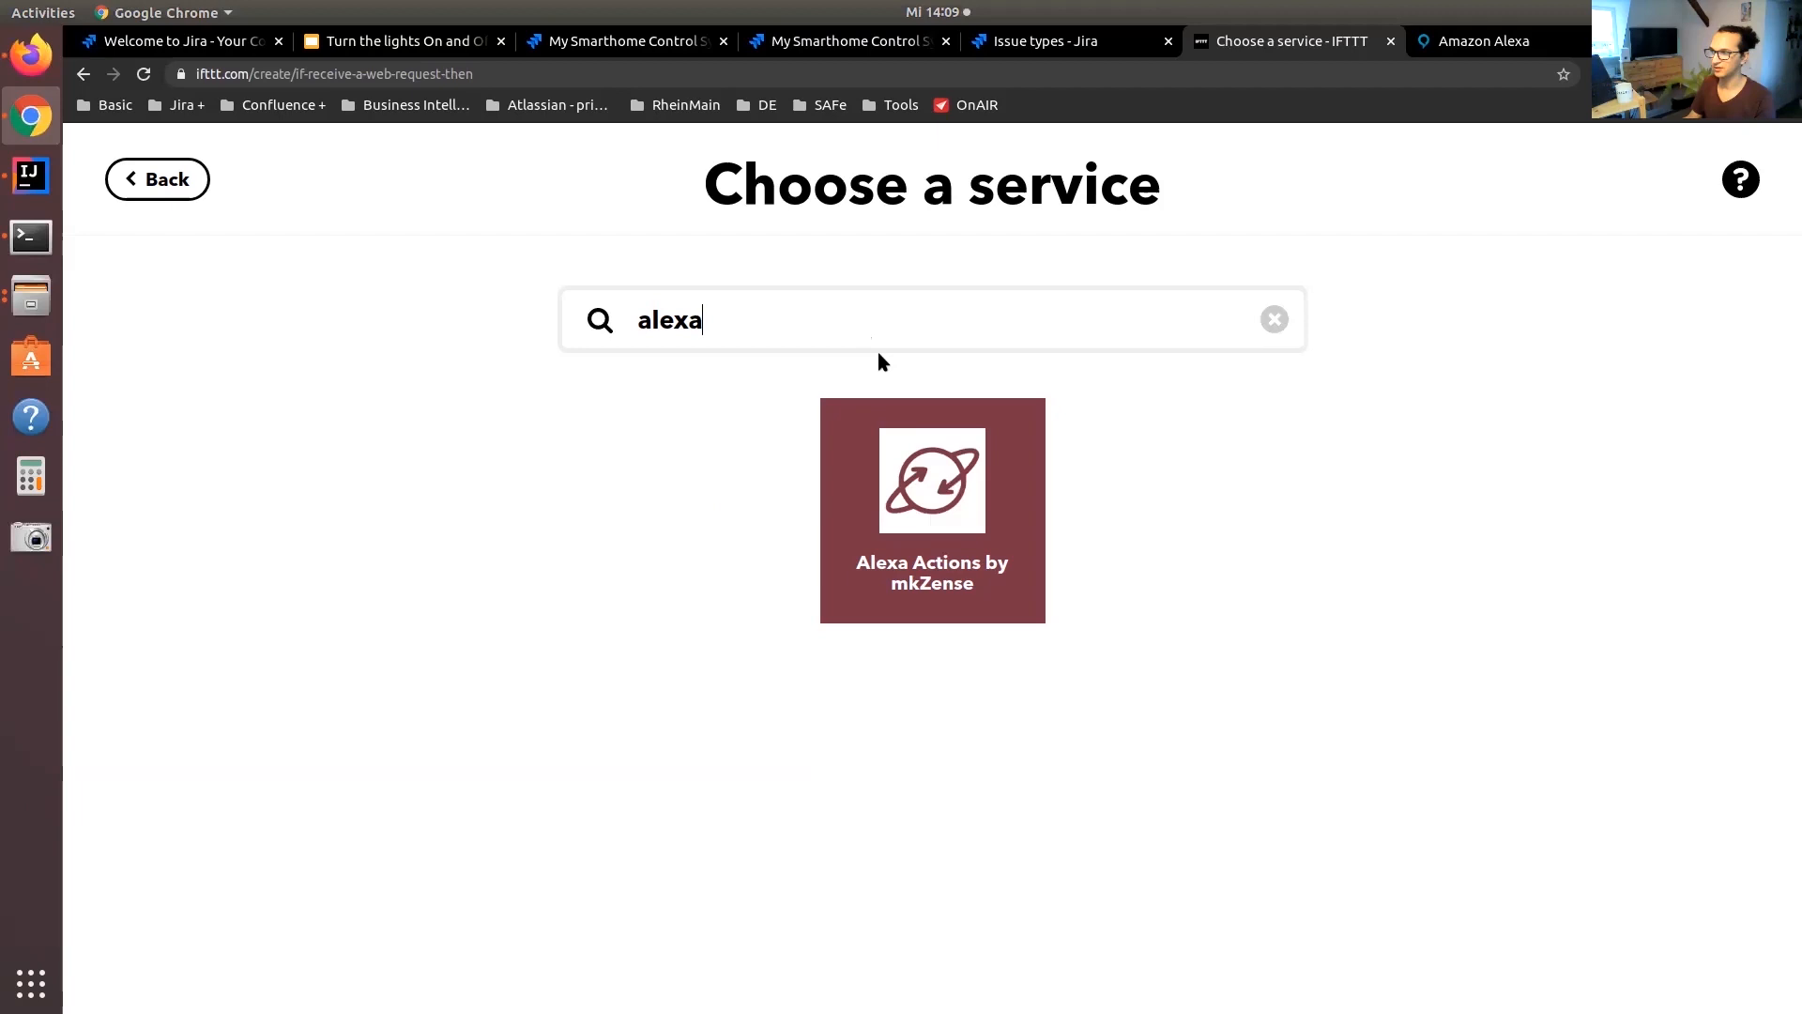
{"action": "left_click", "coordinate": [977, 604]}
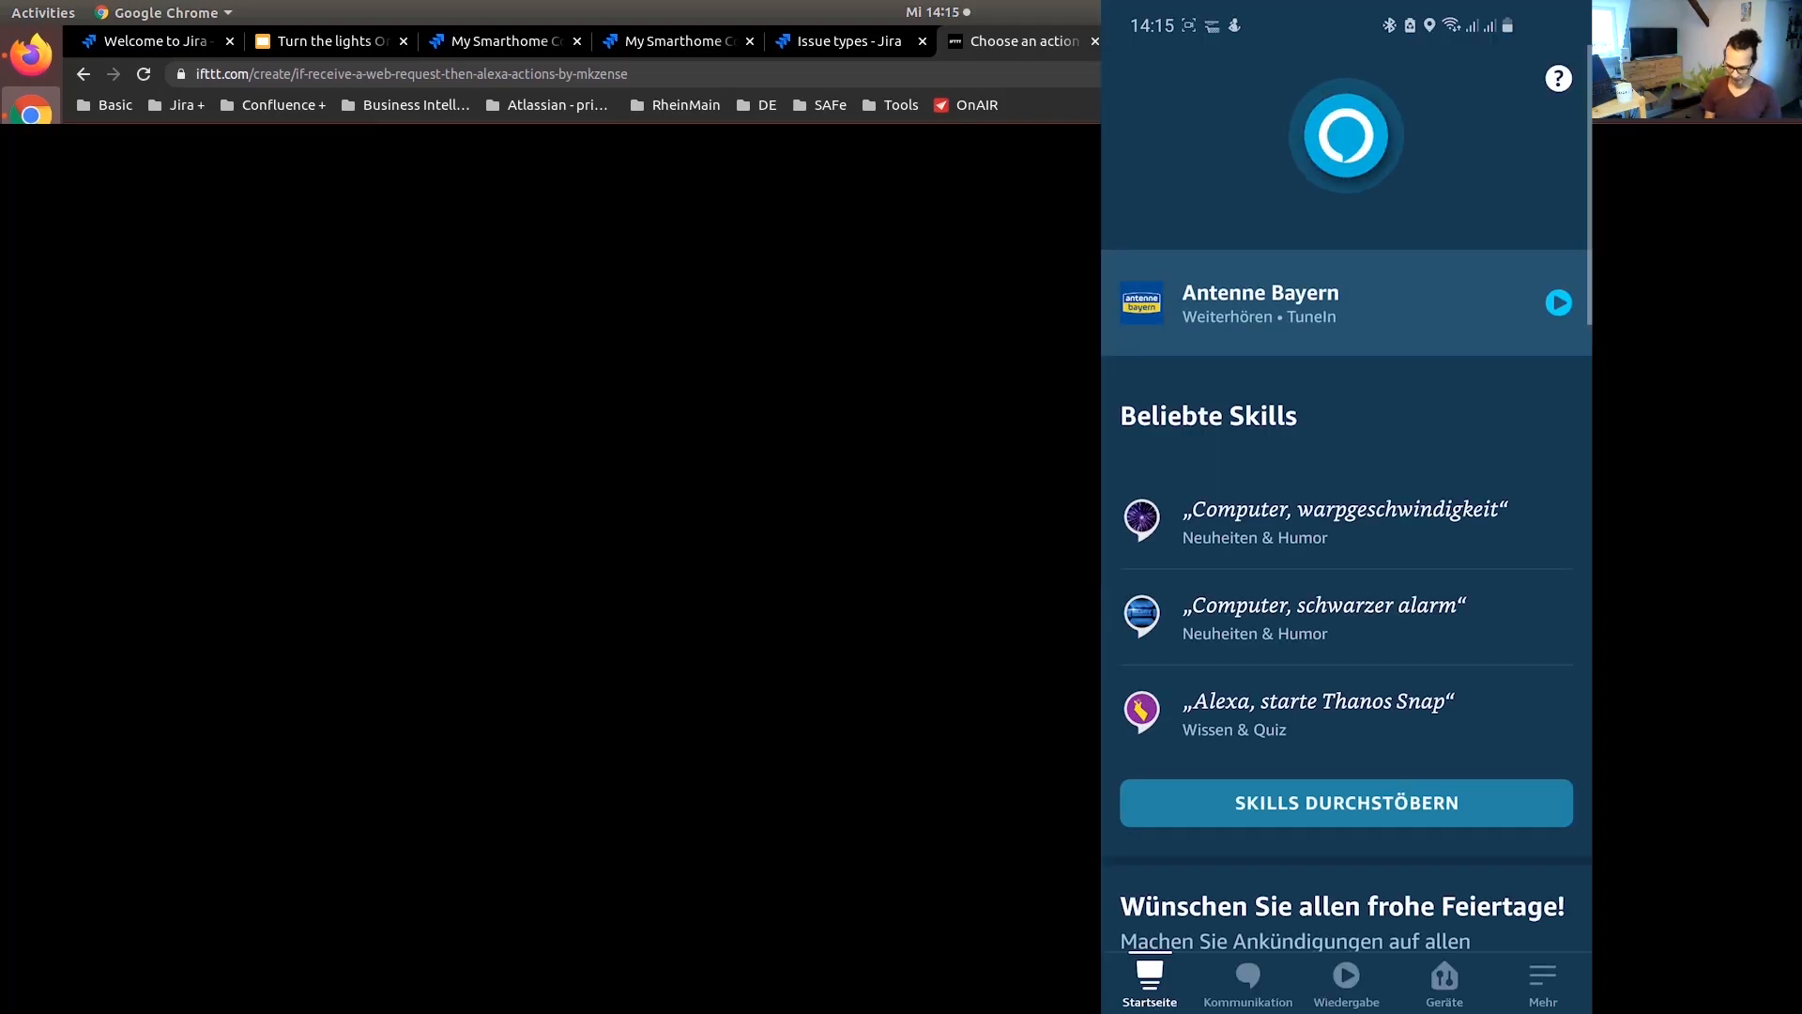
Switch to the Alexa mobile app, search the skills for "iftt" and open the iftttrigger skill
{"action": "left_click", "coordinate": [1542, 983]}
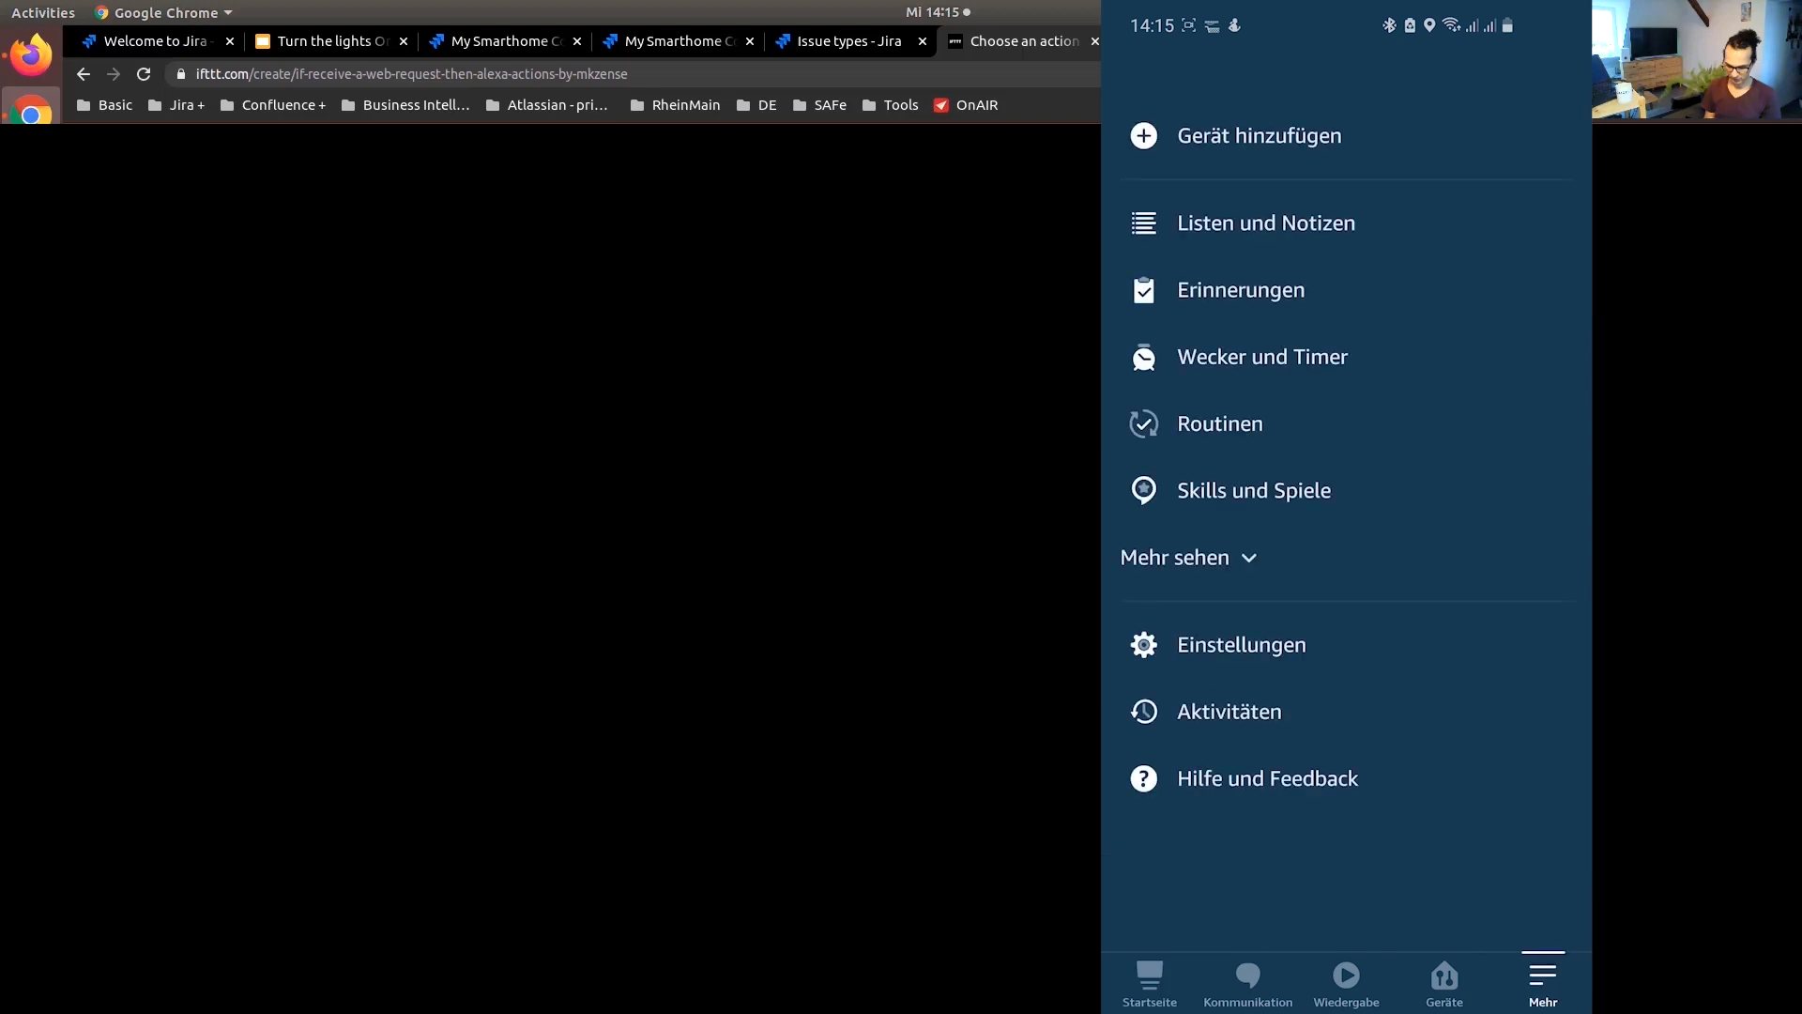
{"action": "left_click", "coordinate": [1254, 490]}
{"action": "left_click", "coordinate": [1512, 70]}
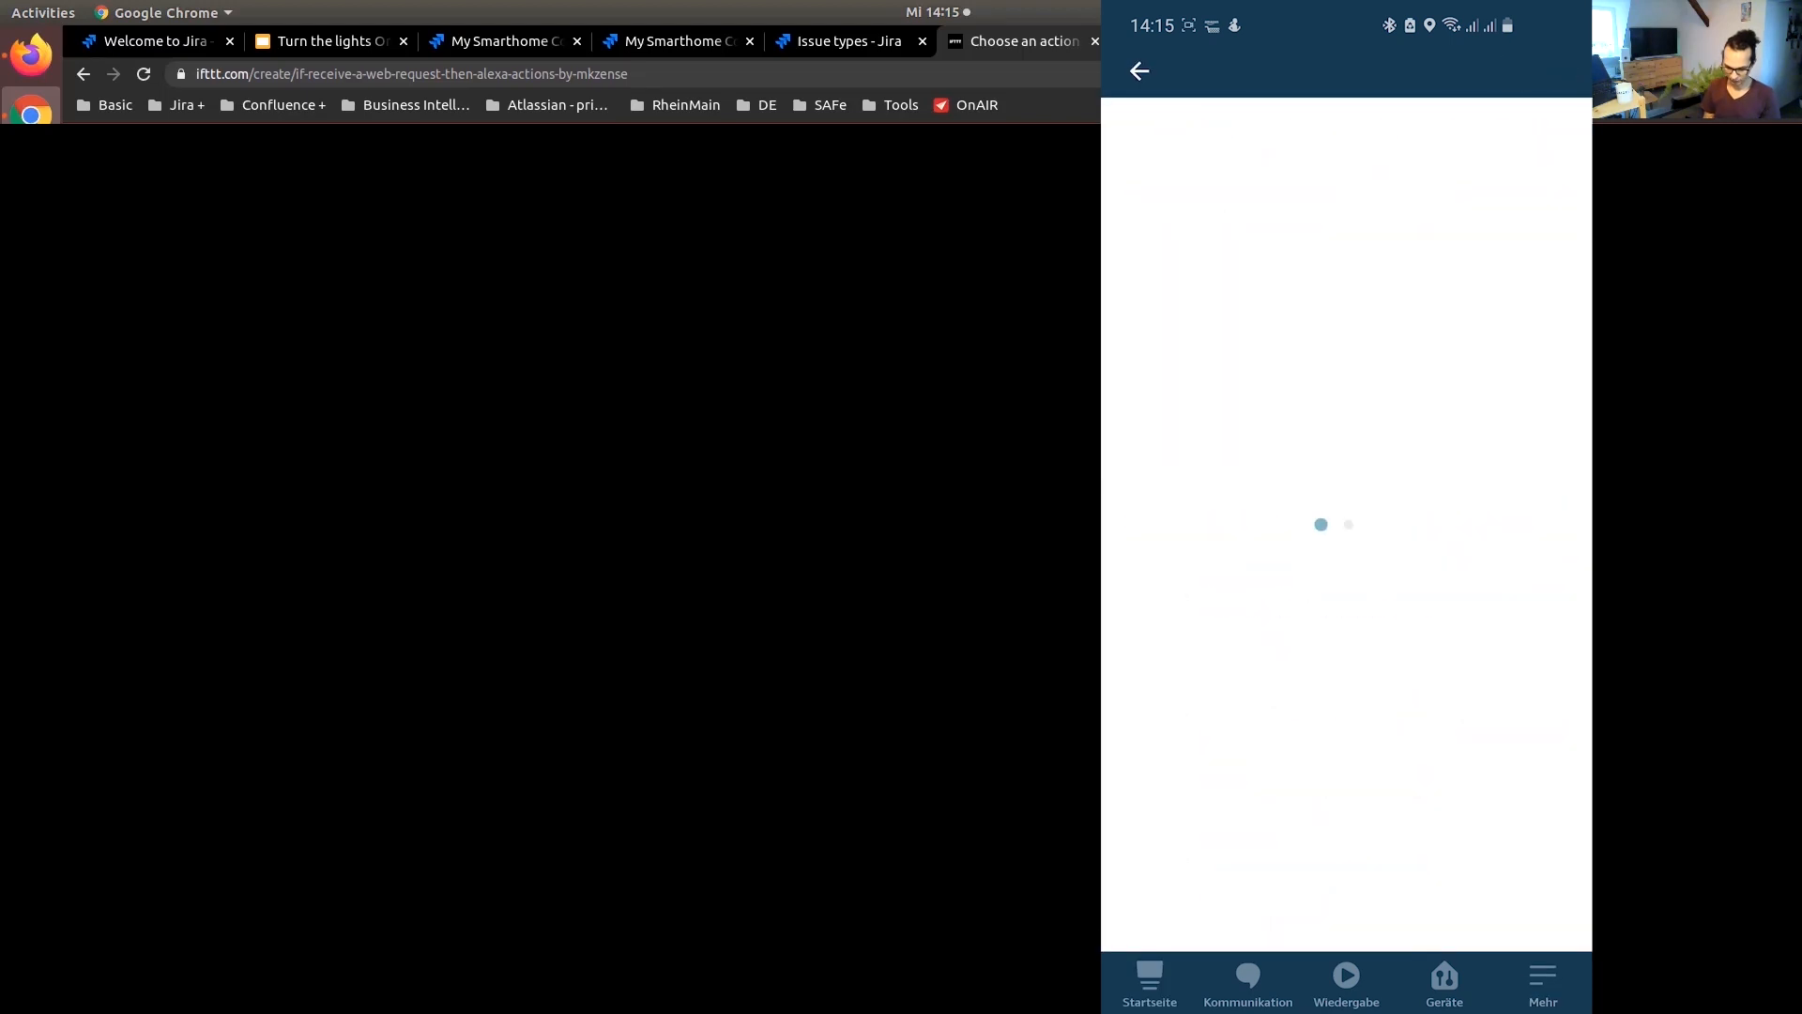
{"action": "type", "text": "iftt"}
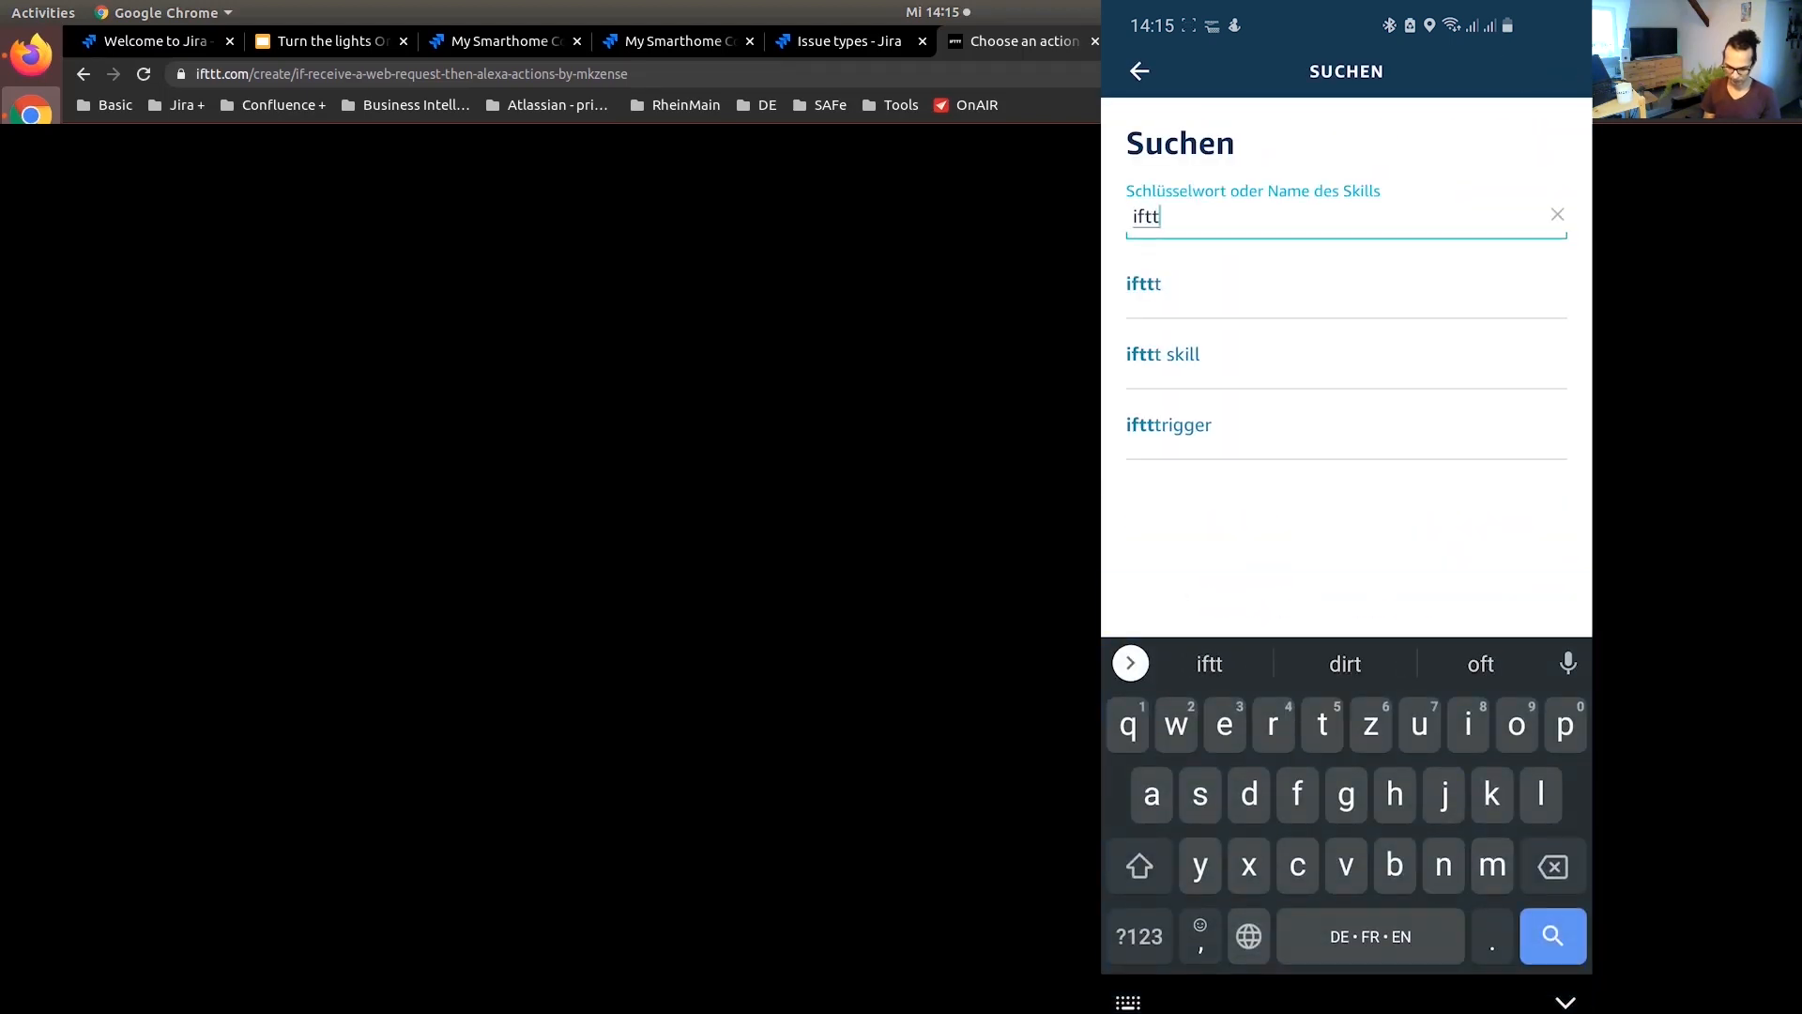
{"action": "left_click", "coordinate": [1199, 423]}
{"action": "left_click", "coordinate": [1314, 376]}
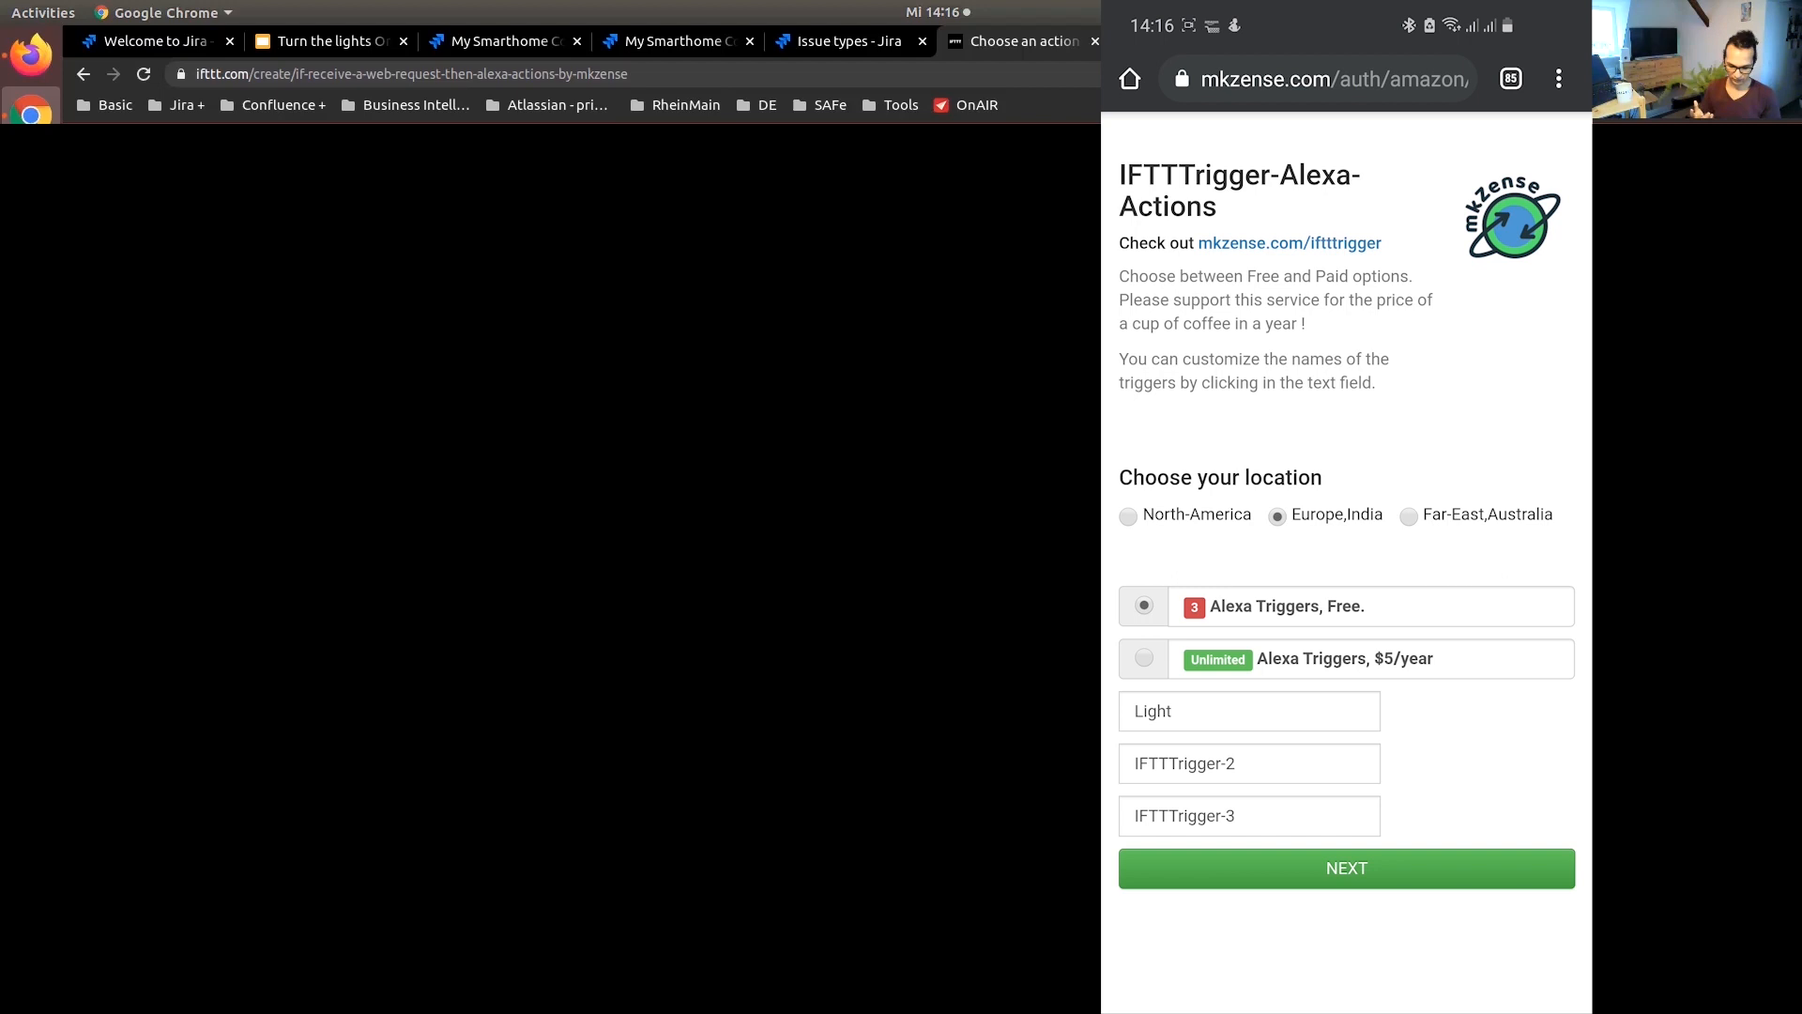
Name the first two free Alexa triggers Light-on and Light-off and submit the IFTTTrigger setup
{"action": "left_click", "coordinate": [1171, 734]}
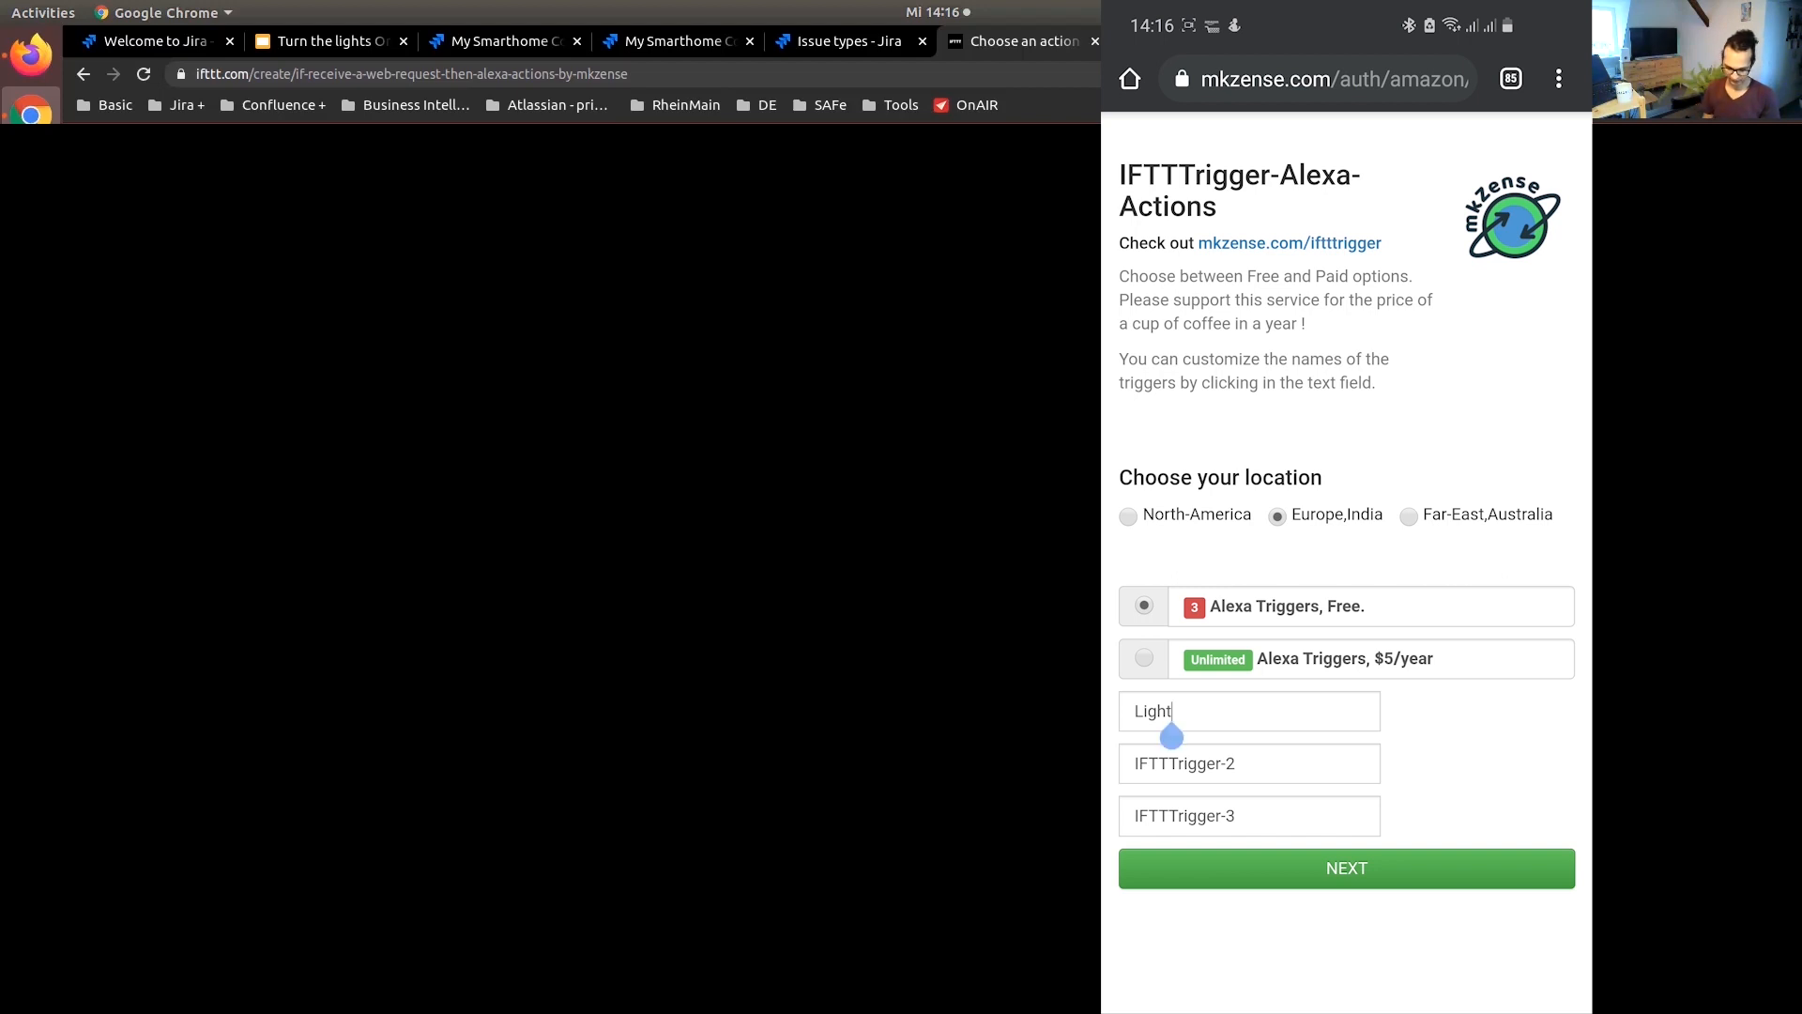
{"action": "type", "text": "-on"}
{"action": "left_click", "coordinate": [1235, 435]}
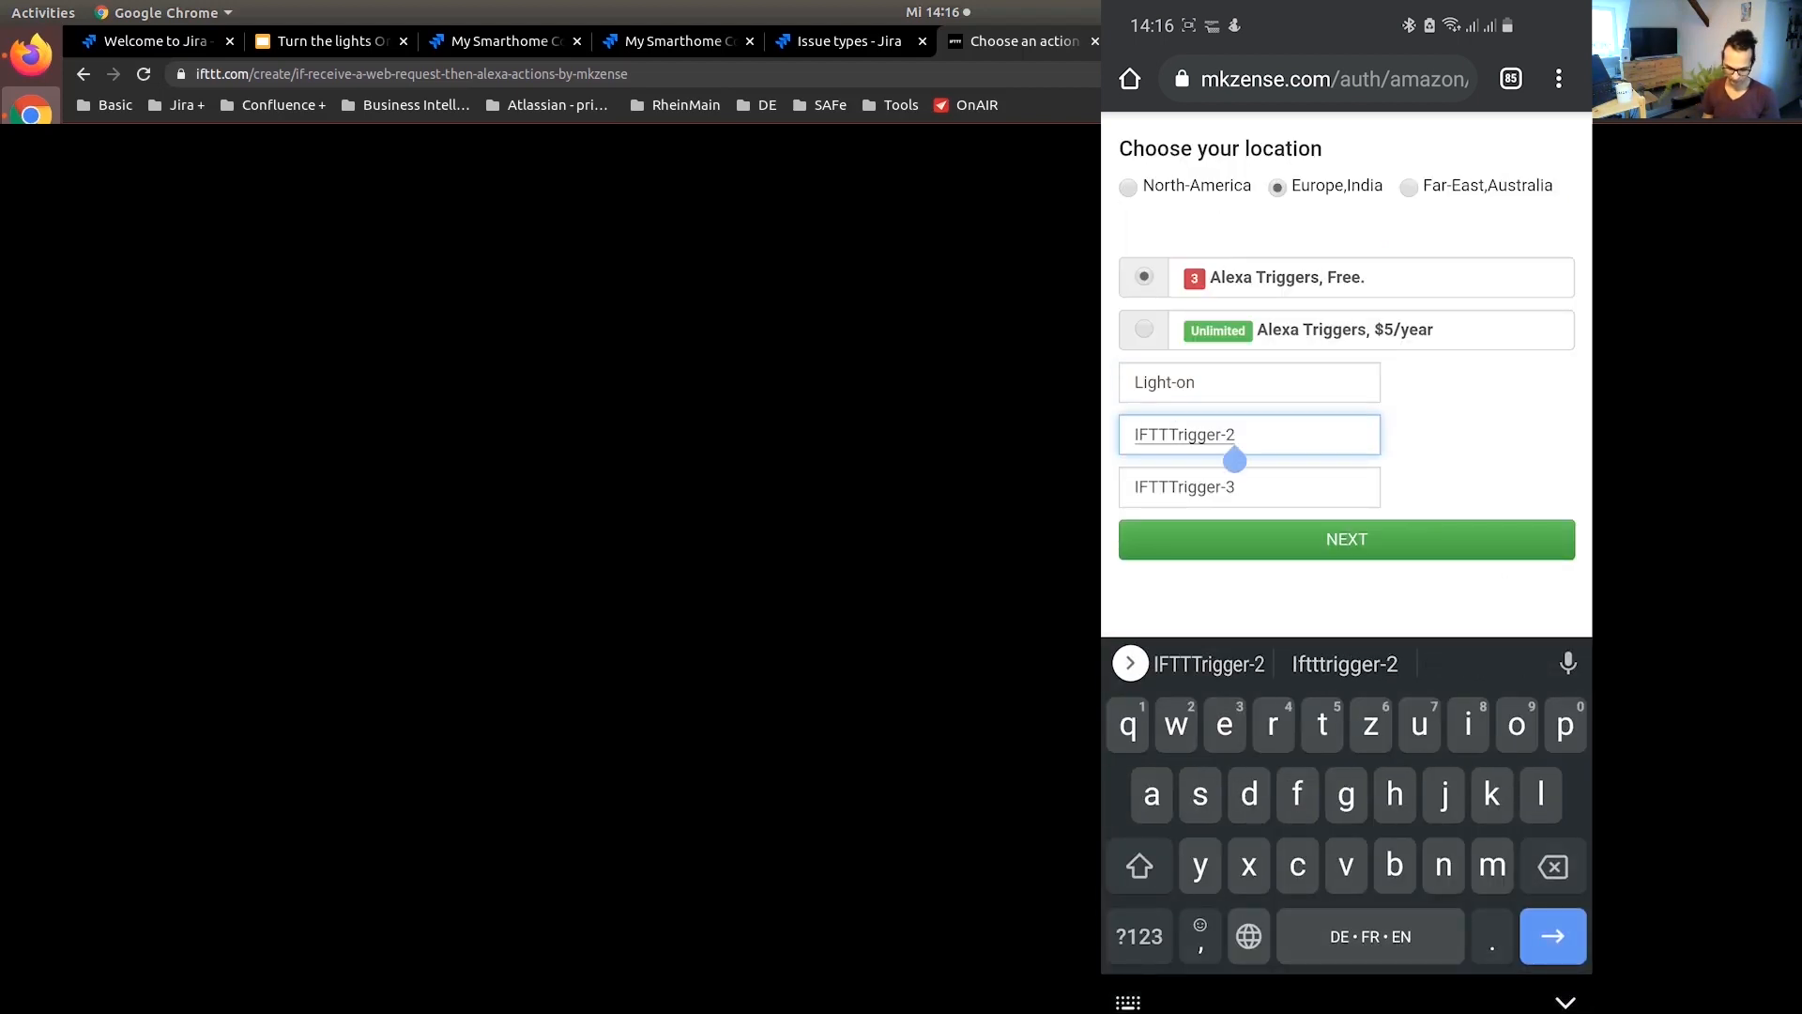
{"action": "key", "text": "BackSpace"}
{"action": "key", "text": "BackSpace"}
{"action": "key", "text": "BackSpace"}
{"action": "key", "text": "BackSpace"}
{"action": "key", "text": "BackSpace"}
{"action": "key", "text": "BackSpace"}
{"action": "key", "text": "BackSpace"}
{"action": "key", "text": "BackSpace"}
{"action": "key", "text": "BackSpace"}
{"action": "key", "text": "BackSpace"}
{"action": "key", "text": "BackSpace"}
{"action": "key", "text": "BackSpace"}
{"action": "key", "text": "BackSpace"}
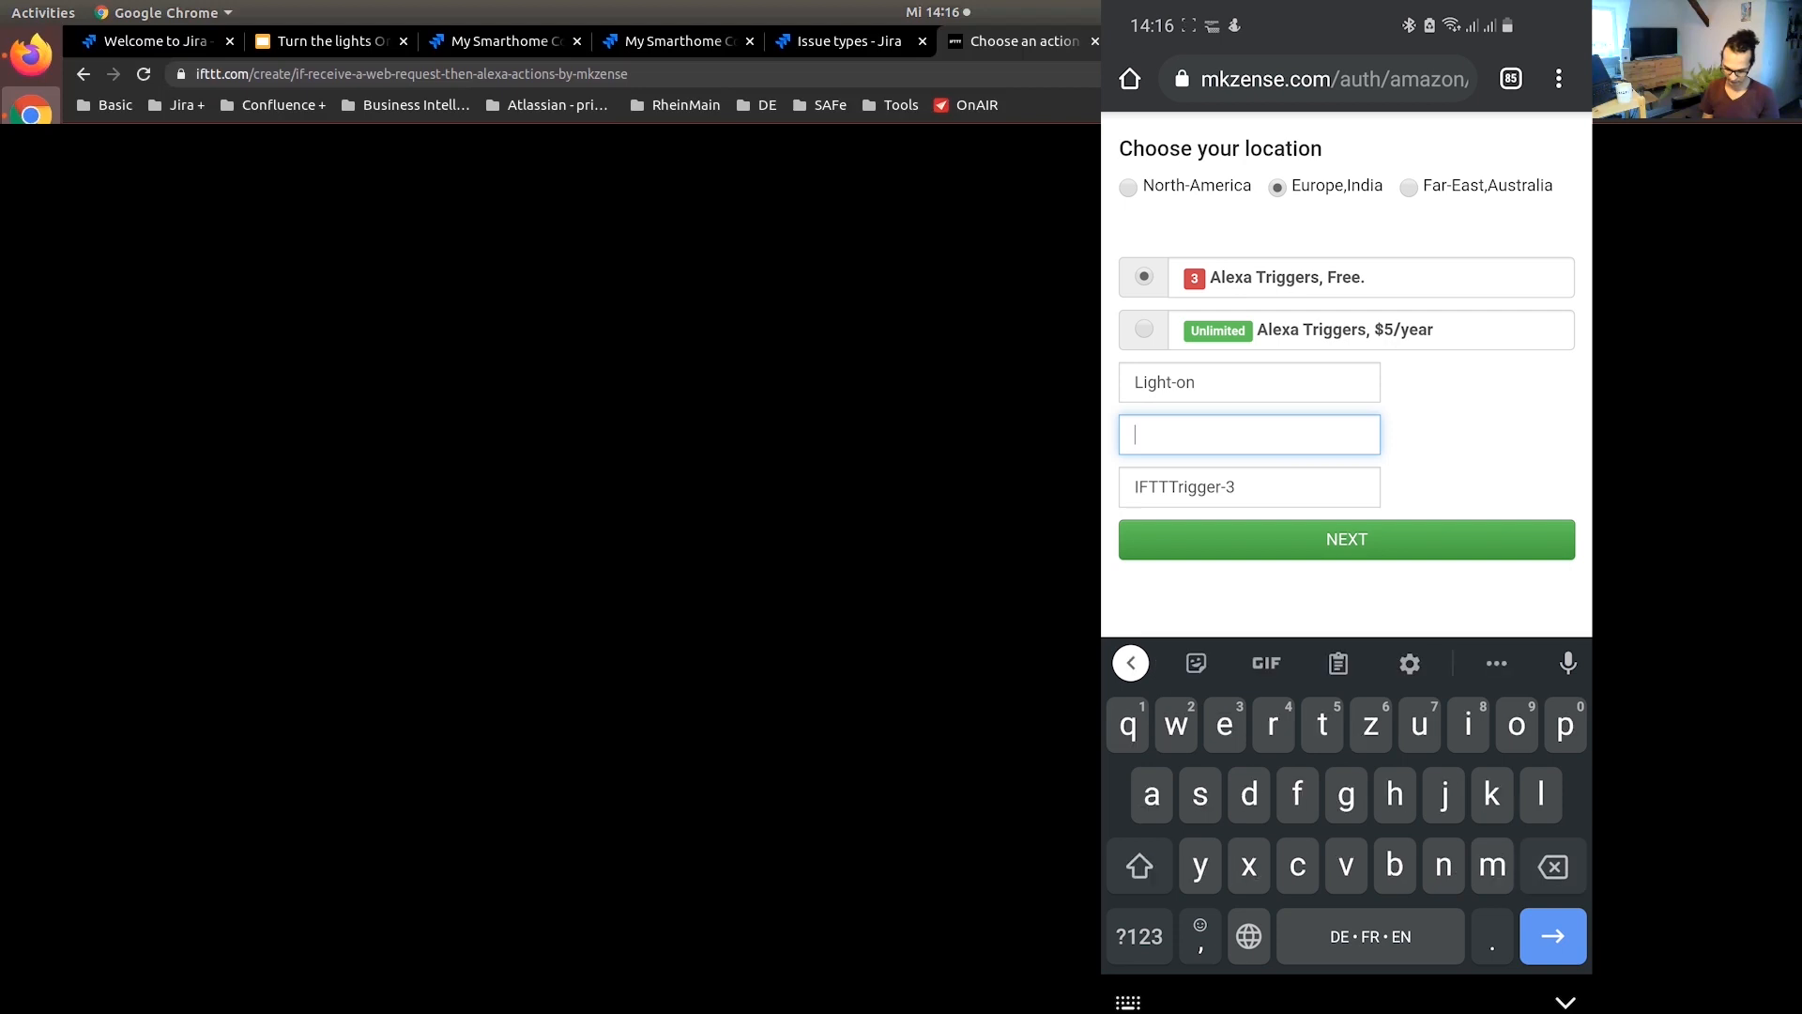
{"action": "type", "text": "Light"}
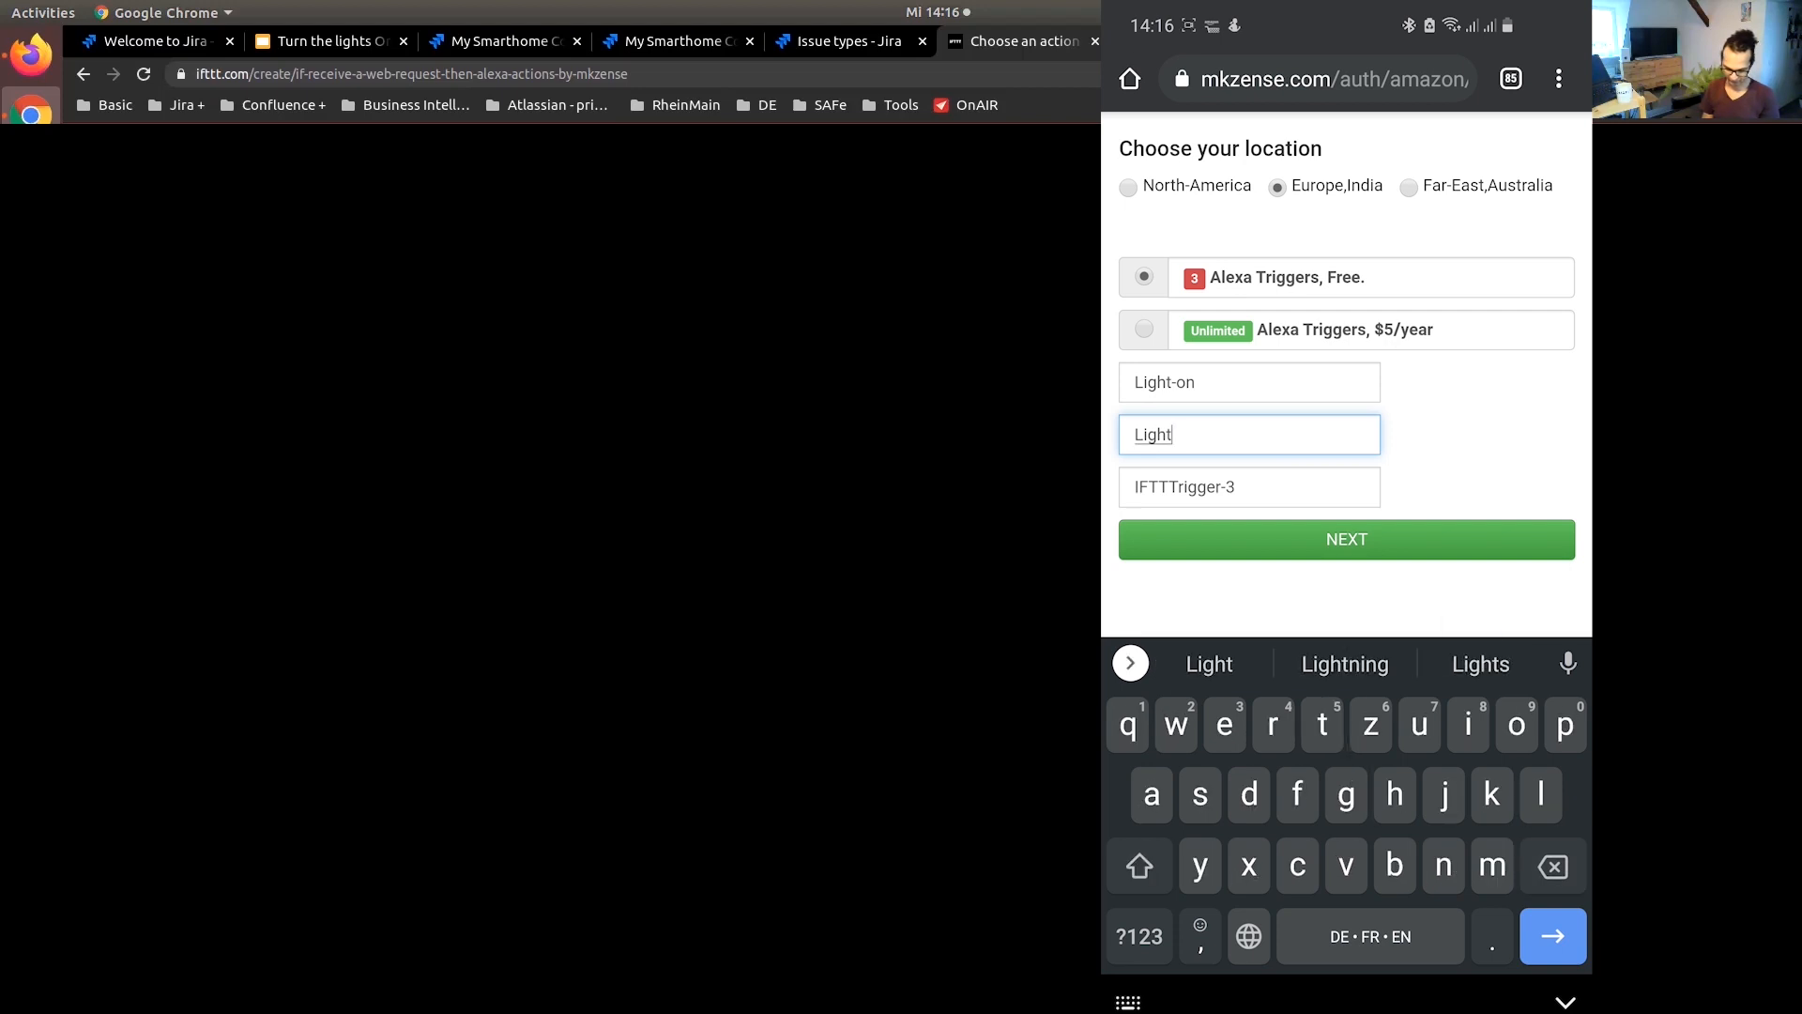
{"action": "type", "text": "-off"}
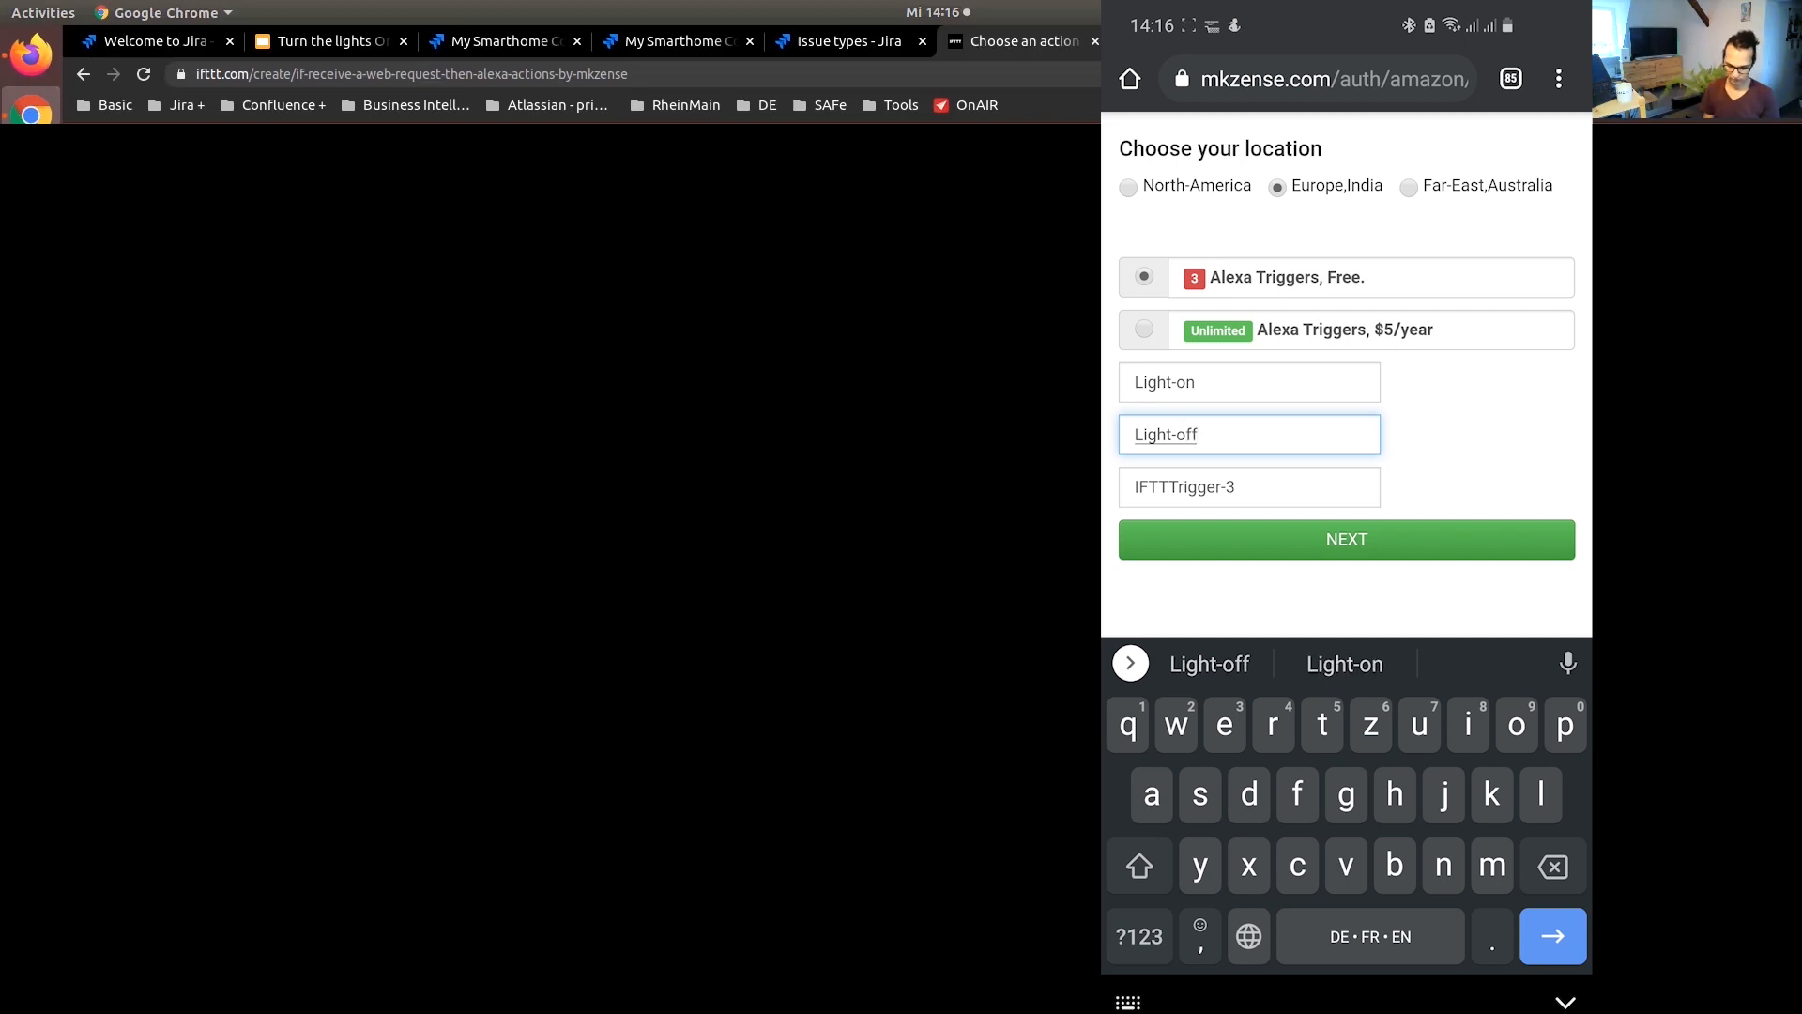
{"action": "left_click", "coordinate": [1347, 540]}
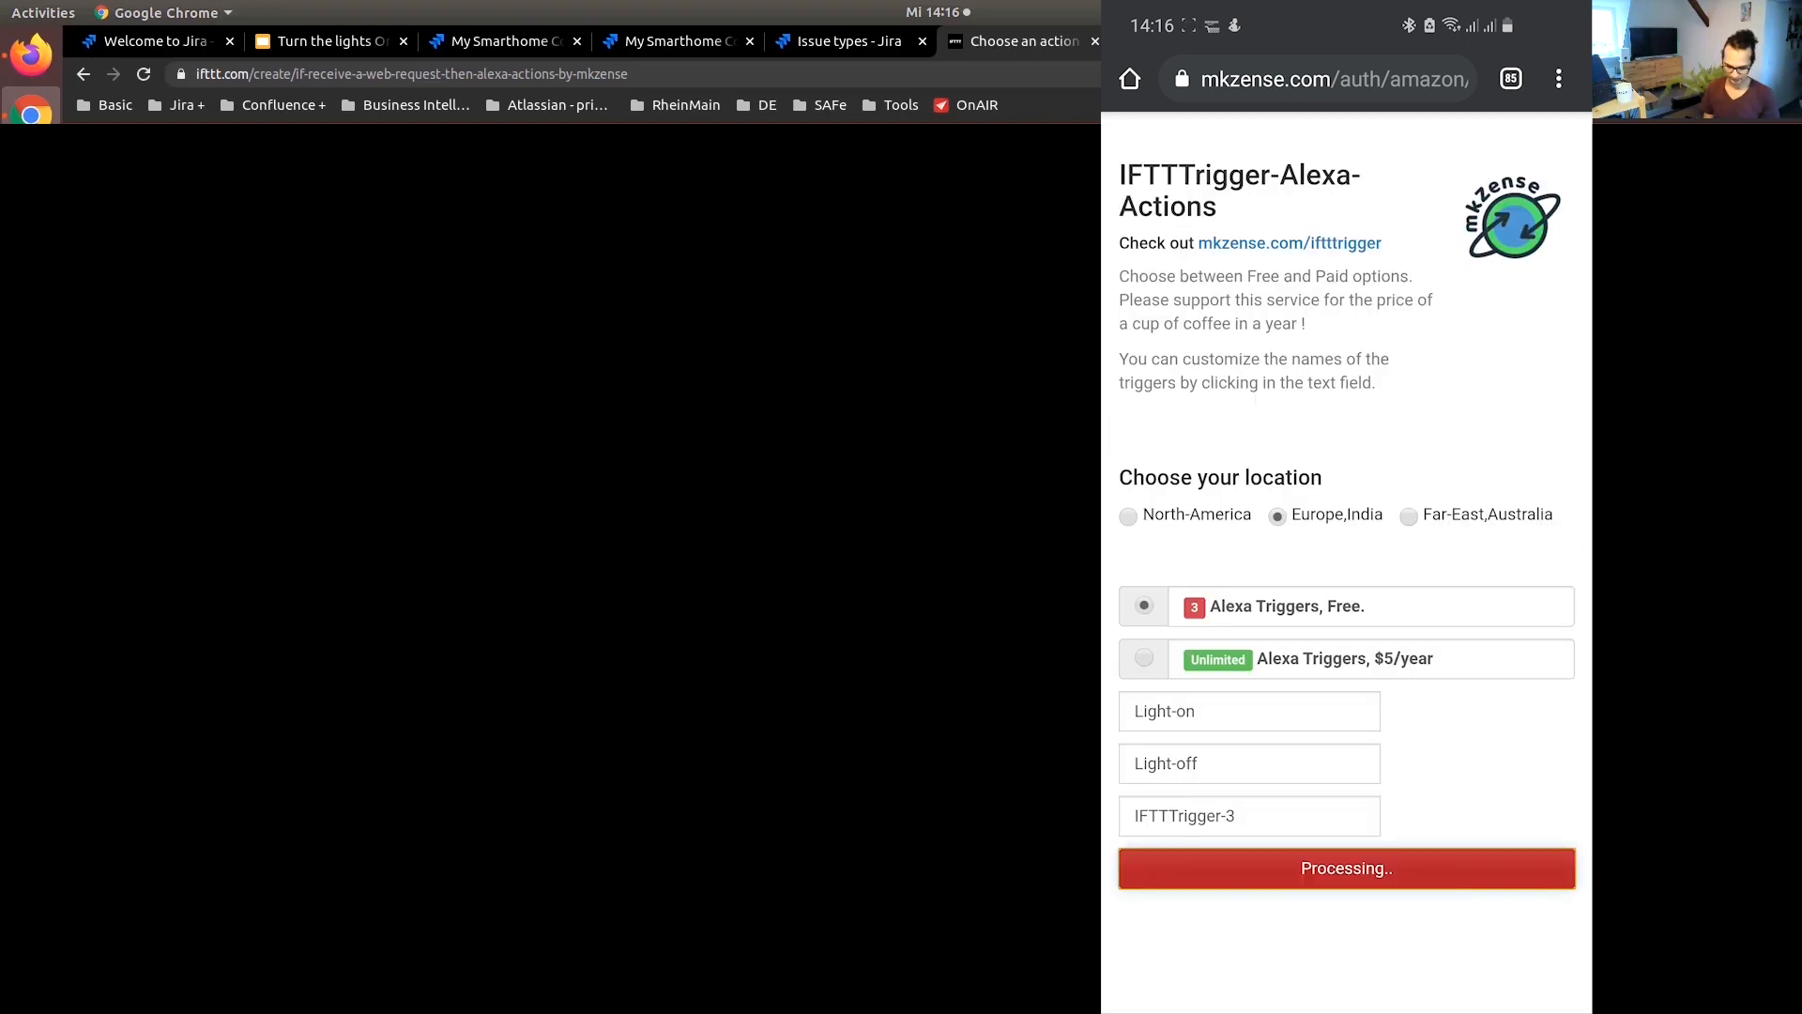
Look through the Alexa app's device overview and open the list of all devices
{"action": "scroll", "coordinate": [1346, 526], "scroll_direction": "down", "scroll_amount": 3}
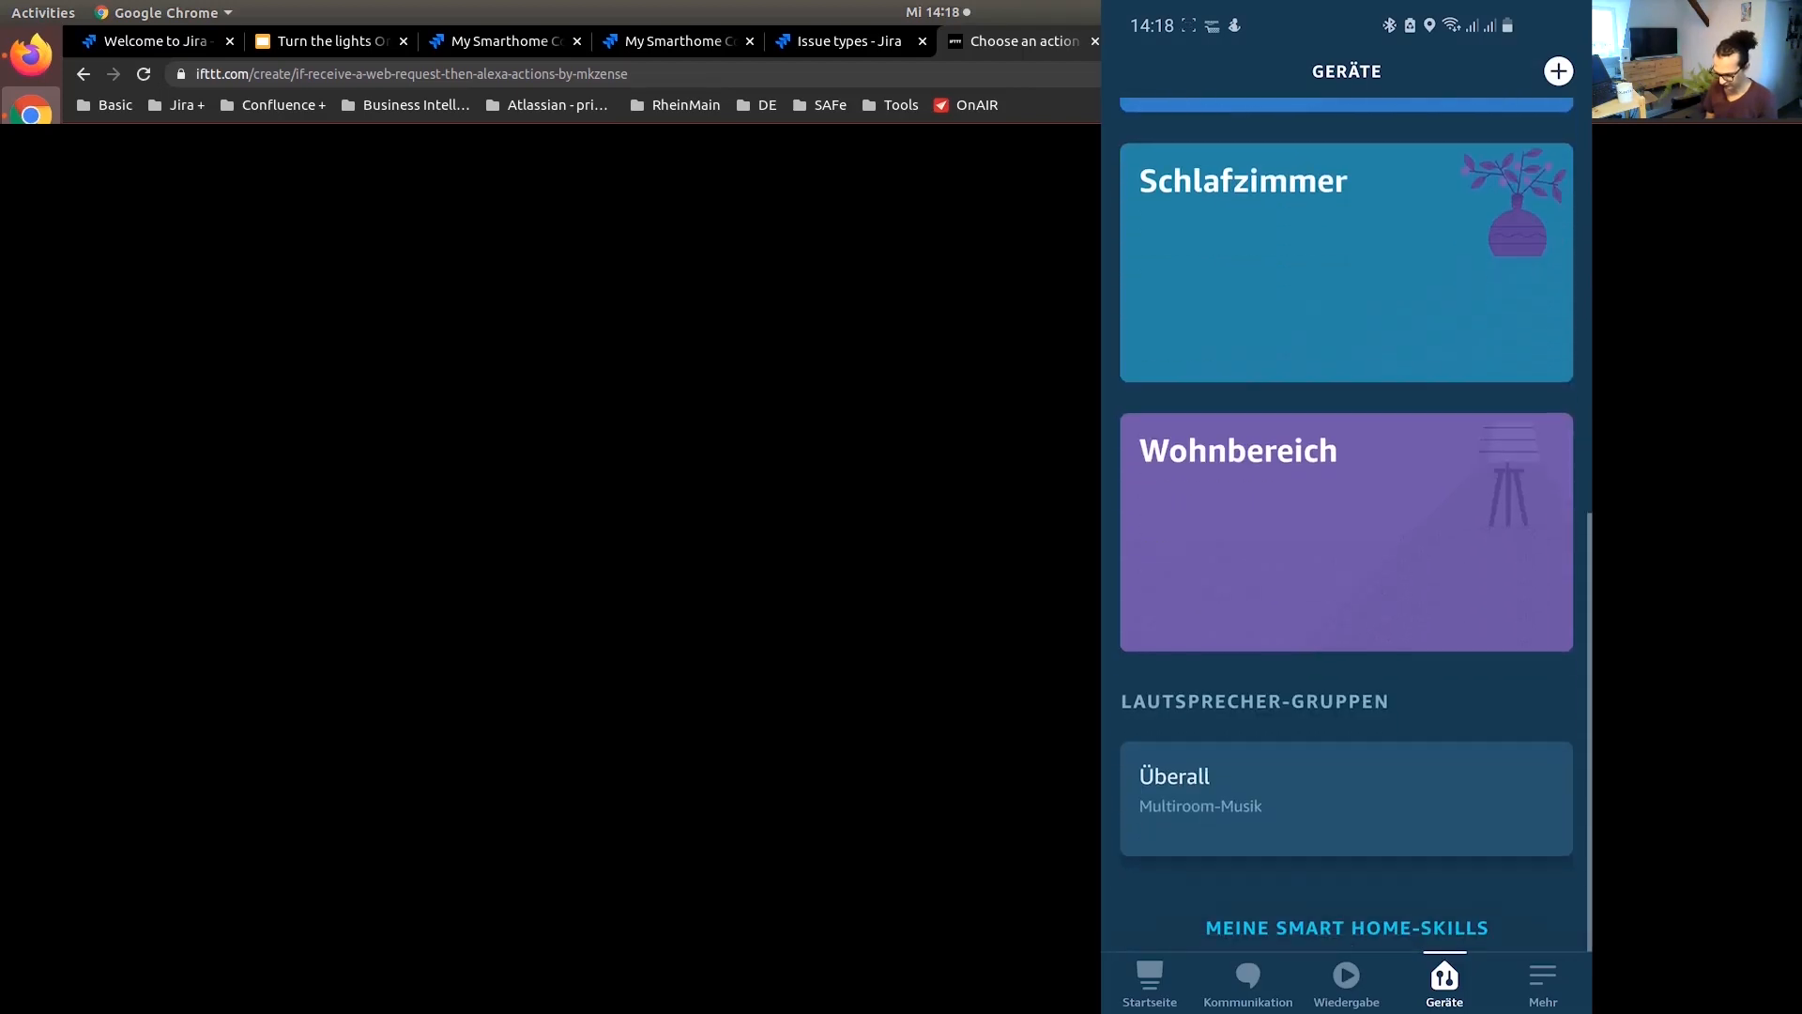
{"action": "scroll", "coordinate": [1346, 526], "scroll_direction": "up", "scroll_amount": 8}
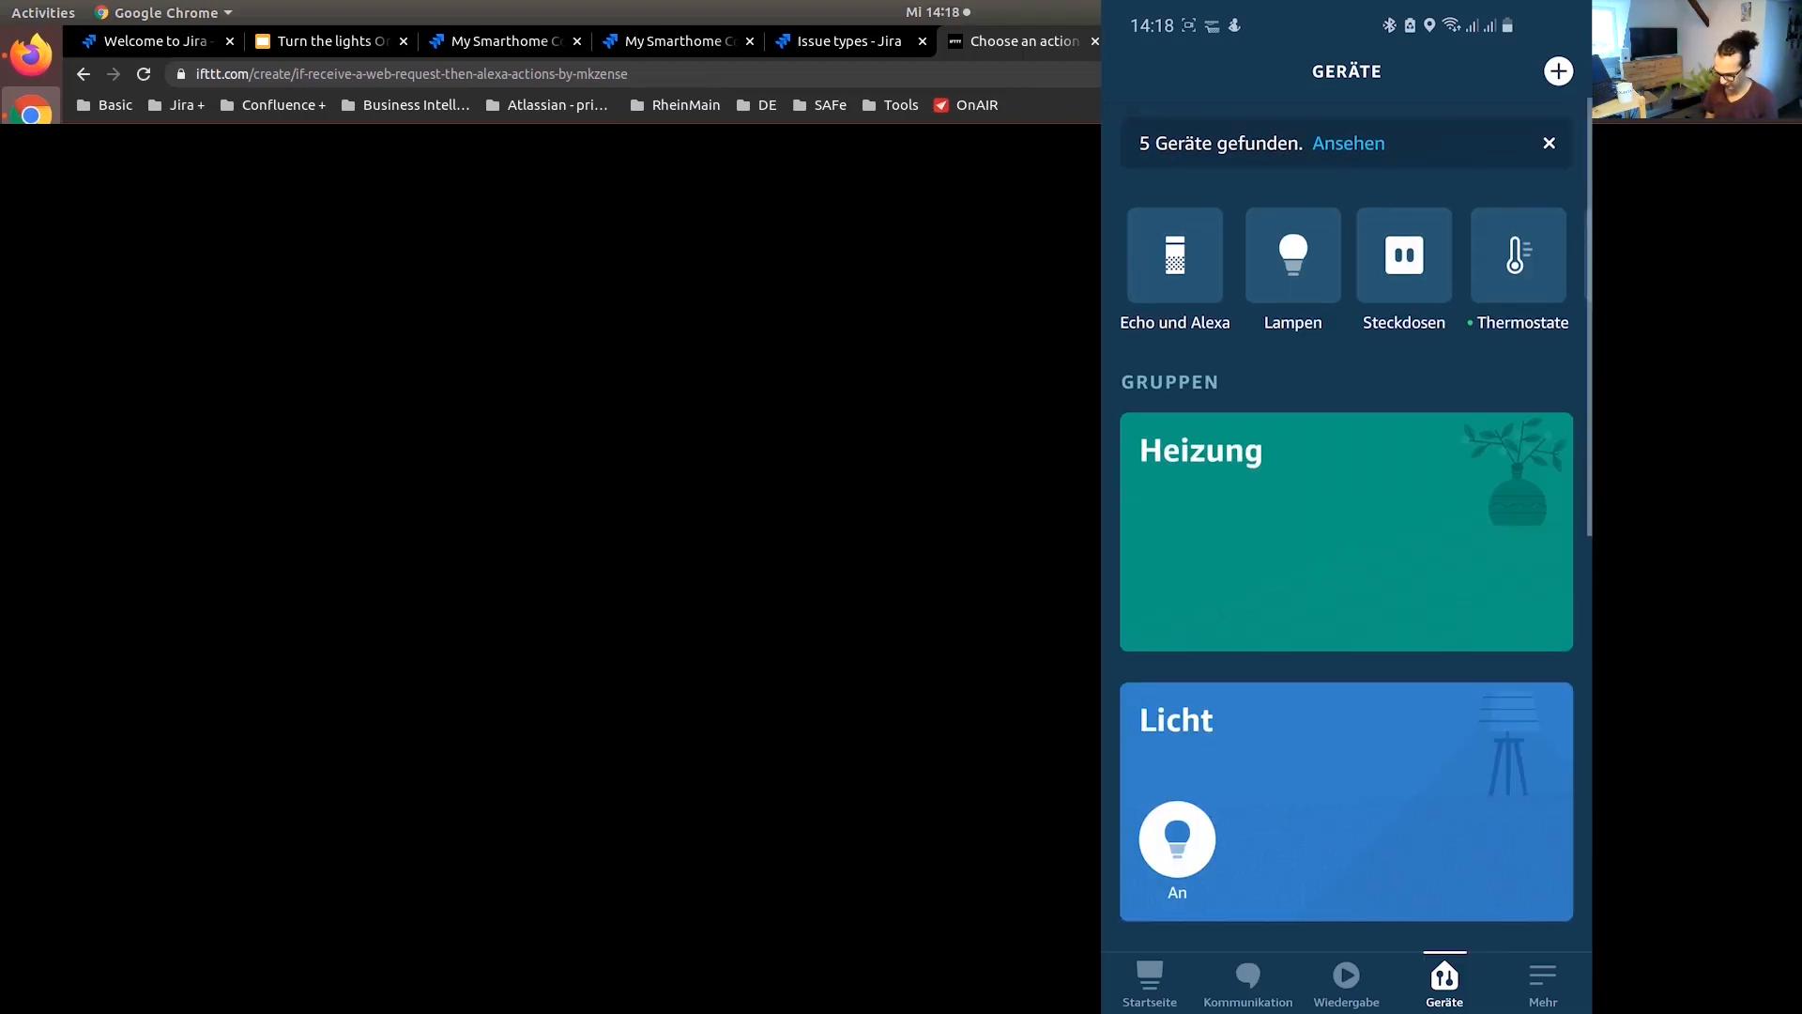
{"action": "scroll", "coordinate": [1346, 255], "scroll_direction": "right", "scroll_amount": 2}
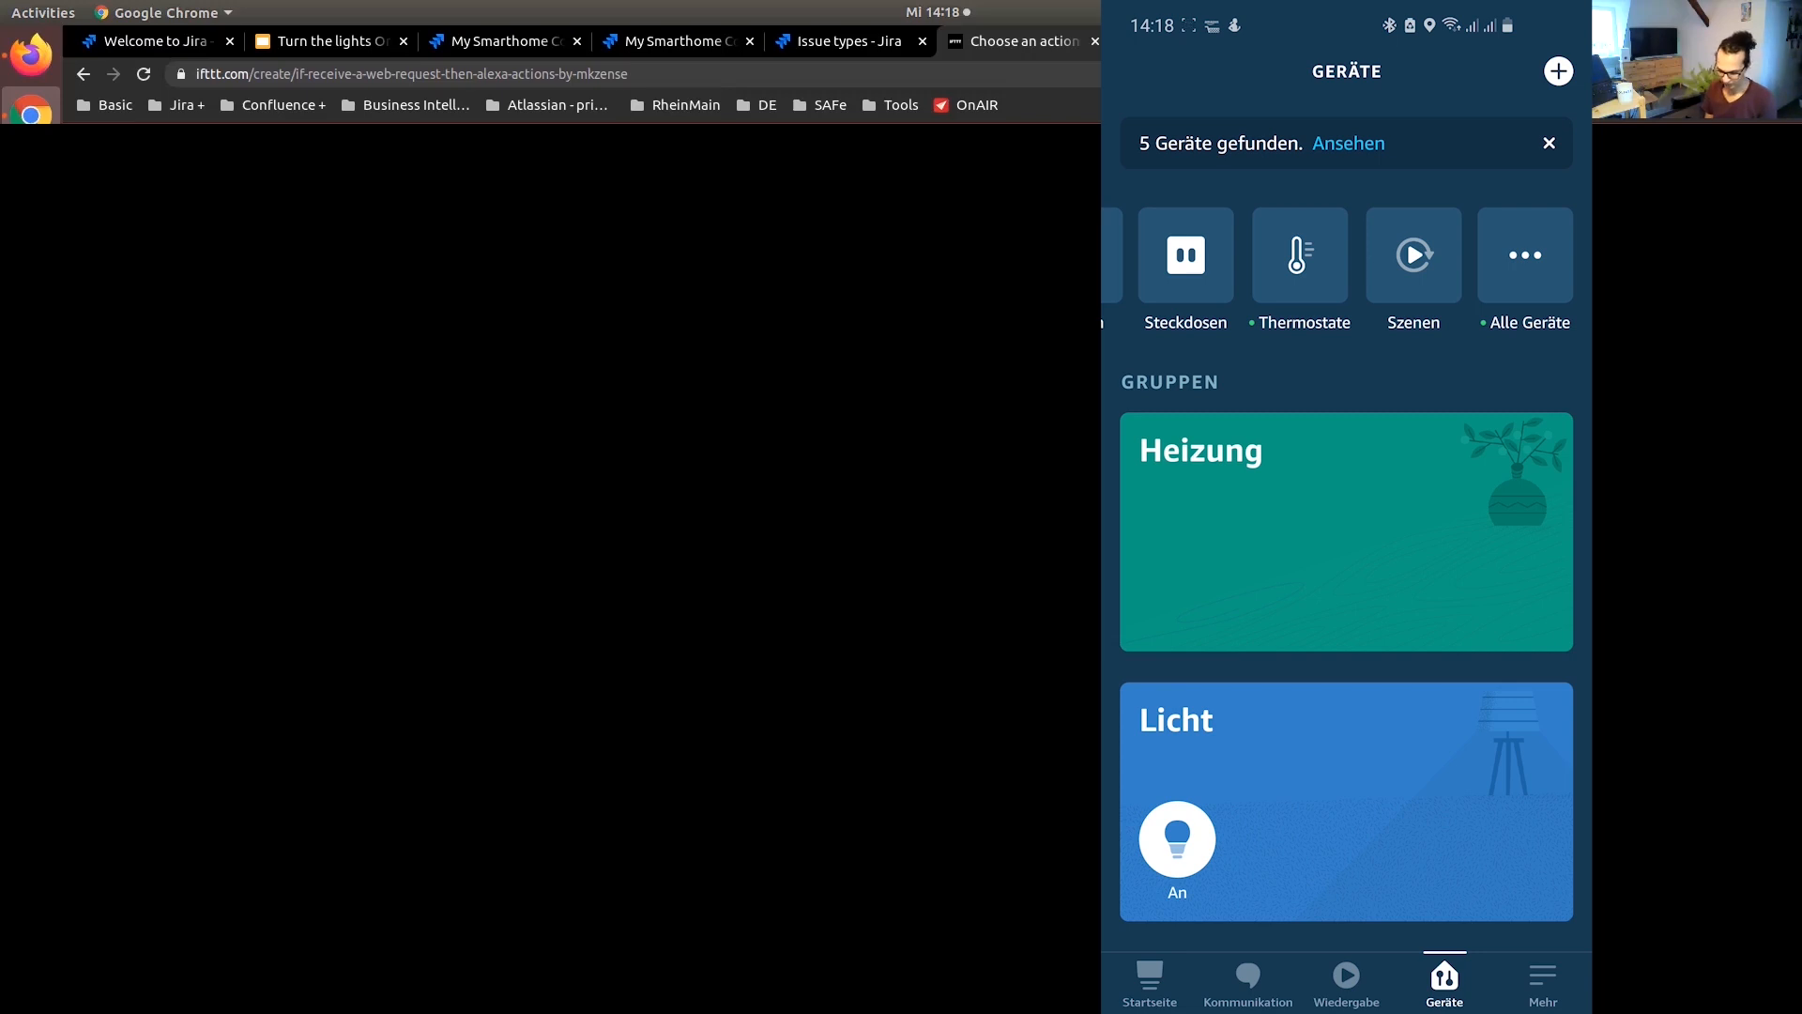
{"action": "left_click", "coordinate": [1445, 983]}
{"action": "scroll", "coordinate": [1346, 255], "scroll_direction": "right", "scroll_amount": 3}
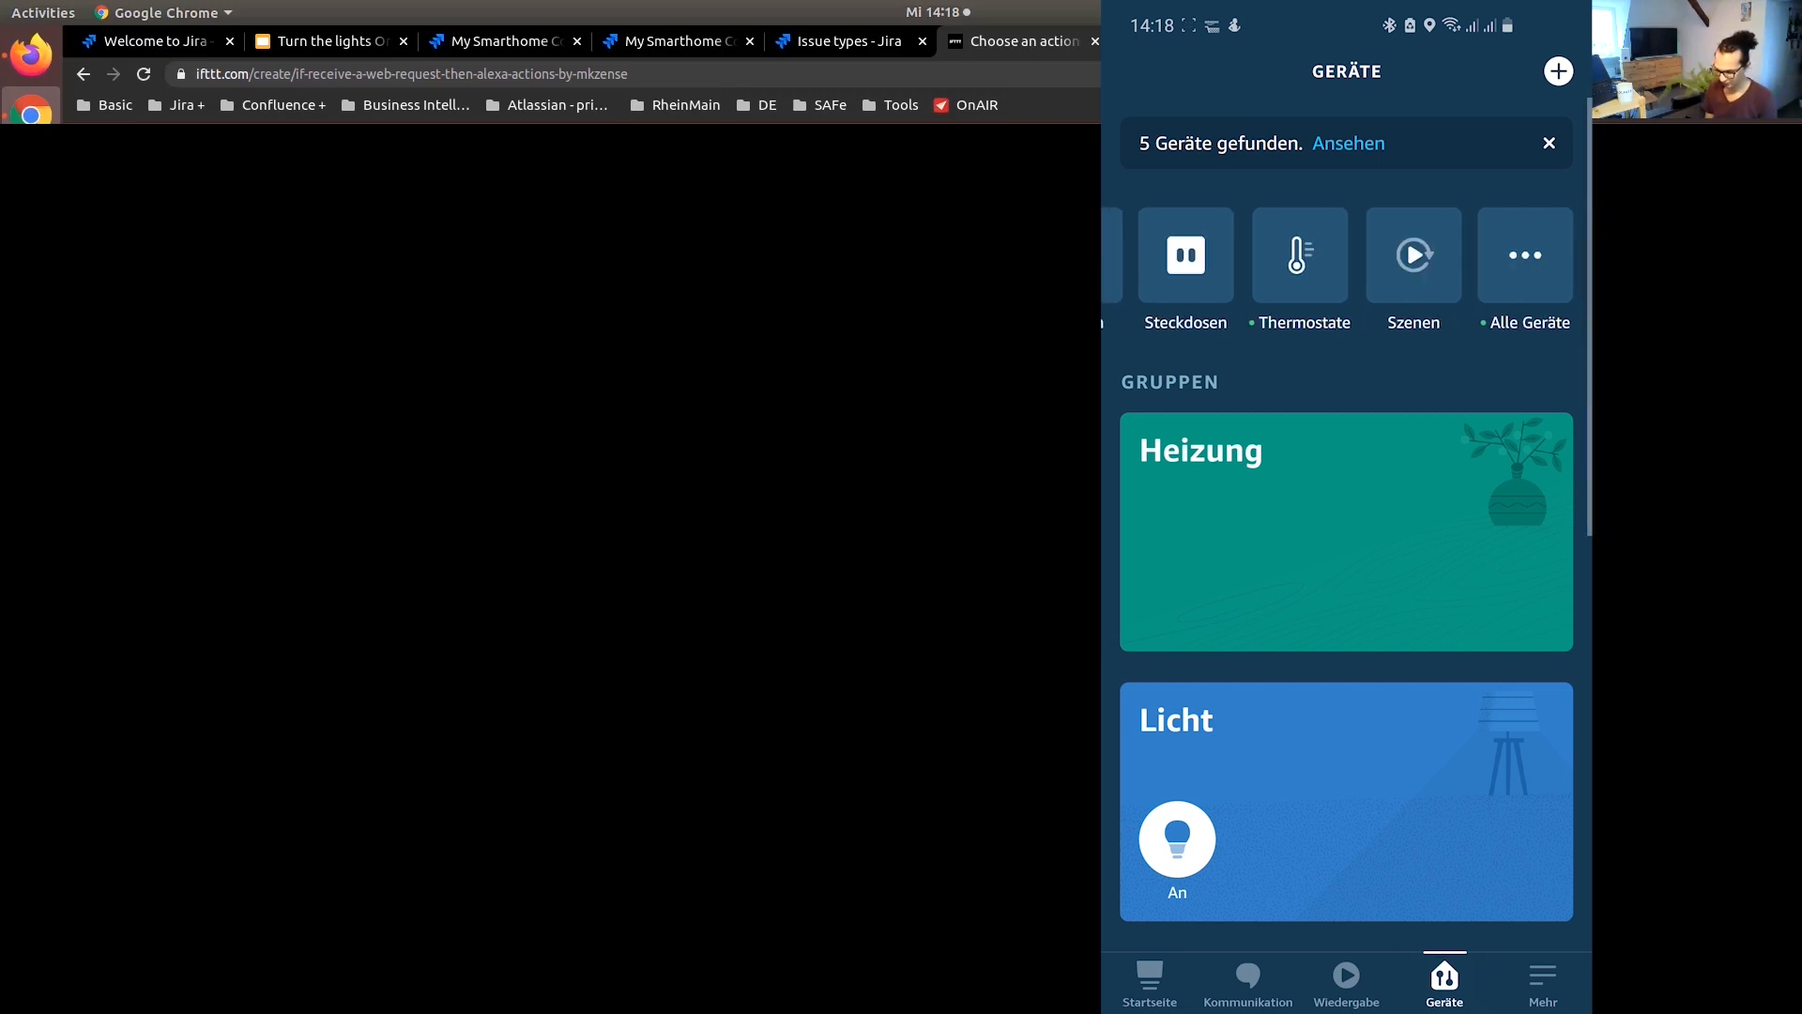
{"action": "left_click", "coordinate": [1525, 255]}
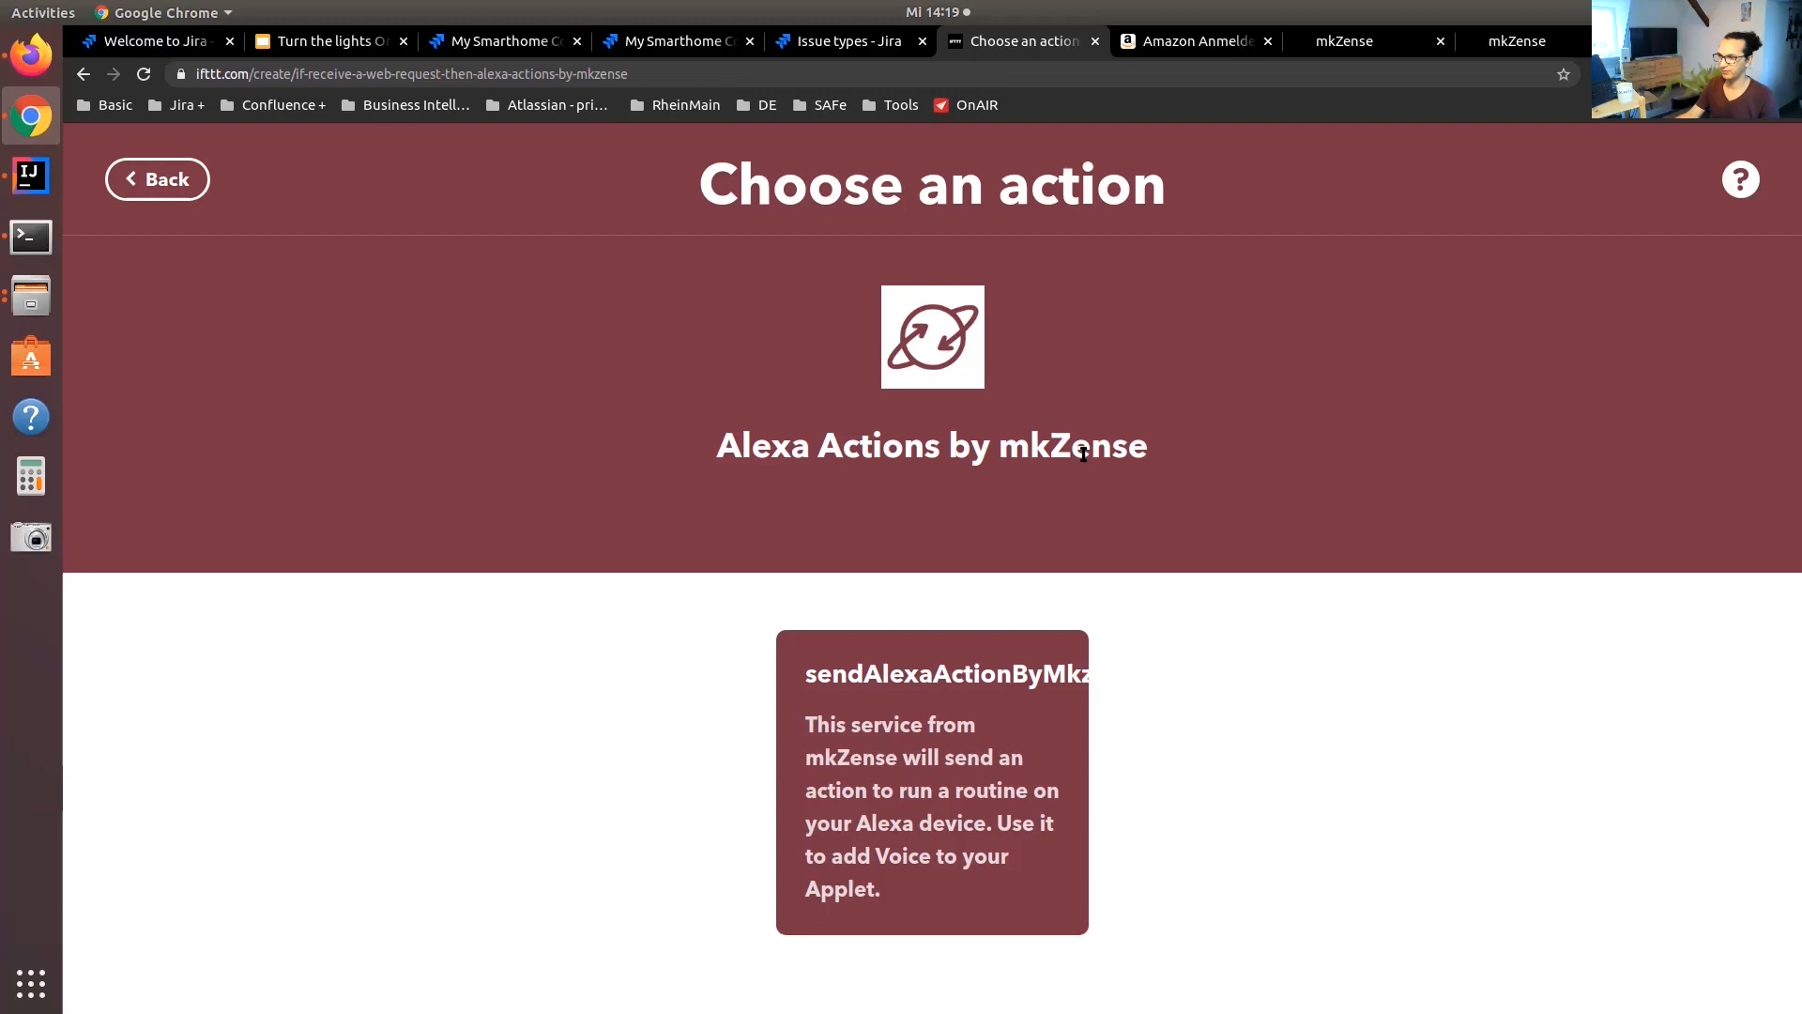
Switch back to IFTTT, add the sendAlexaActionByMkzense action set to Light-on, and finish the applet
{"action": "left_click", "coordinate": [884, 723]}
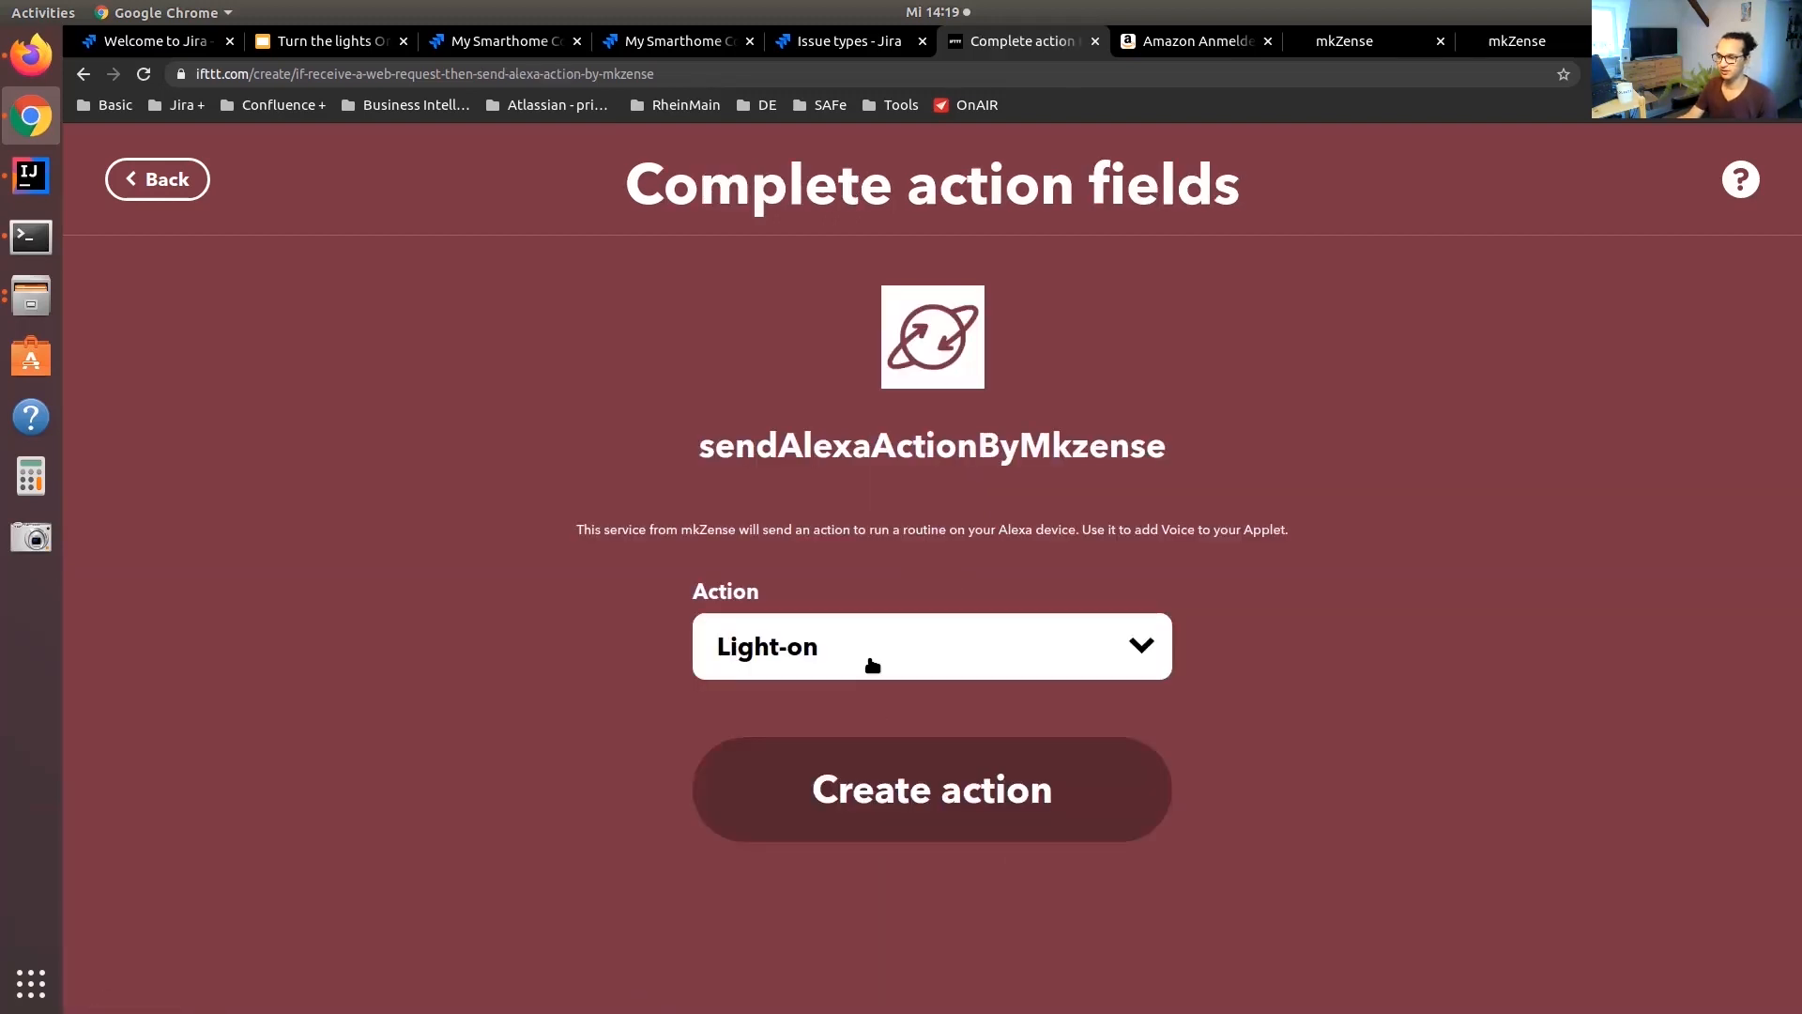
{"action": "left_click", "coordinate": [834, 668]}
{"action": "left_click", "coordinate": [833, 699]}
{"action": "left_click", "coordinate": [896, 788]}
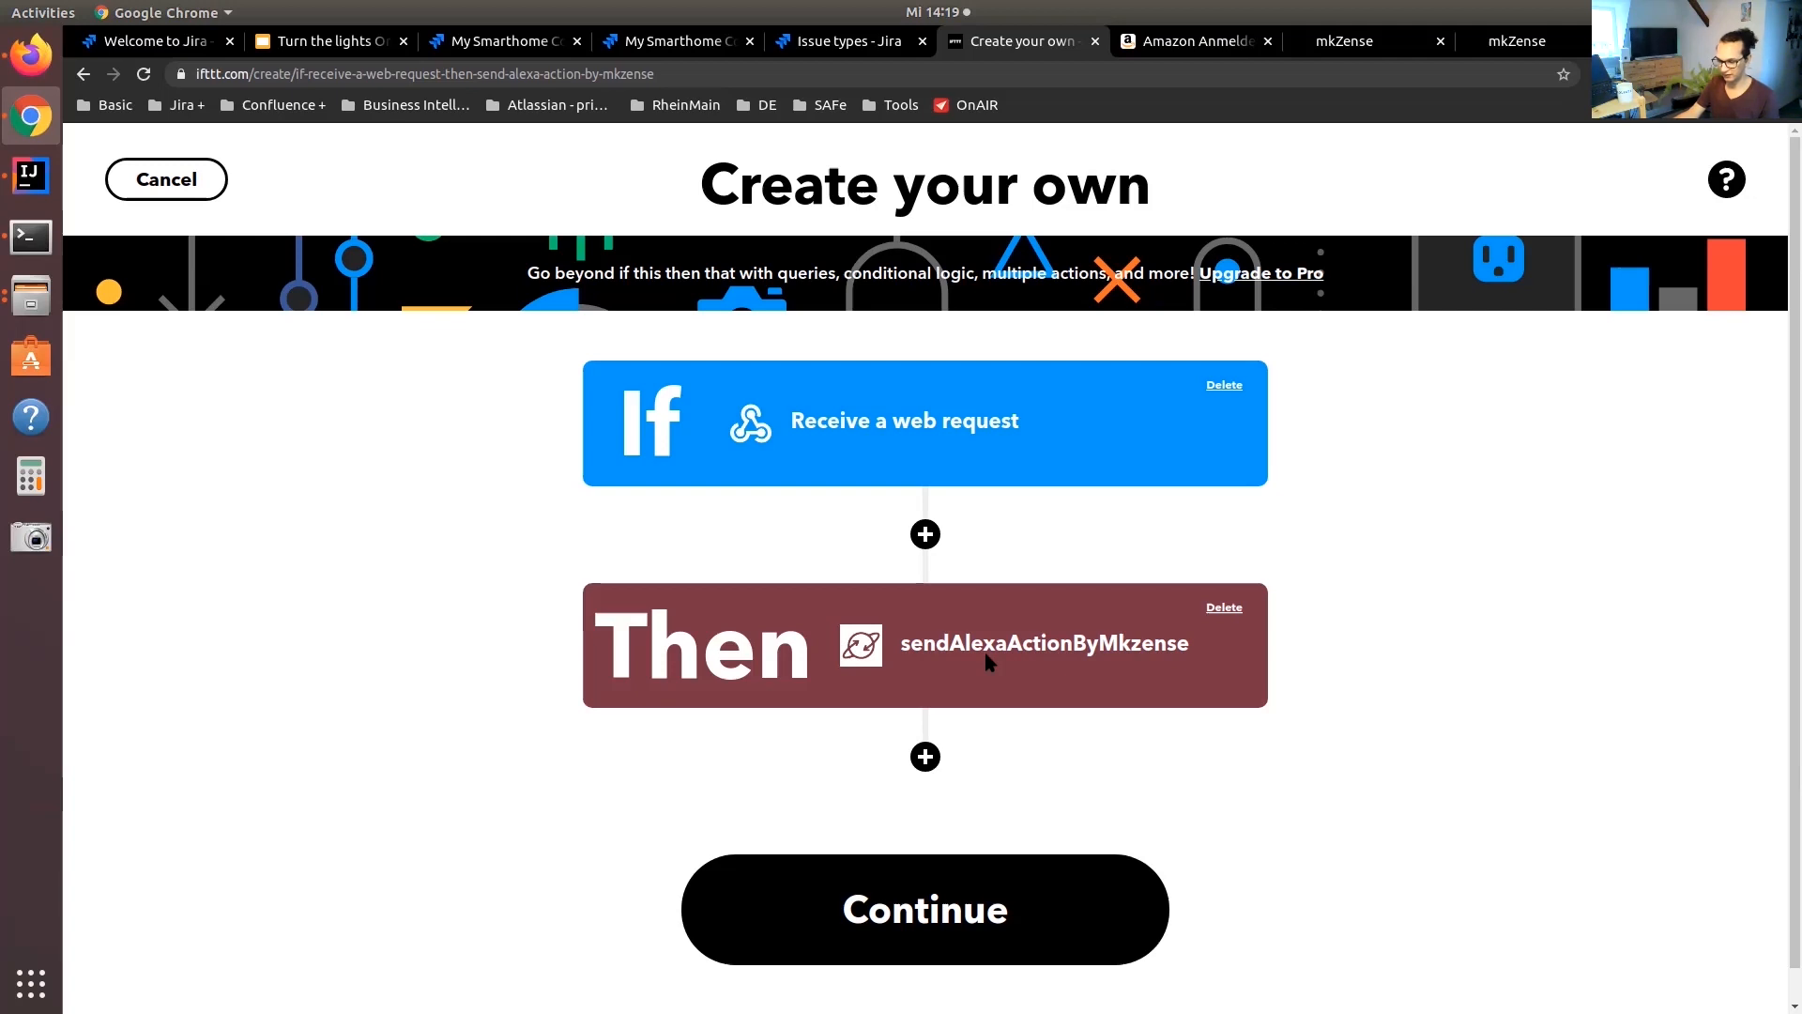
{"action": "left_click", "coordinate": [948, 927]}
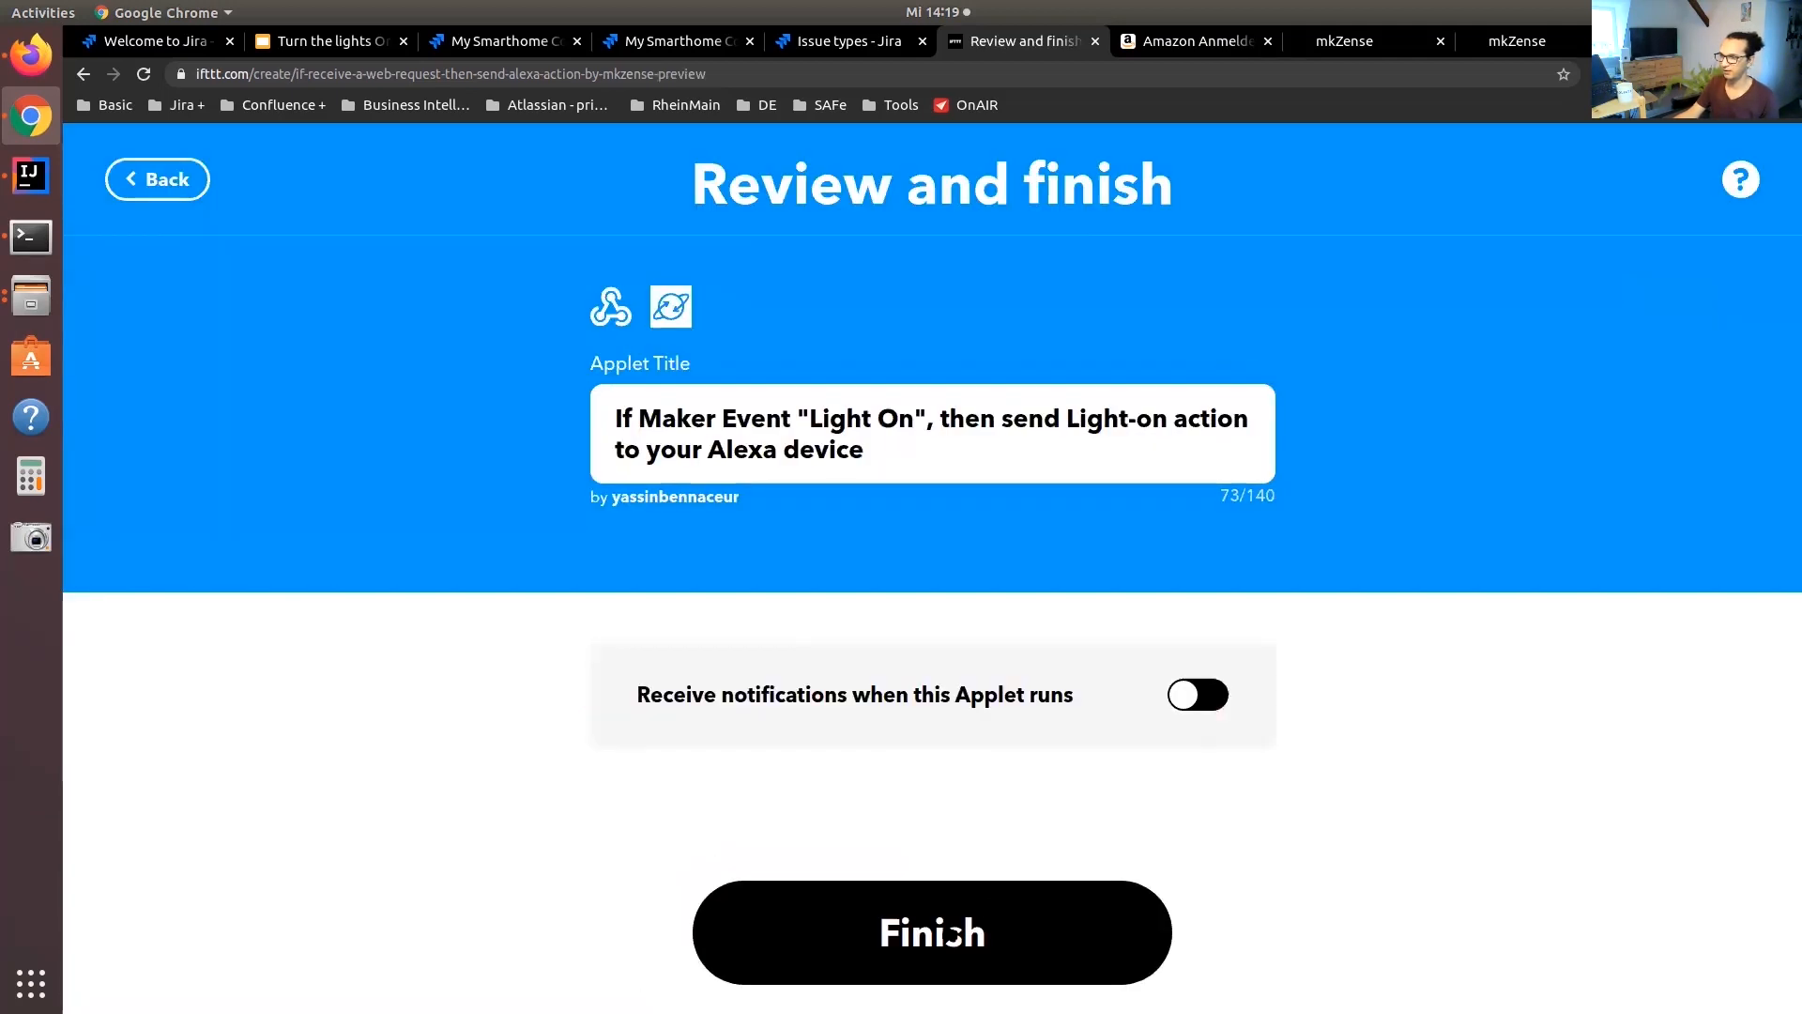
{"action": "left_click", "coordinate": [948, 928]}
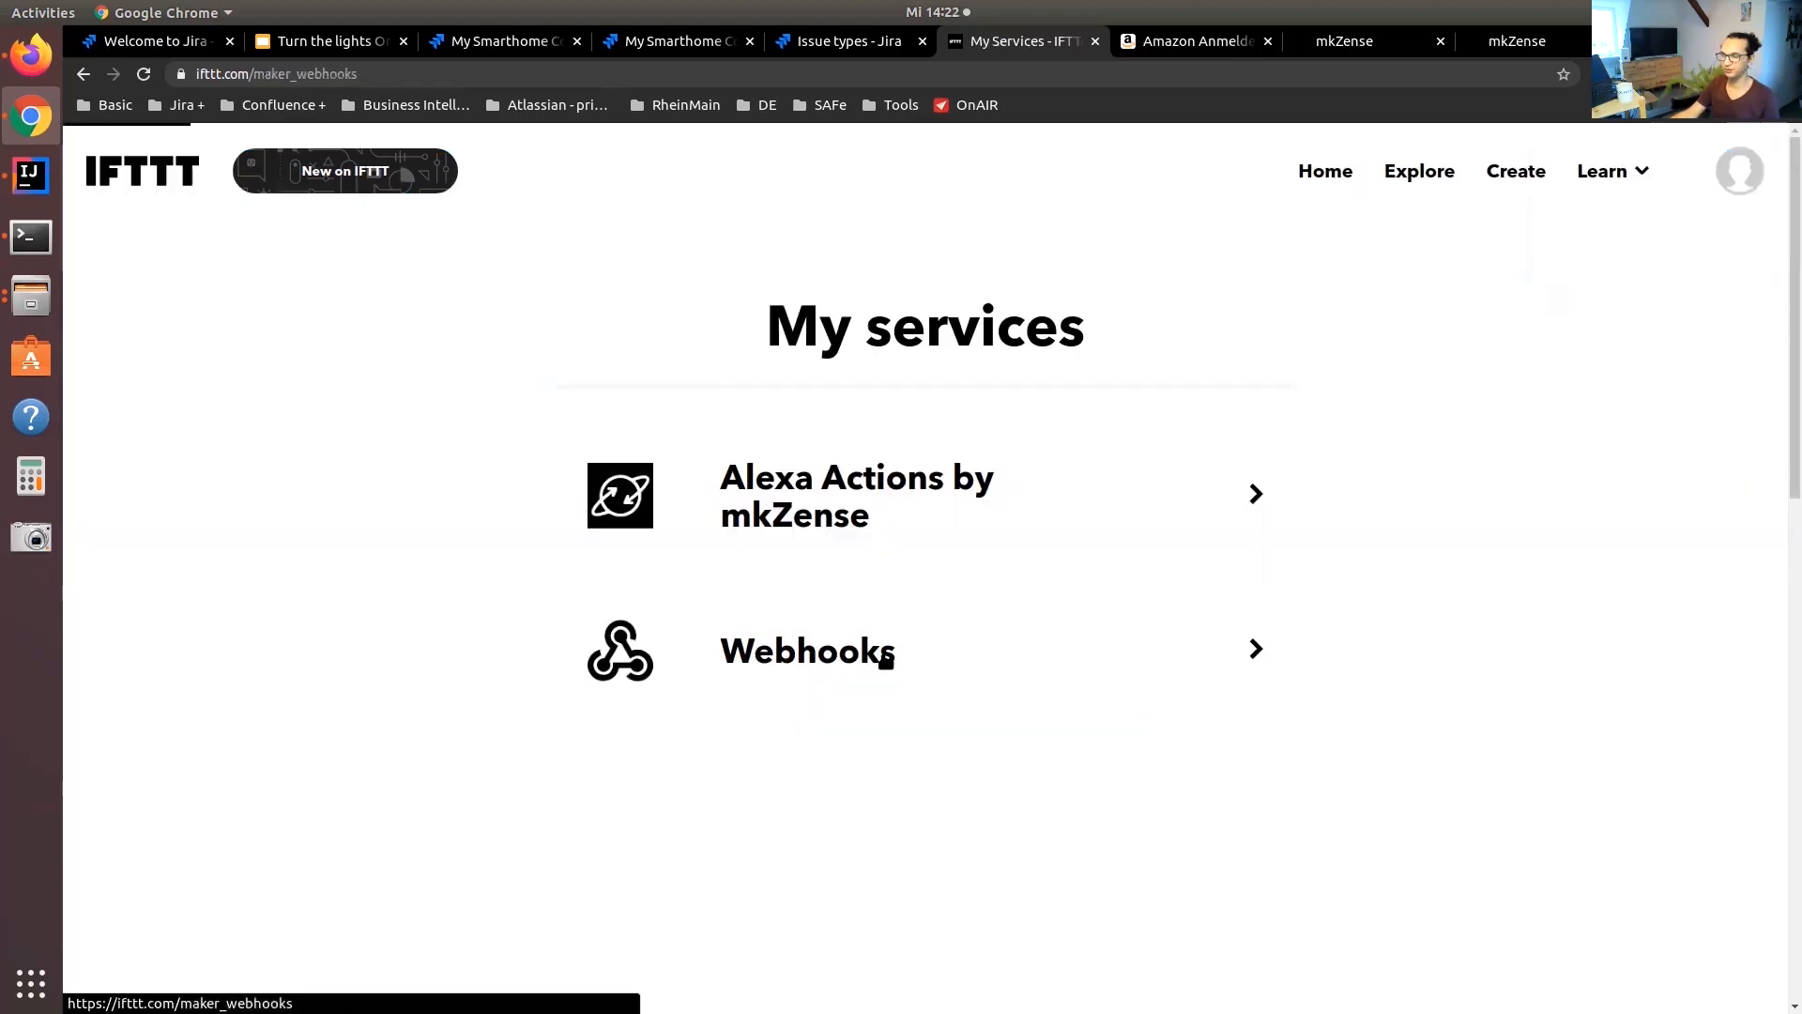
Open the Webhooks service documentation and set the event name in the trigger URL to light-on
{"action": "left_click", "coordinate": [882, 652]}
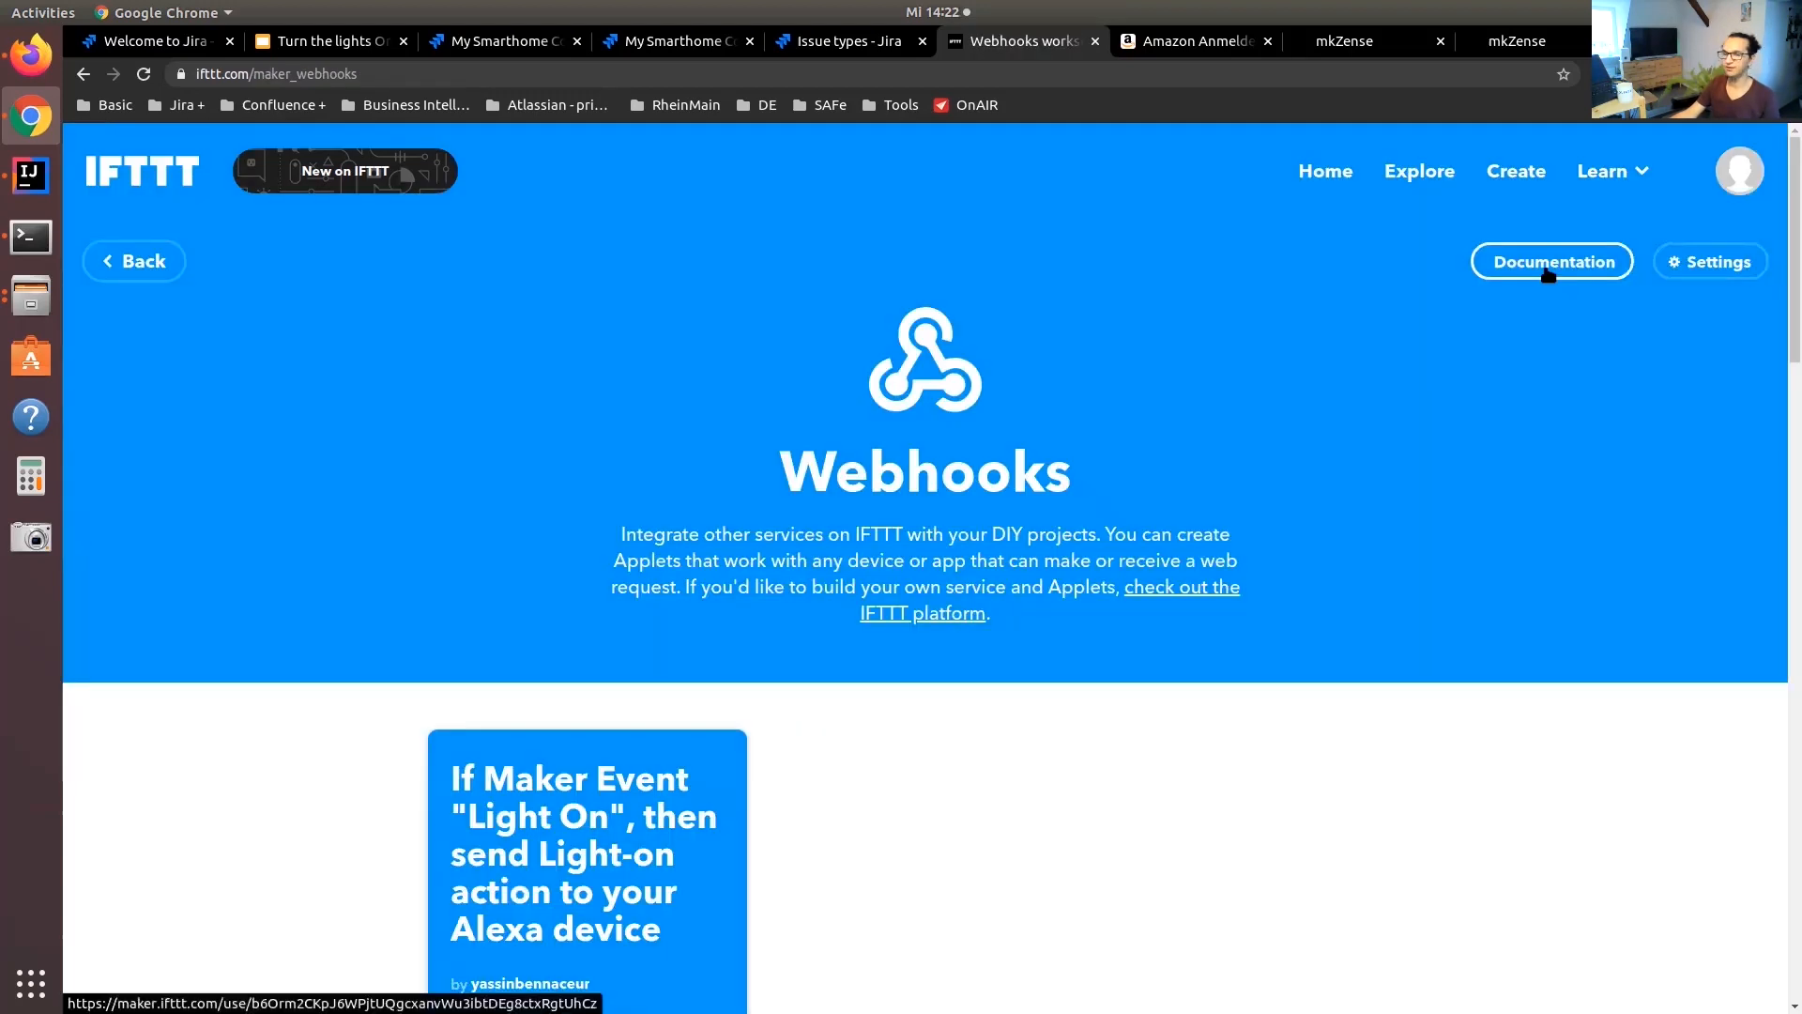
{"action": "left_click", "coordinate": [1546, 273]}
{"action": "left_click_drag", "start_coordinate": [404, 433], "coordinate": [439, 434]}
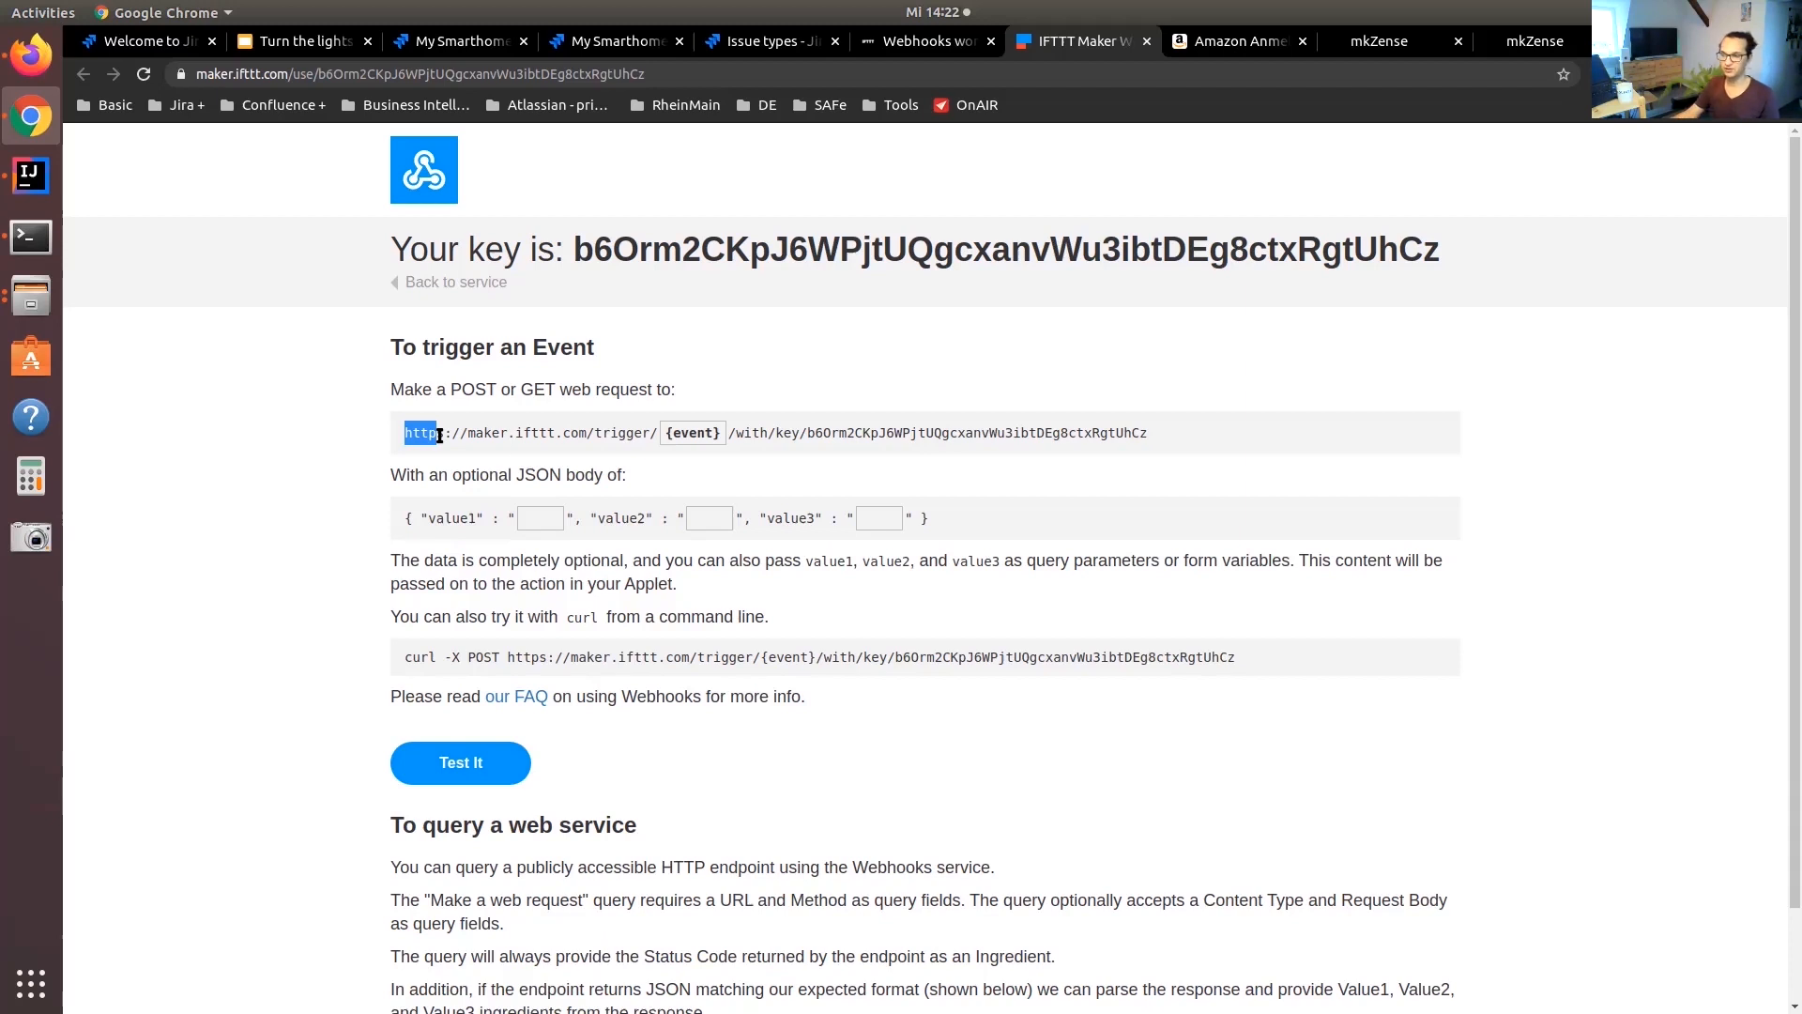
{"action": "left_click", "coordinate": [683, 432]}
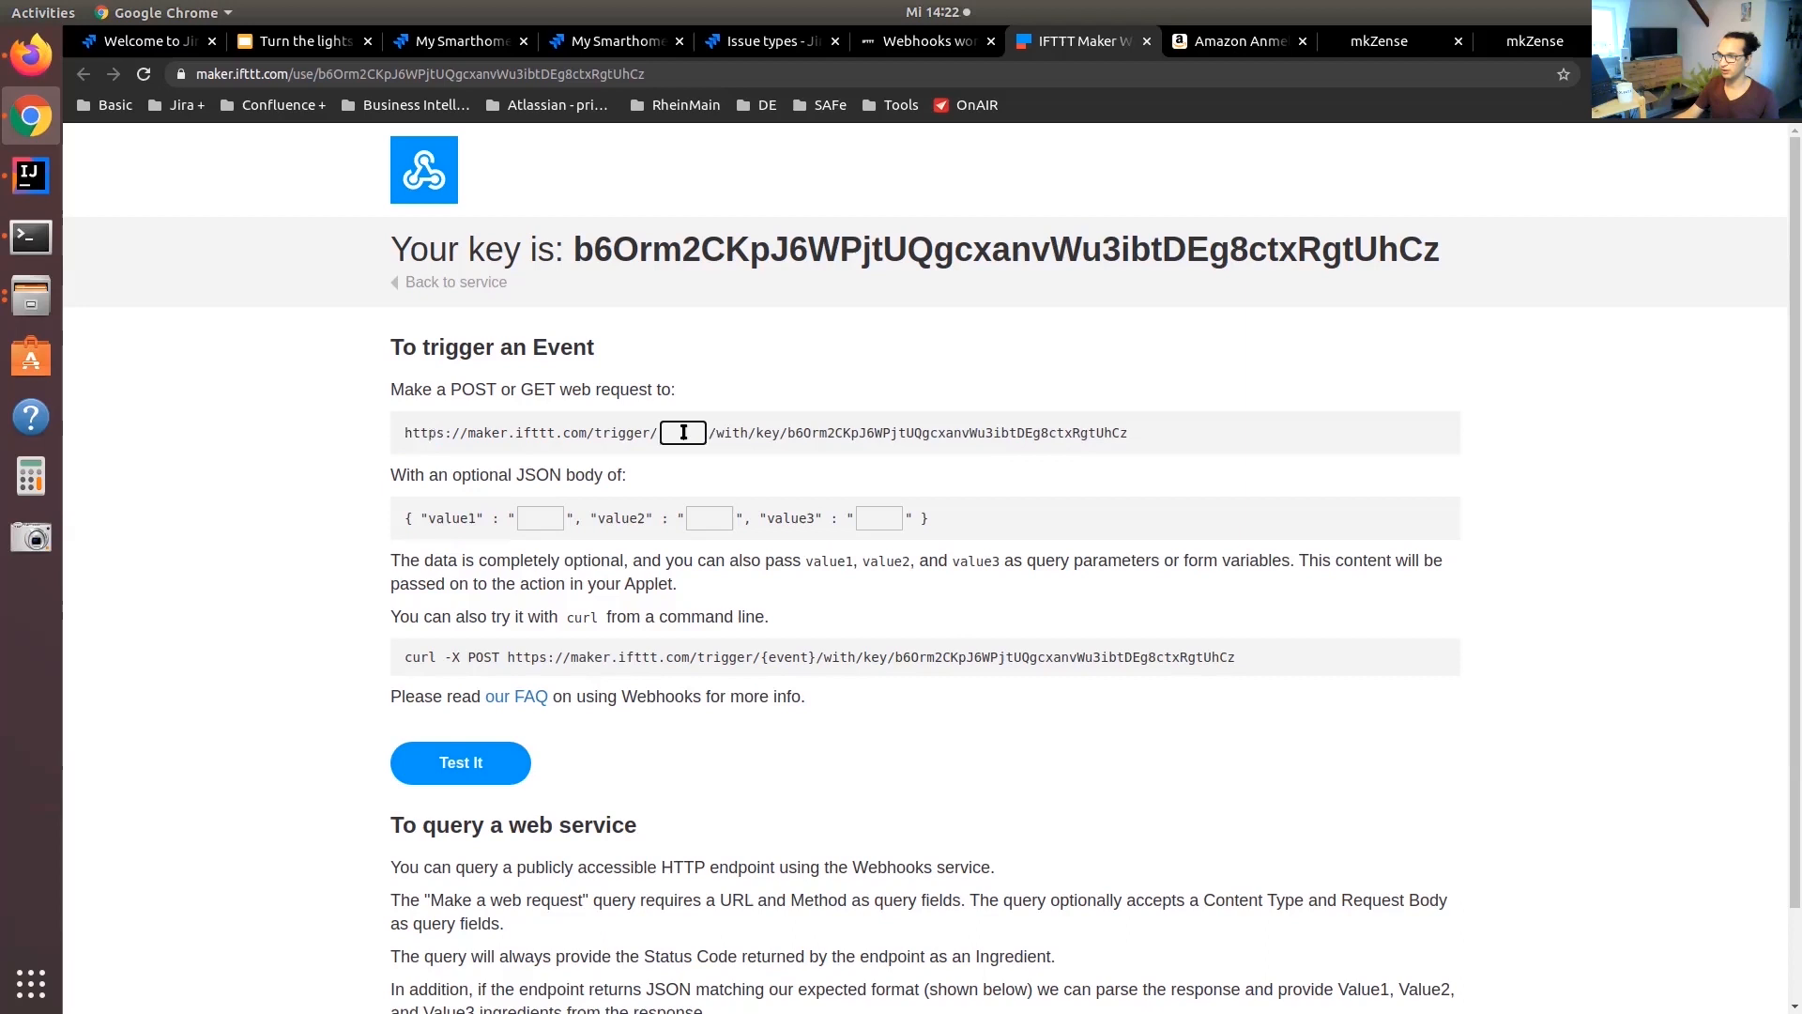
{"action": "type", "text": "light-on"}
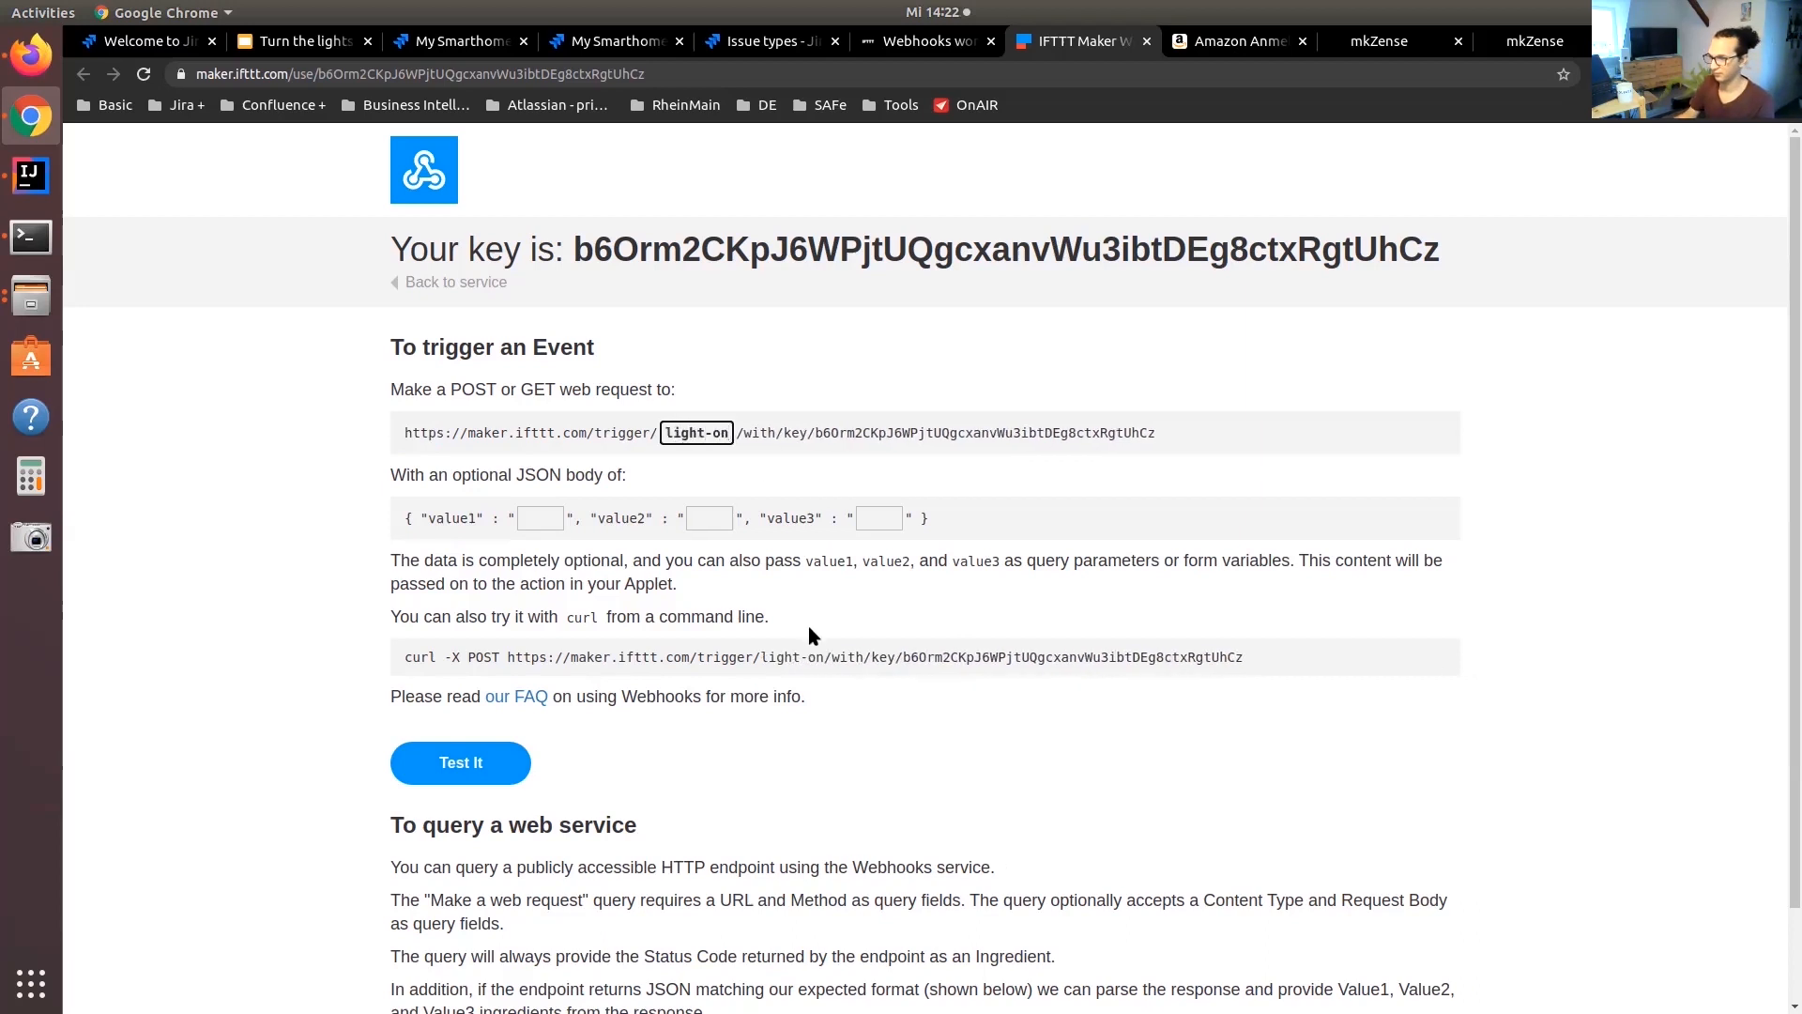
Copy the light-on trigger URL with its webhook key from the curl command and load it in a new browser tab
{"action": "triple_click", "coordinate": [805, 657]}
{"action": "left_click", "coordinate": [524, 657]}
{"action": "left_click_drag", "start_coordinate": [508, 657], "coordinate": [1286, 662]}
{"action": "key", "text": "ctrl+c"}
{"action": "key", "text": "ctrl+t"}
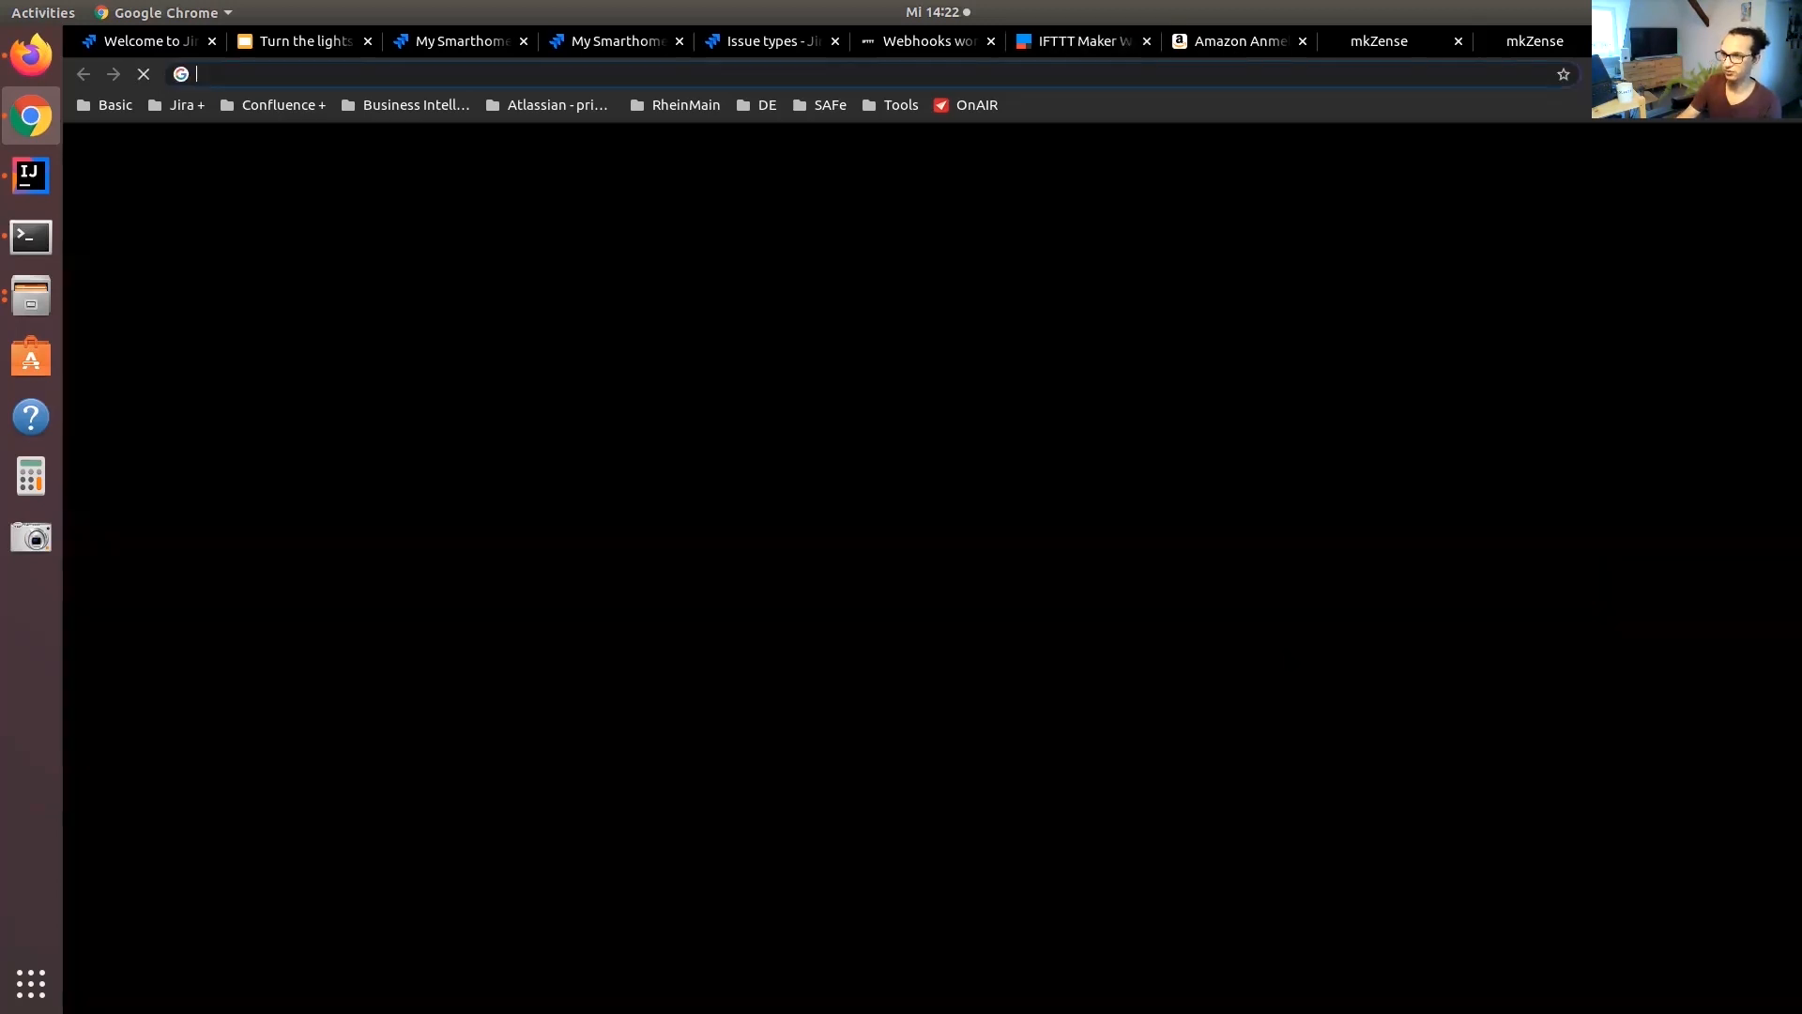
{"action": "key", "text": "ctrl+v"}
{"action": "key", "text": "Return"}
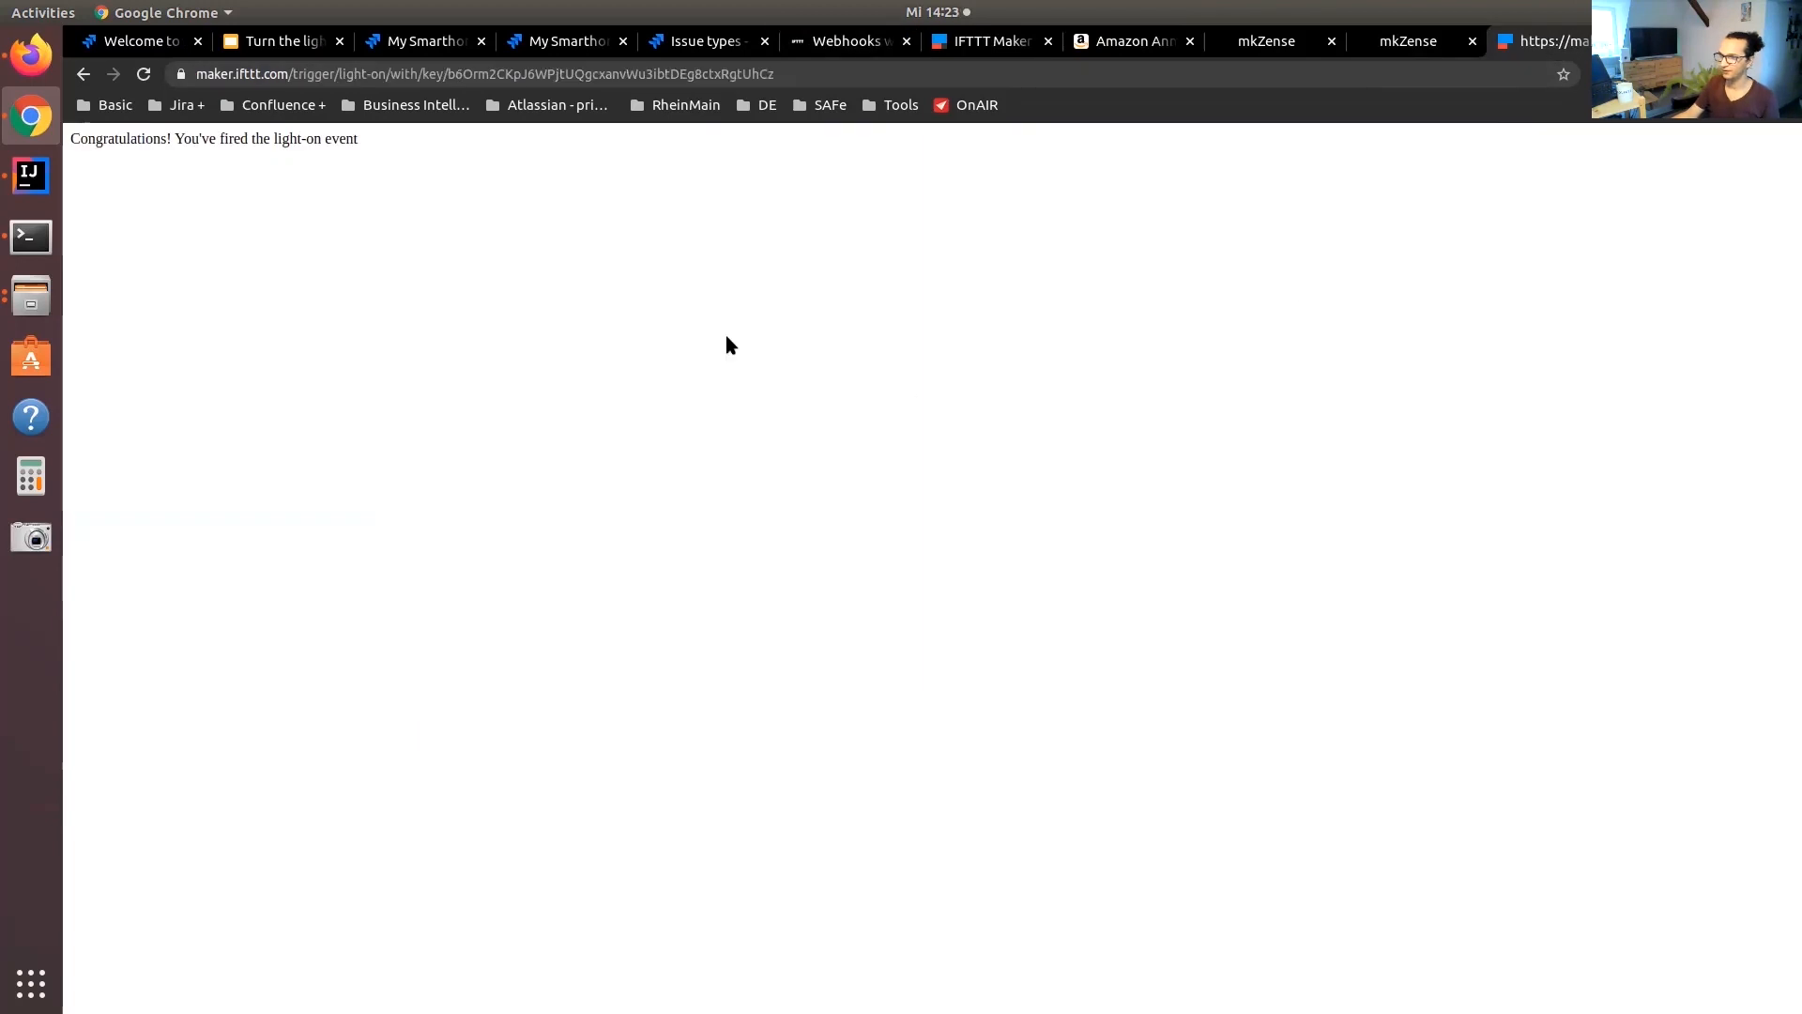
Copy the light-on trigger URL, return to Jira's issue settings and open the workflow MSH - Workflow - Light for editing
{"action": "left_click", "coordinate": [449, 75]}
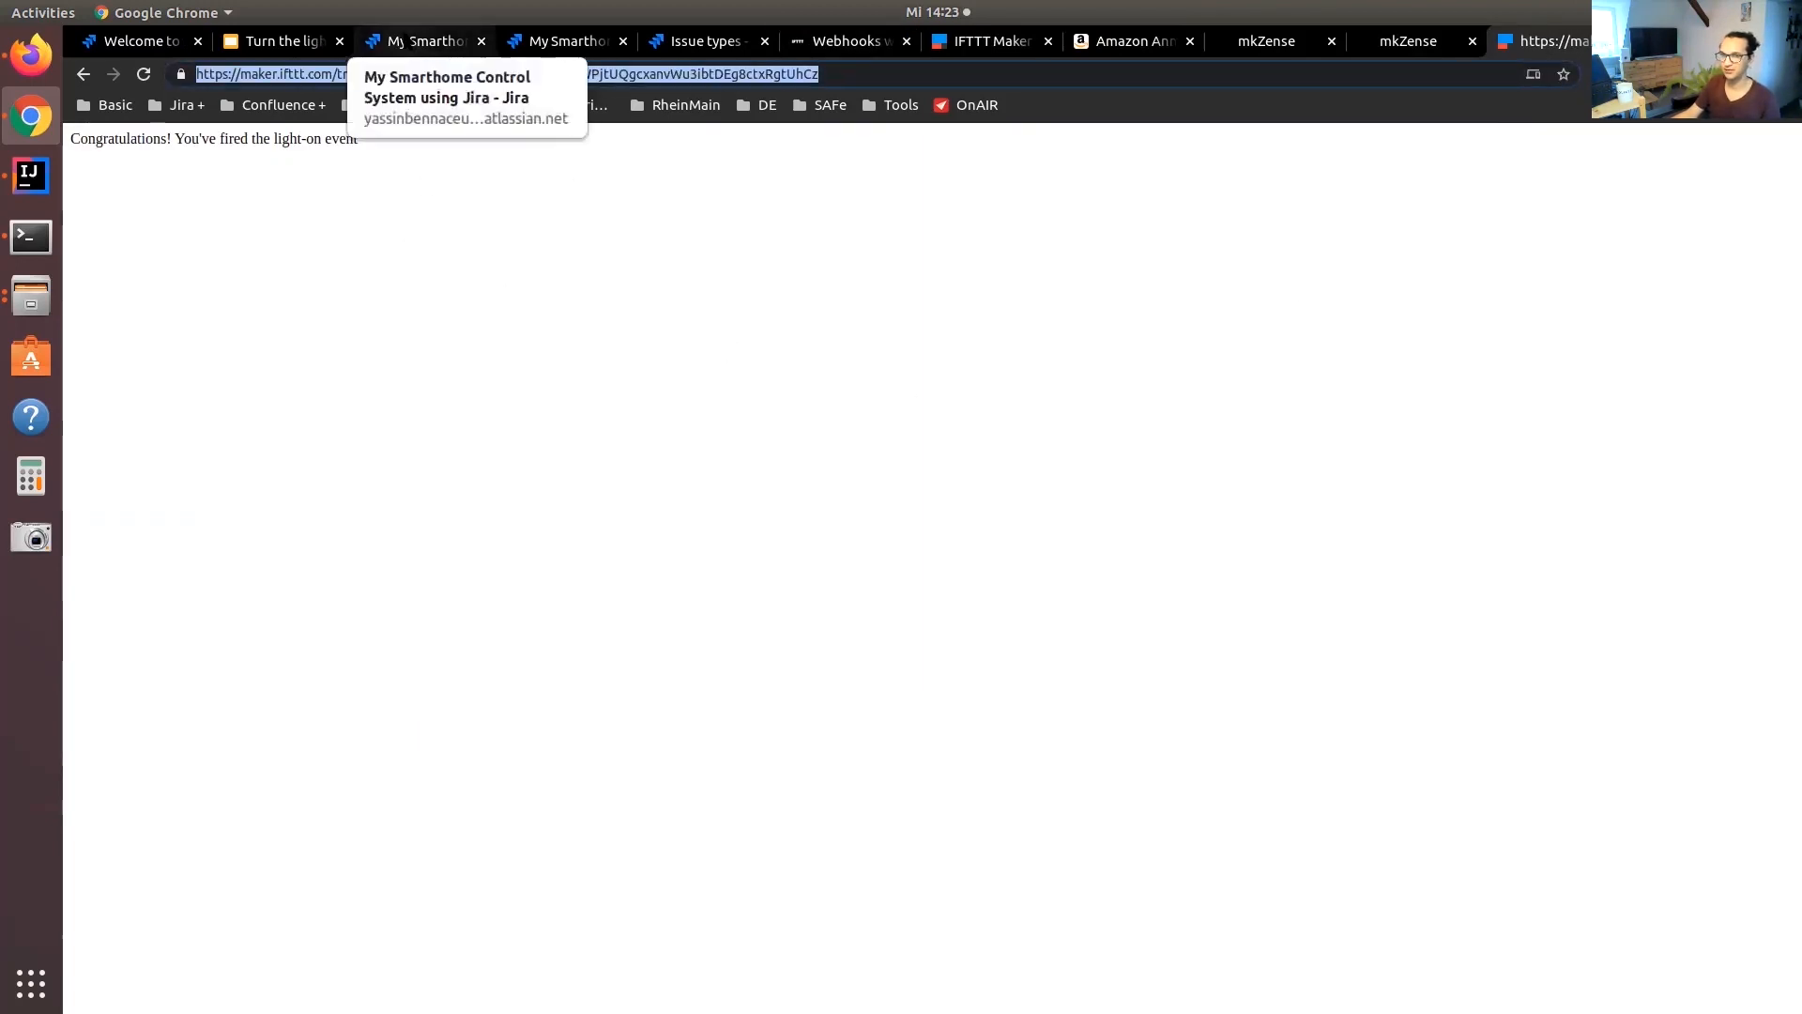
{"action": "left_click", "coordinate": [398, 42]}
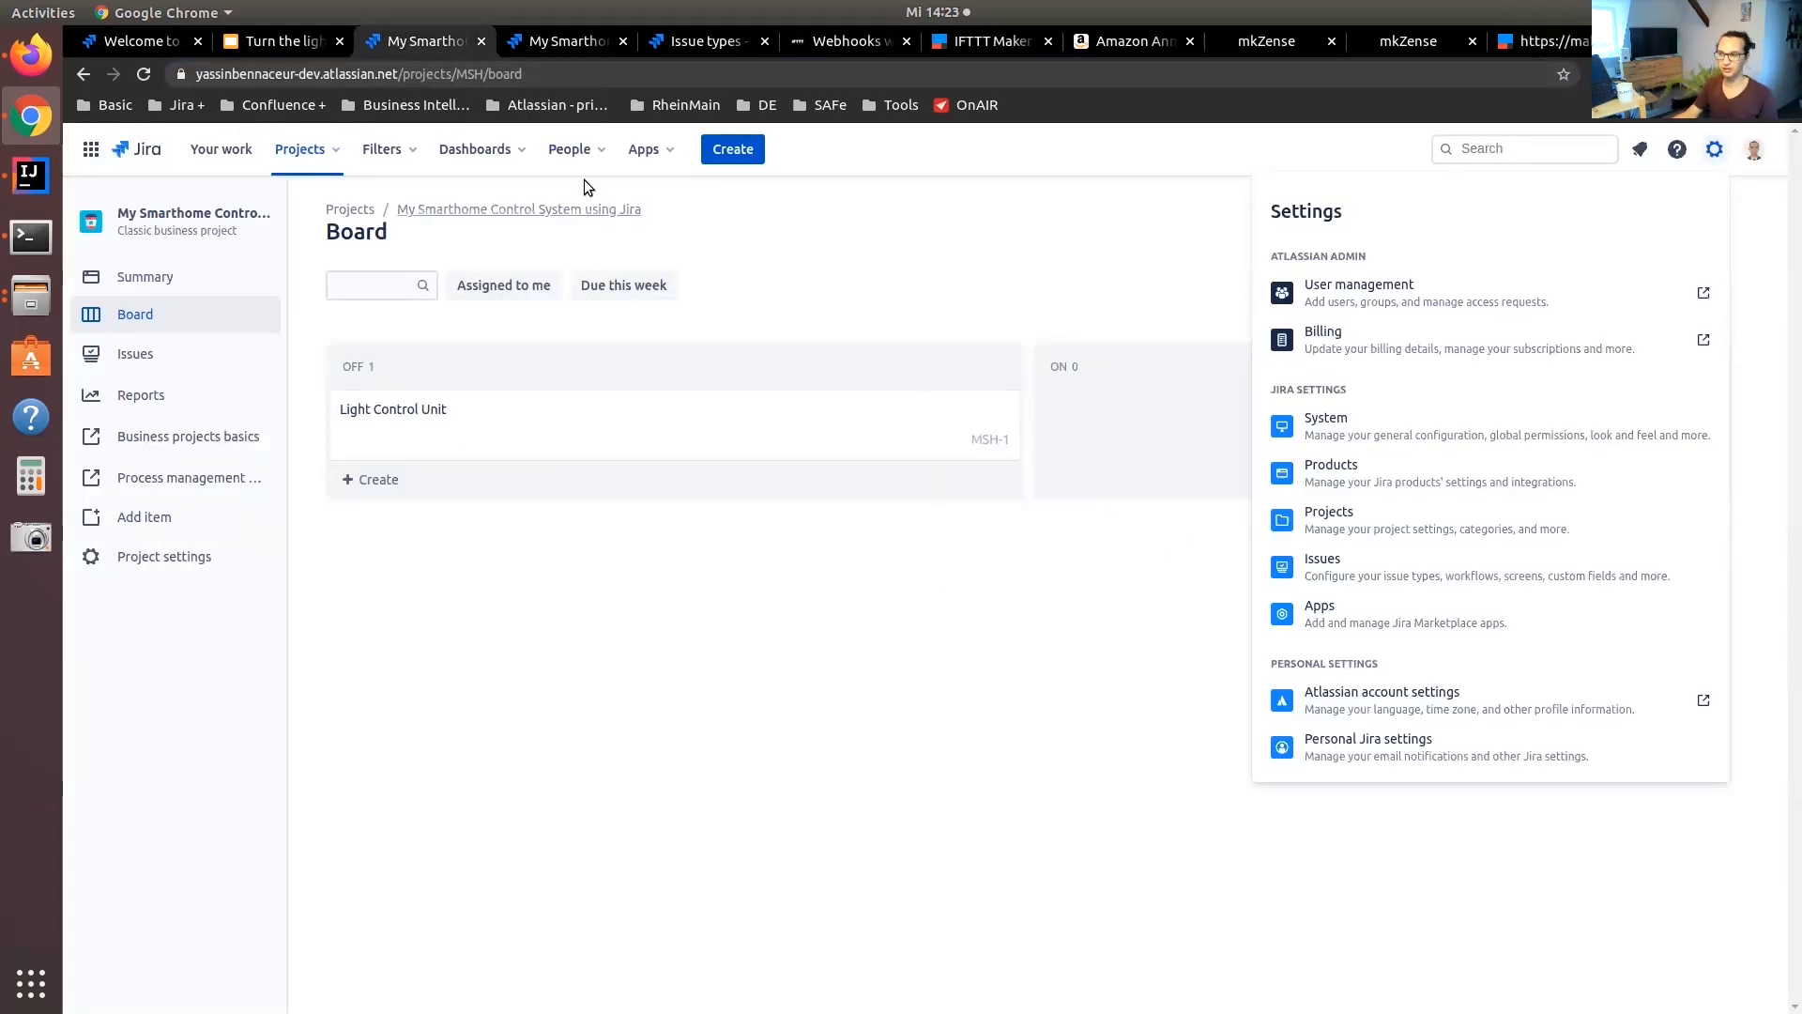
{"action": "left_click", "coordinate": [622, 41]}
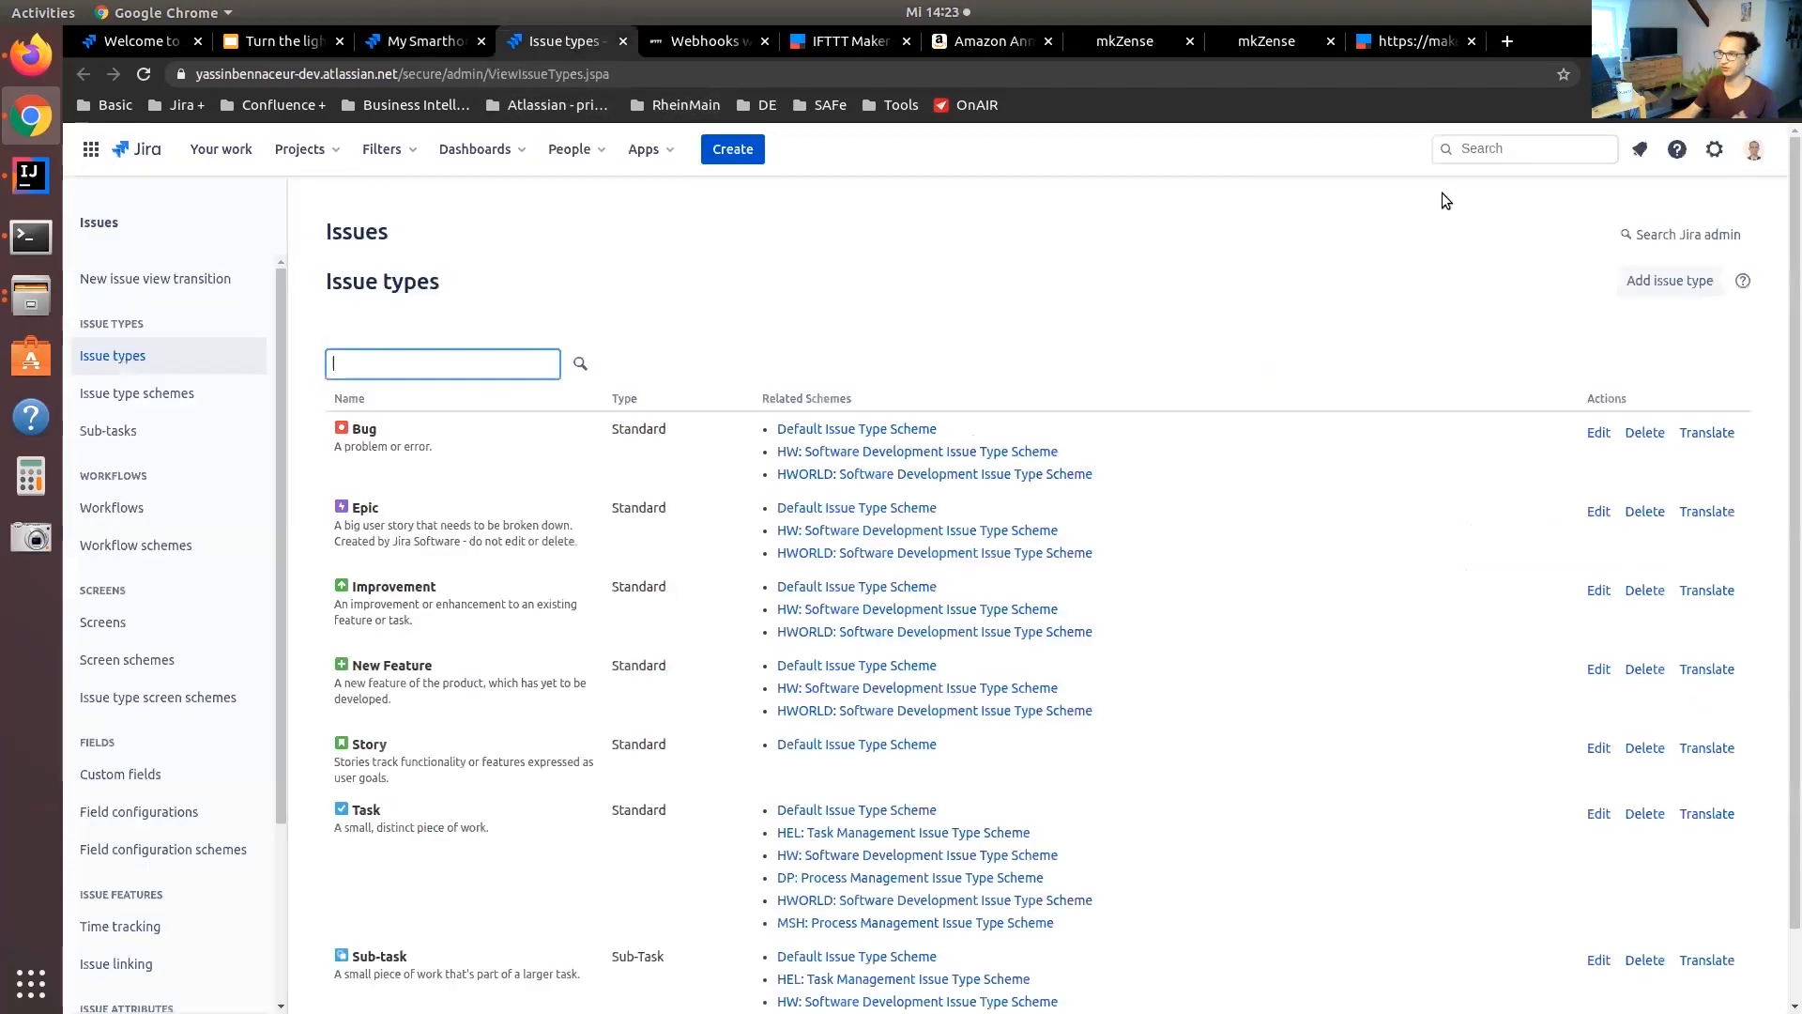
{"action": "left_click", "coordinate": [1715, 148]}
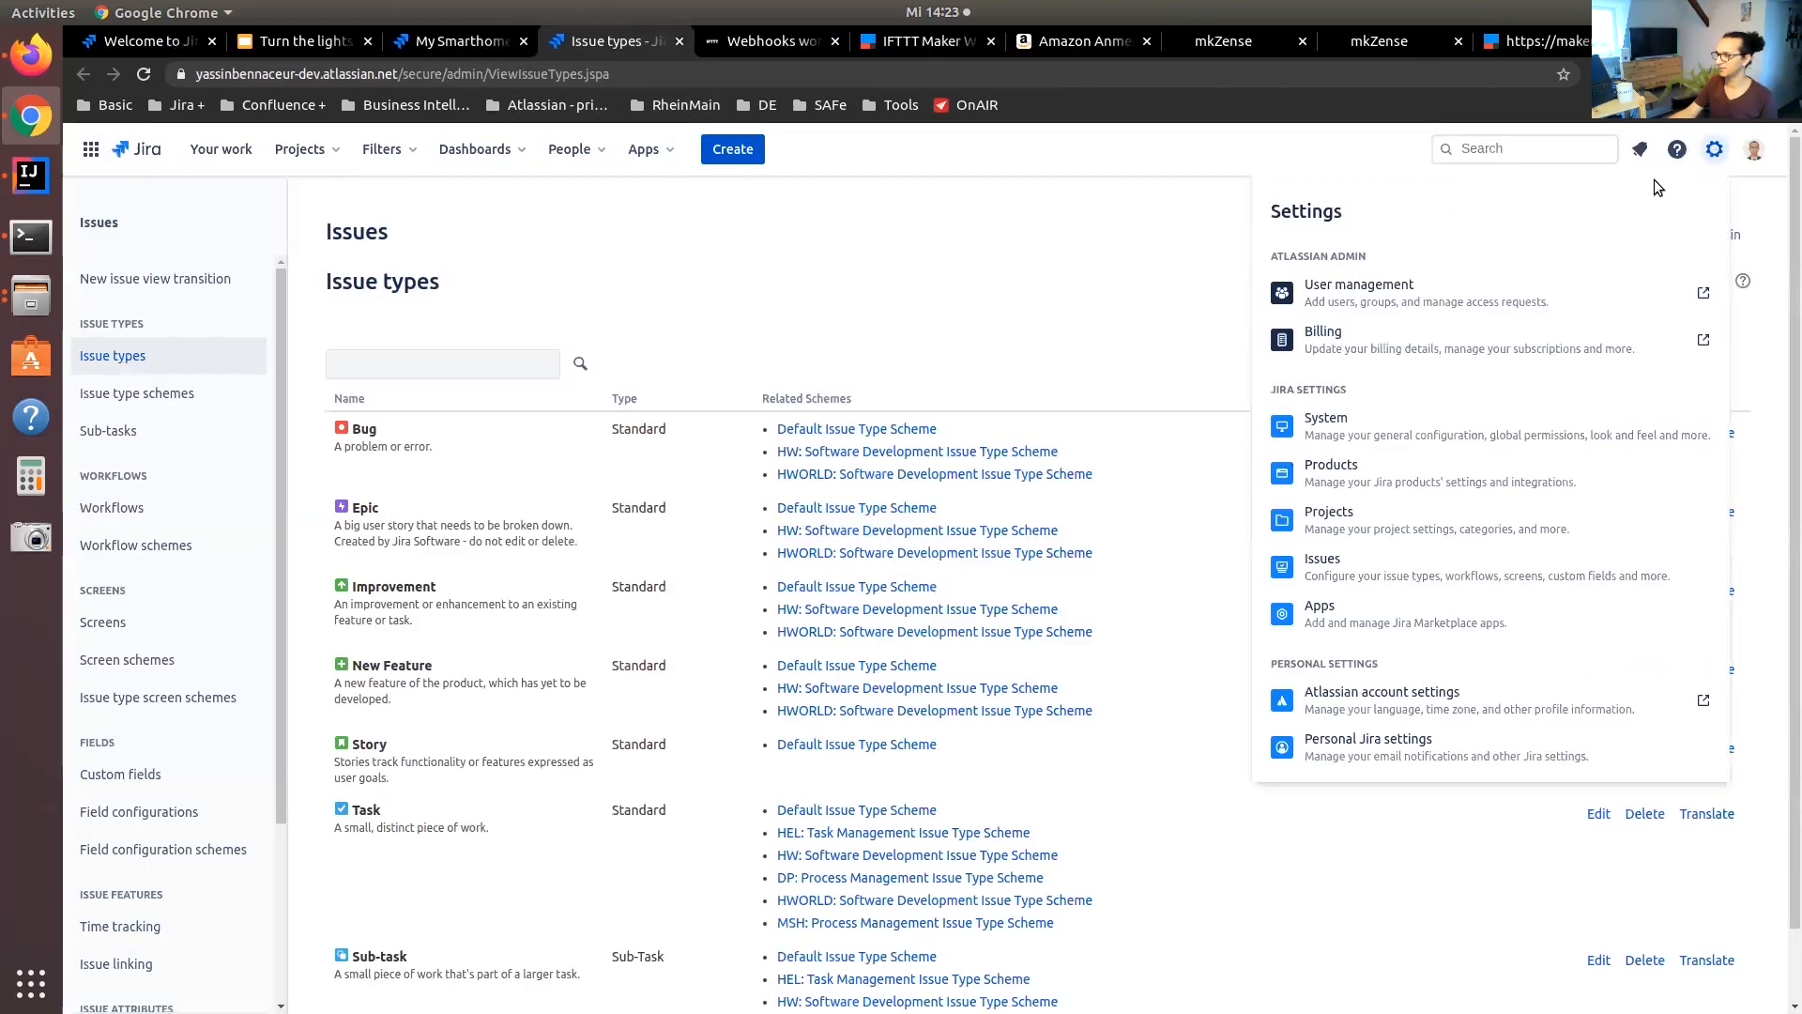
{"action": "left_click", "coordinate": [1361, 561]}
{"action": "left_click", "coordinate": [143, 507]}
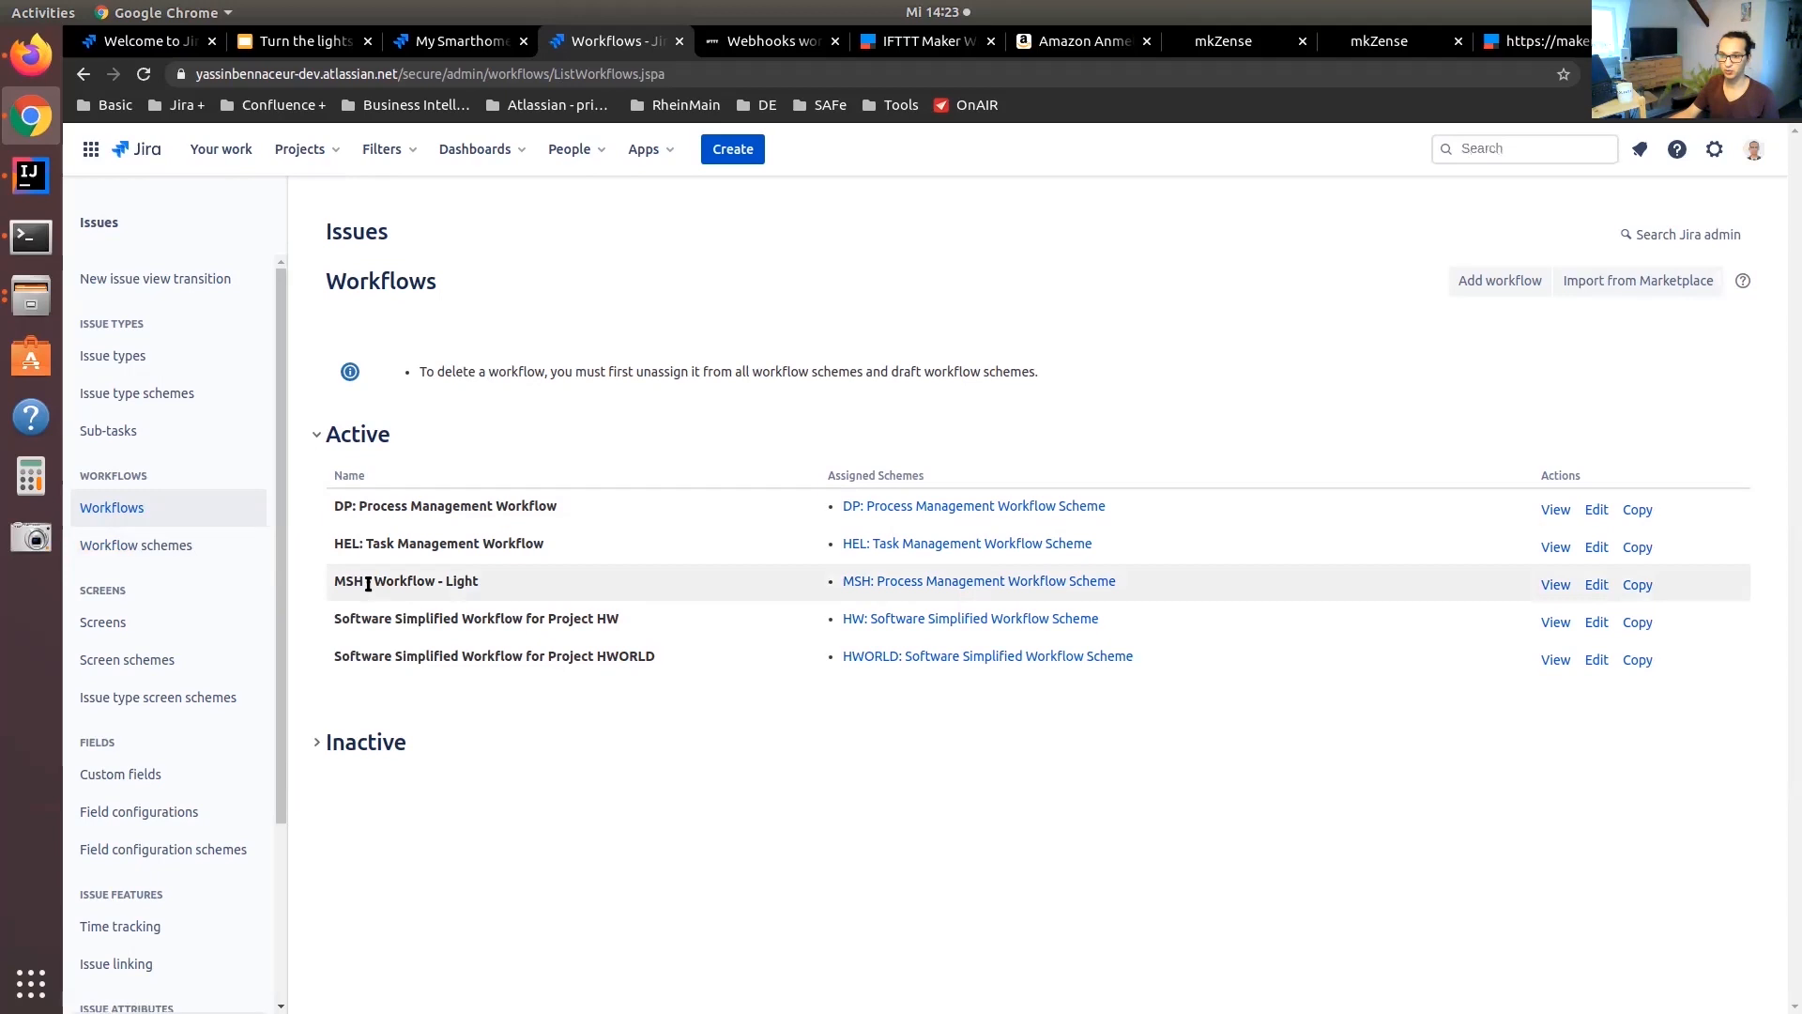
{"action": "left_click", "coordinate": [1595, 585]}
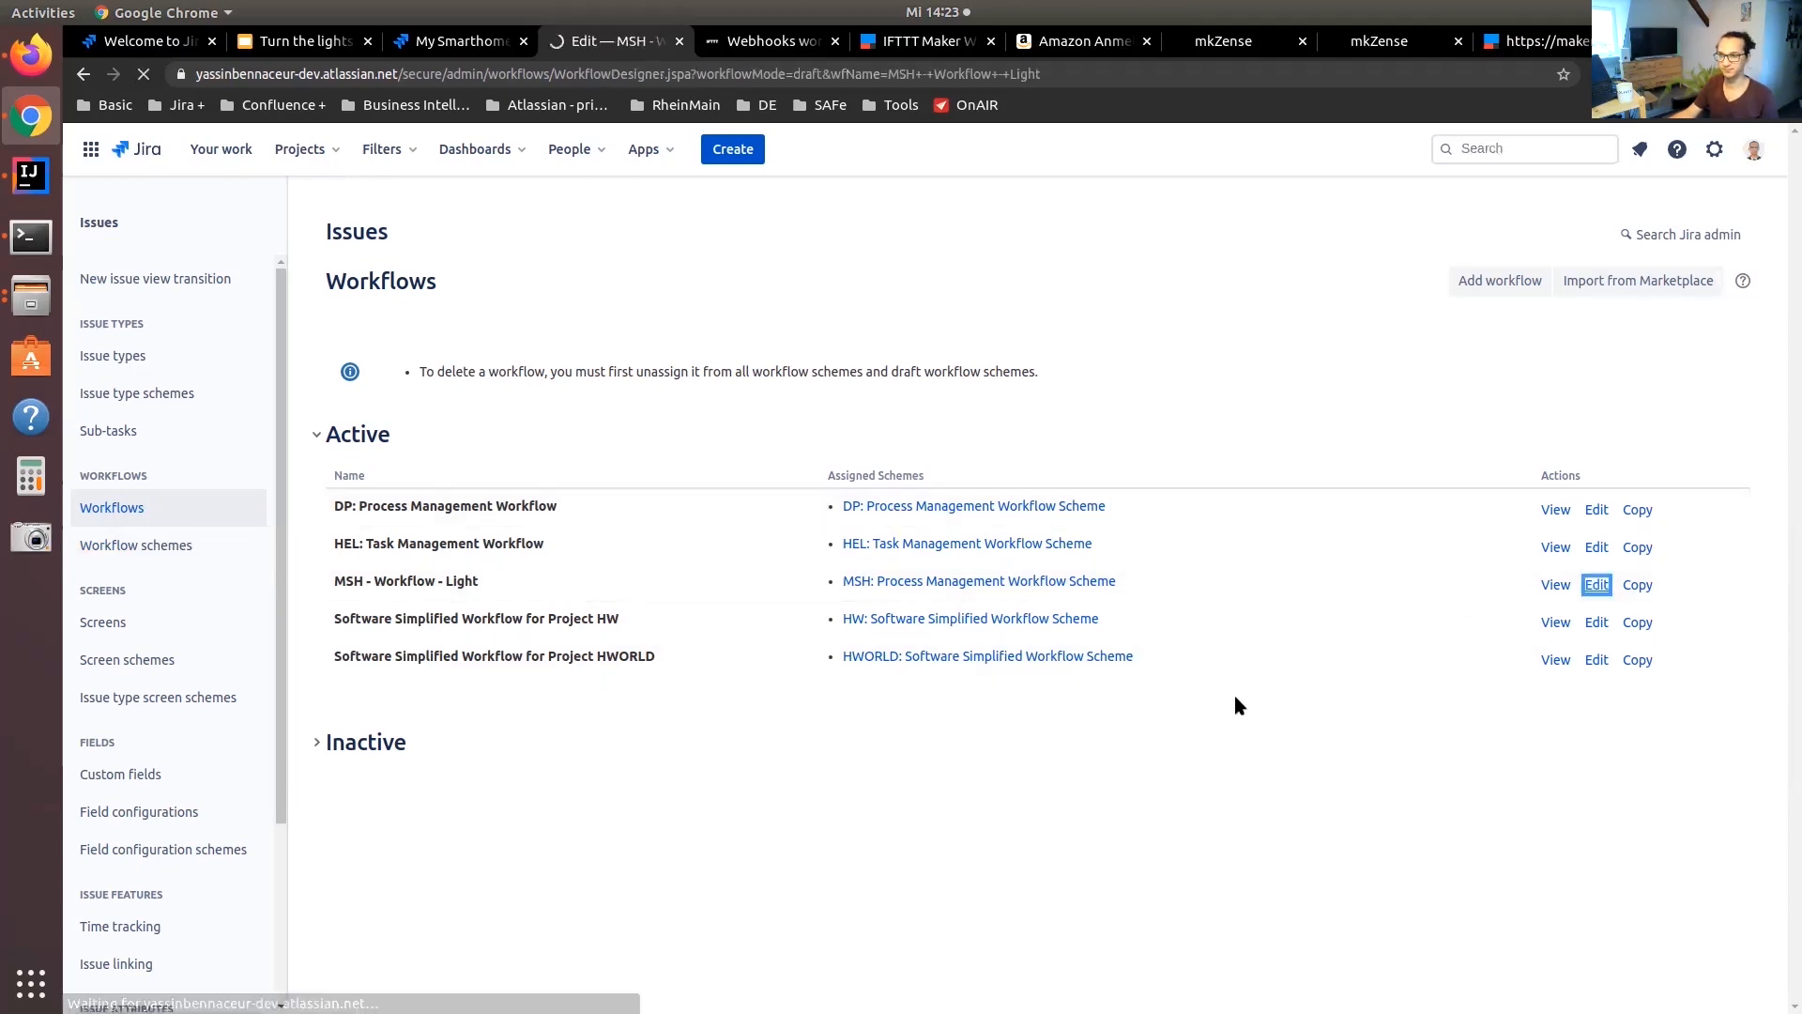
Add a Trigger a Webhook post function to the ON transition of the workflow
{"action": "left_click", "coordinate": [1248, 815]}
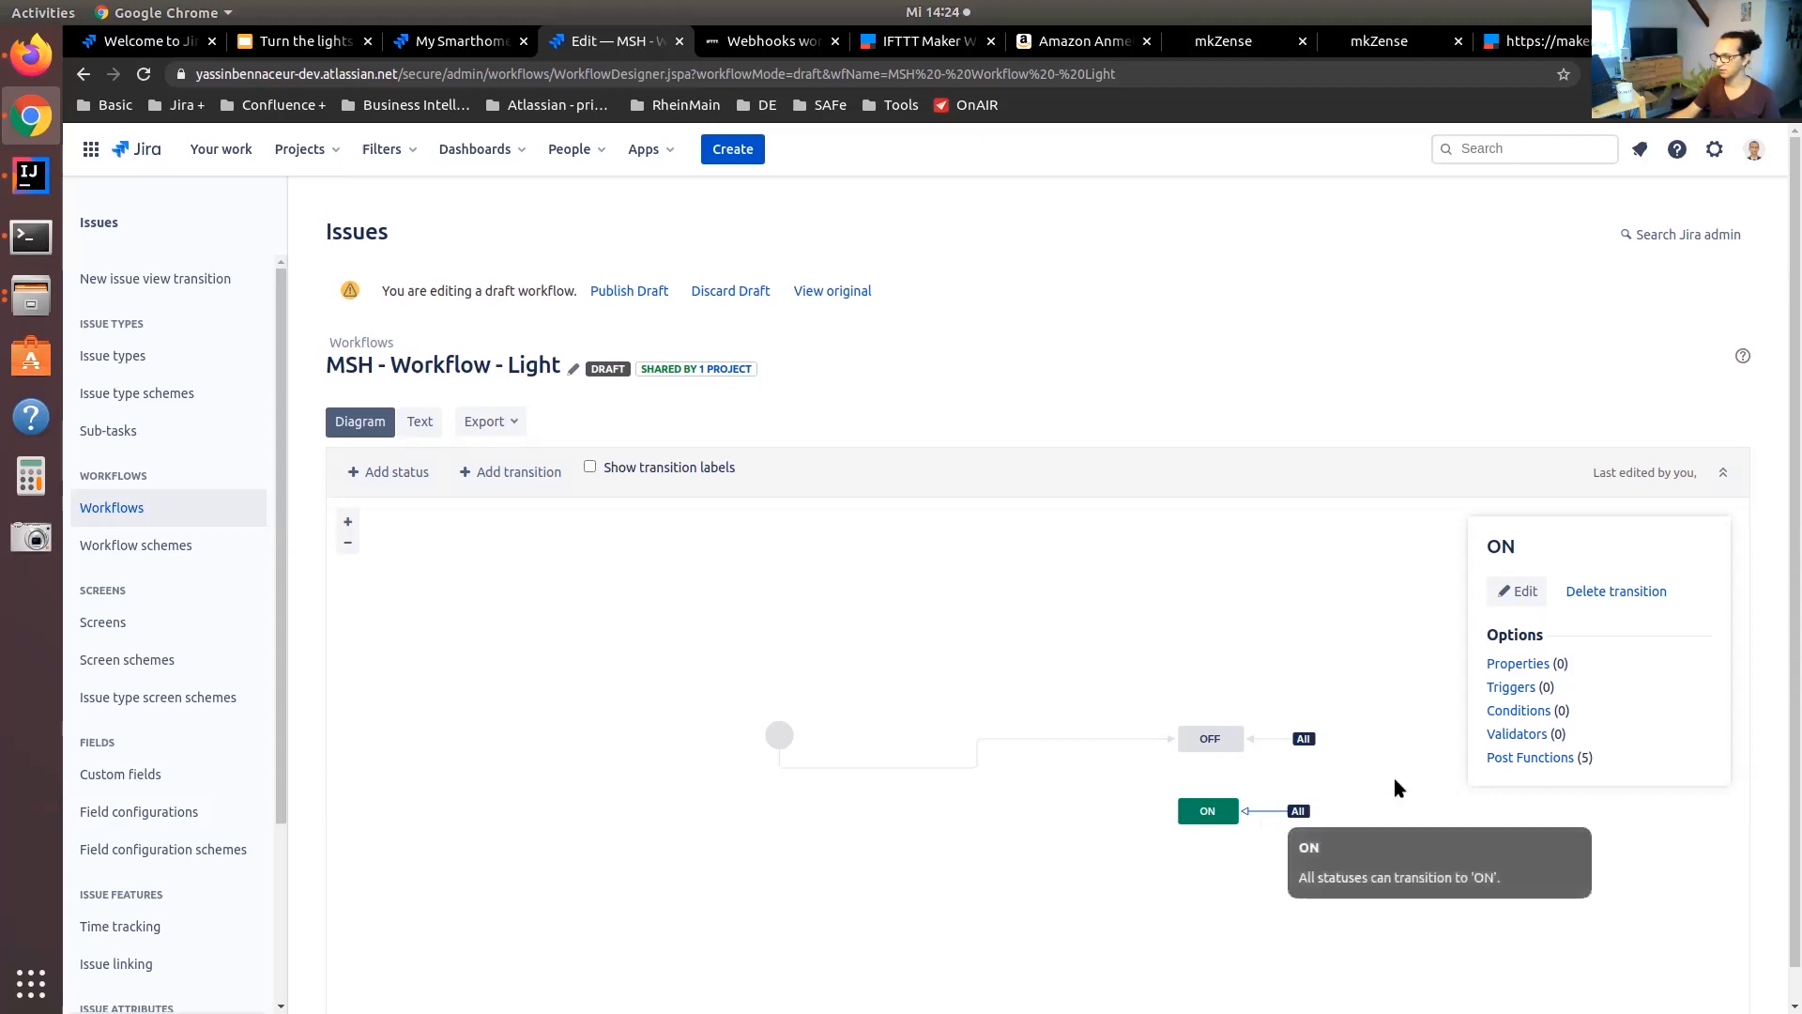
{"action": "left_click", "coordinate": [1547, 758]}
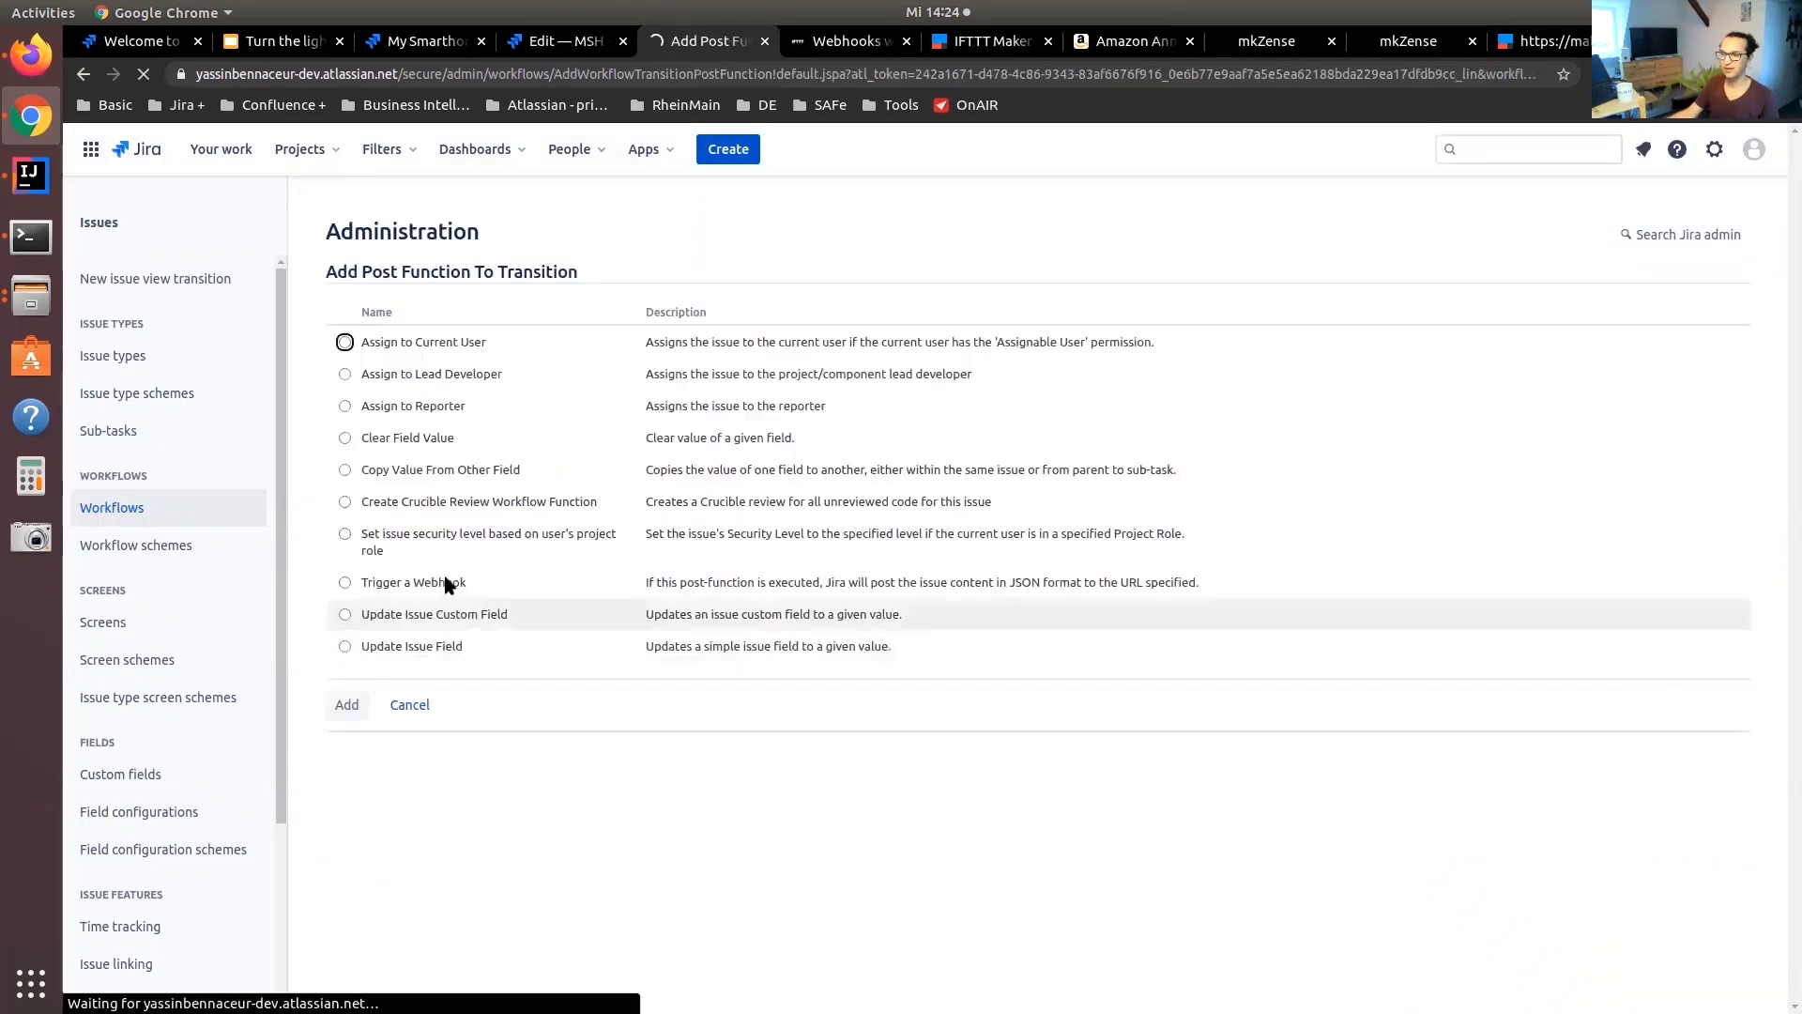
{"action": "left_click", "coordinate": [369, 584]}
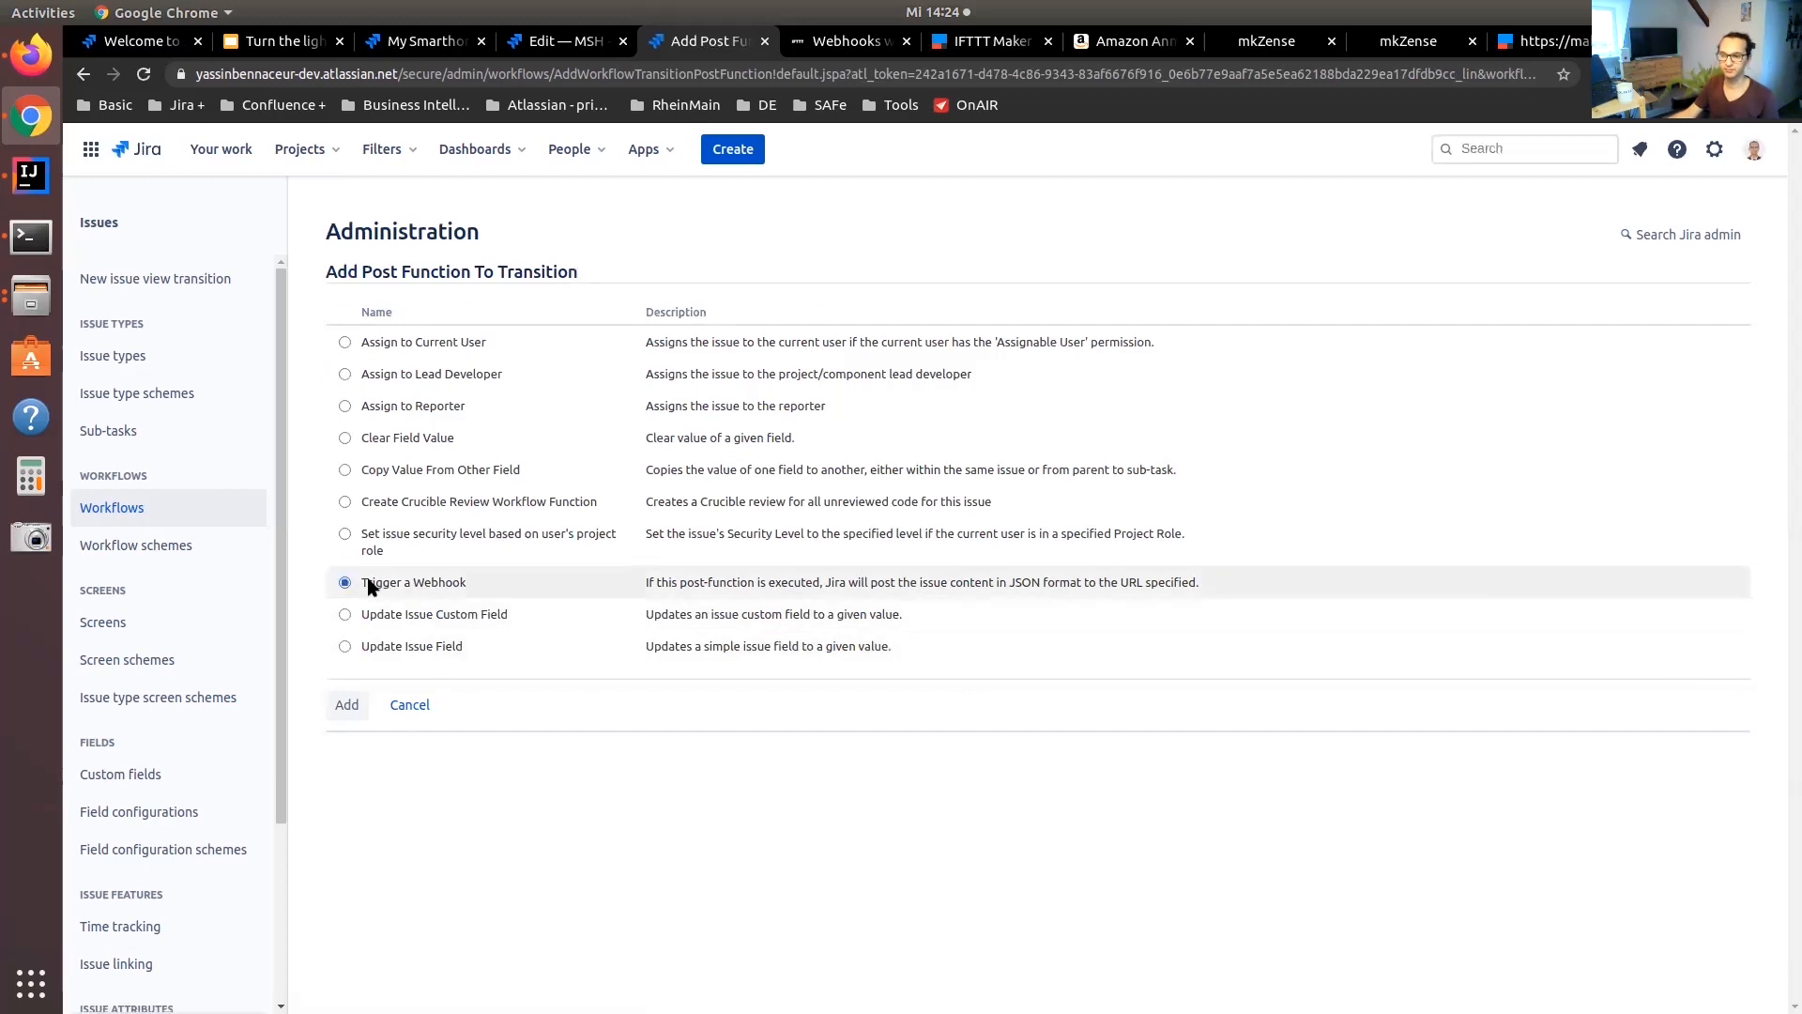
{"action": "left_click", "coordinate": [348, 705]}
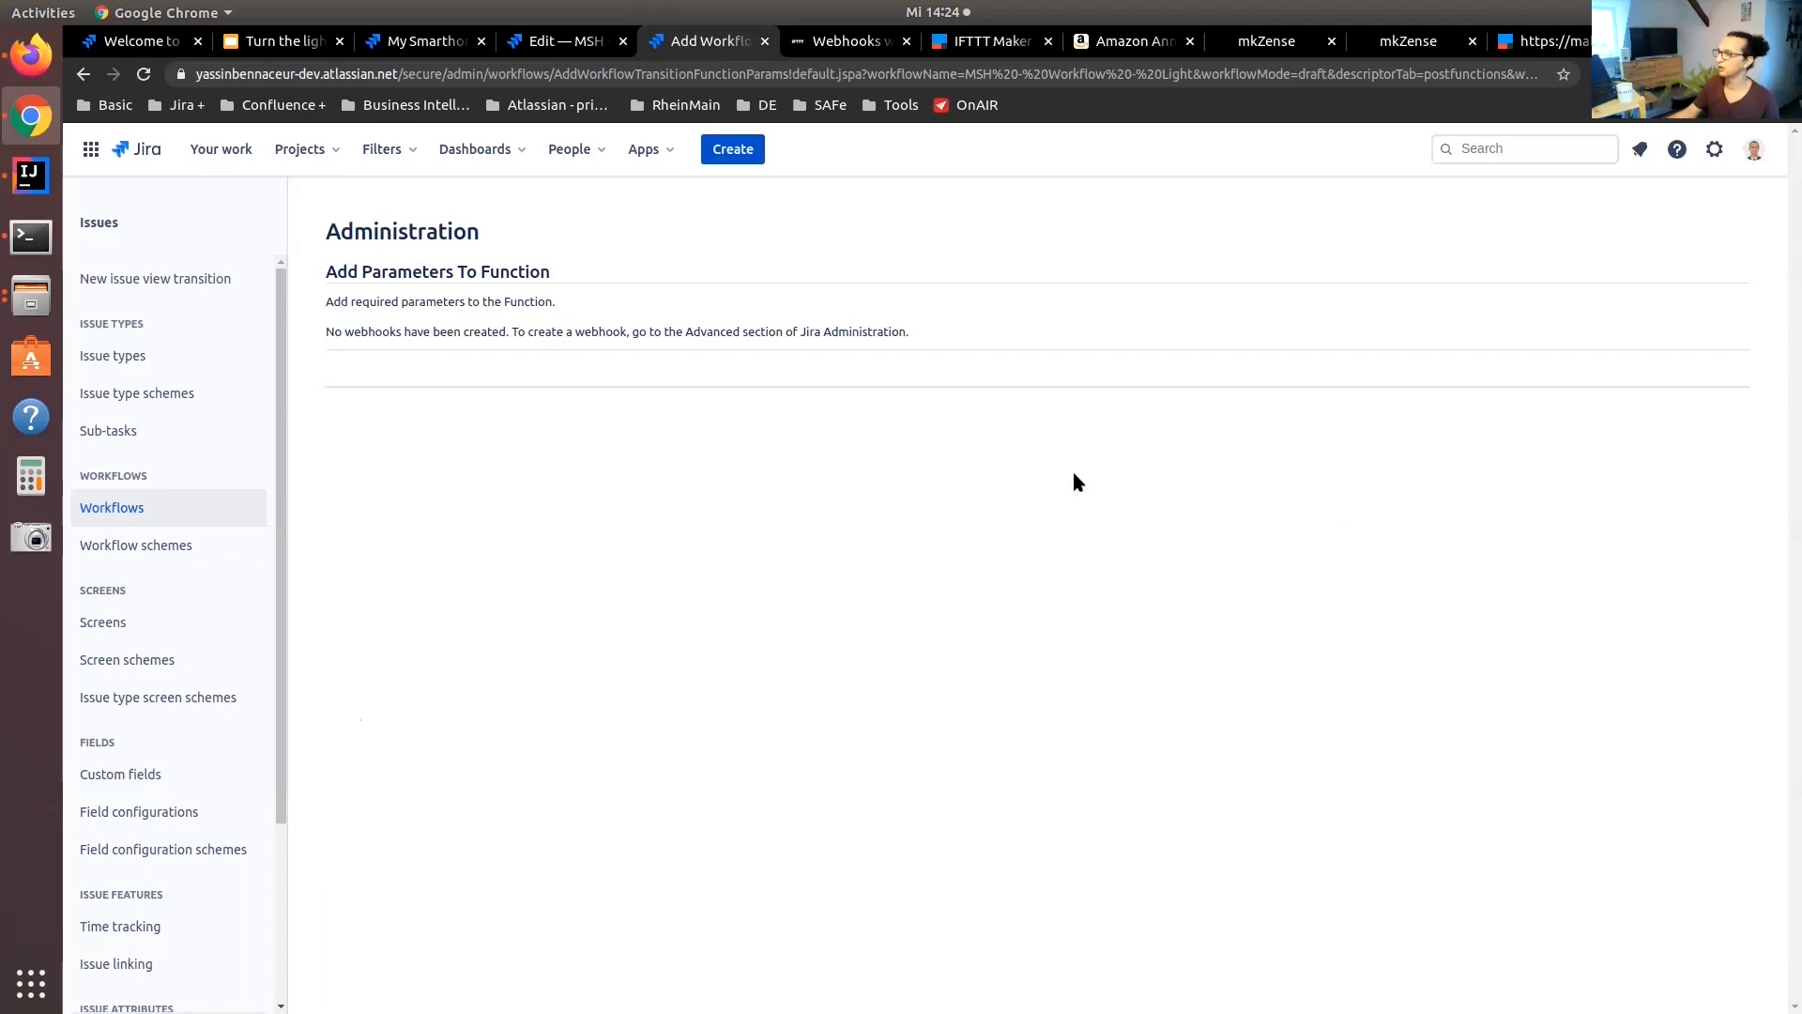
Go to the WebHooks section of Jira's system settings and start a new webhook
{"action": "left_click", "coordinate": [1714, 149]}
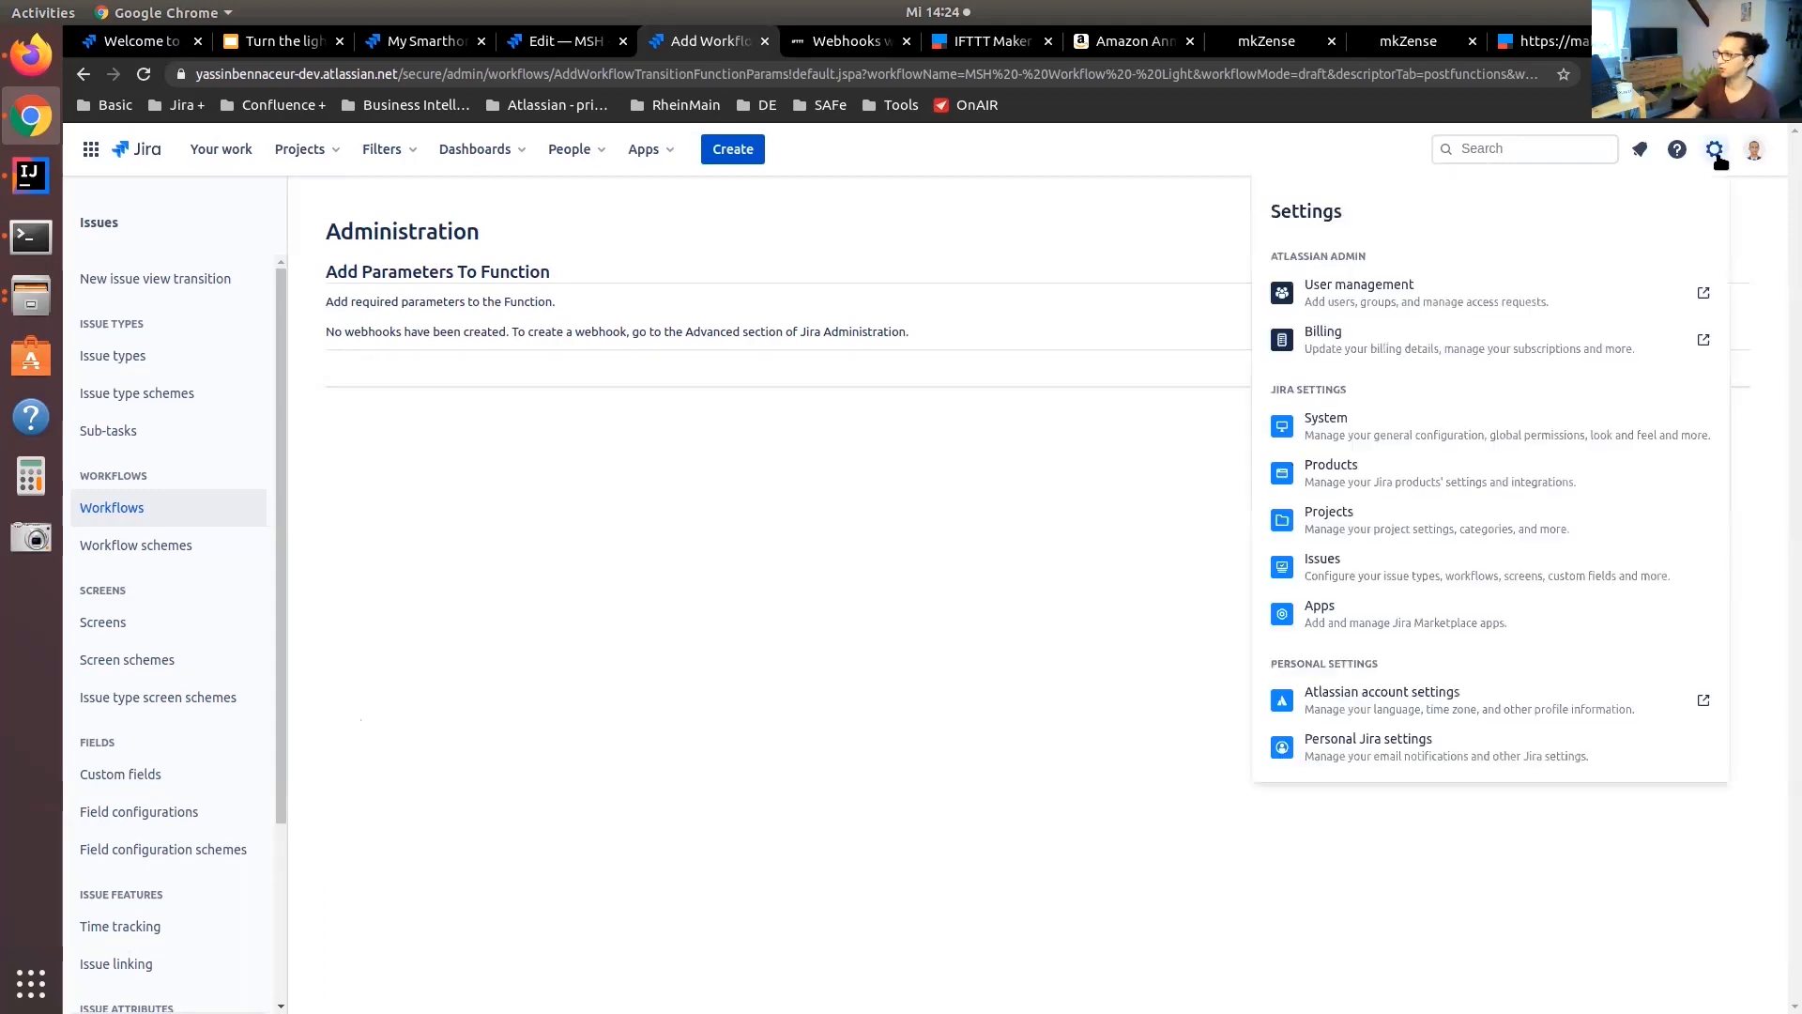
{"action": "left_click", "coordinate": [1361, 427]}
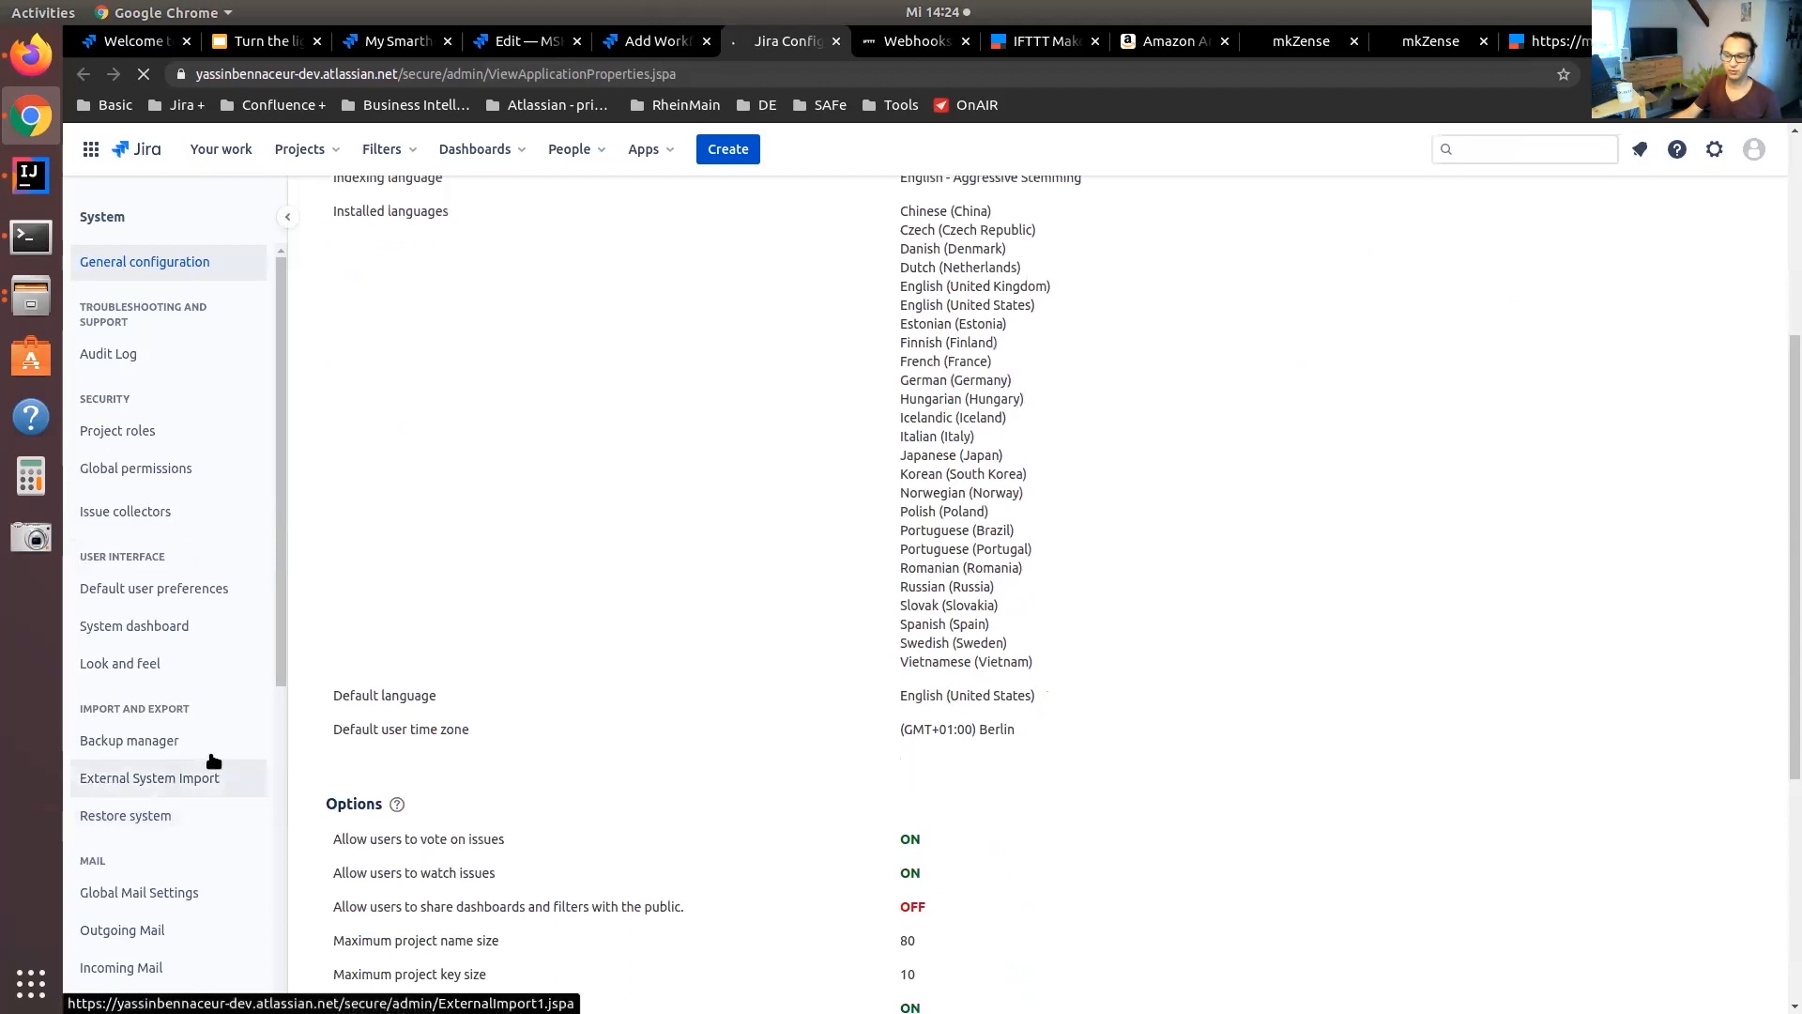
{"action": "scroll", "coordinate": [197, 798], "scroll_direction": "down", "scroll_amount": 10}
{"action": "left_click", "coordinate": [168, 815]}
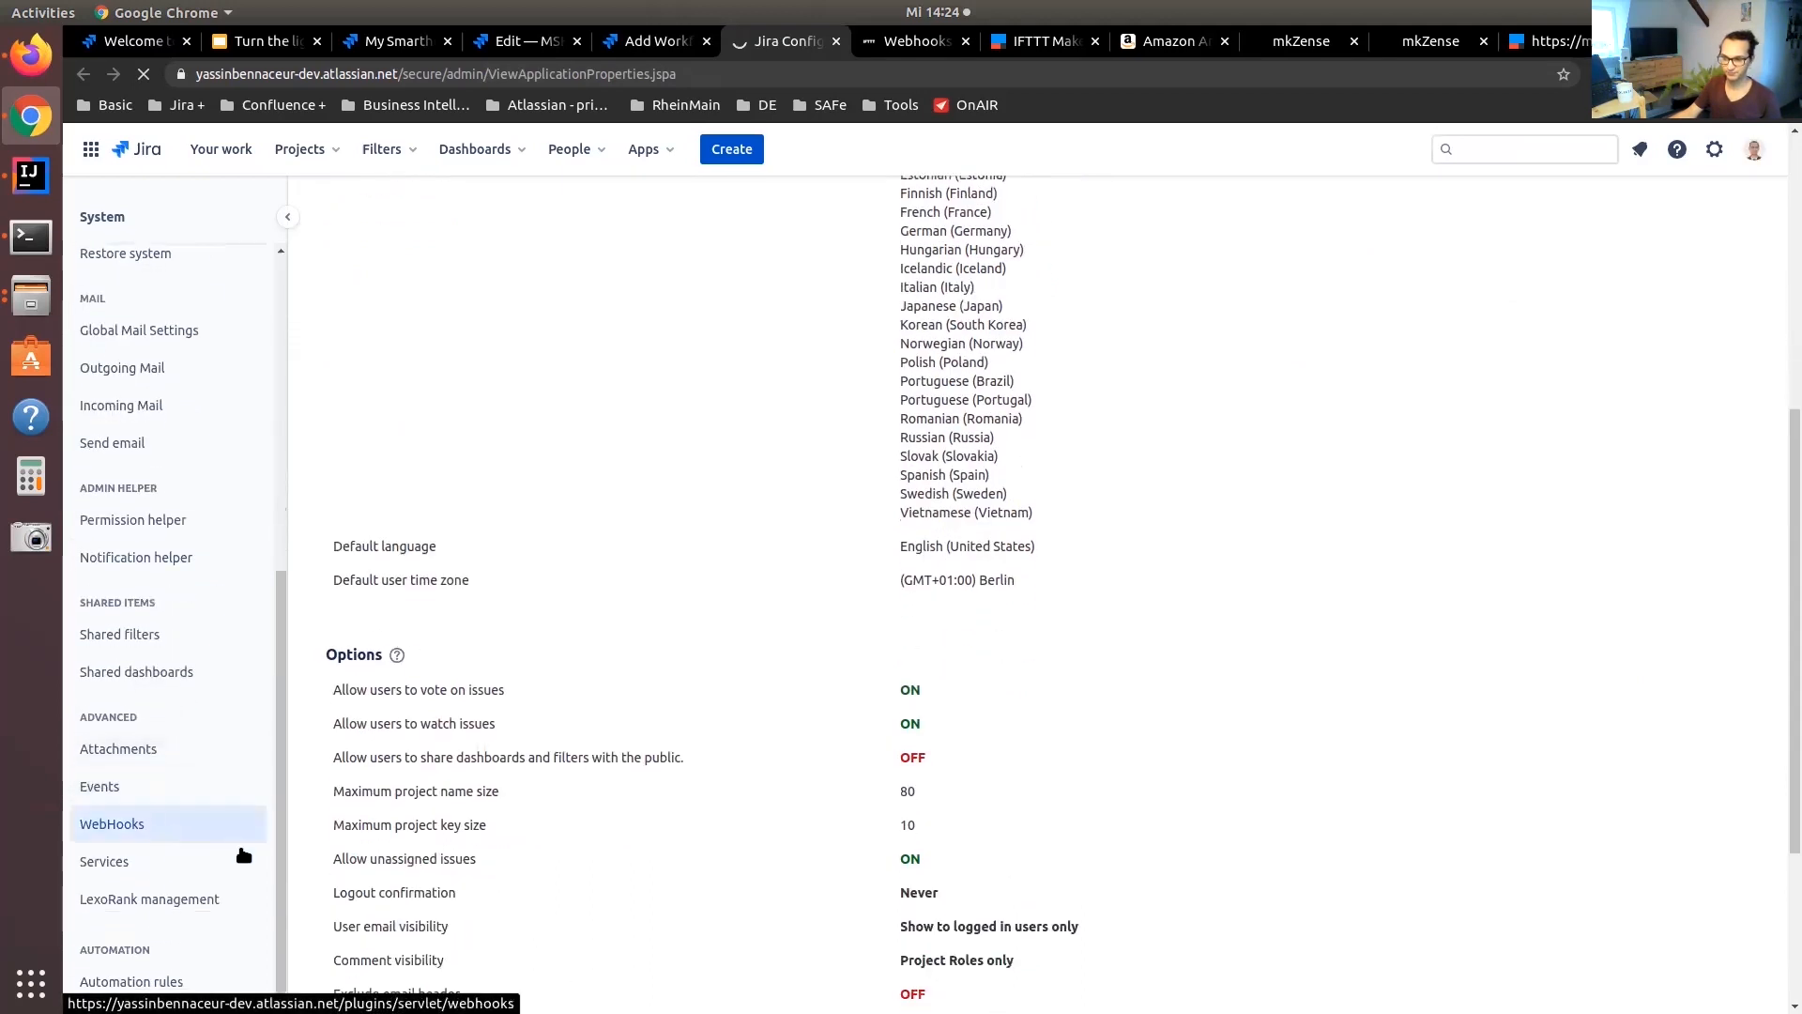
{"action": "left_click", "coordinate": [1622, 270]}
Name the webhook Light-On, paste the IFTTT light-on trigger URL with its webhook key, and create it
{"action": "triple_click", "coordinate": [834, 358]}
{"action": "type", "text": "Light-On"}
{"action": "triple_click", "coordinate": [620, 493]}
{"action": "key", "text": "ctrl+v"}
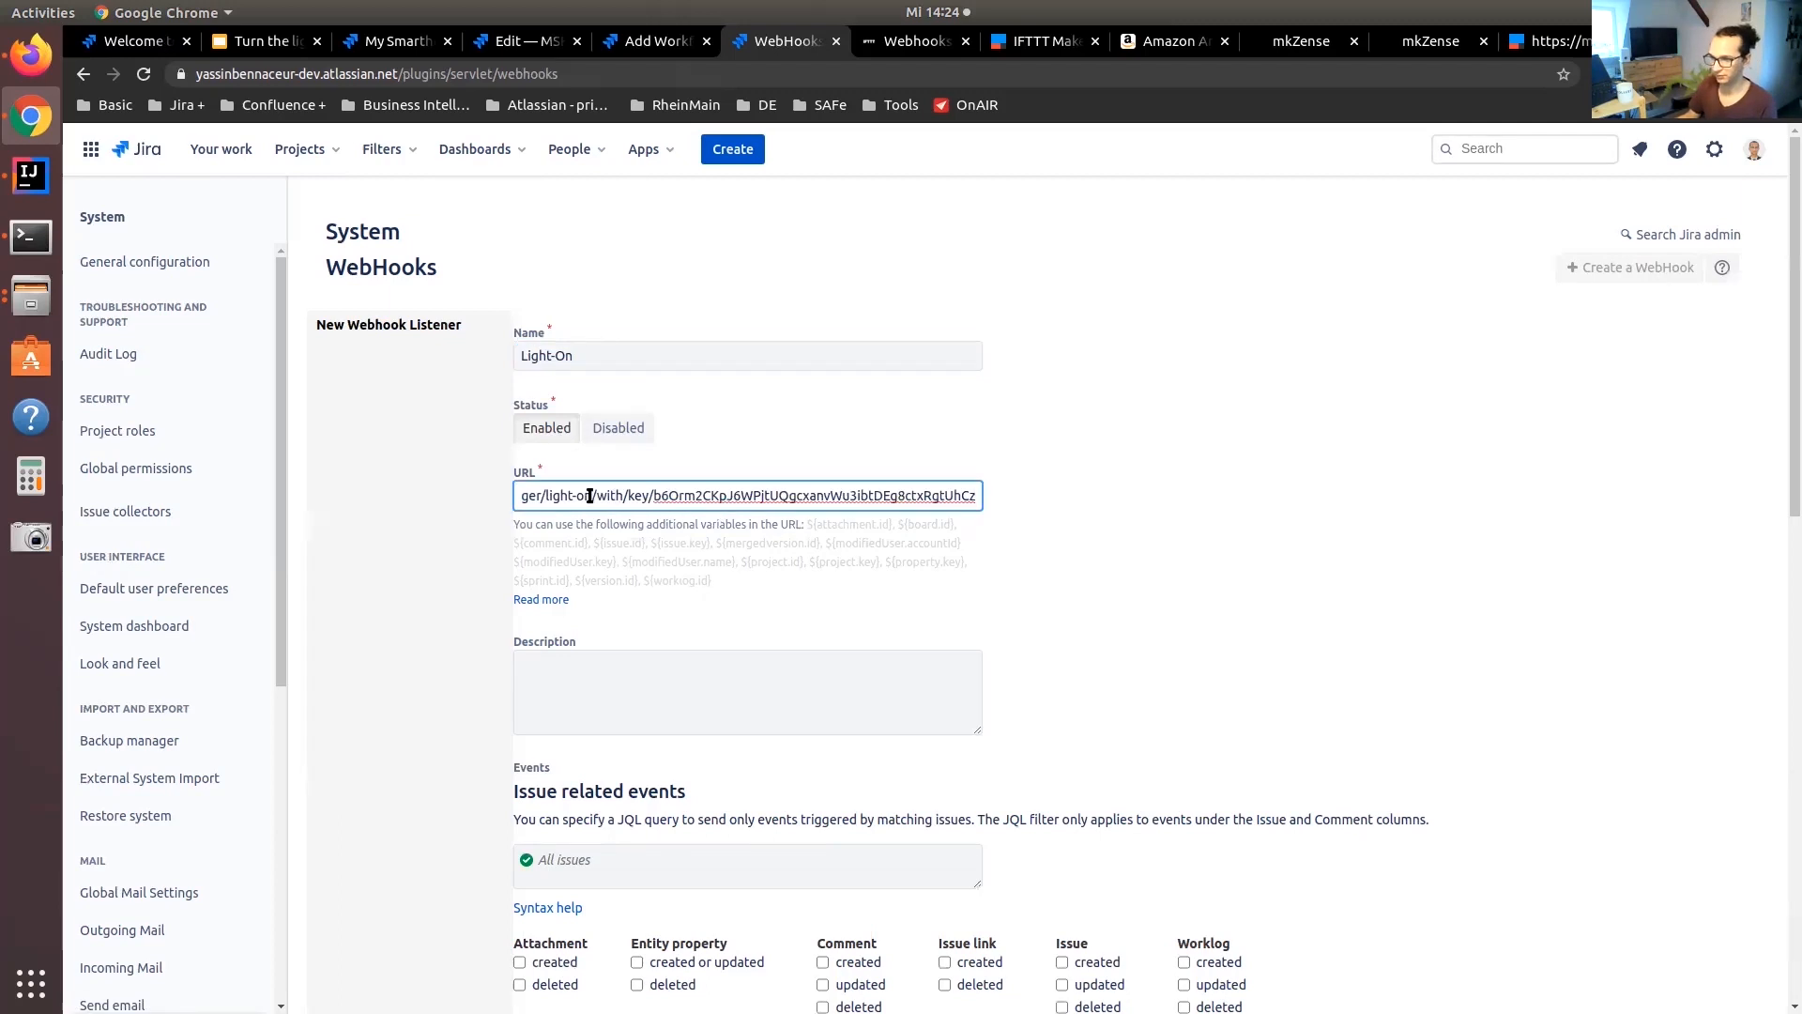
{"action": "left_click_drag", "start_coordinate": [545, 496], "coordinate": [593, 496]}
{"action": "scroll", "coordinate": [592, 496], "scroll_direction": "down", "scroll_amount": 15}
{"action": "left_click", "coordinate": [535, 982]}
Reload the ON transition's post function parameters and add the Light-On webhook
{"action": "left_click", "coordinate": [642, 43]}
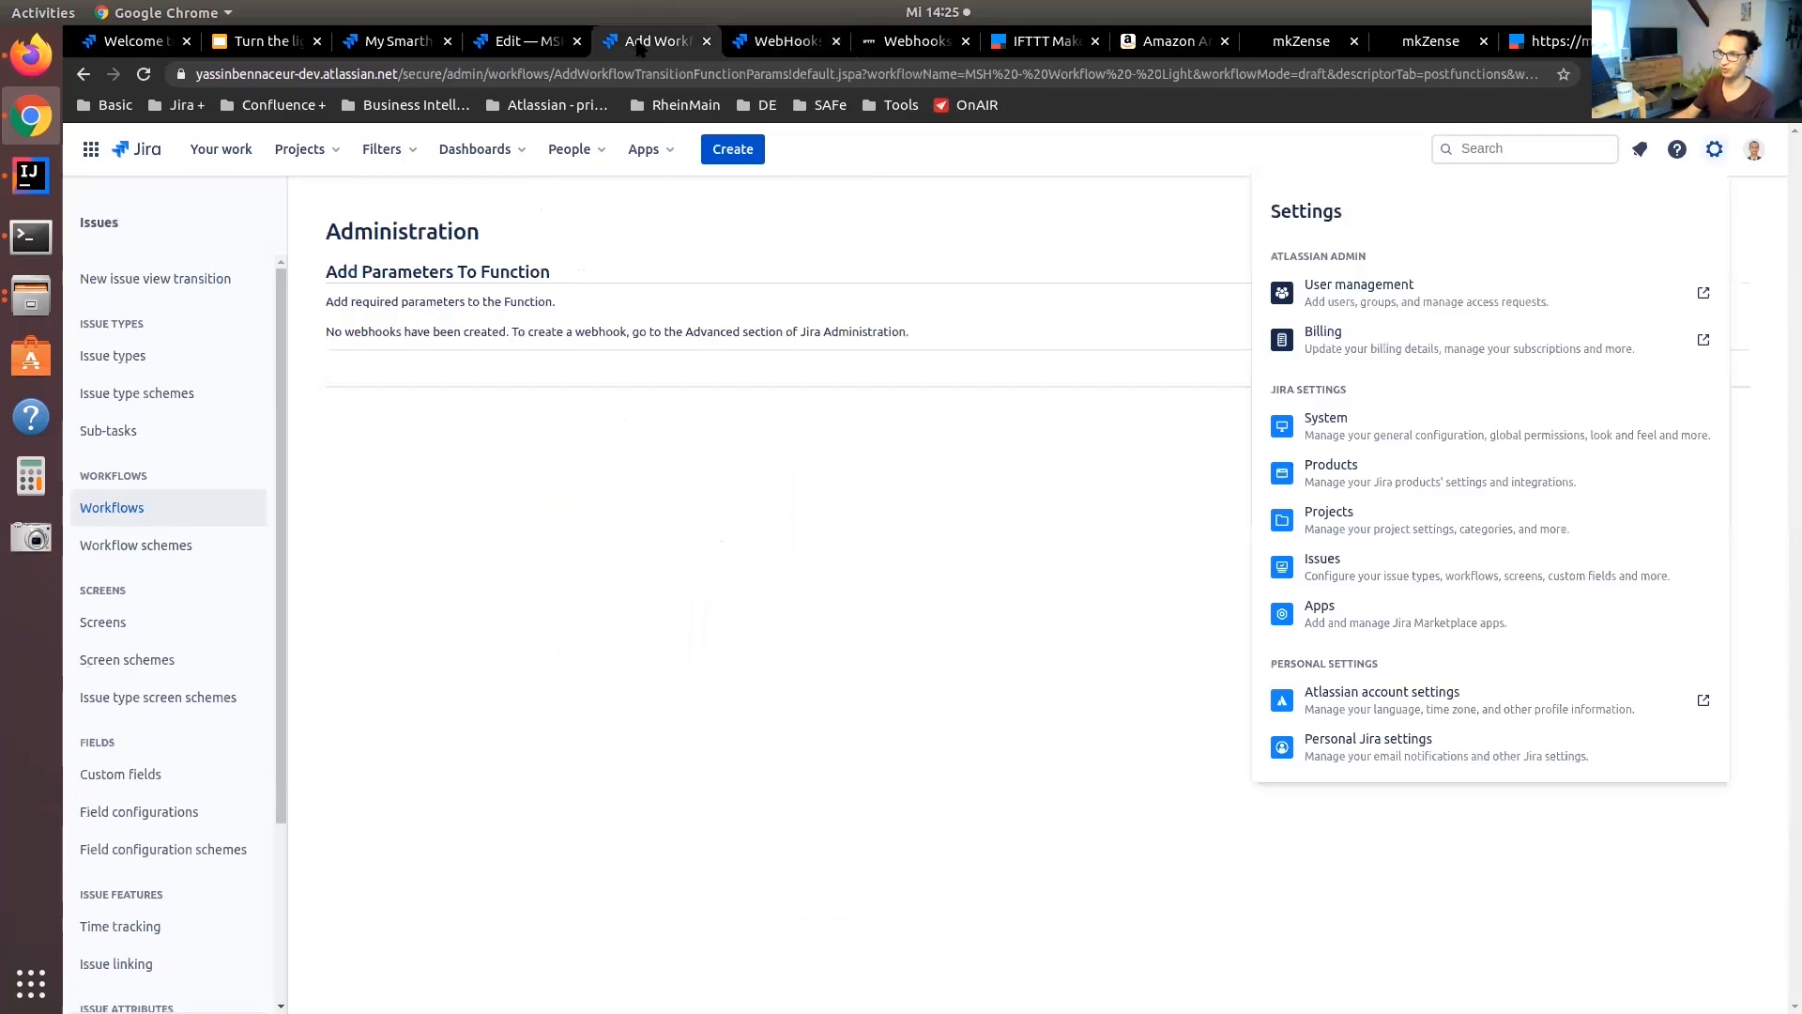
{"action": "left_click", "coordinate": [797, 512]}
{"action": "key", "text": "F5"}
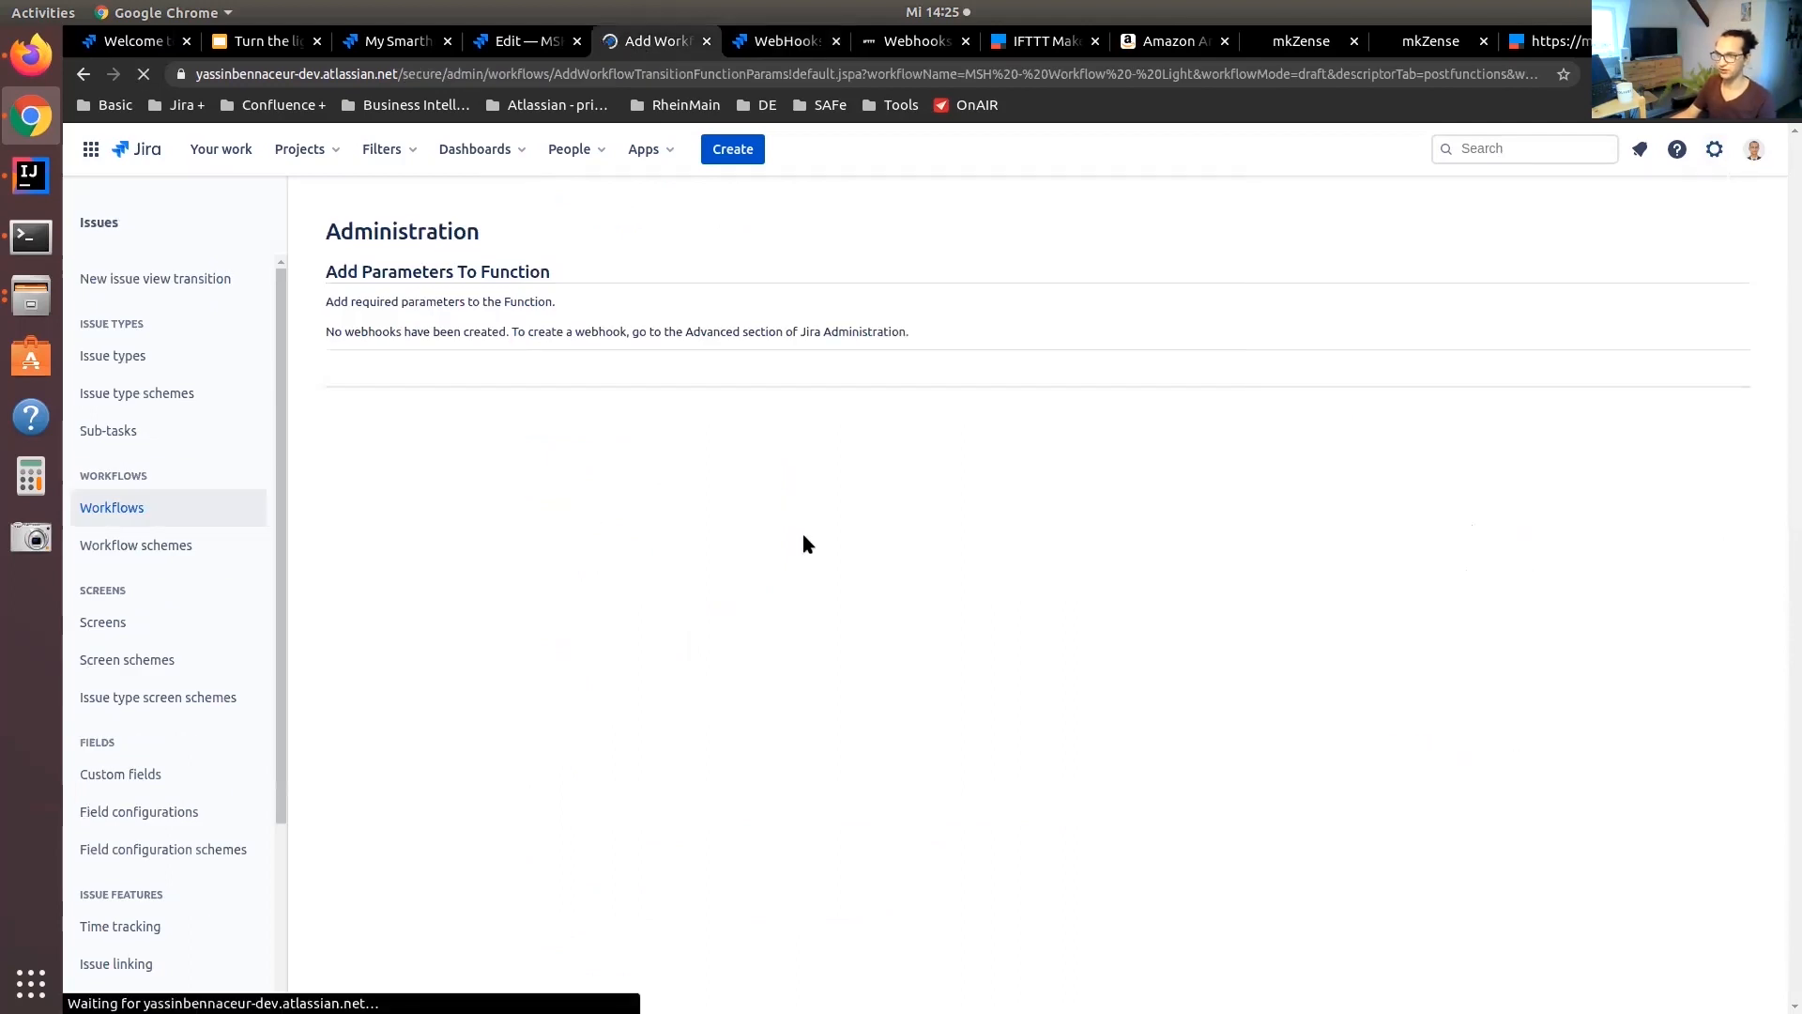
{"action": "left_click", "coordinate": [544, 333]}
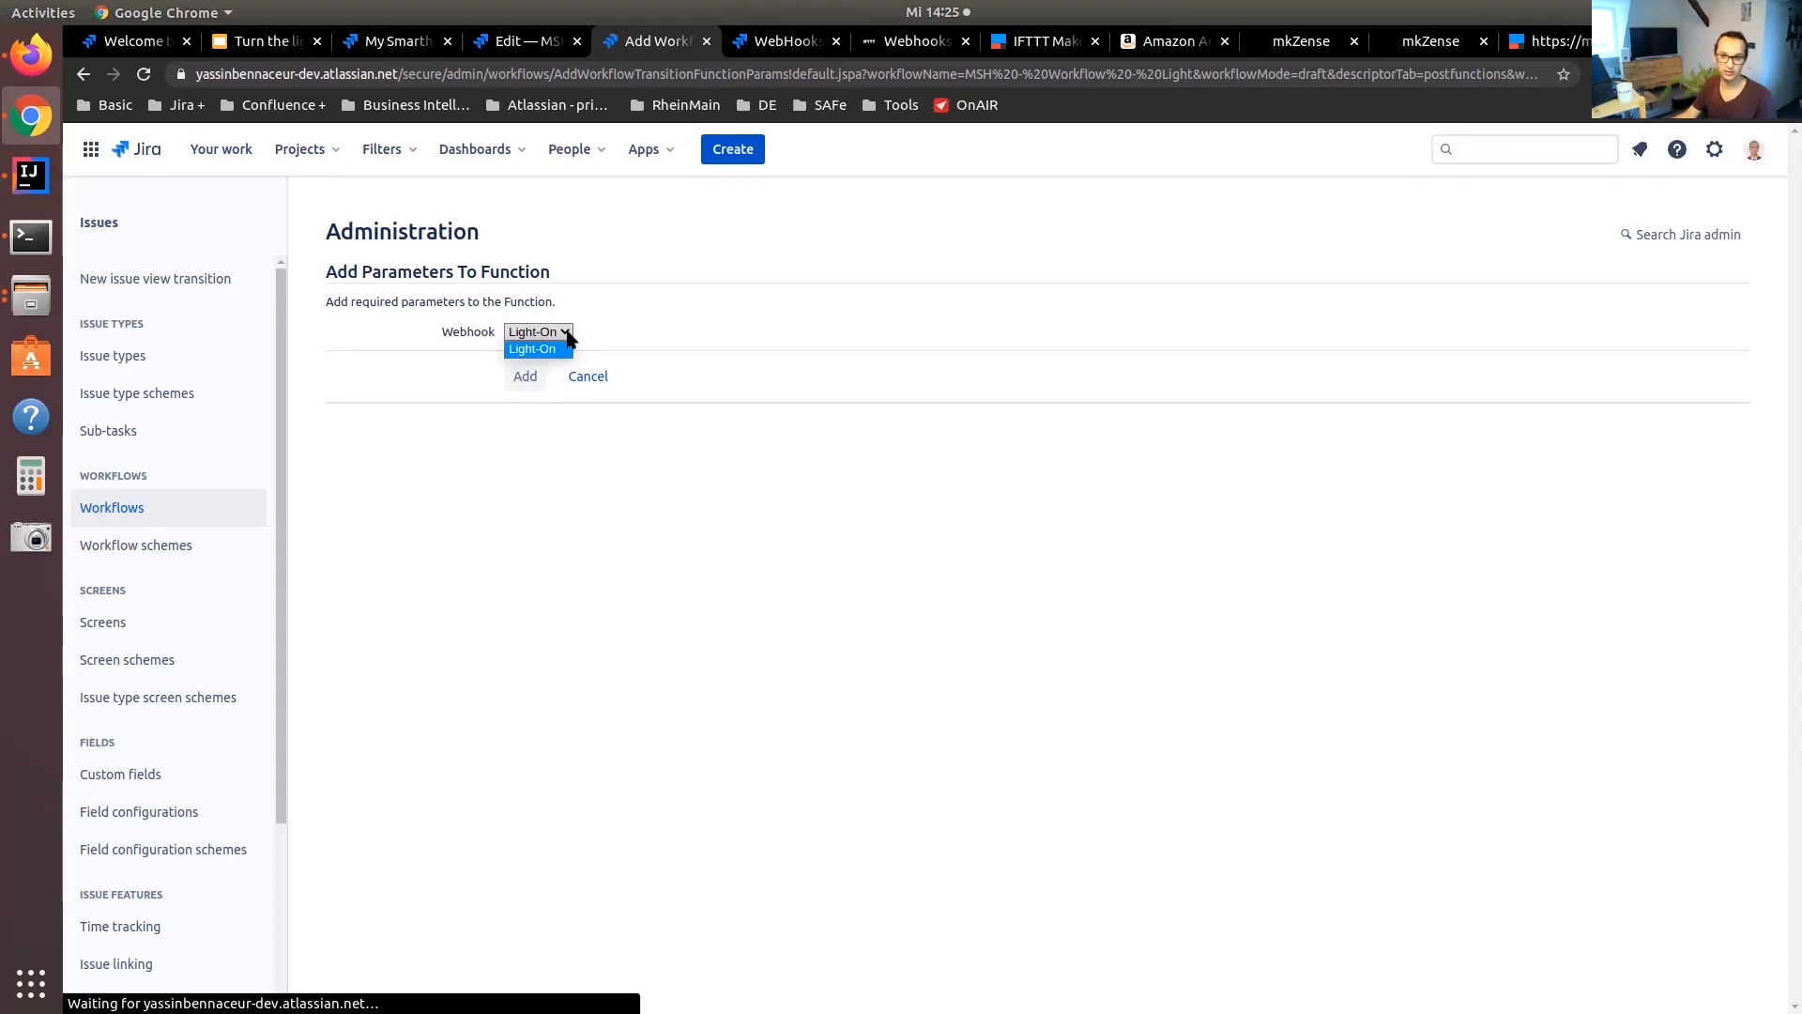
{"action": "left_click", "coordinate": [537, 349]}
{"action": "left_click", "coordinate": [526, 379]}
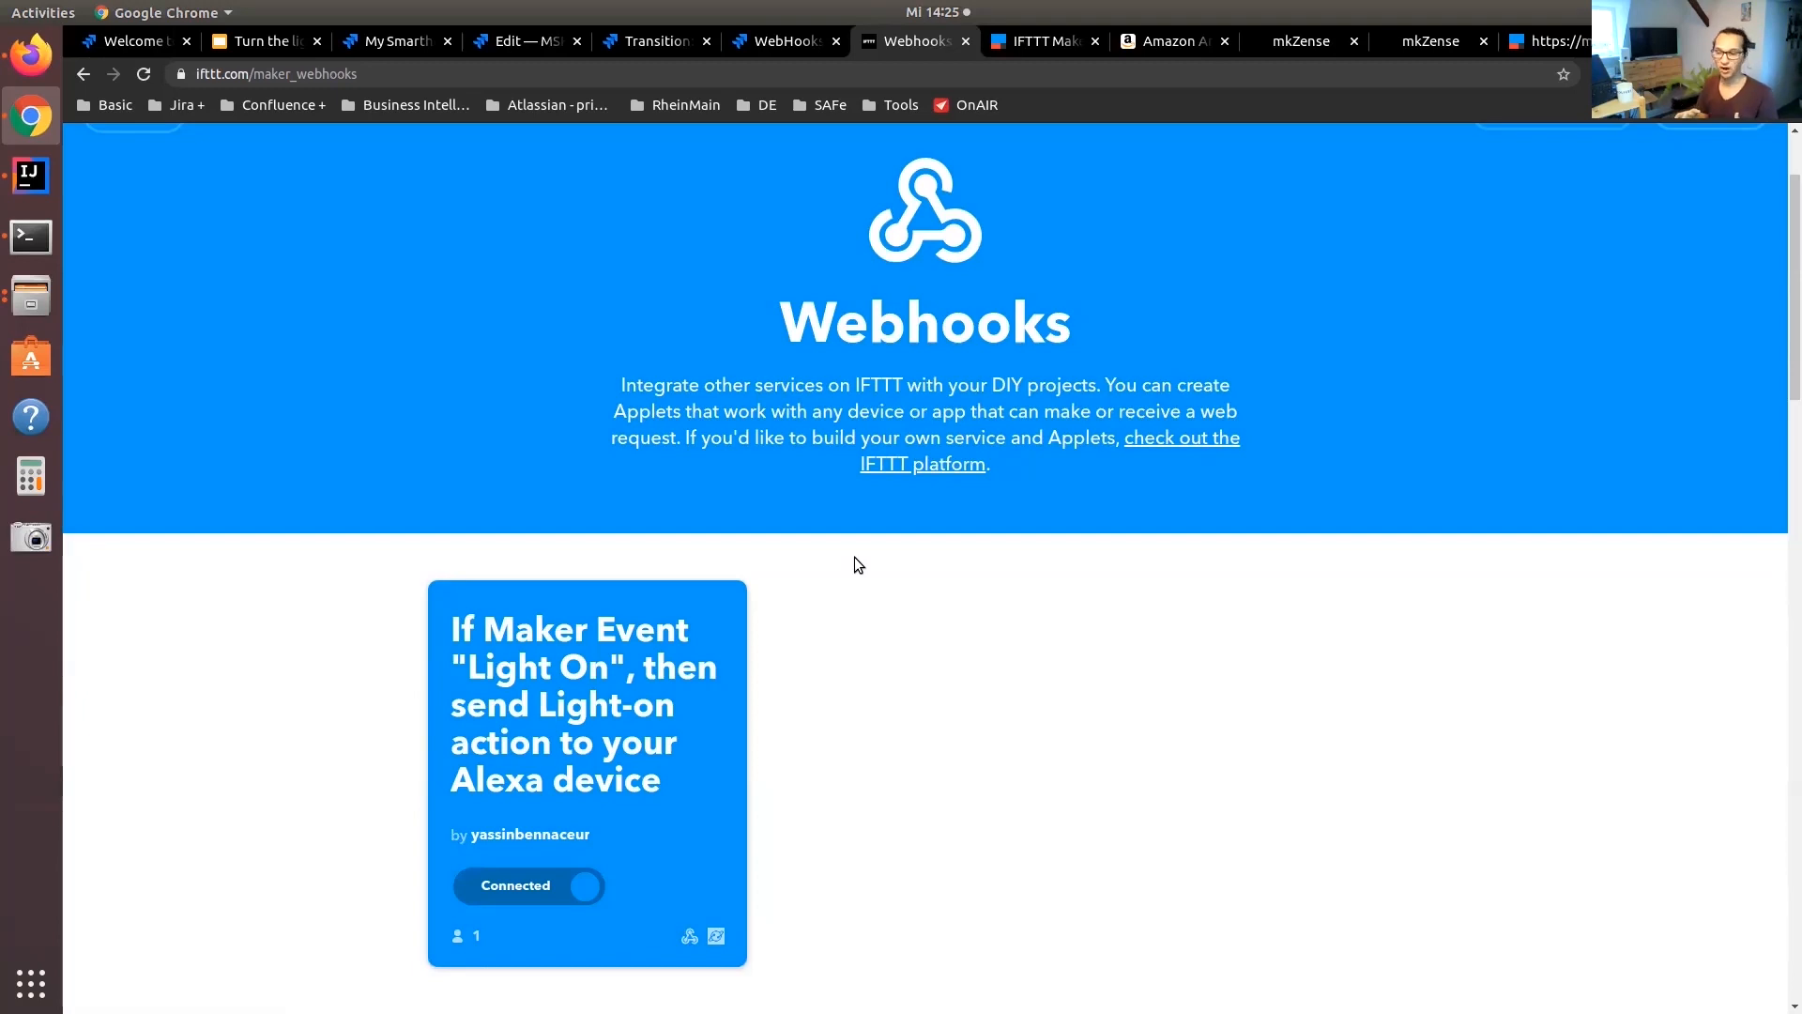
Start a new IFTTT applet with a Webhooks Receive a web request trigger for the event light-off
{"action": "scroll", "coordinate": [855, 561], "scroll_direction": "up", "scroll_amount": 3}
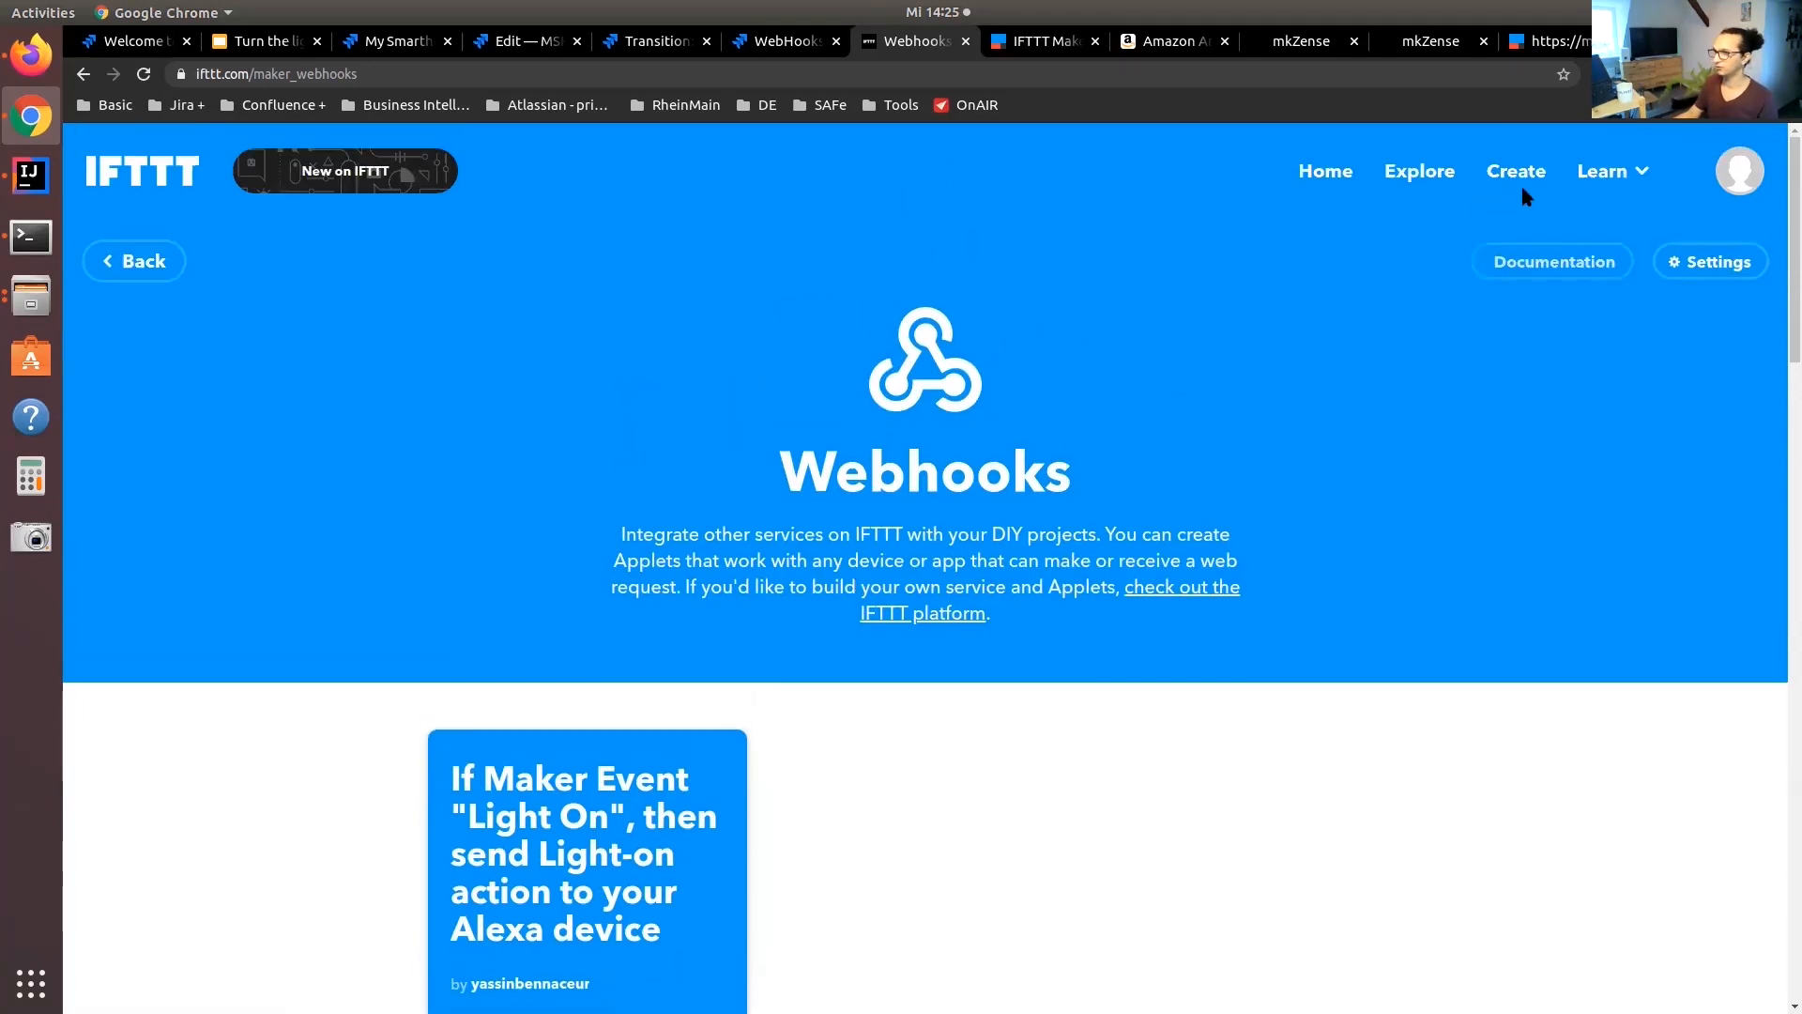
{"action": "left_click", "coordinate": [1520, 182]}
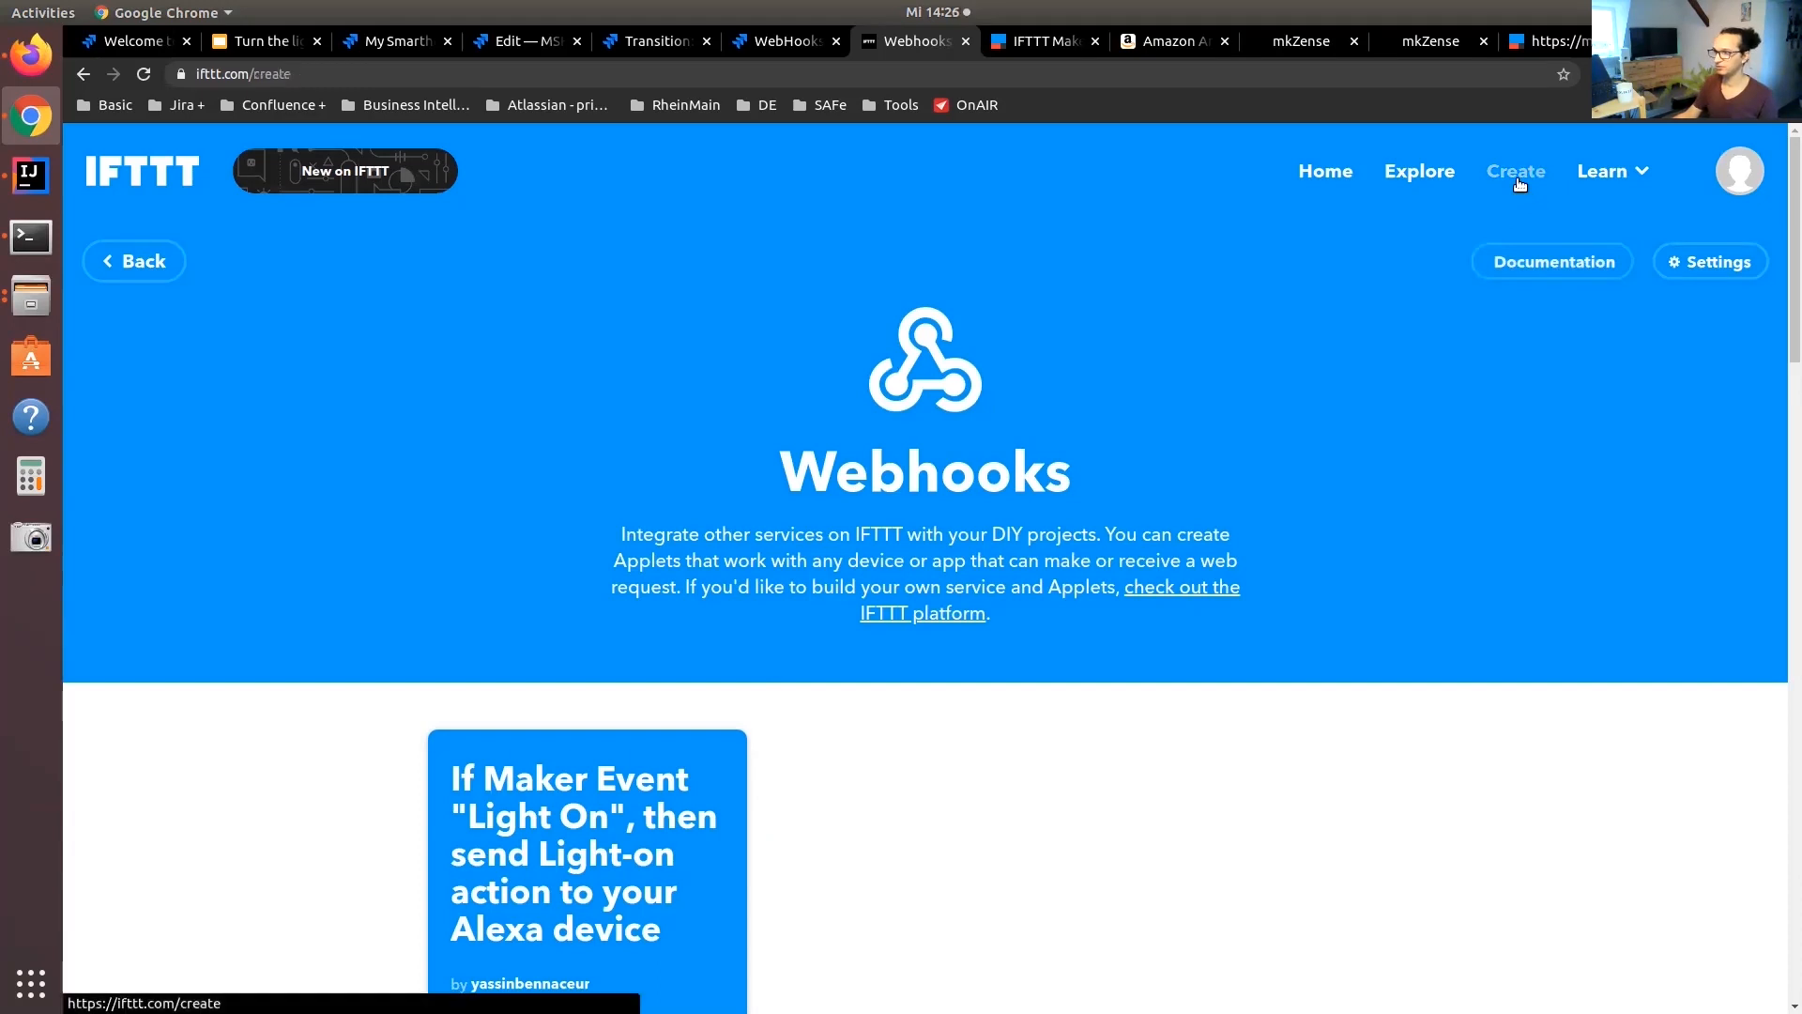
{"action": "left_click", "coordinate": [1175, 507]}
{"action": "left_click", "coordinate": [764, 333]}
{"action": "type", "text": "webh"}
{"action": "left_click", "coordinate": [934, 516]}
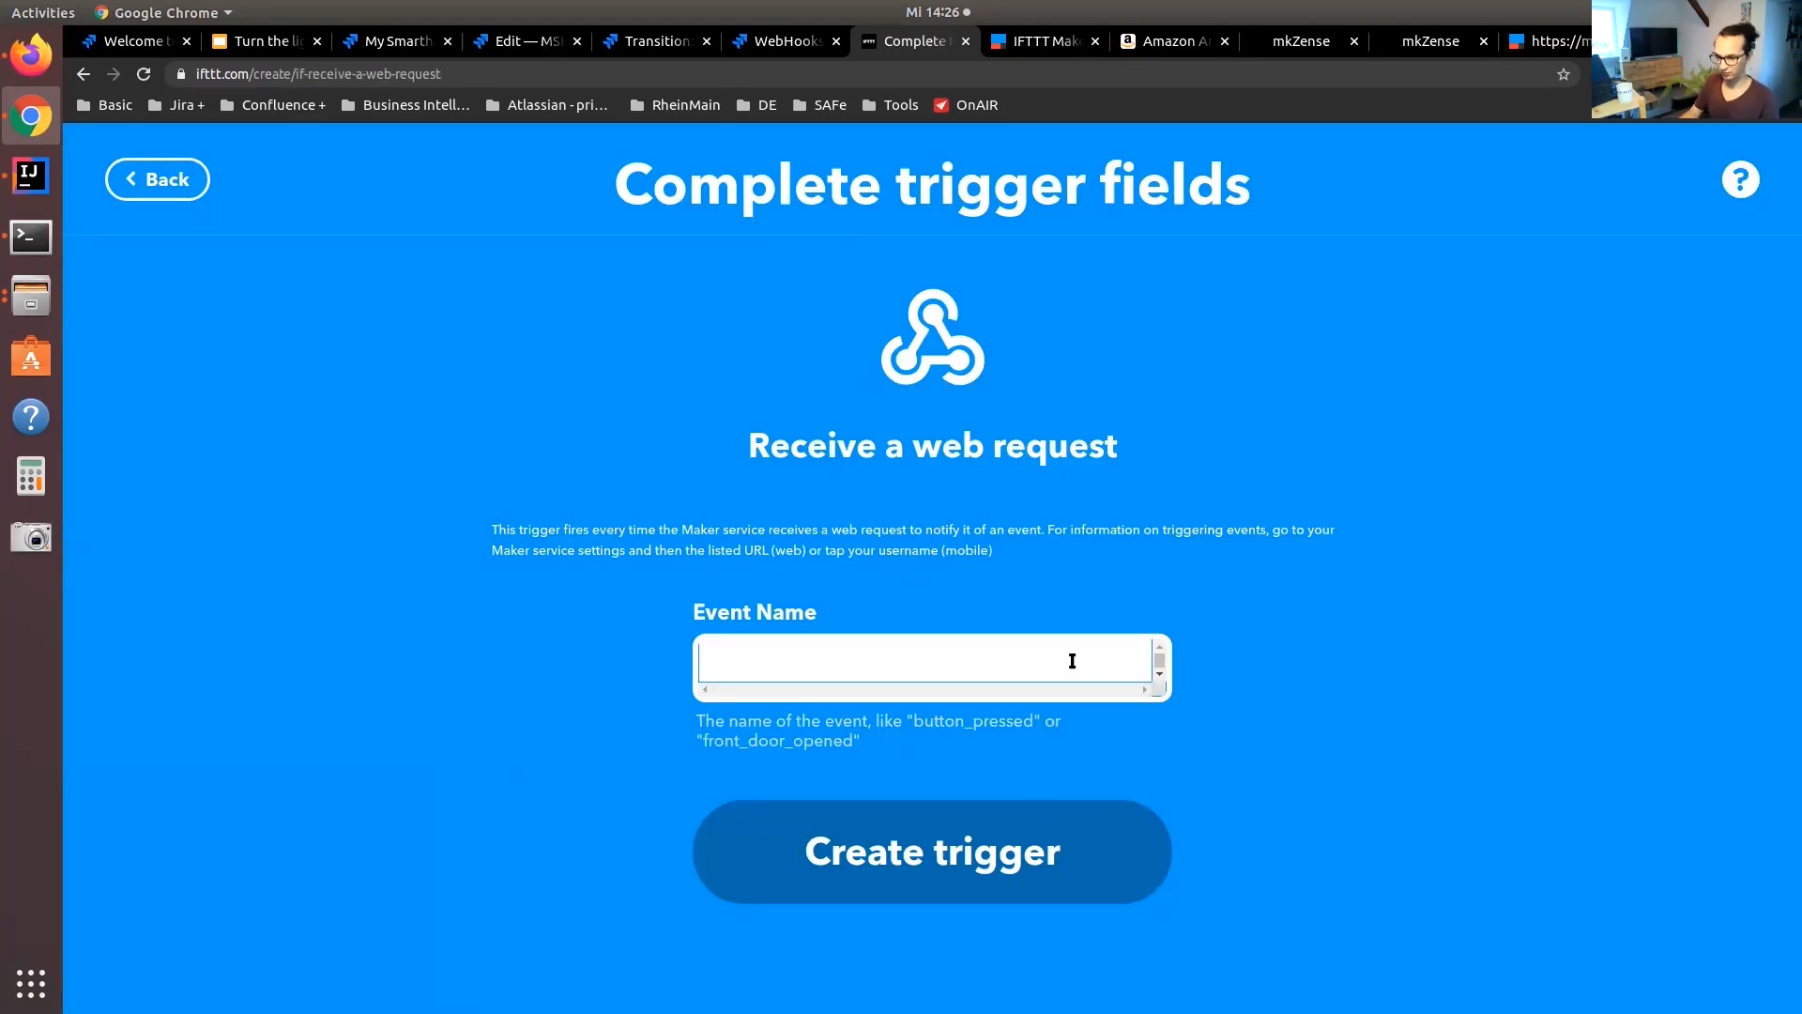
{"action": "left_click", "coordinate": [1072, 660]}
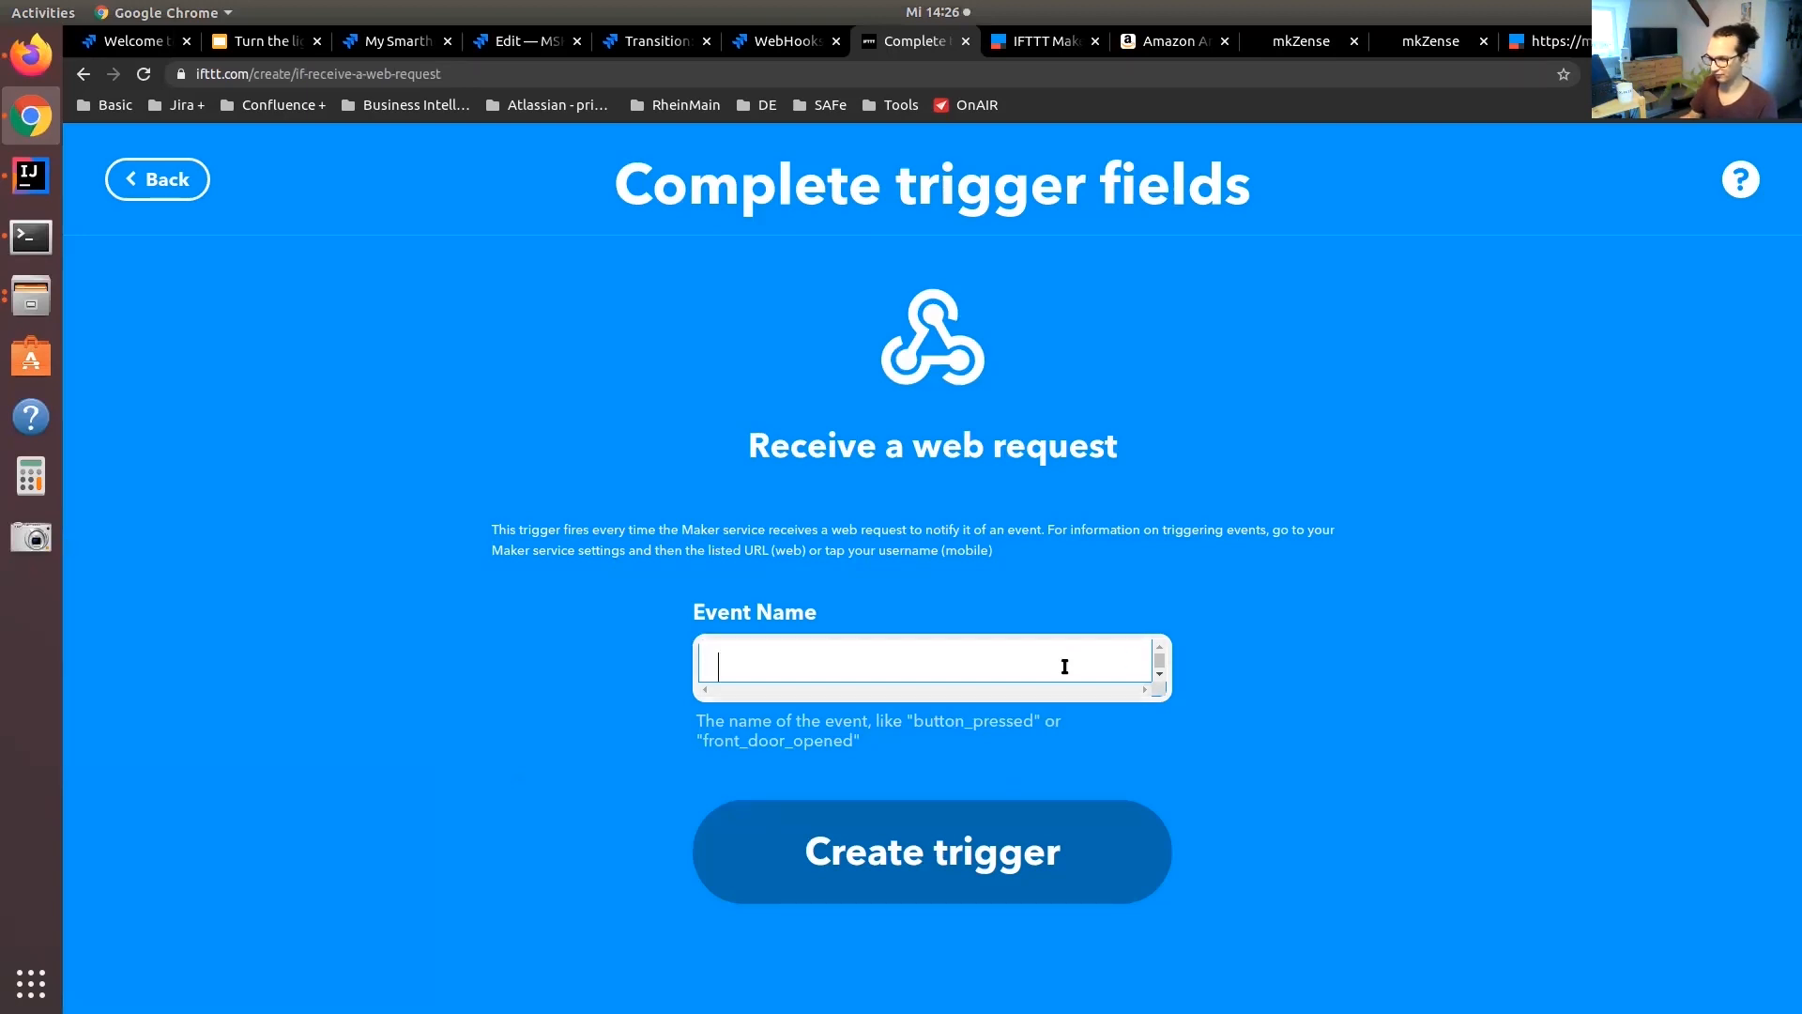
{"action": "type", "text": "light-off"}
{"action": "left_click", "coordinate": [988, 868]}
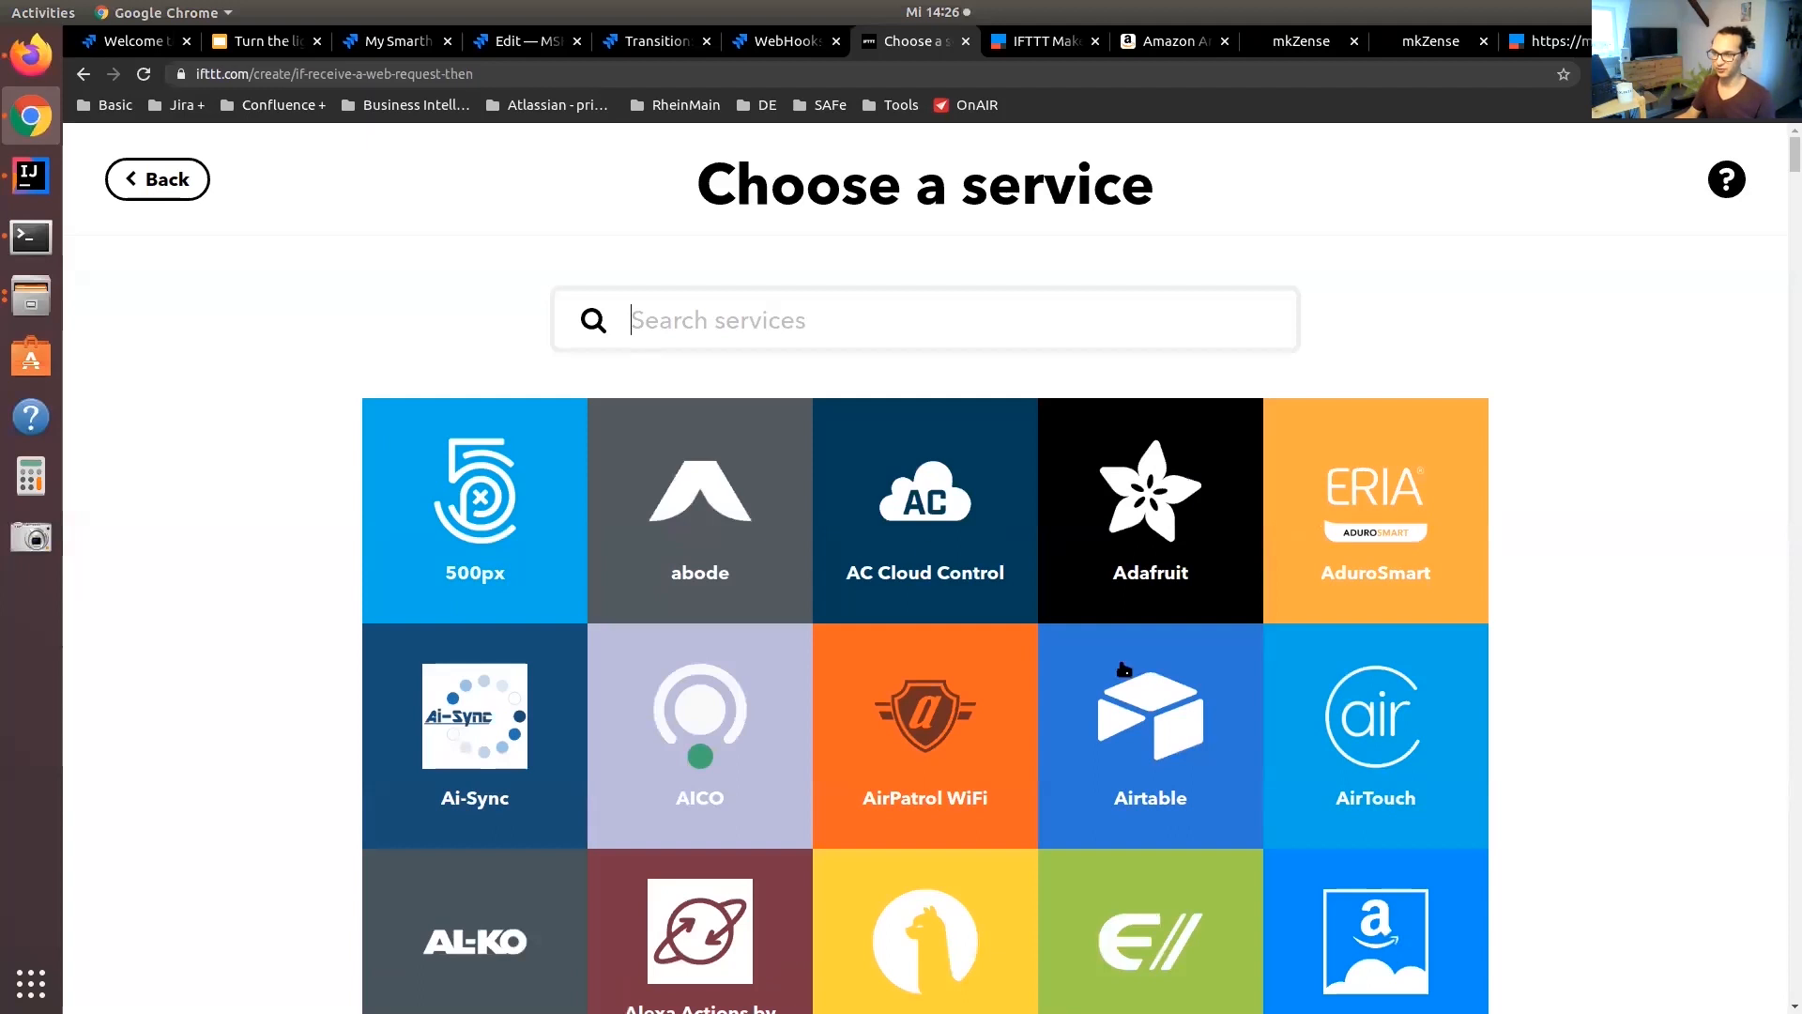
Add the Alexa Actions by mkZense action set to Light-off and finish the applet
{"action": "type", "text": "alexa"}
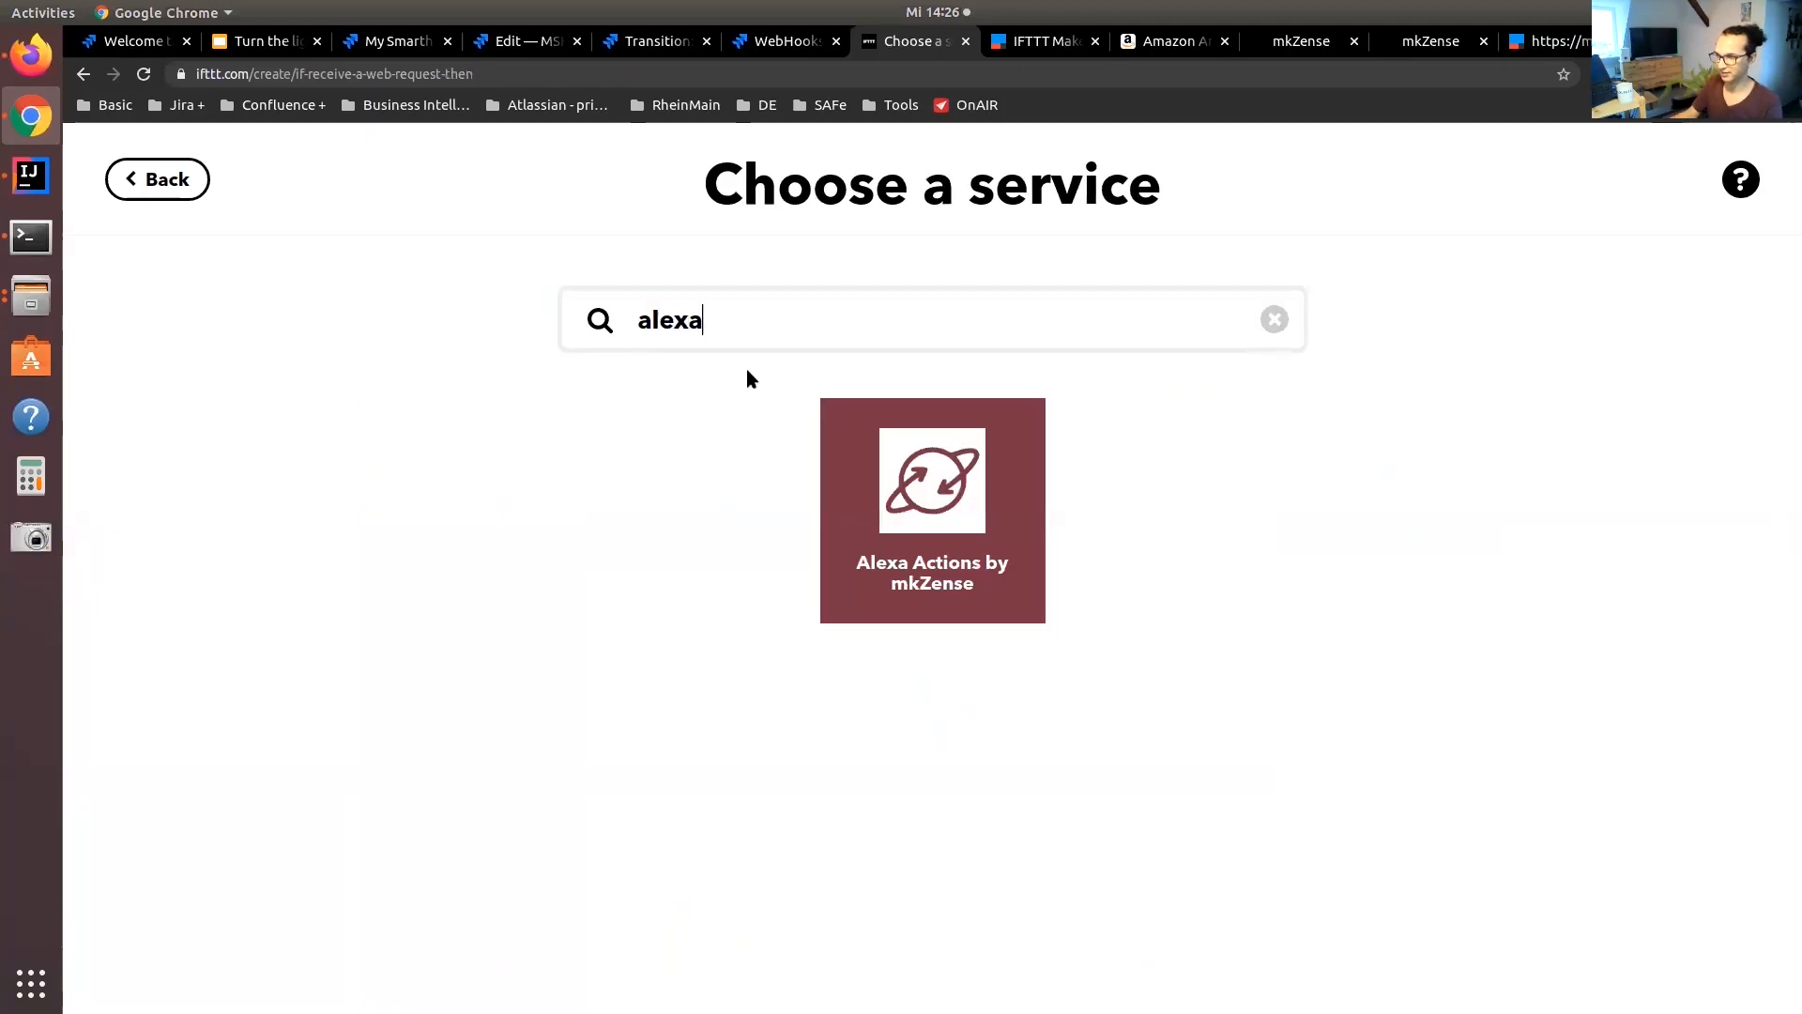
{"action": "left_click", "coordinate": [976, 549]}
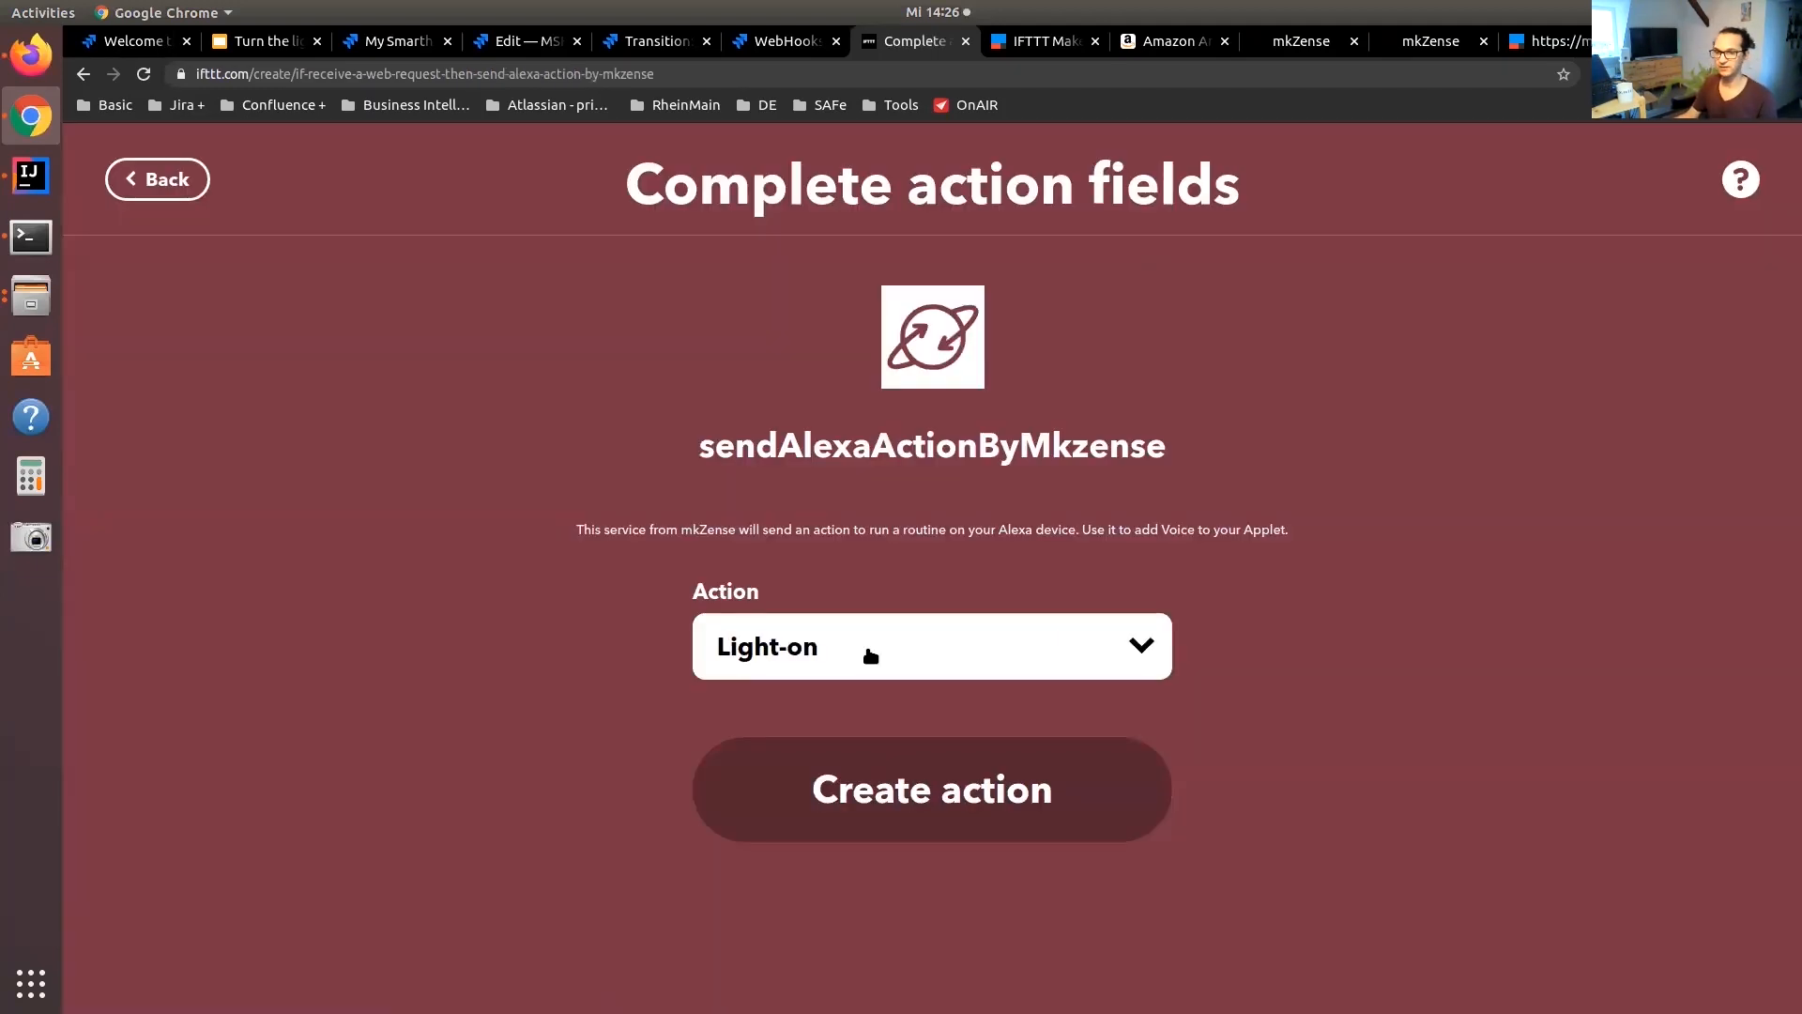
{"action": "left_click", "coordinate": [870, 654]}
{"action": "left_click", "coordinate": [828, 723]}
{"action": "left_click", "coordinate": [950, 788]}
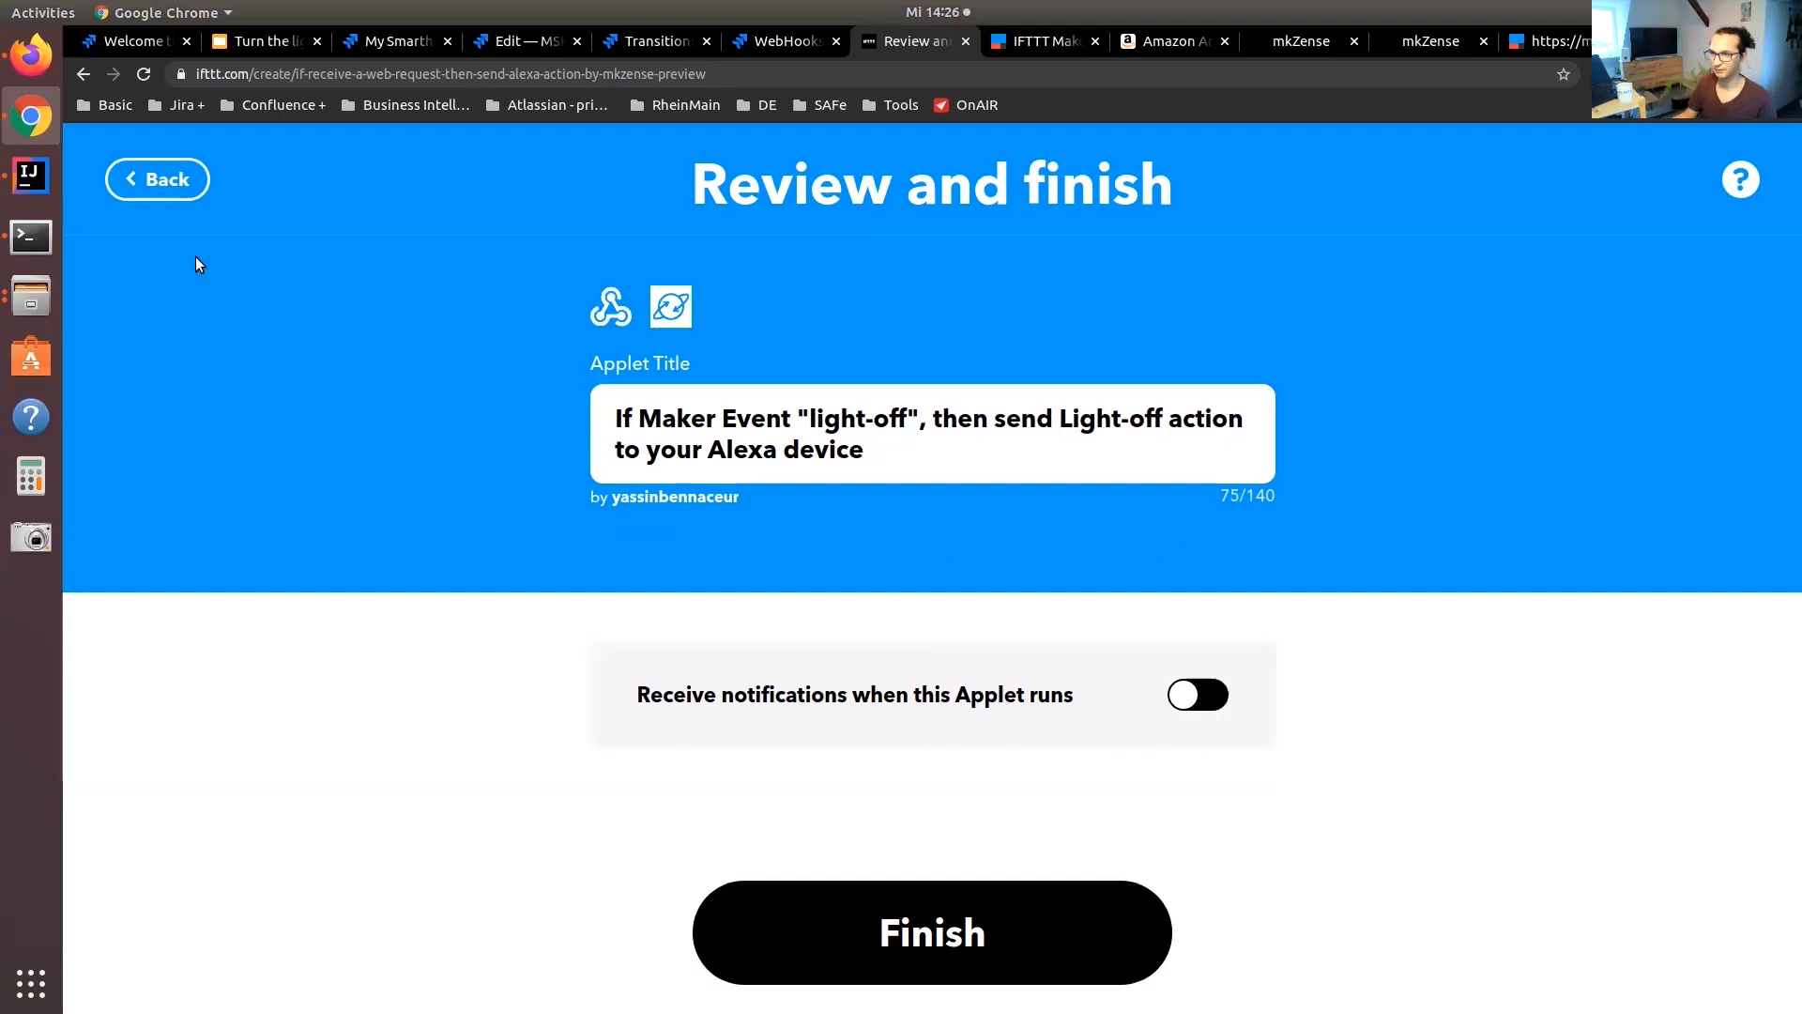
{"action": "left_click", "coordinate": [1113, 909]}
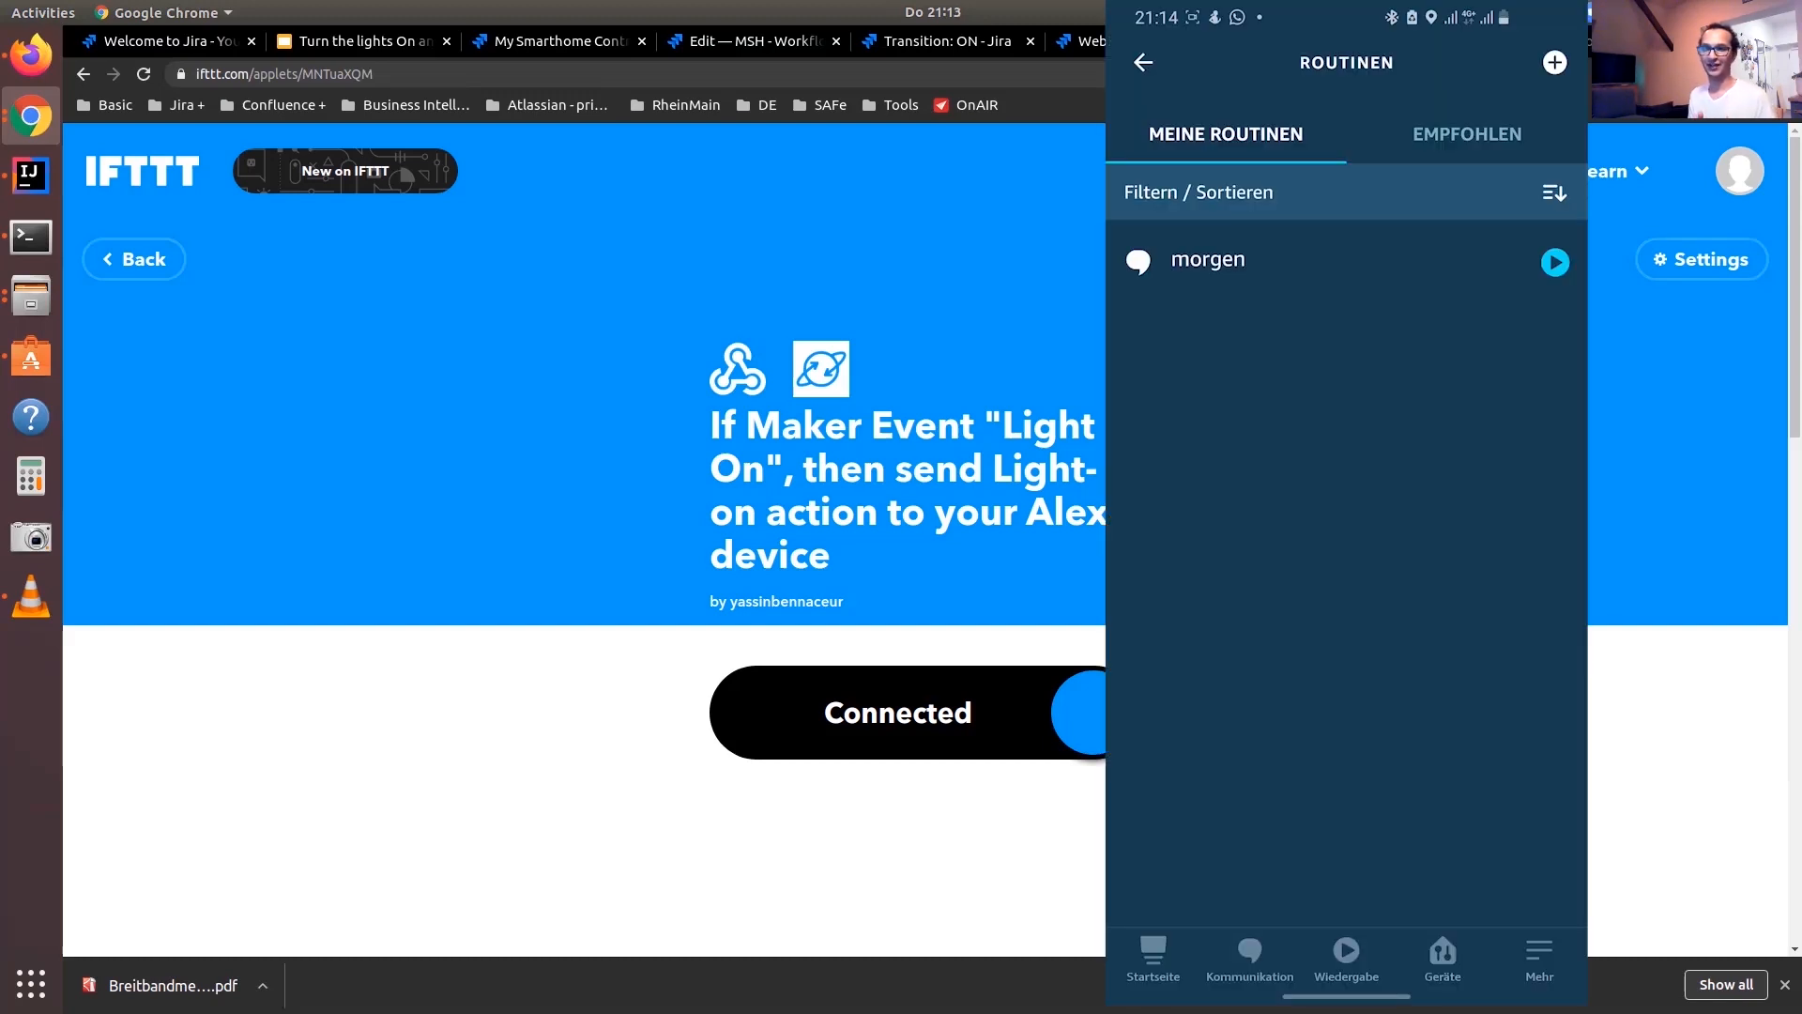
Create a new routine in the Alexa app and name it light-on
{"action": "left_click", "coordinate": [1556, 63]}
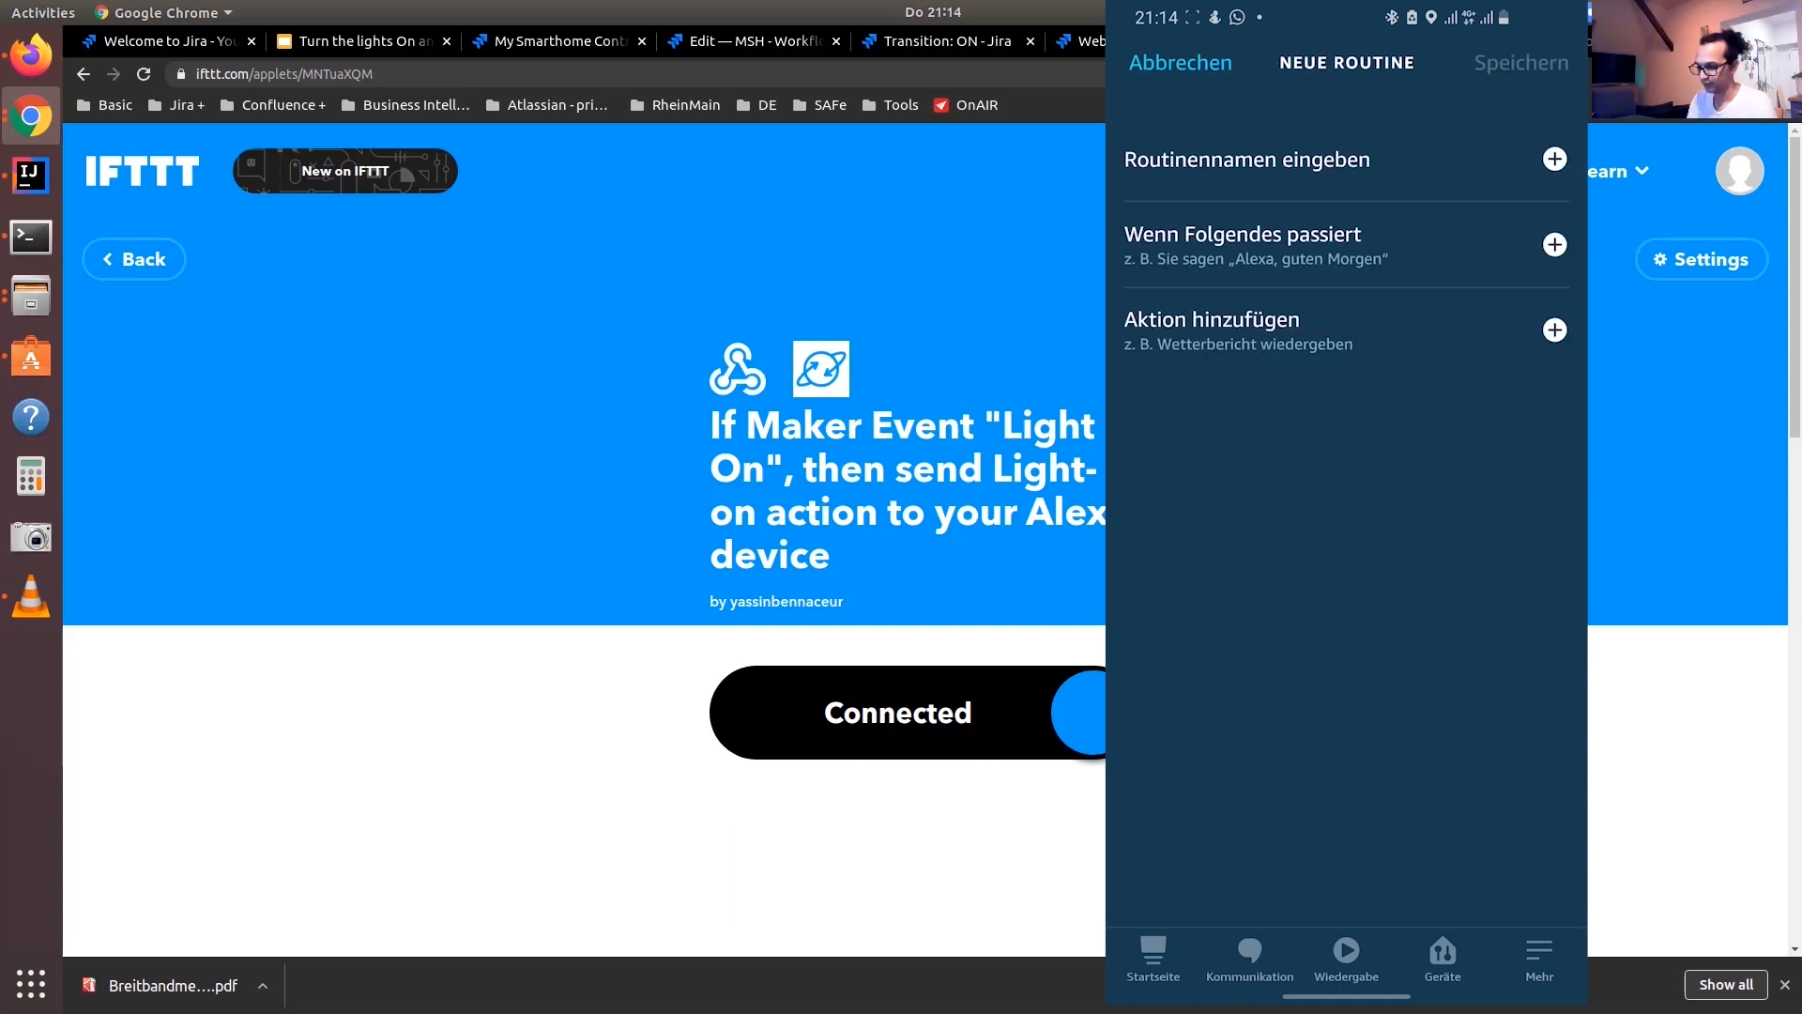
{"action": "left_click", "coordinate": [1555, 159]}
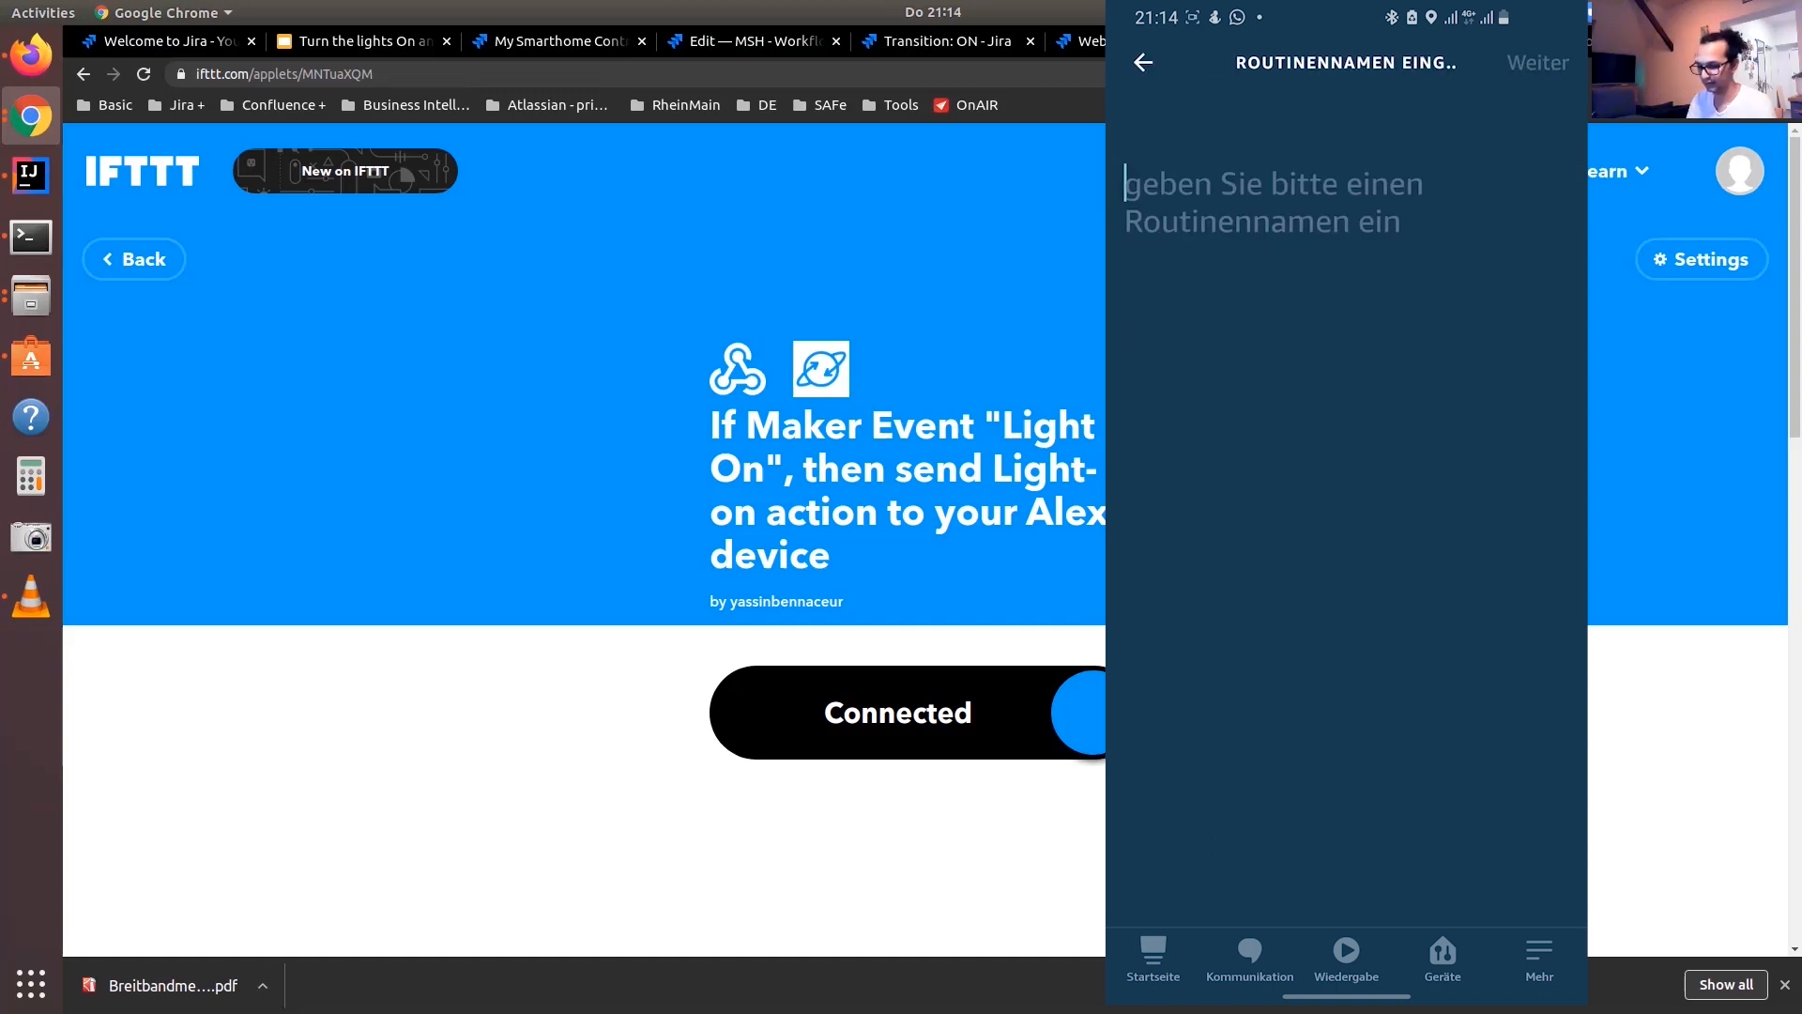
{"action": "type", "text": "turn"}
{"action": "left_click", "coordinate": [1142, 913]}
{"action": "key", "text": "BackSpace"}
{"action": "key", "text": "BackSpace"}
{"action": "key", "text": "BackSpace"}
{"action": "key", "text": "BackSpace"}
{"action": "type", "text": "light"}
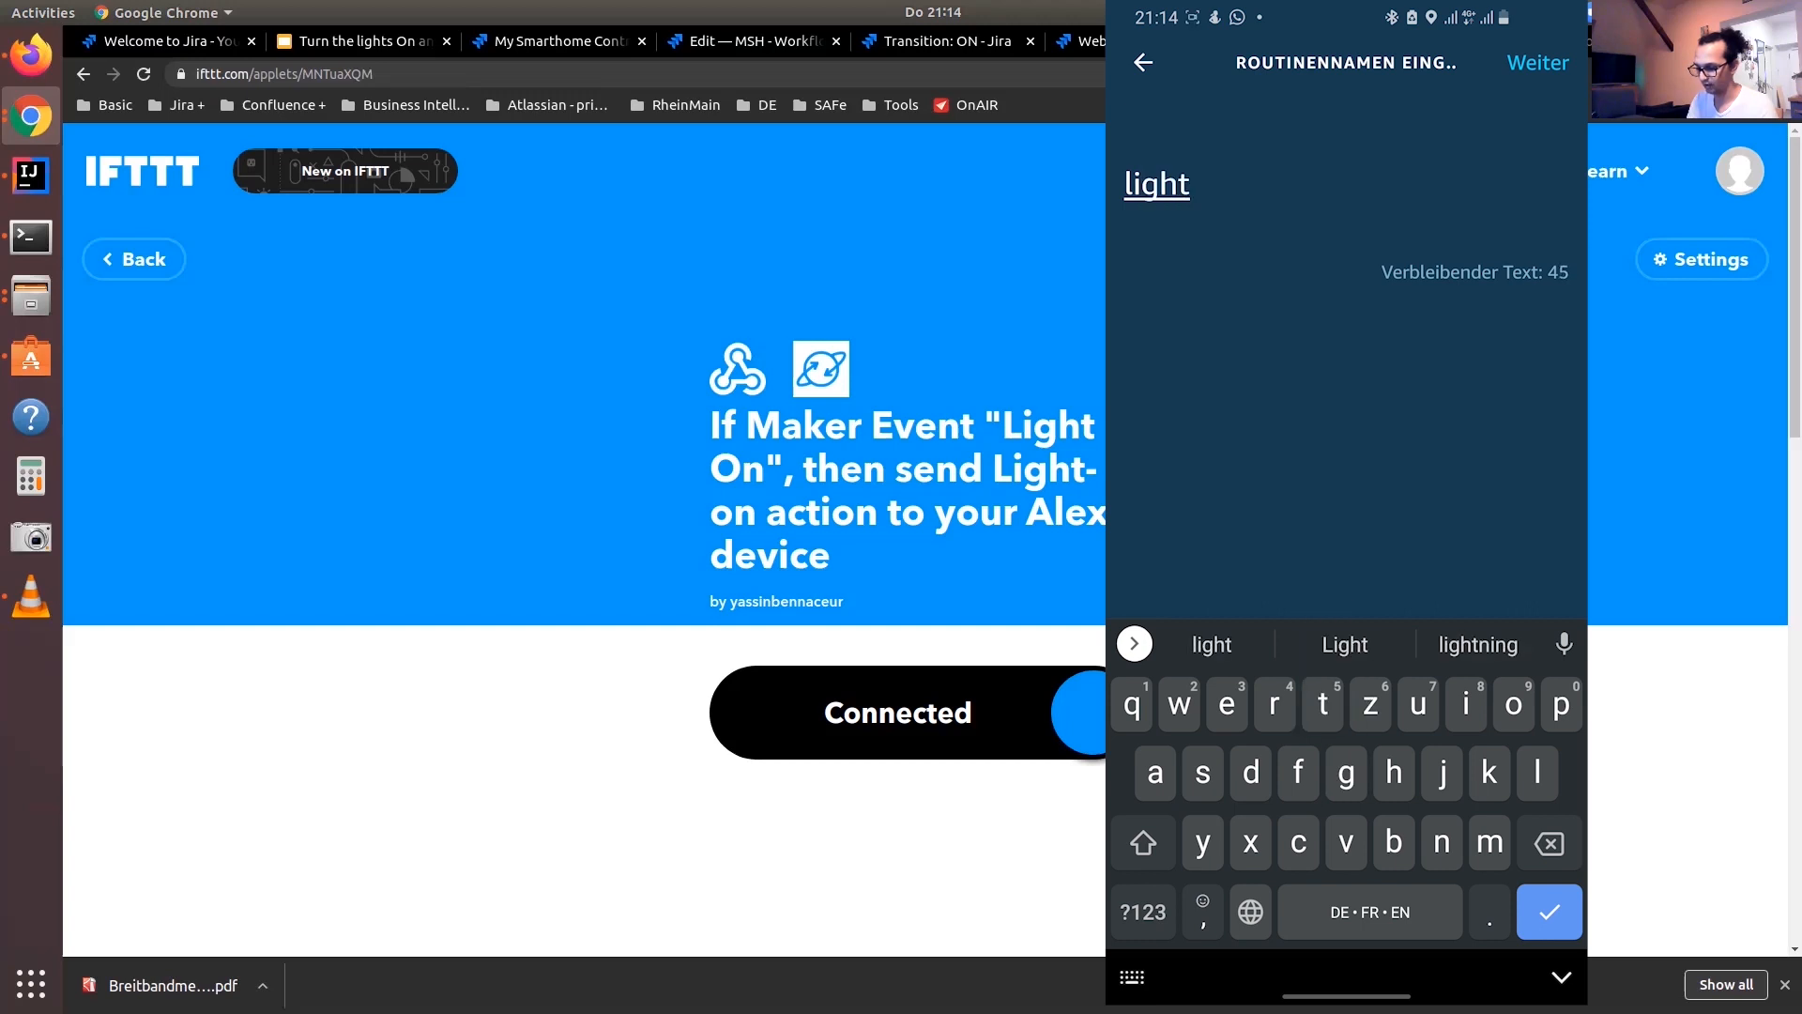
{"action": "left_click", "coordinate": [1142, 912]}
{"action": "type", "text": "-on"}
{"action": "left_click", "coordinate": [1538, 62]}
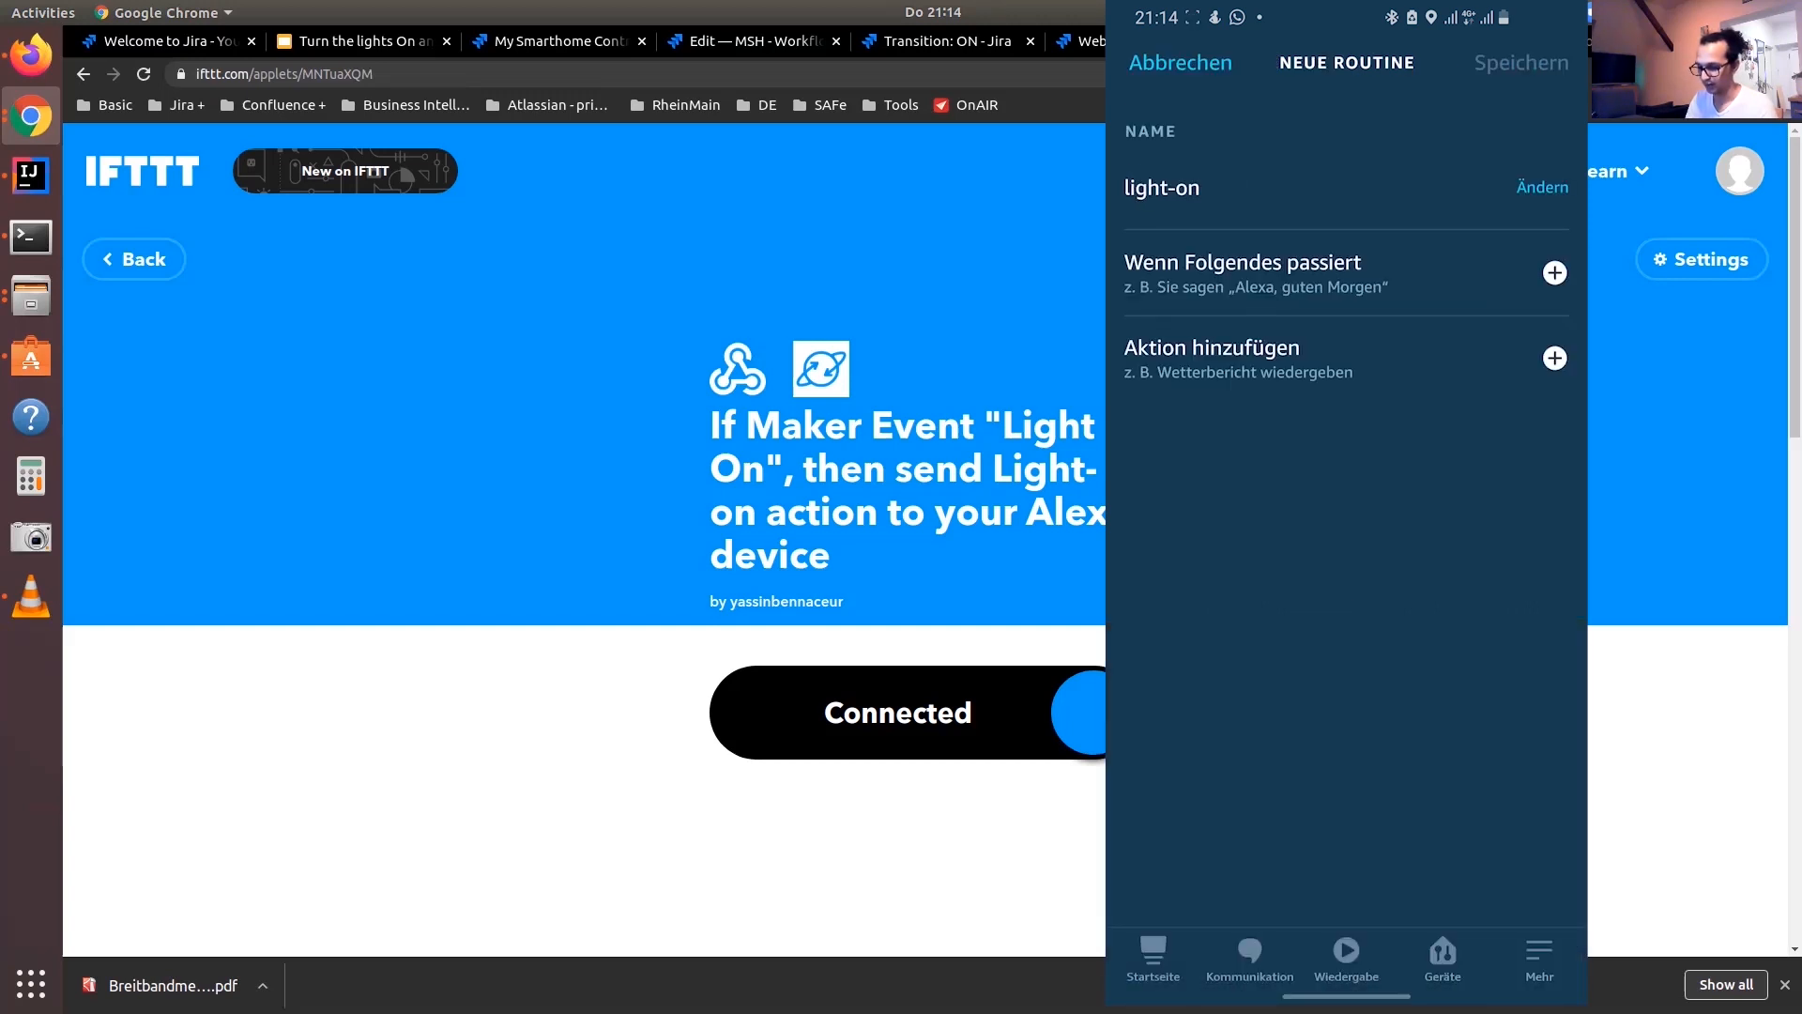
Set the routine's trigger to the Smart Home device Light-on being pressed and save the trigger
{"action": "left_click", "coordinate": [1555, 273]}
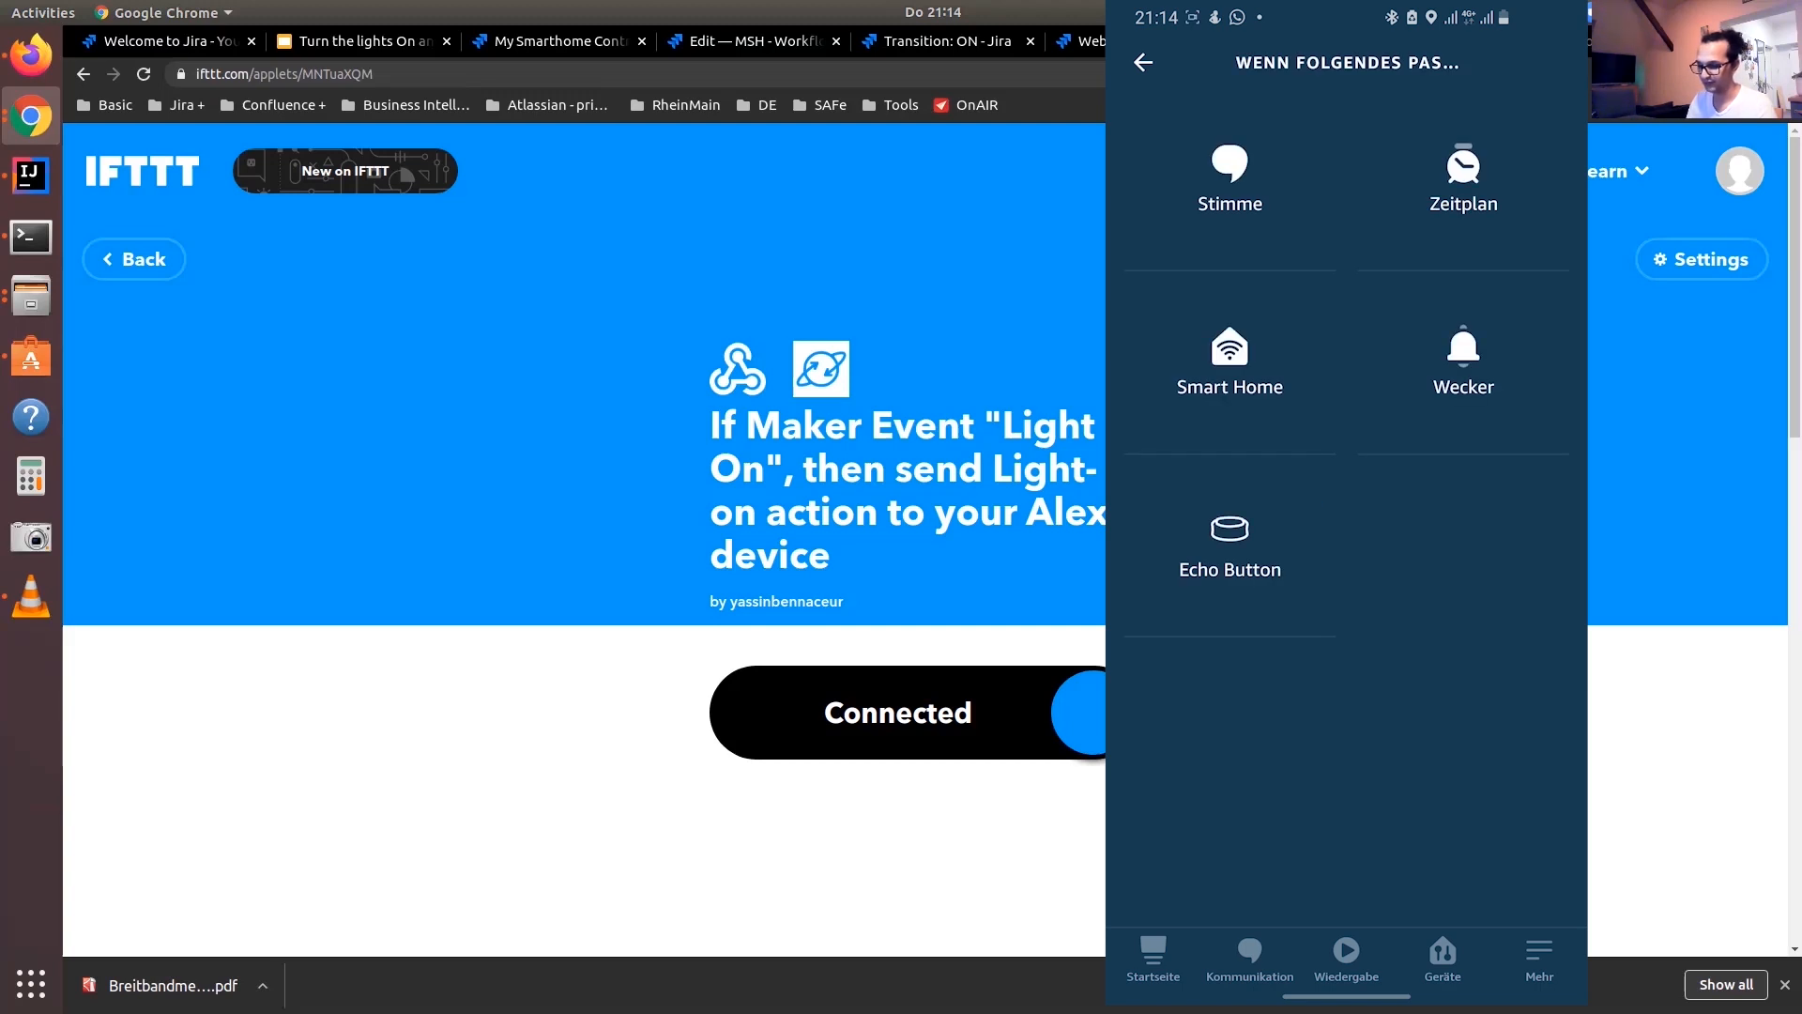
{"action": "left_click", "coordinate": [1230, 361]}
{"action": "left_click", "coordinate": [1221, 301]}
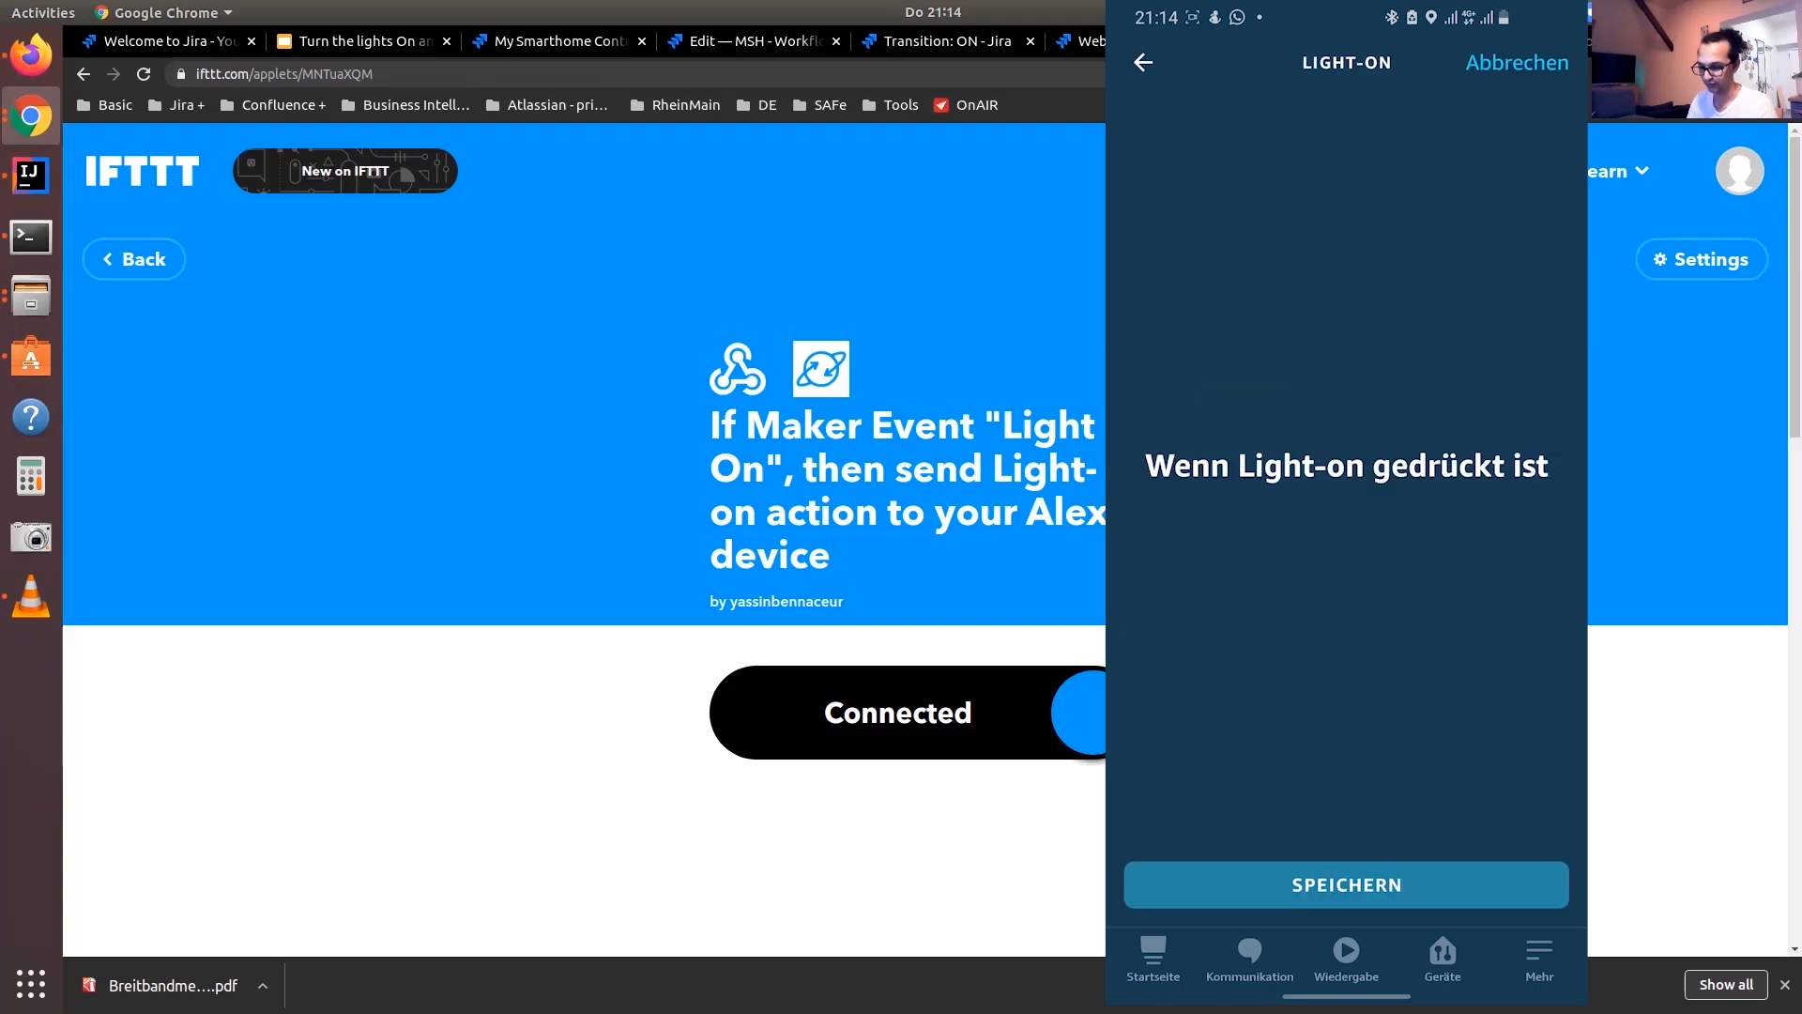
{"action": "left_click", "coordinate": [1345, 884]}
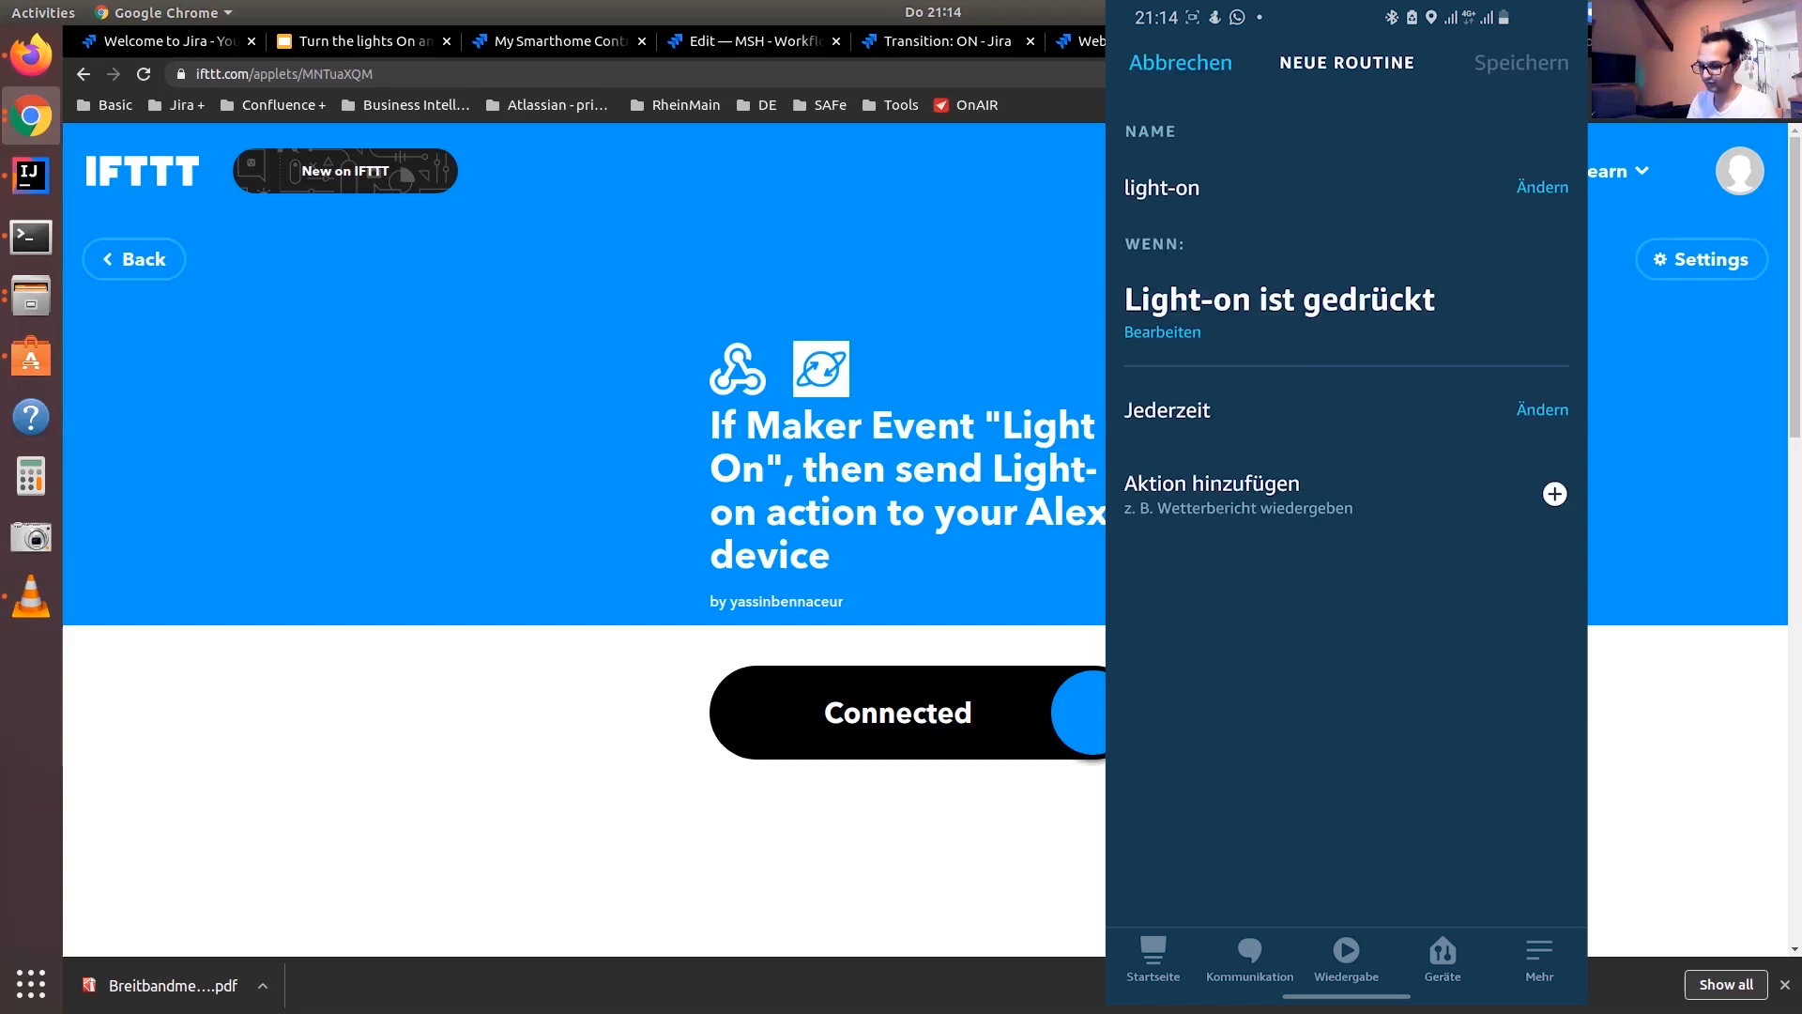
Add a Smart Home lamp action to the light-on routine that switches the Küche lamp on (An)
{"action": "left_click", "coordinate": [1554, 494]}
{"action": "scroll", "coordinate": [1346, 564], "scroll_direction": "down", "scroll_amount": 5}
{"action": "left_click", "coordinate": [1239, 539]}
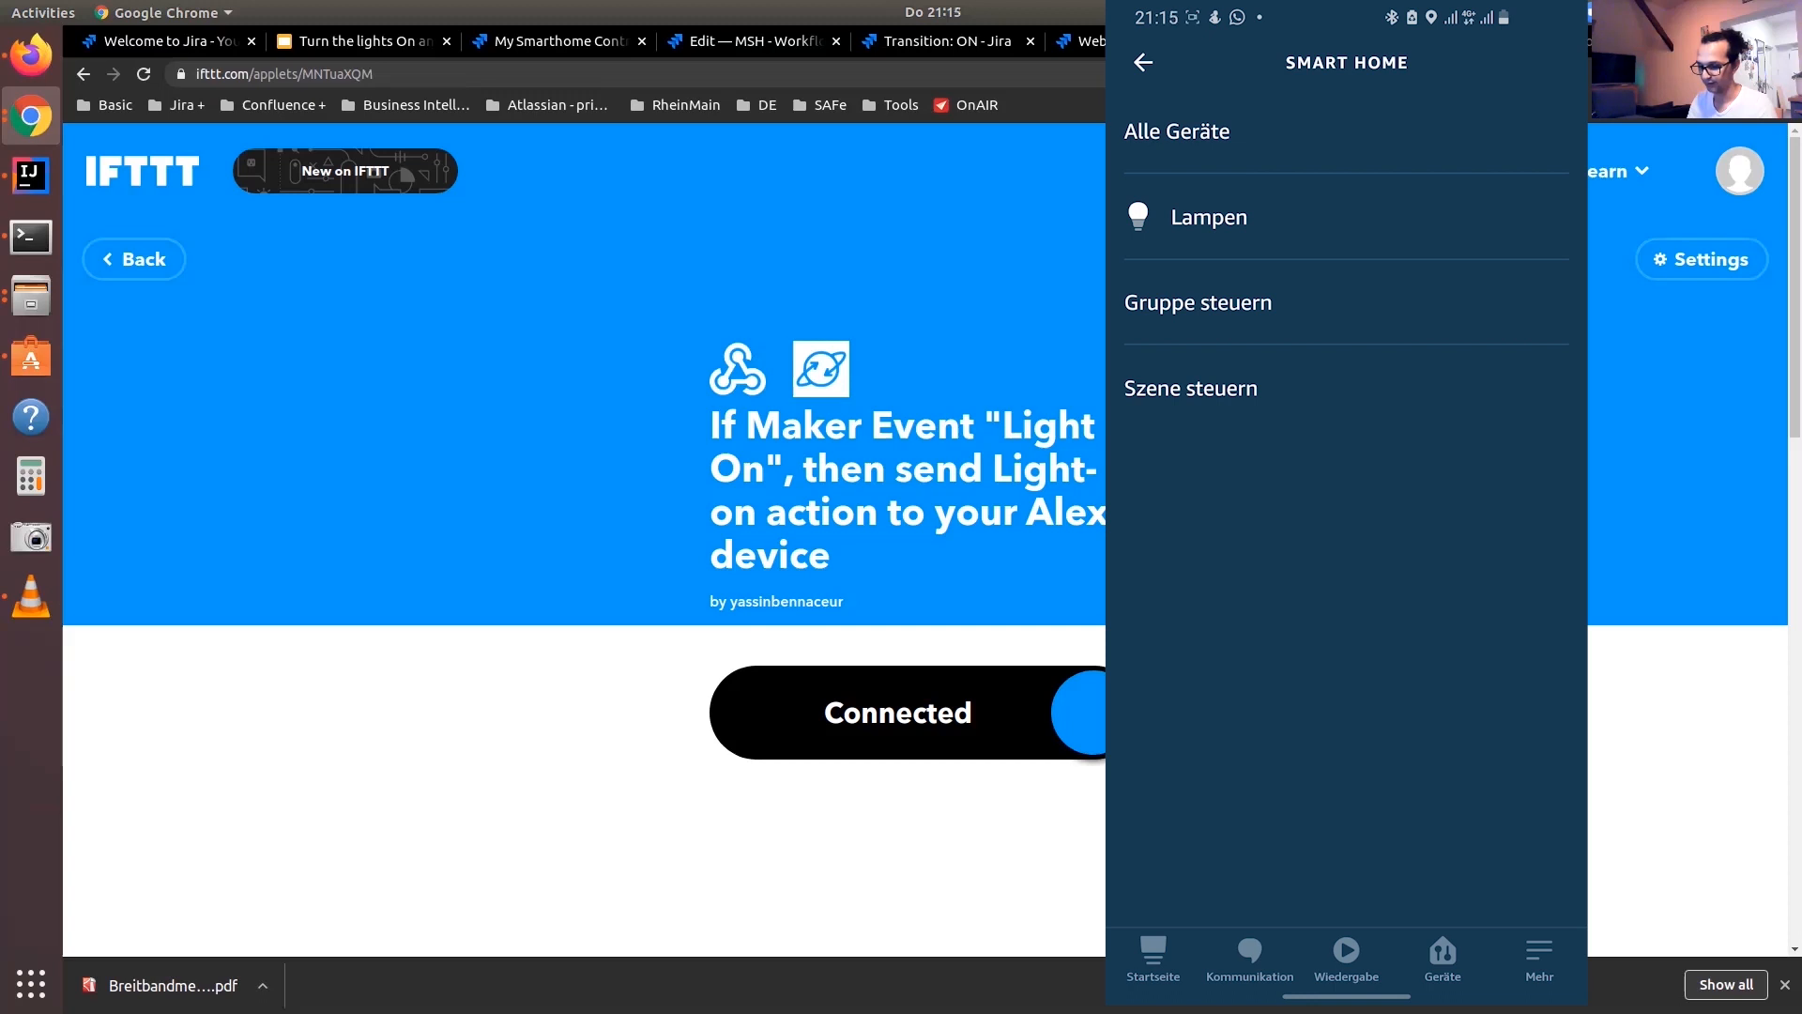
{"action": "left_click", "coordinate": [1209, 216]}
{"action": "left_click", "coordinate": [1346, 217]}
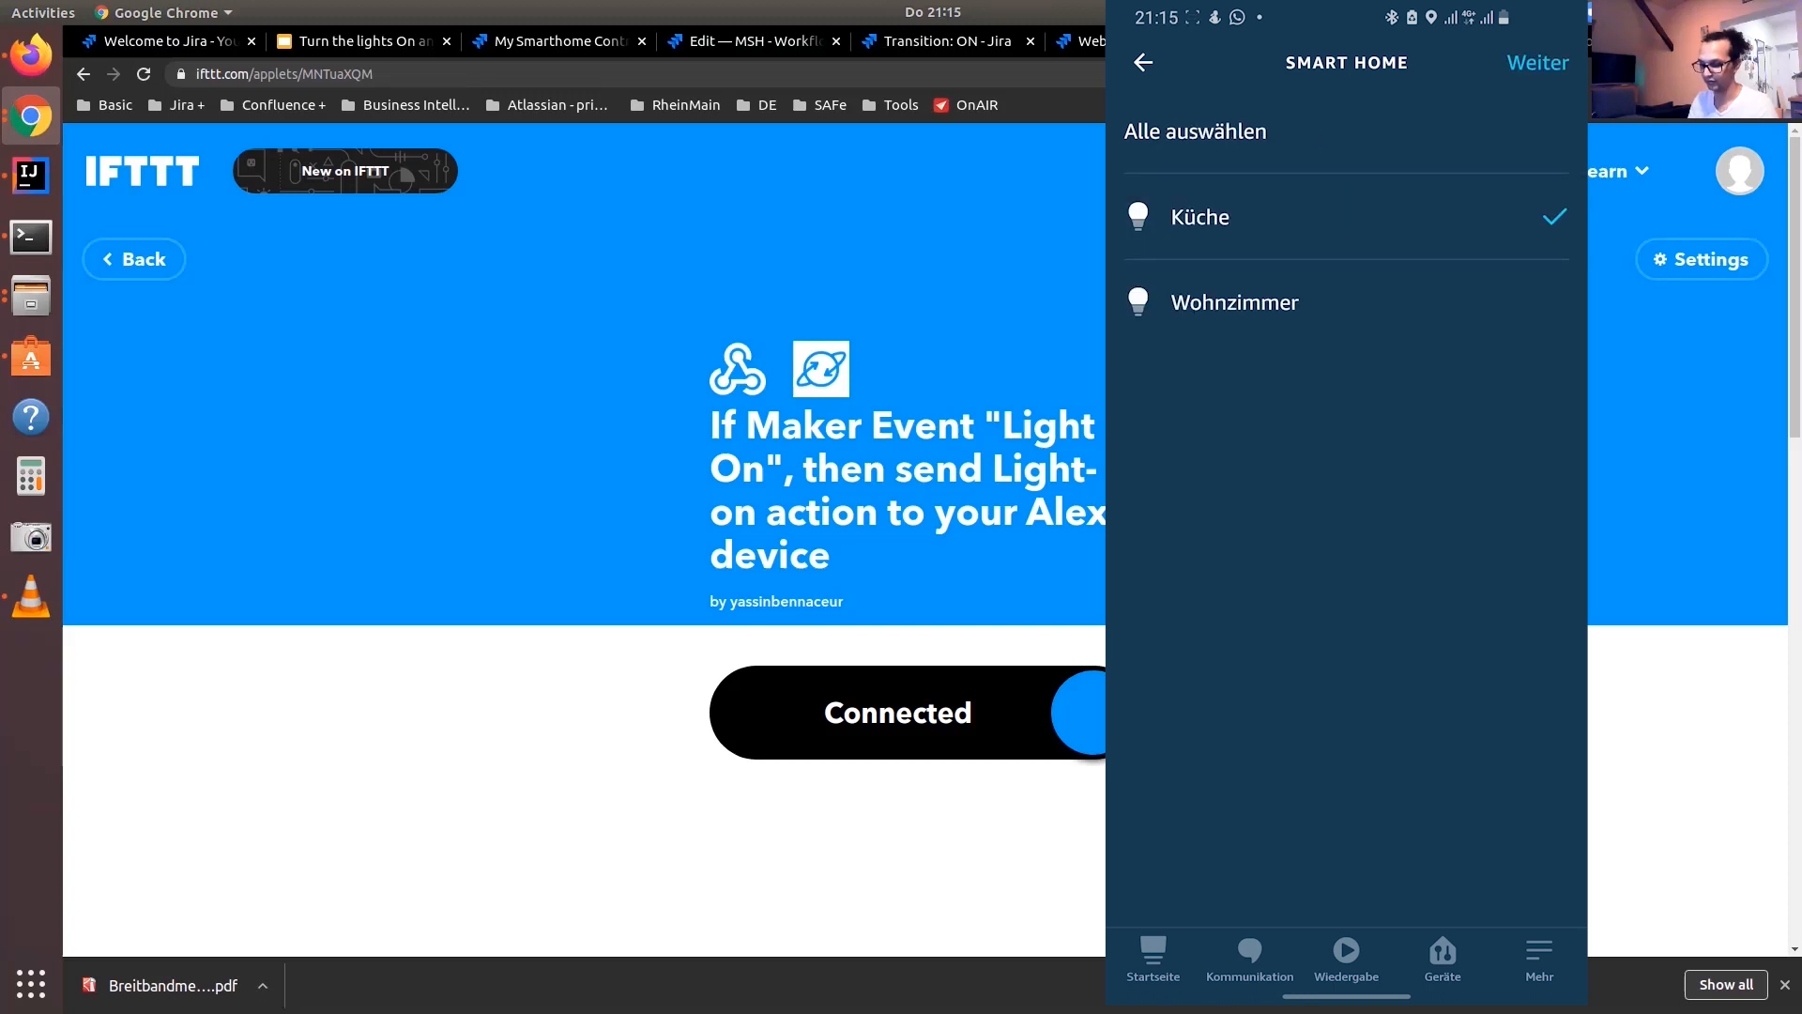
{"action": "left_click", "coordinate": [1538, 62]}
{"action": "left_click", "coordinate": [1138, 131]}
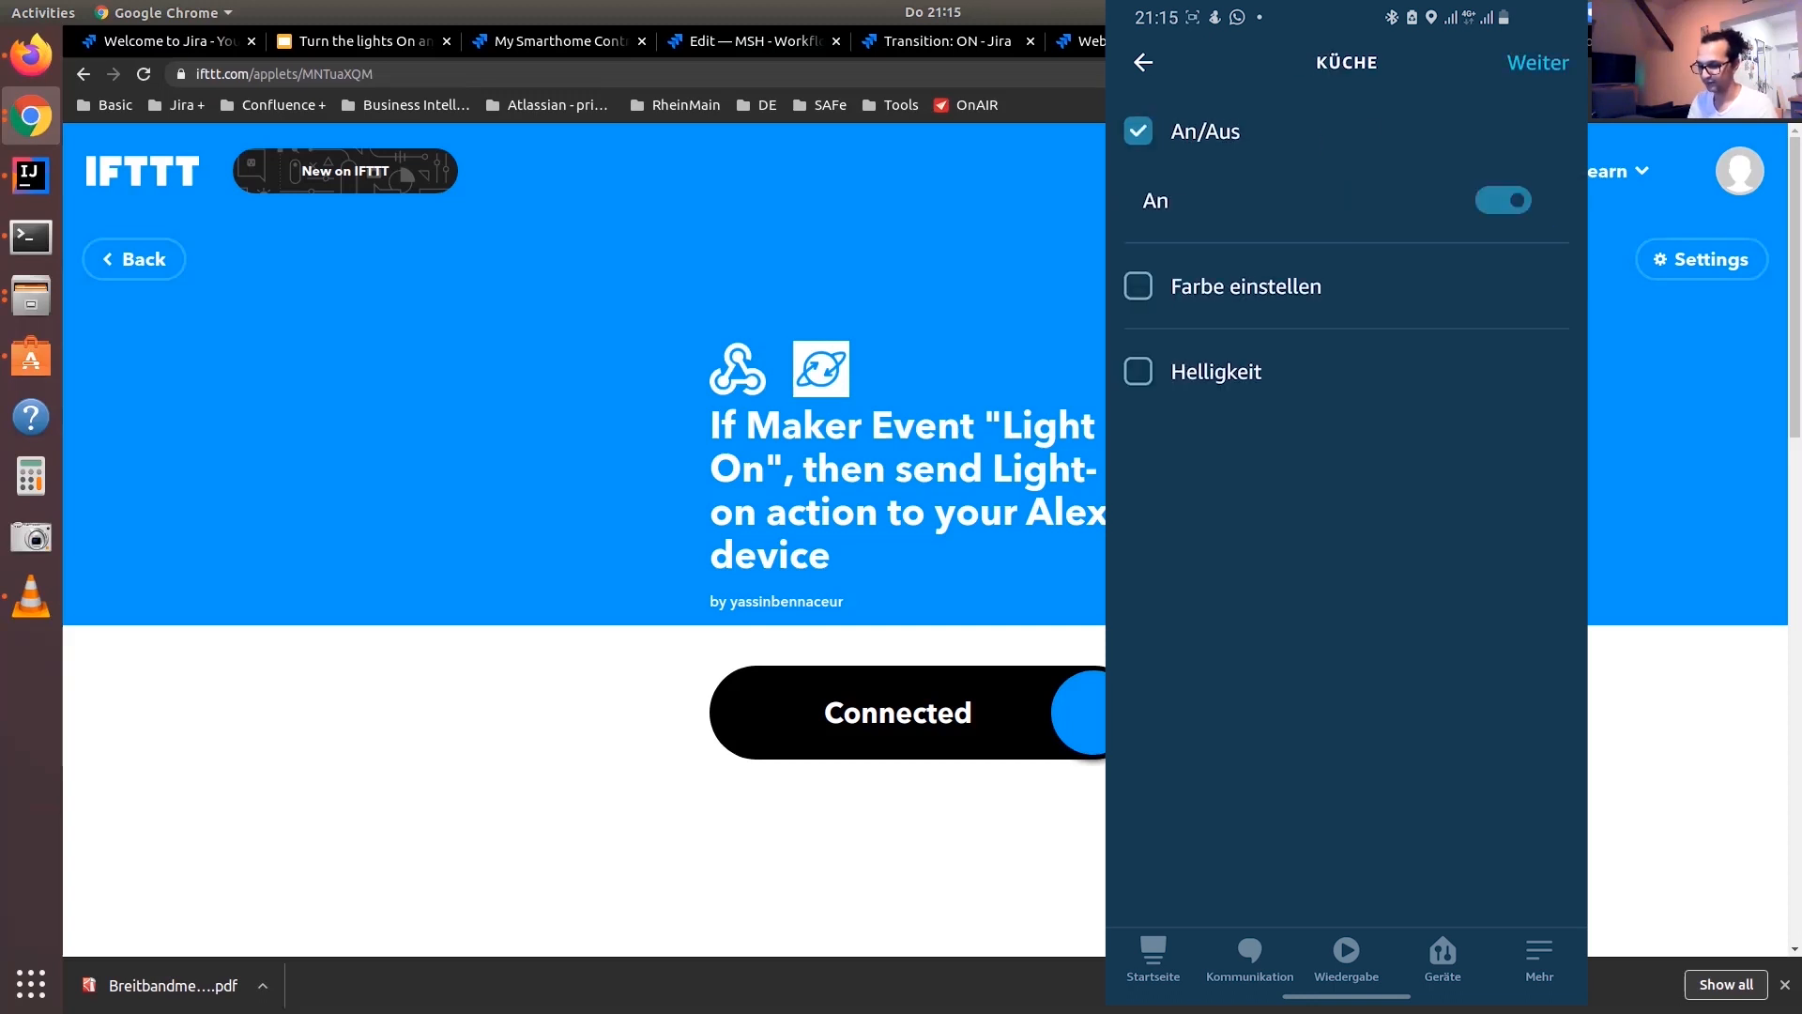
{"action": "left_click", "coordinate": [1503, 200]}
{"action": "left_click", "coordinate": [1503, 200]}
{"action": "left_click", "coordinate": [1537, 62]}
Add a second lamp action that switches the Wohnzimmer lamp on, and save the light-on routine
{"action": "left_click", "coordinate": [1210, 541]}
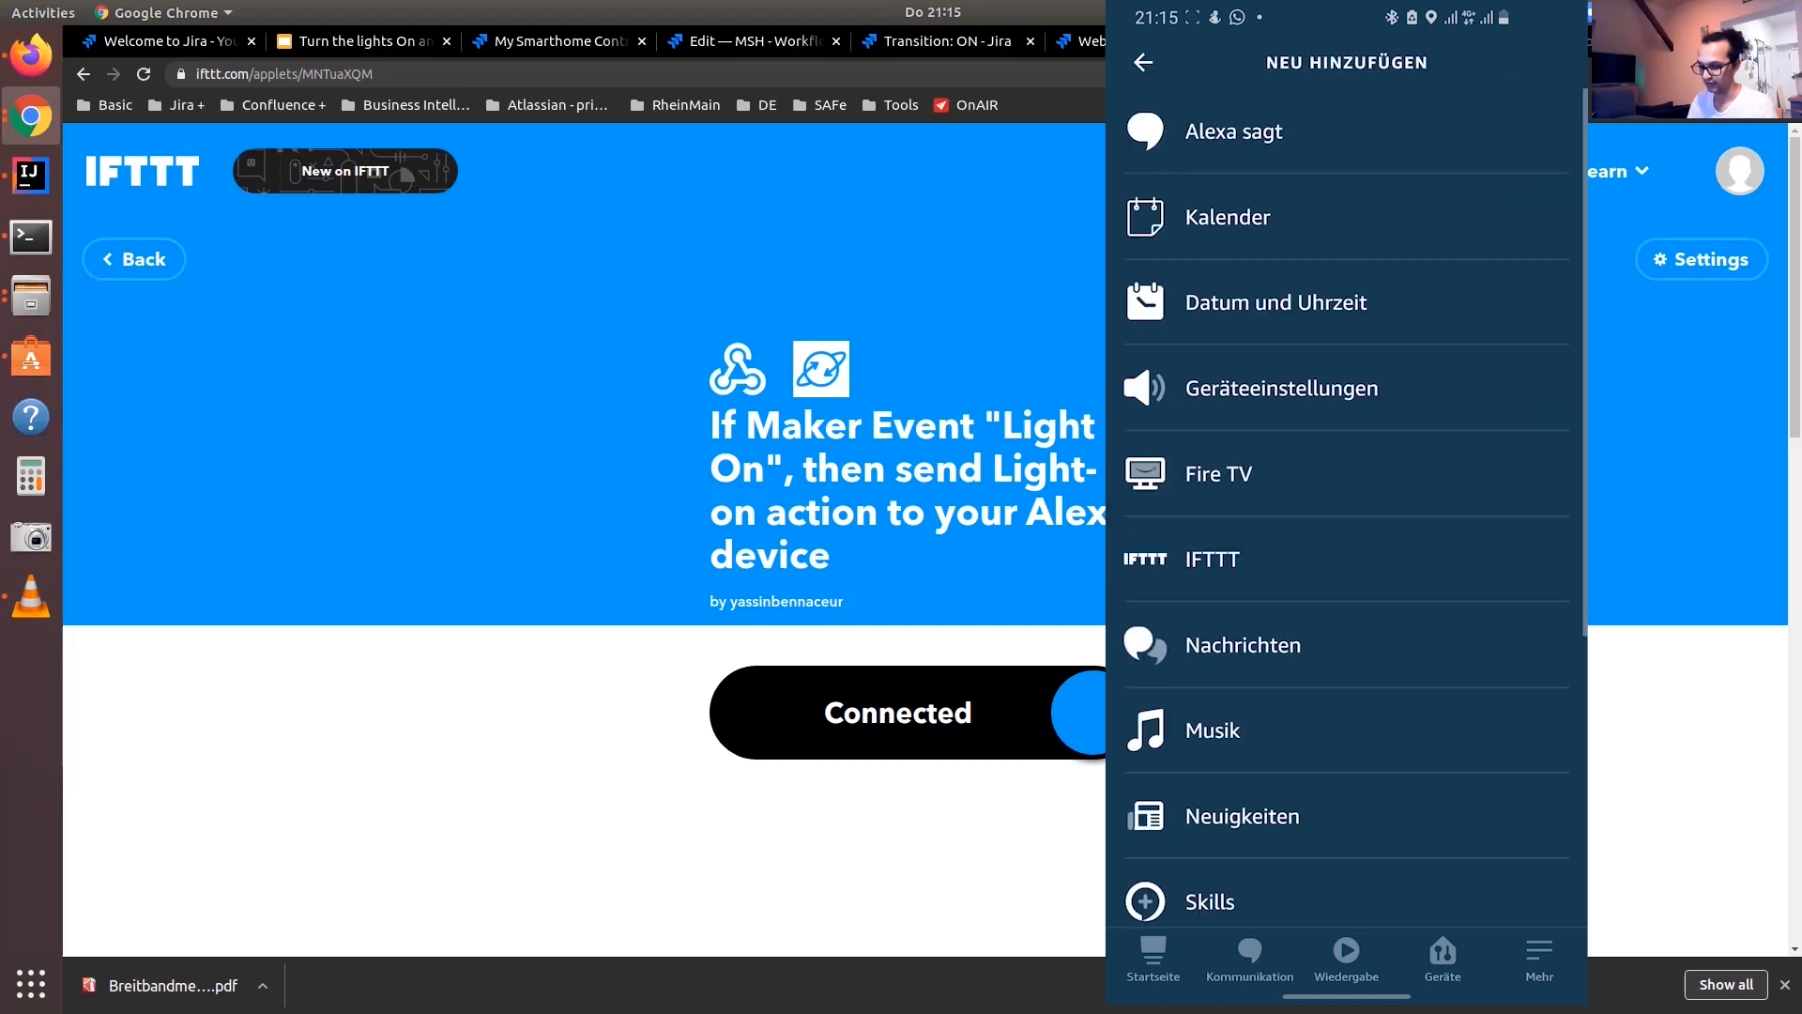
{"action": "scroll", "coordinate": [1346, 507], "scroll_direction": "down", "scroll_amount": 5}
{"action": "left_click", "coordinate": [1246, 542]}
{"action": "left_click", "coordinate": [1209, 217]}
{"action": "left_click", "coordinate": [1236, 303]}
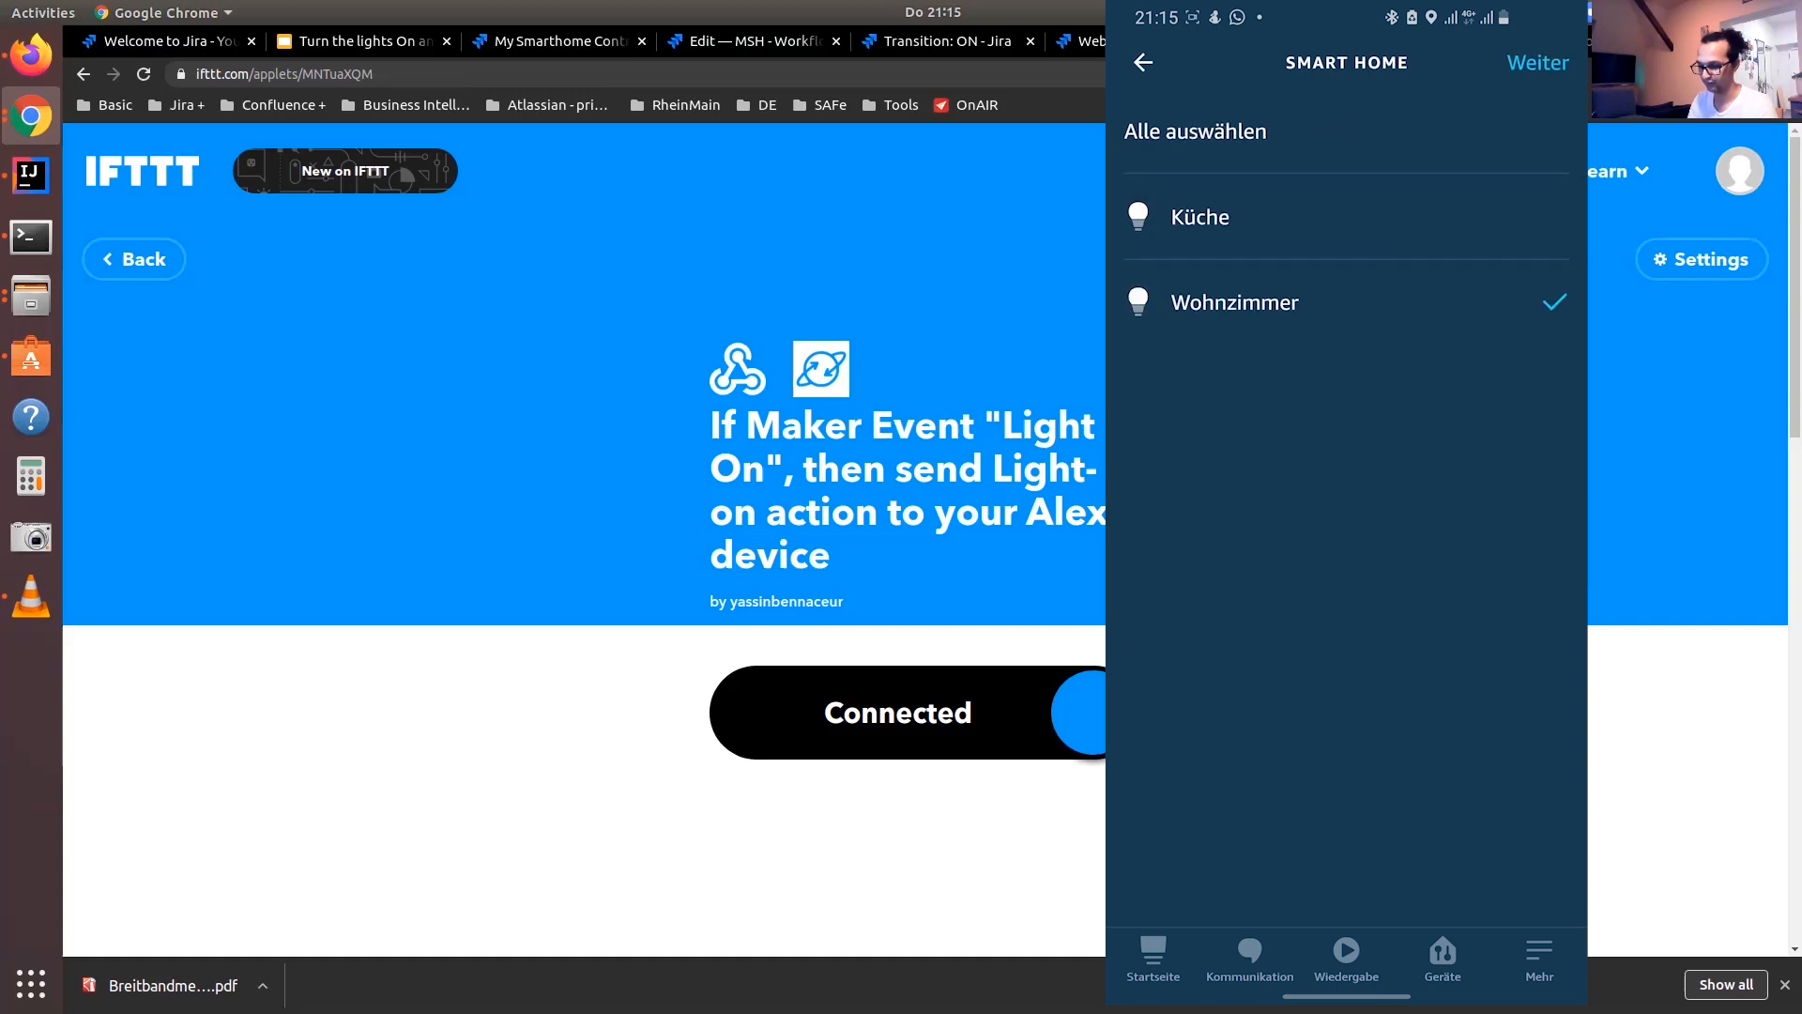
{"action": "left_click", "coordinate": [1537, 61]}
{"action": "left_click", "coordinate": [1205, 131]}
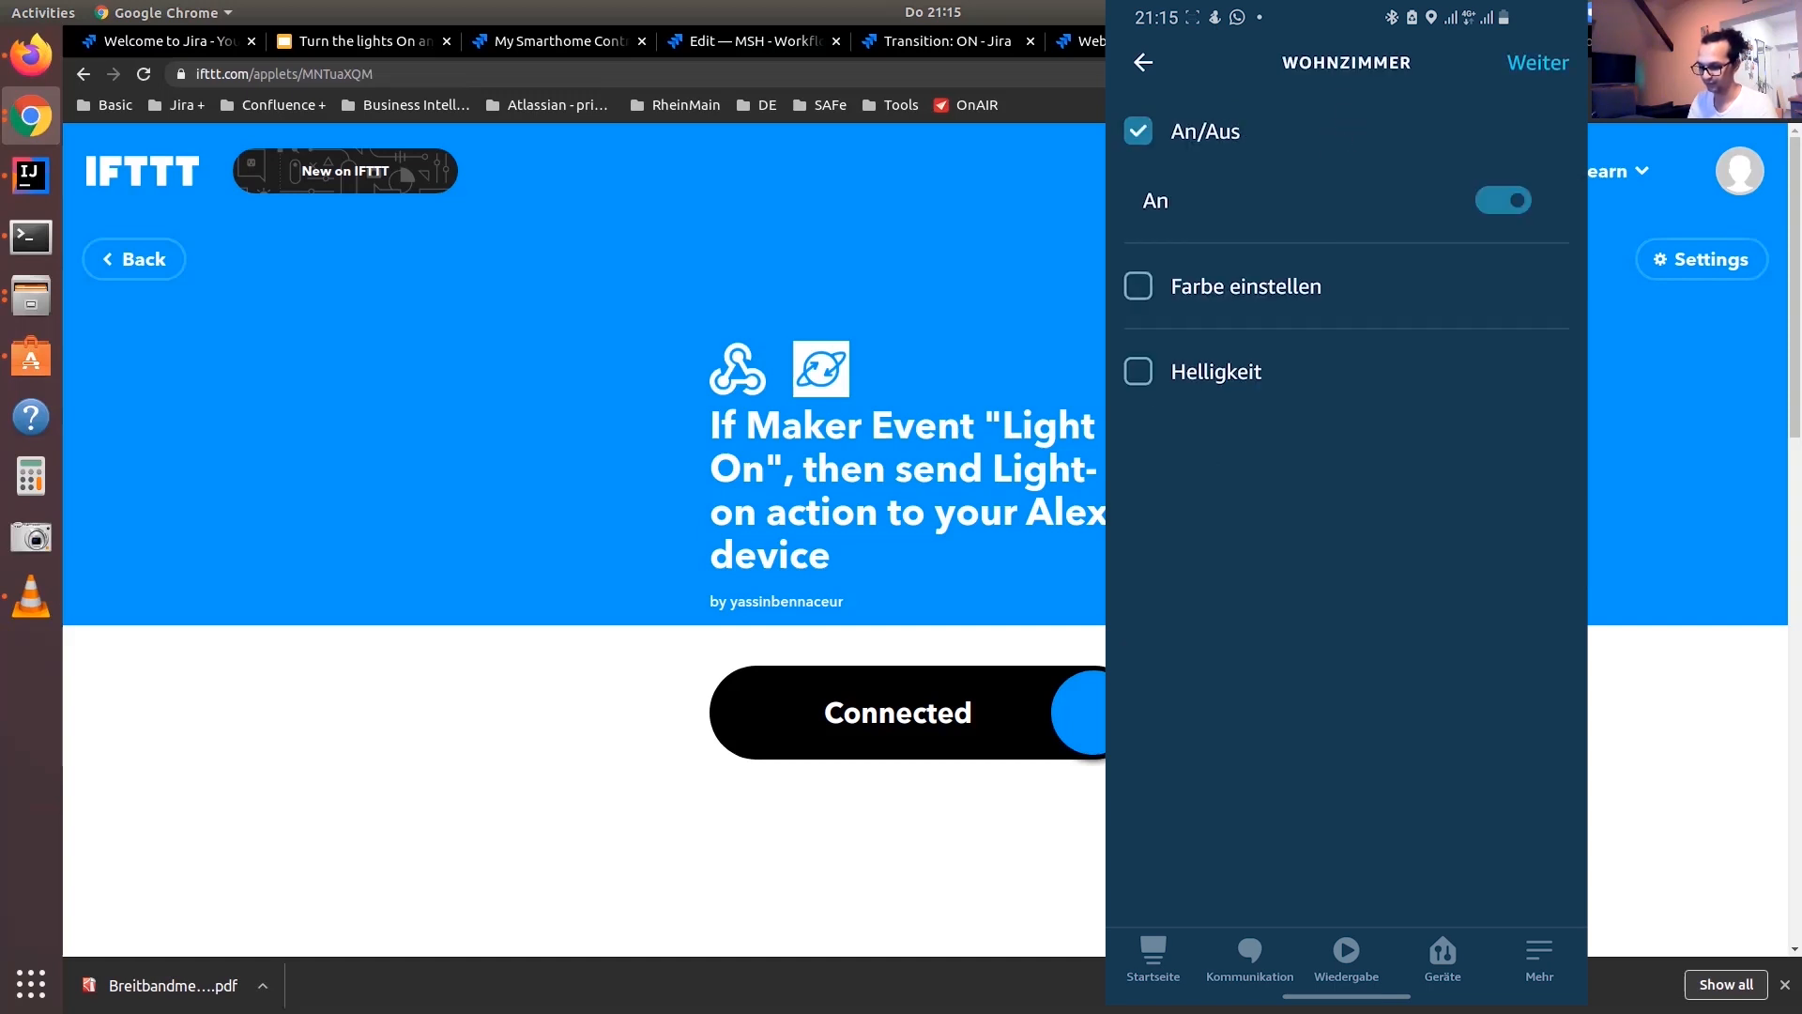
{"action": "left_click", "coordinate": [1538, 62]}
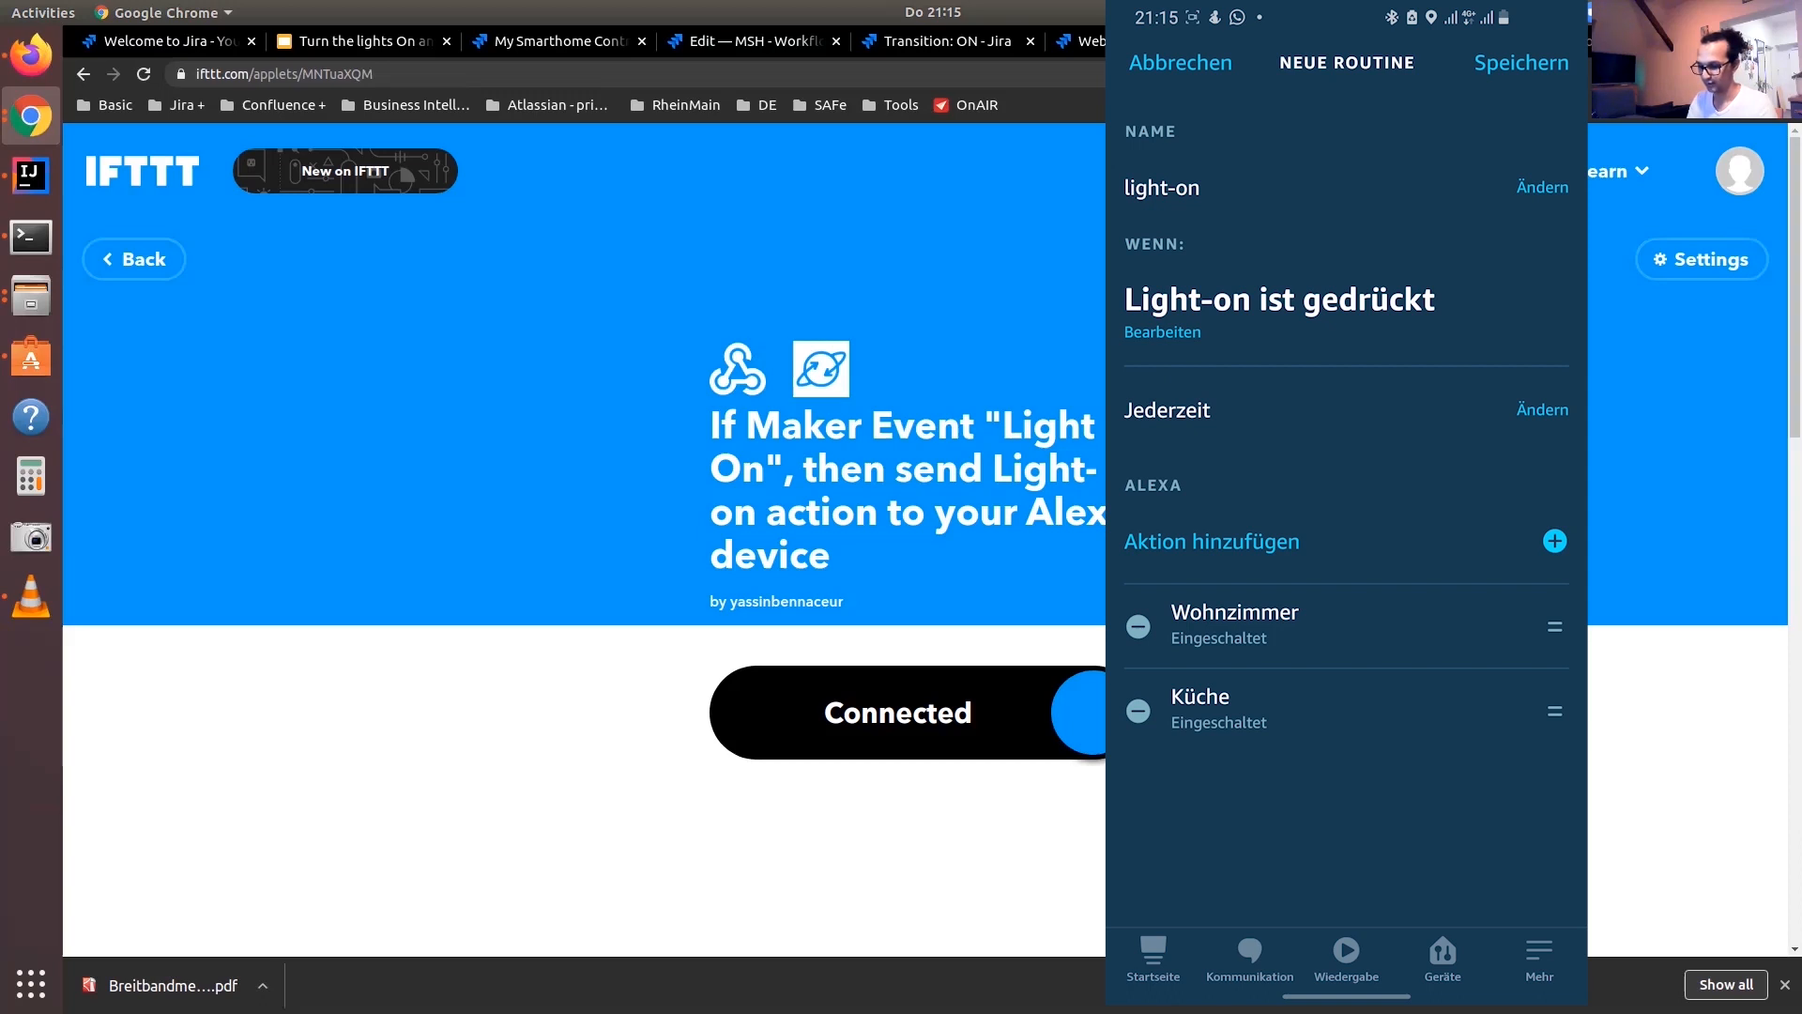
{"action": "left_click", "coordinate": [1522, 62]}
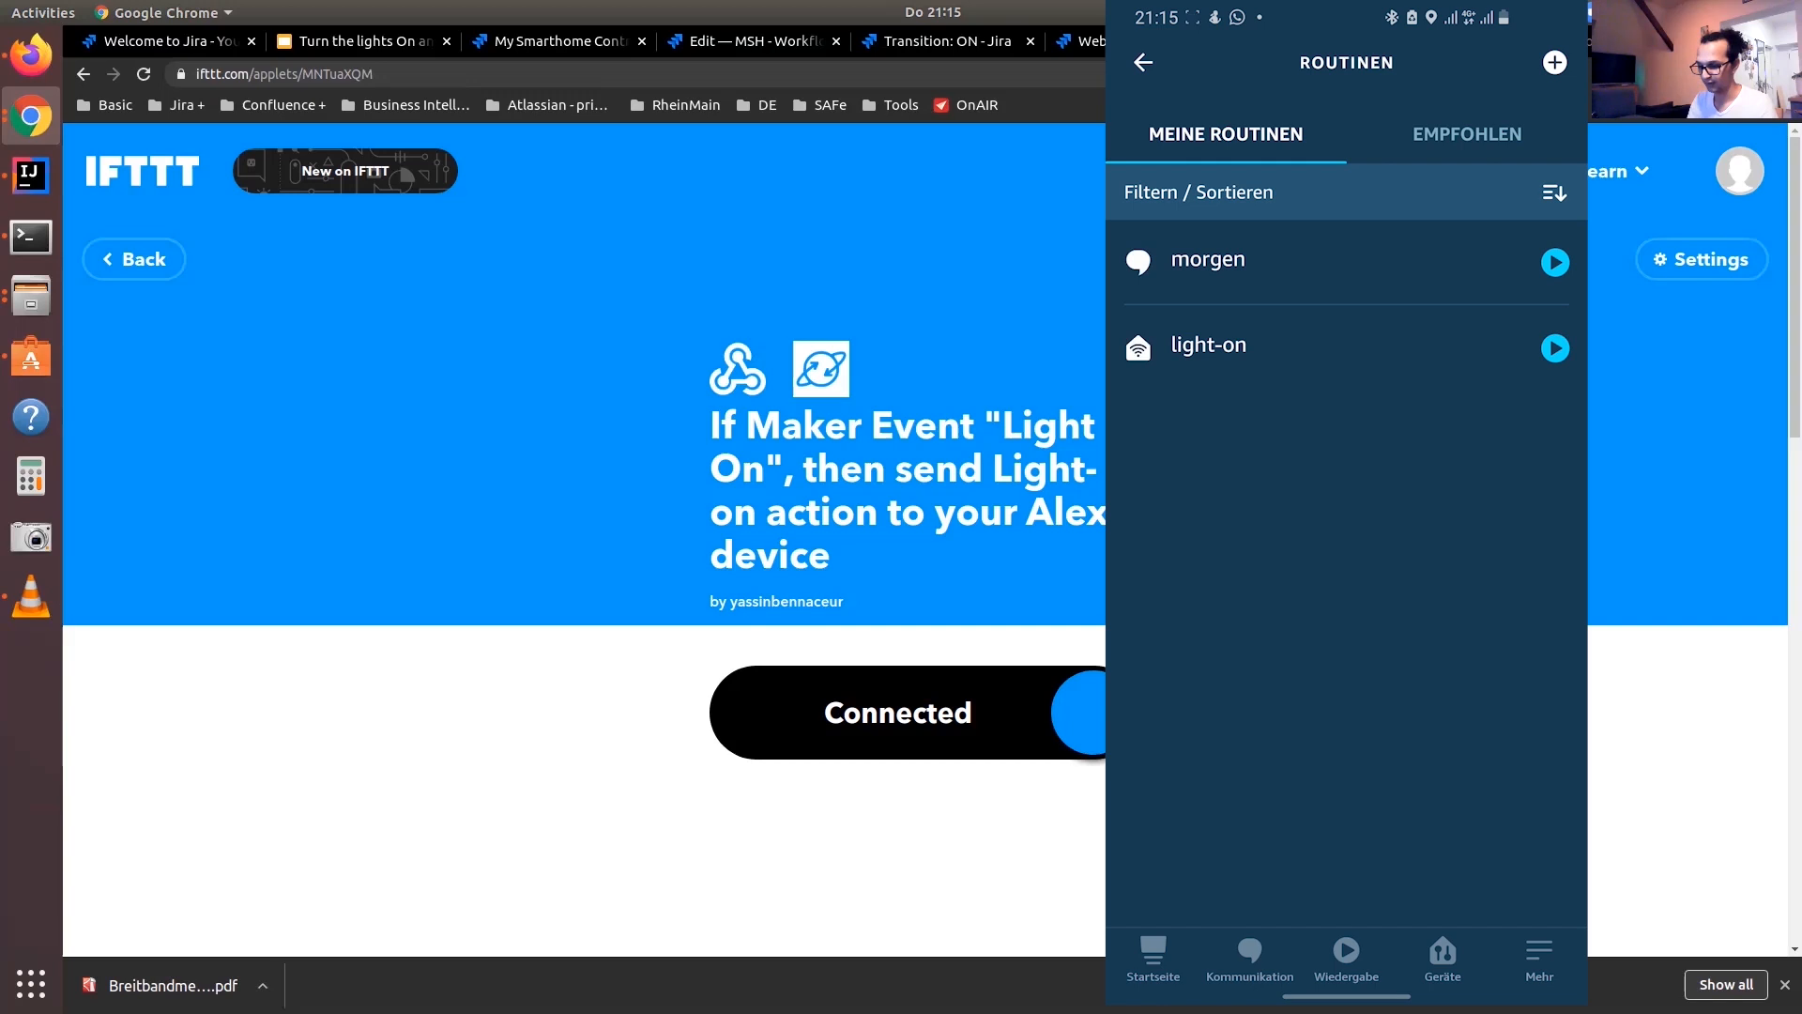
Create another Alexa routine named light-off and start defining its trigger and action
{"action": "left_click", "coordinate": [1554, 62]}
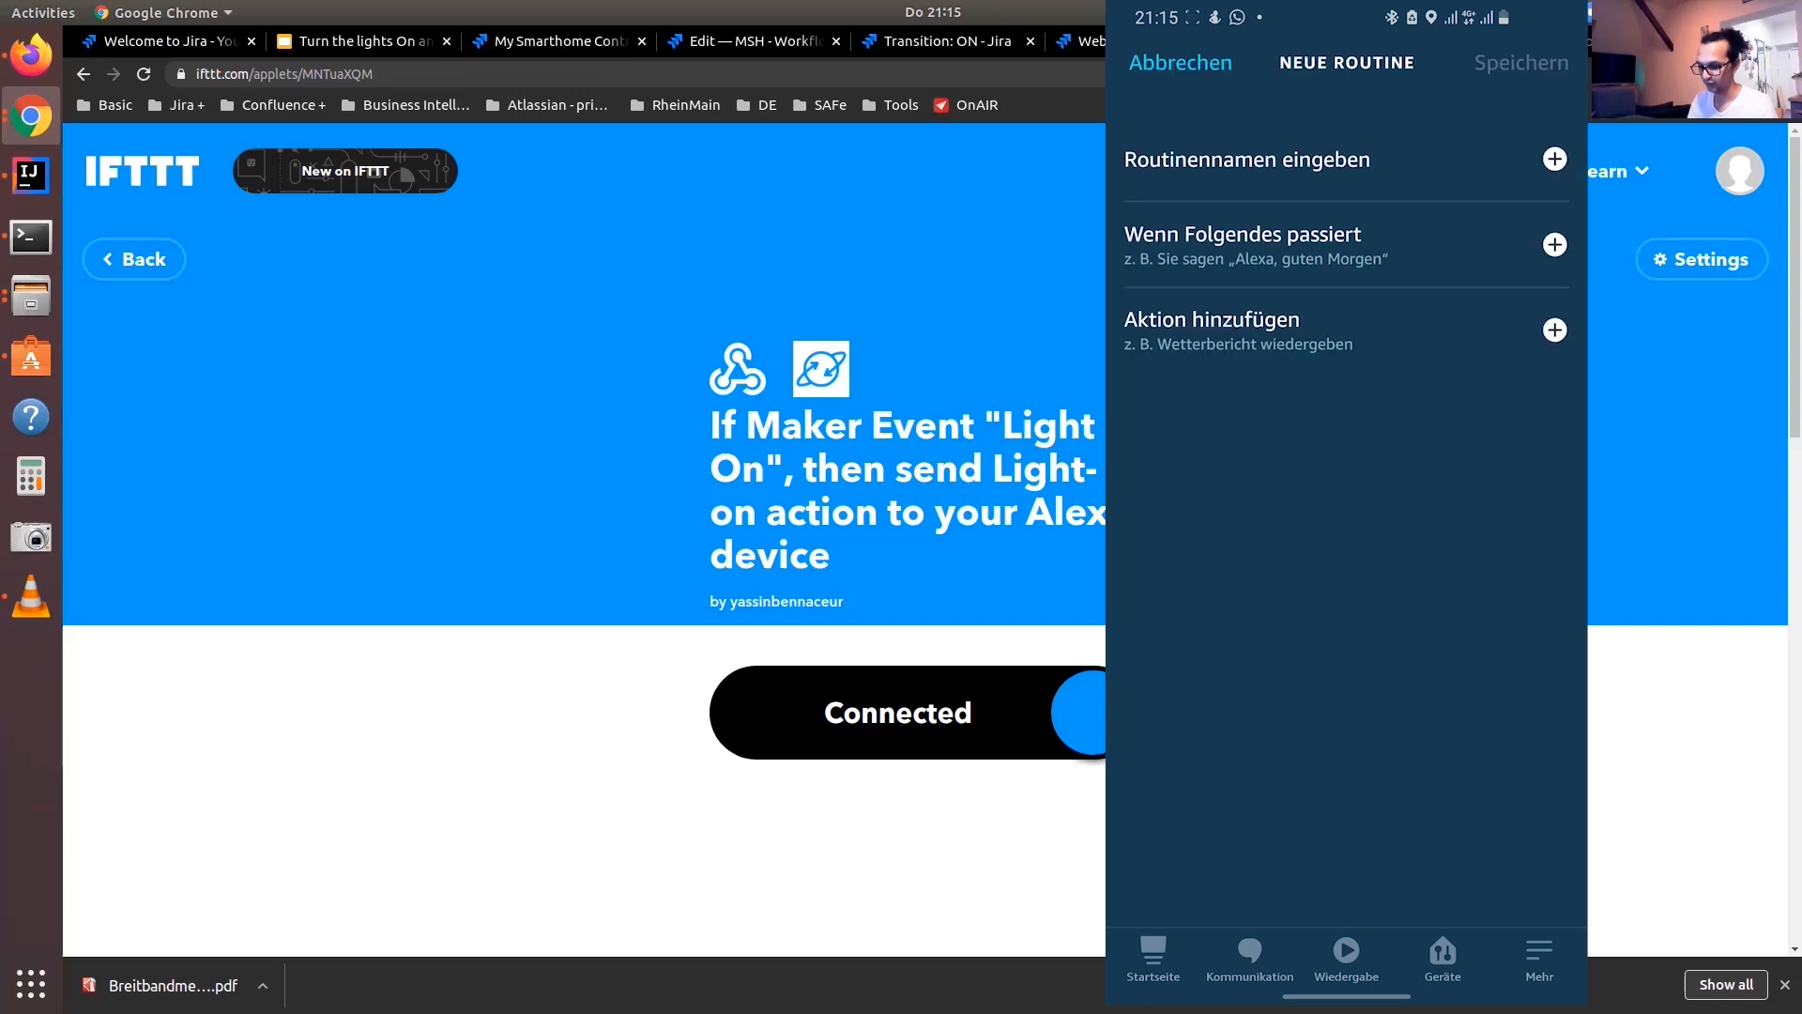
{"action": "left_click", "coordinate": [1554, 159]}
{"action": "type", "text": "light-off"}
{"action": "left_click", "coordinate": [1538, 62]}
{"action": "left_click", "coordinate": [1554, 244]}
{"action": "left_click", "coordinate": [1346, 883]}
{"action": "left_click", "coordinate": [1555, 330]}
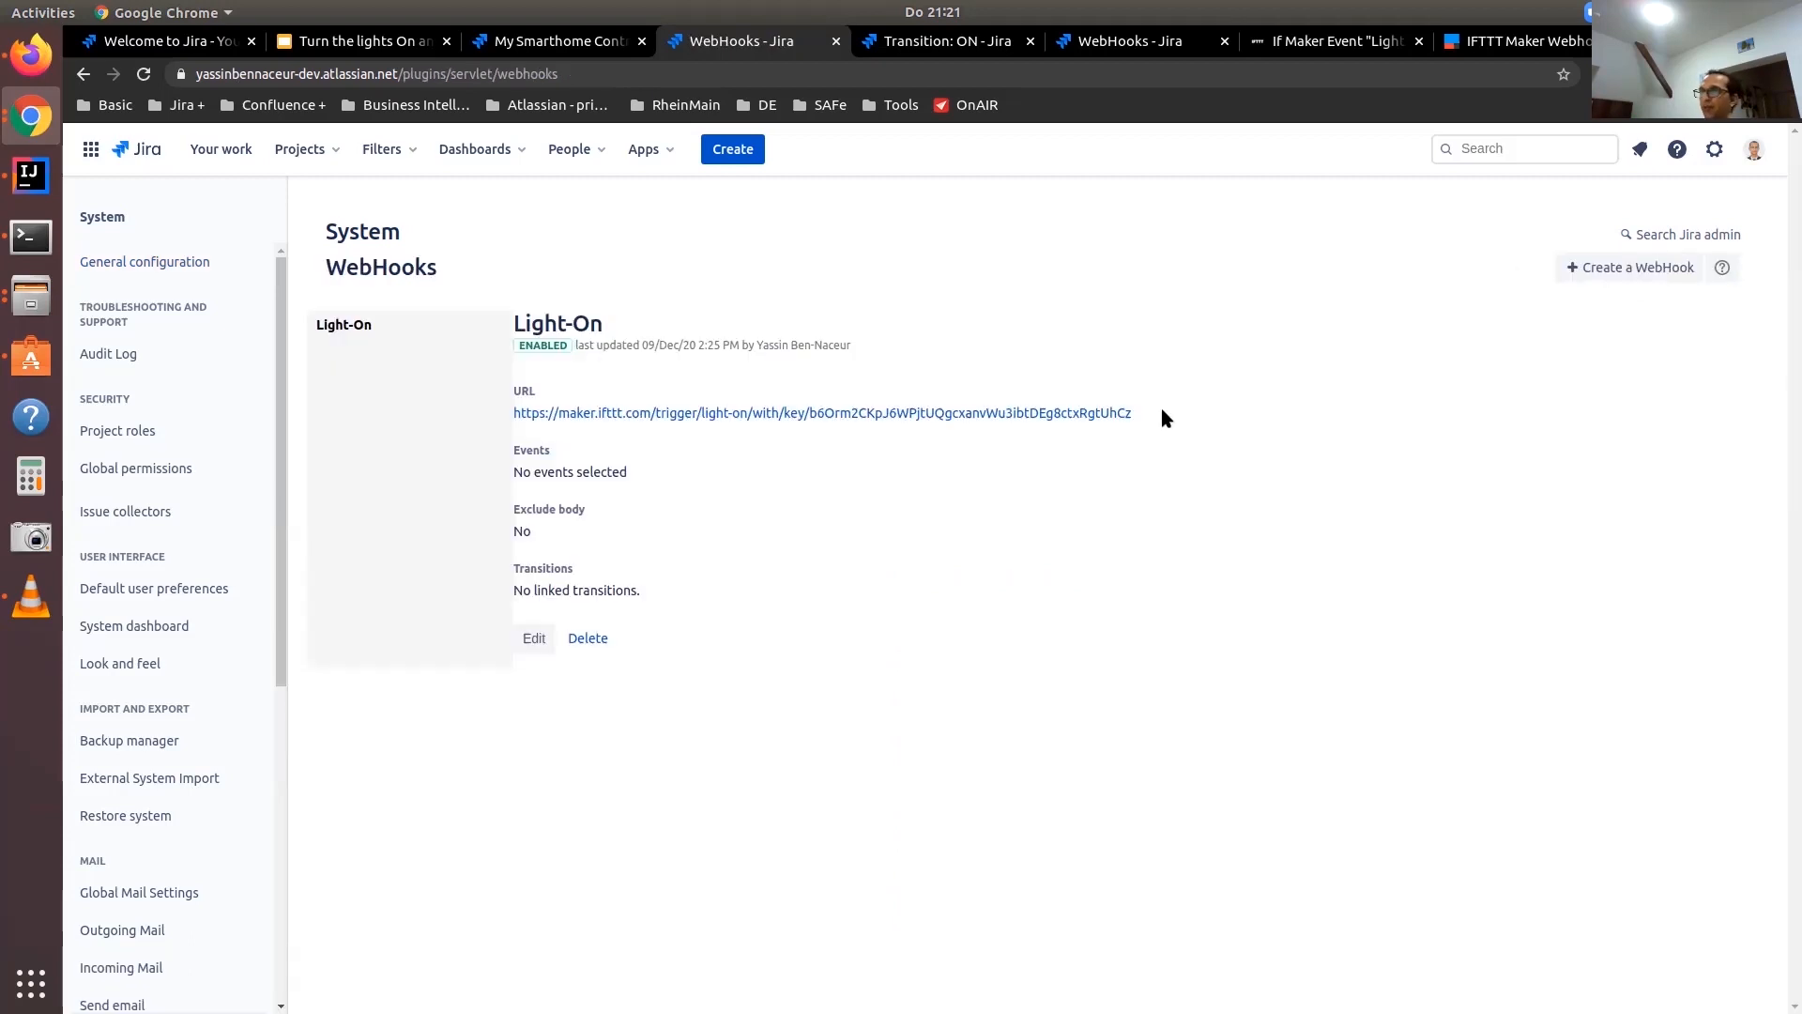
In Jira, copy the Light-On webhook URL including its key, and load it in a new tab with the event changed to light-off
{"action": "triple_click", "coordinate": [1162, 413]}
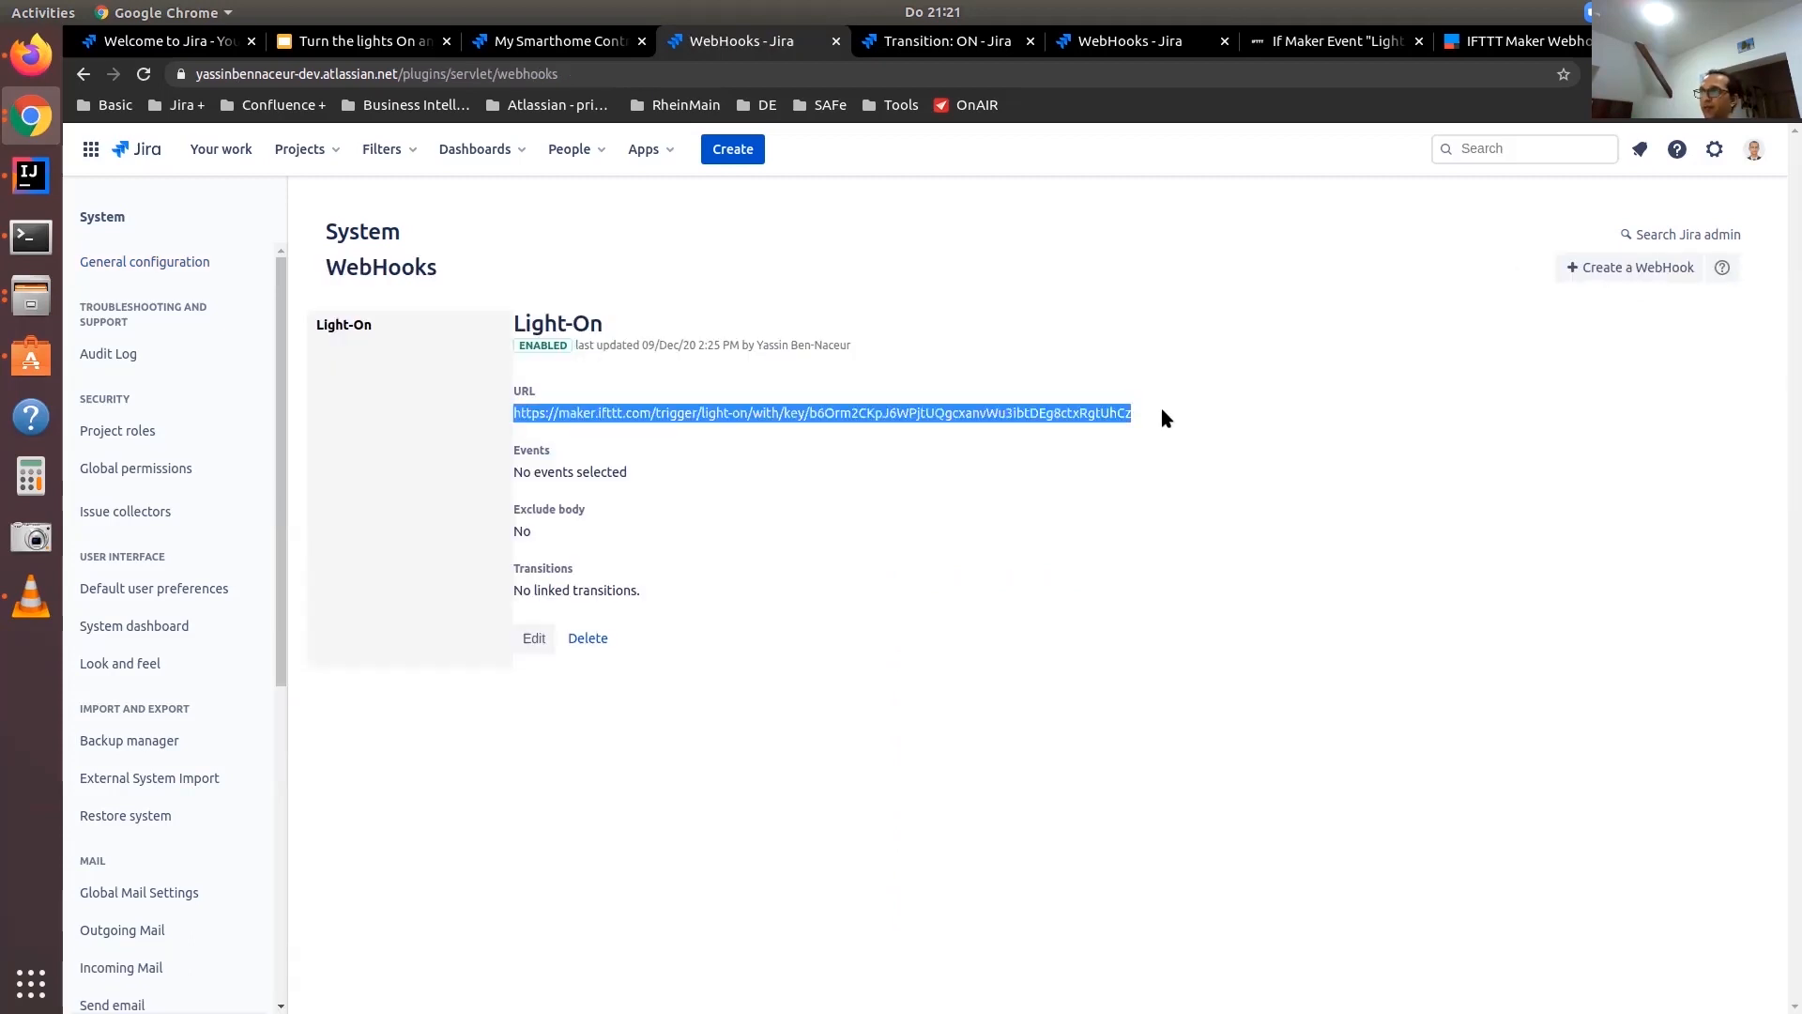
{"action": "key", "text": "ctrl+c"}
{"action": "key", "text": "ctrl+t"}
{"action": "key", "text": "ctrl+v"}
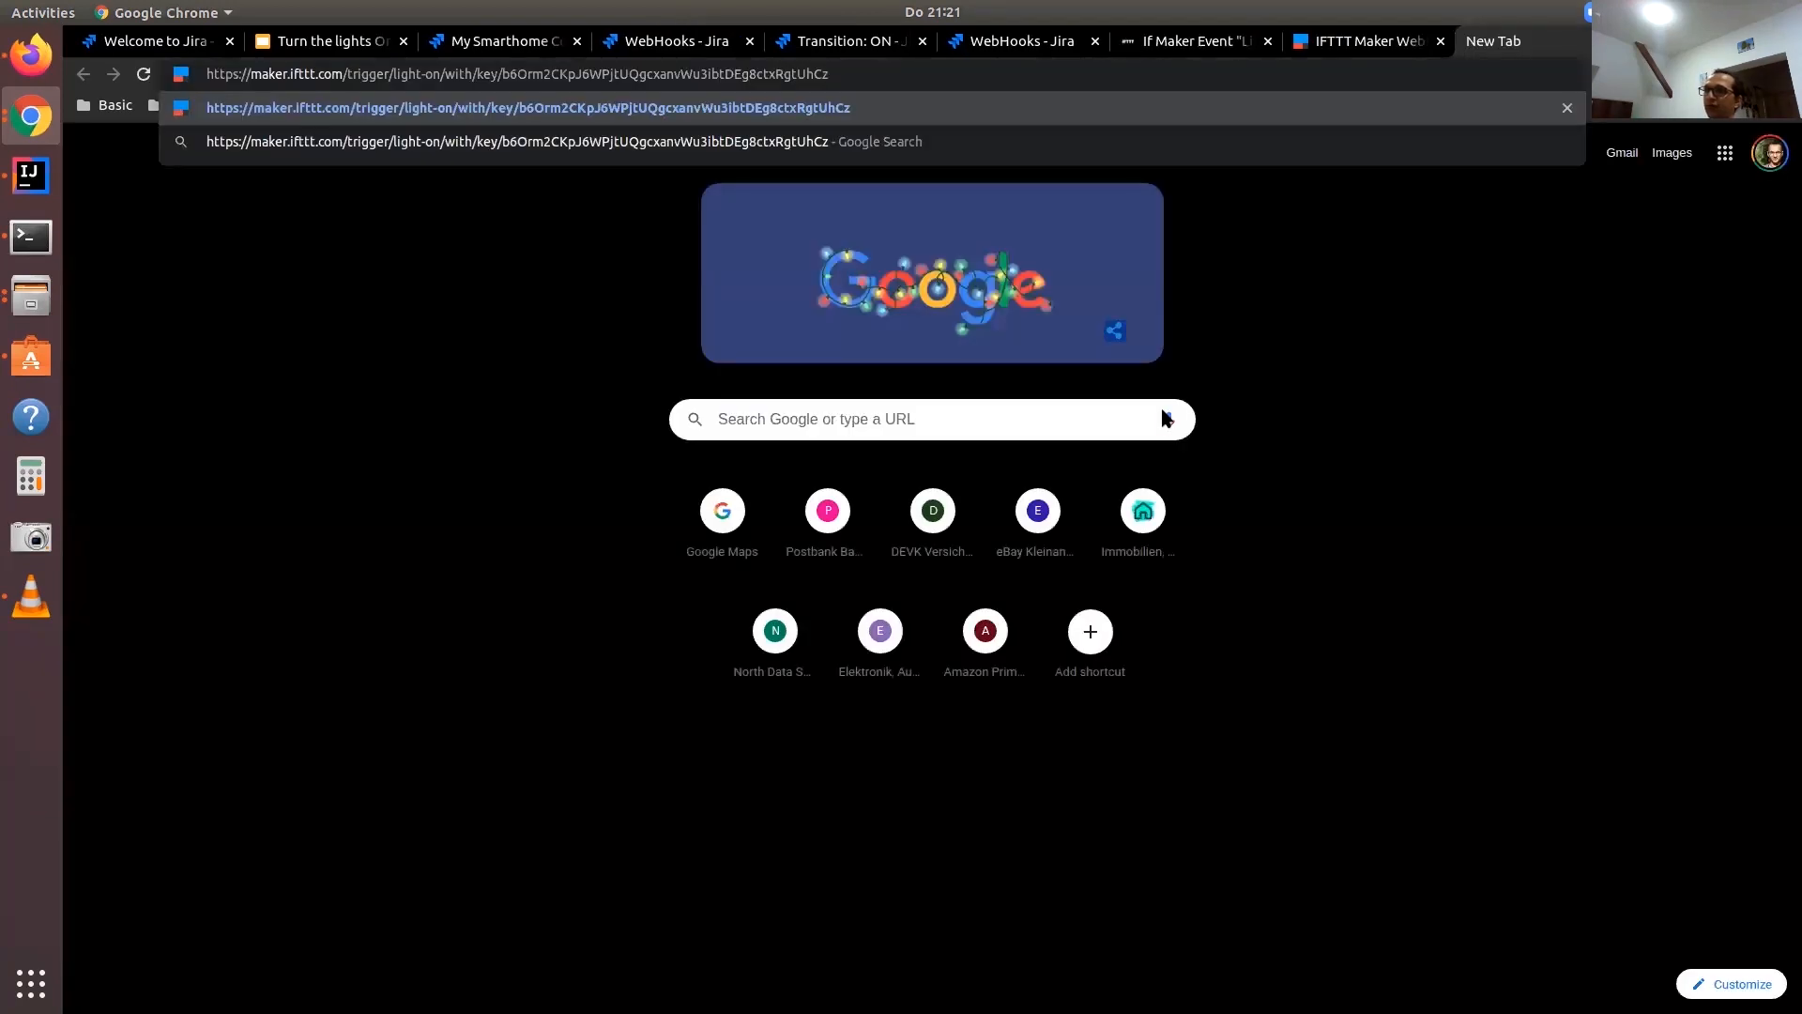
{"action": "double_click", "coordinate": [432, 74]}
{"action": "type", "text": "off"}
{"action": "key", "text": "Return"}
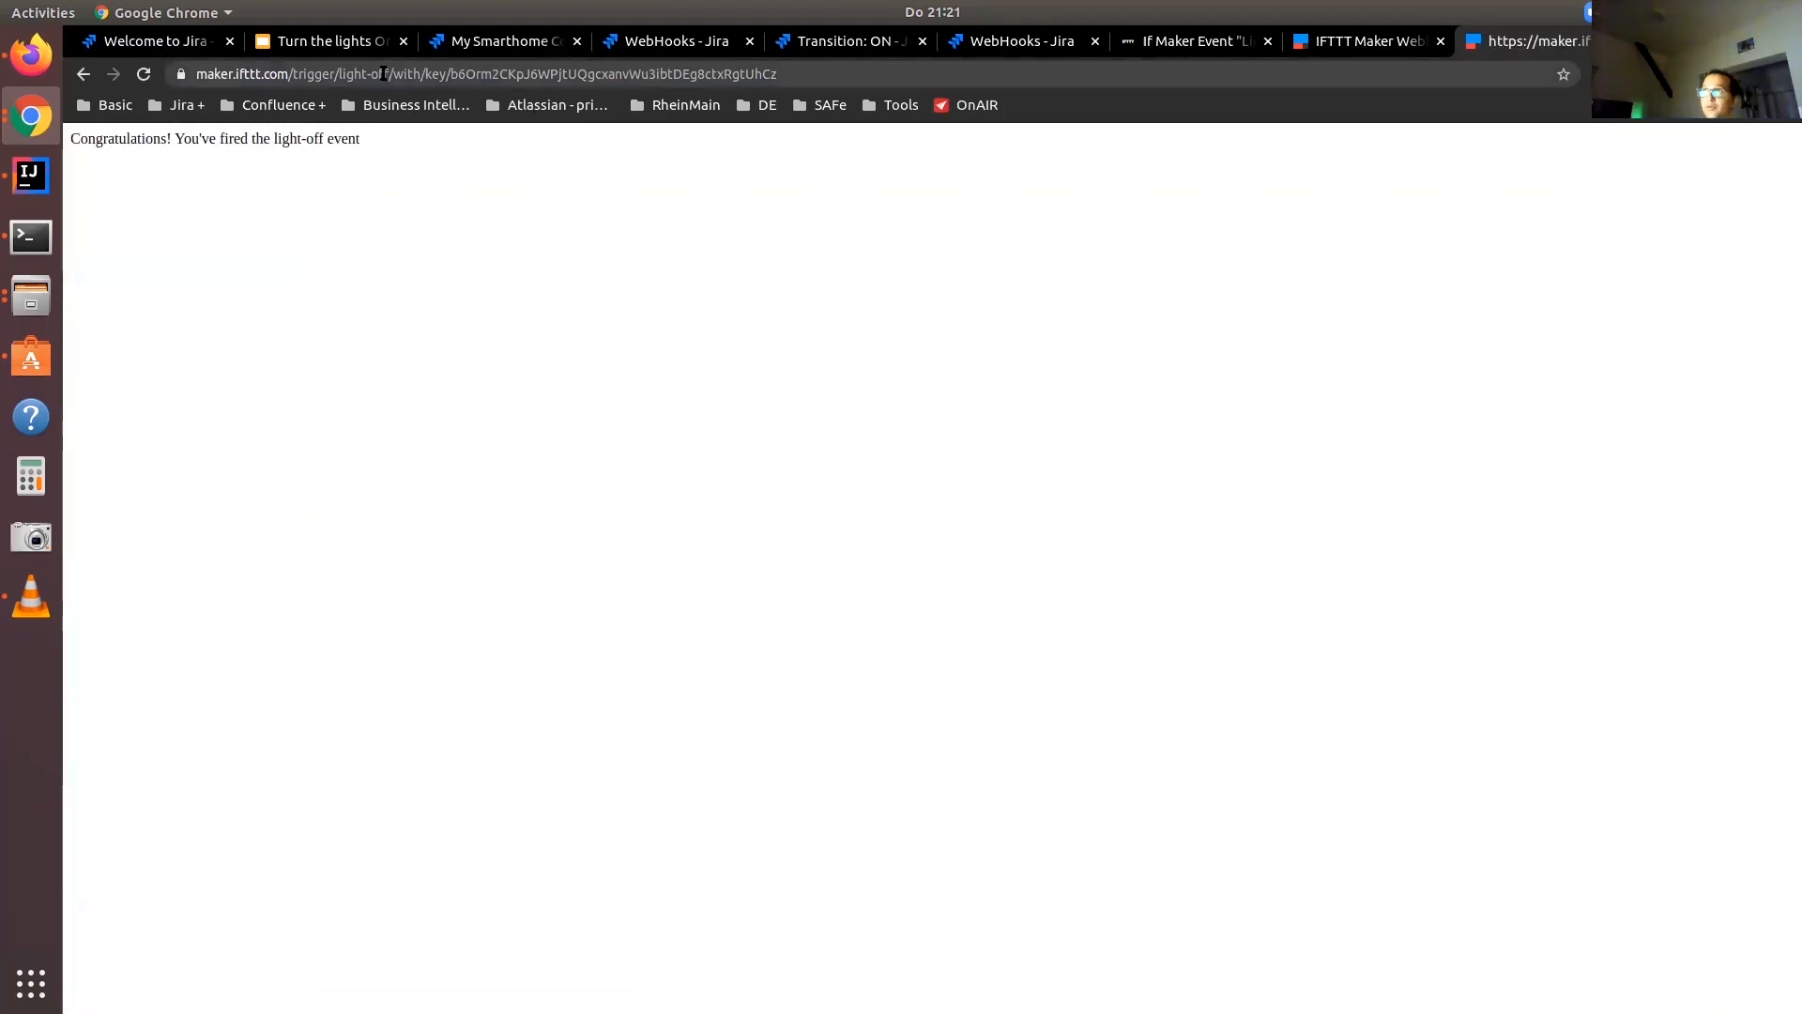
Fire the light-on event by changing the event name in the webhook URL to light-on
{"action": "double_click", "coordinate": [383, 73]}
{"action": "type", "text": "on"}
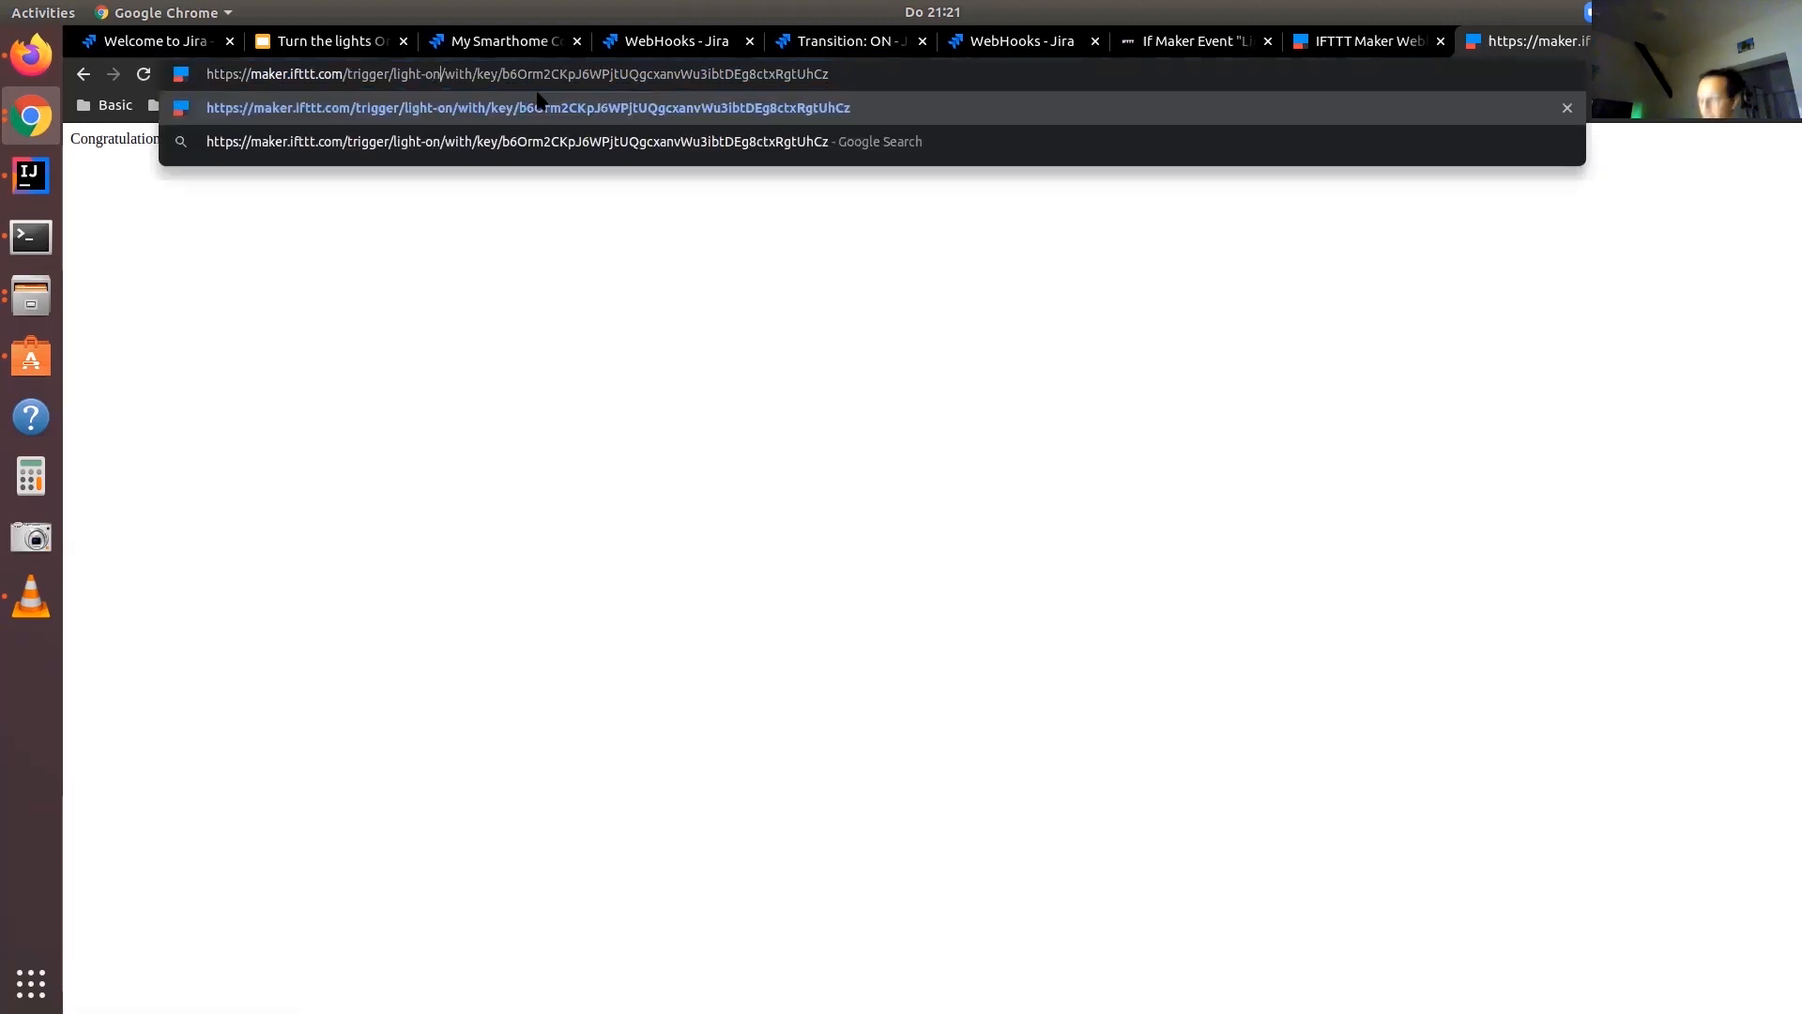
{"action": "key", "text": "Return"}
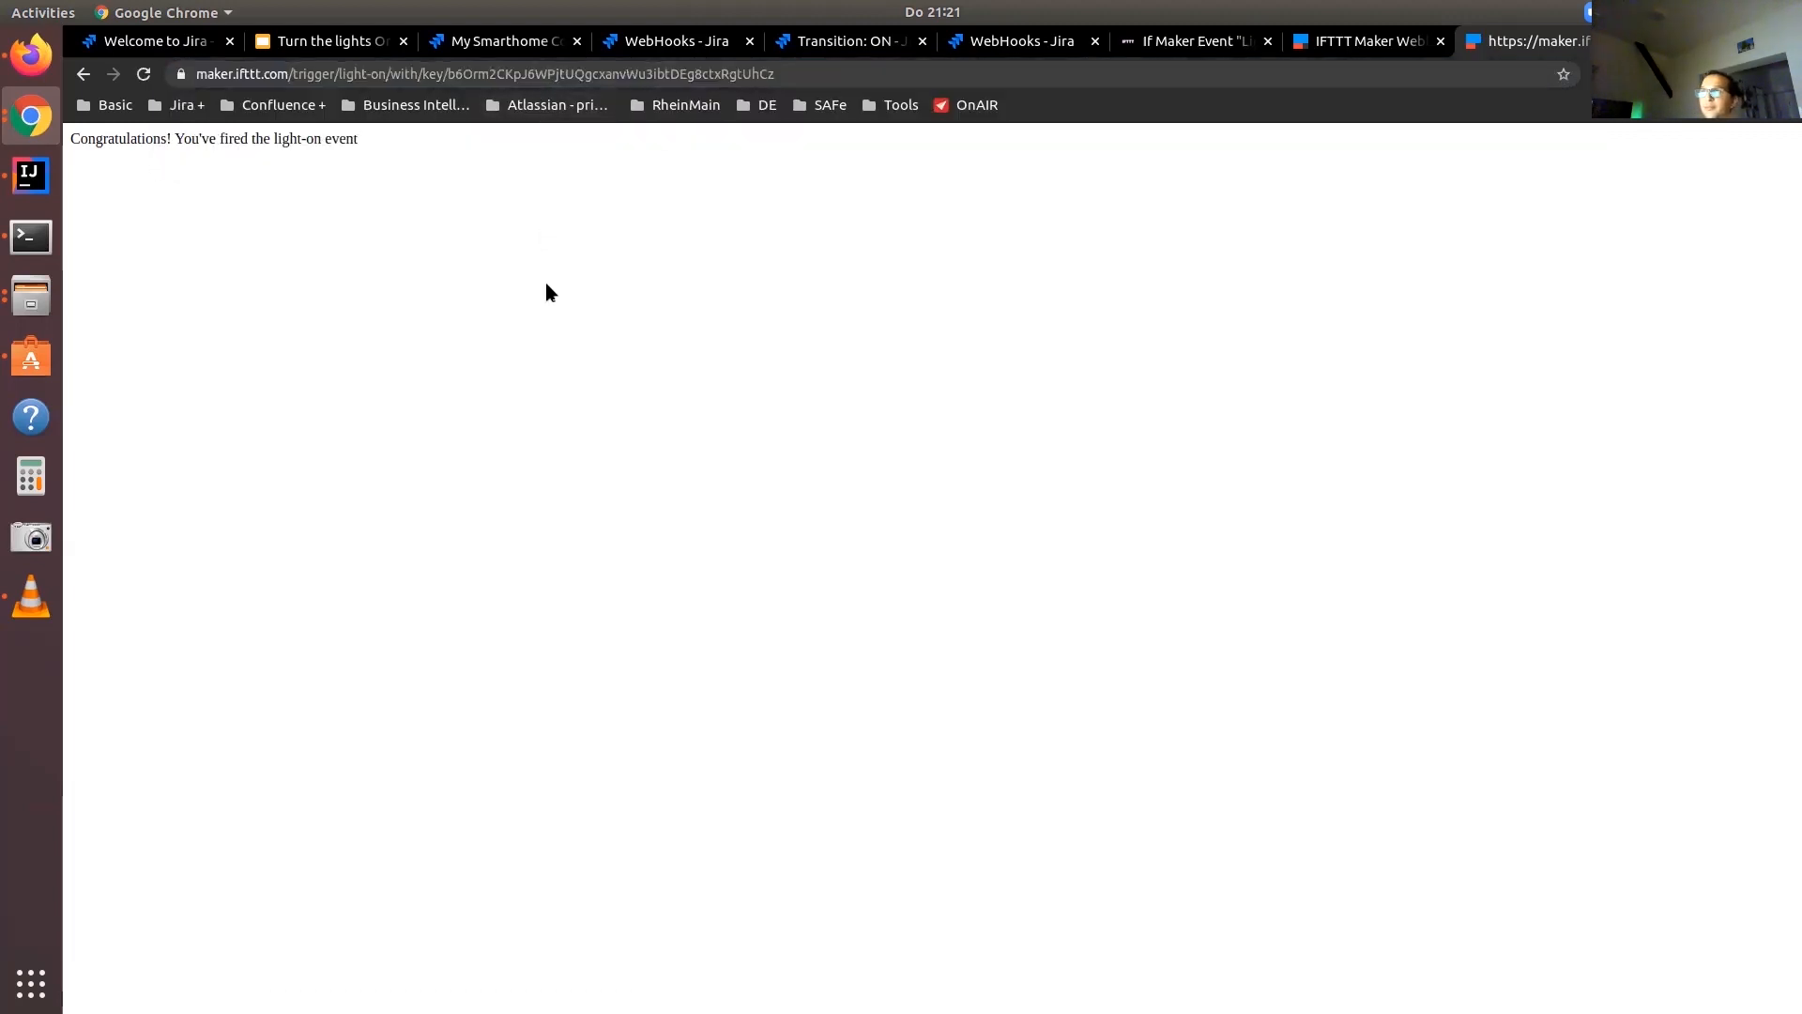
Go to My Applets in IFTTT and open the light-off and Light On applets in separate tabs
{"action": "left_click", "coordinate": [1370, 41]}
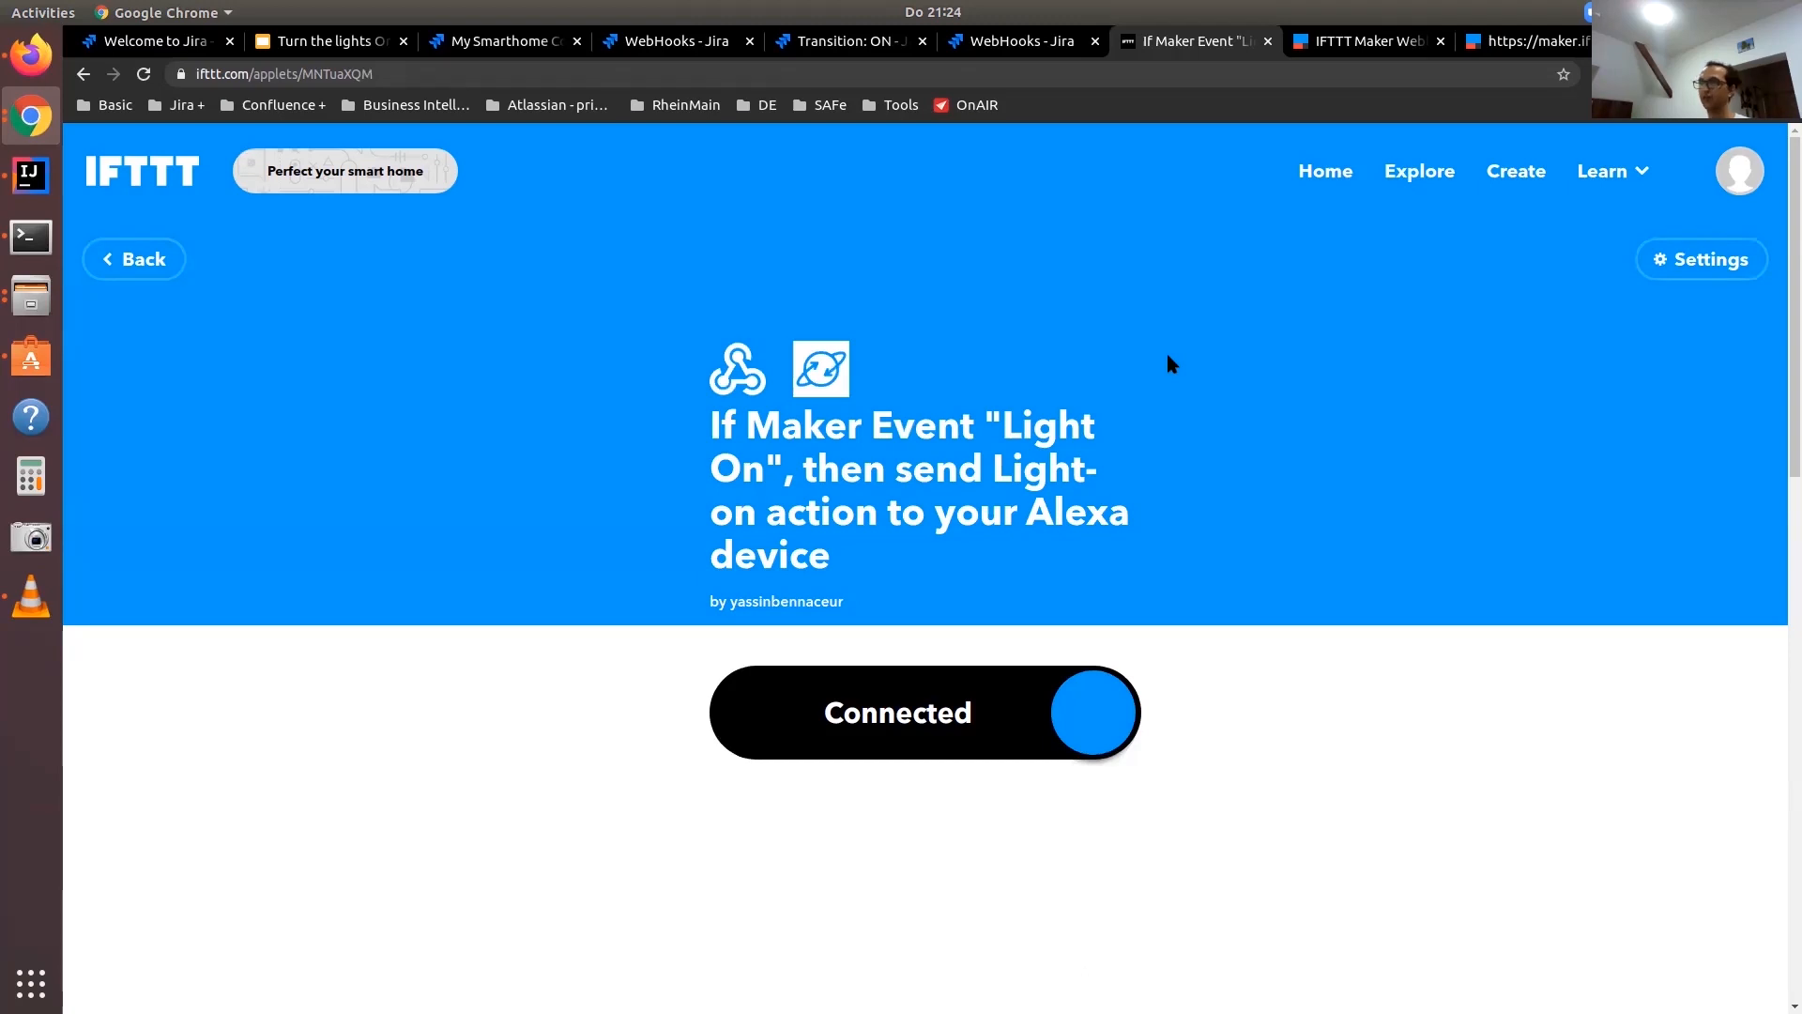
{"action": "left_click", "coordinate": [1311, 171]}
{"action": "scroll", "coordinate": [1154, 538], "scroll_direction": "down", "scroll_amount": 3}
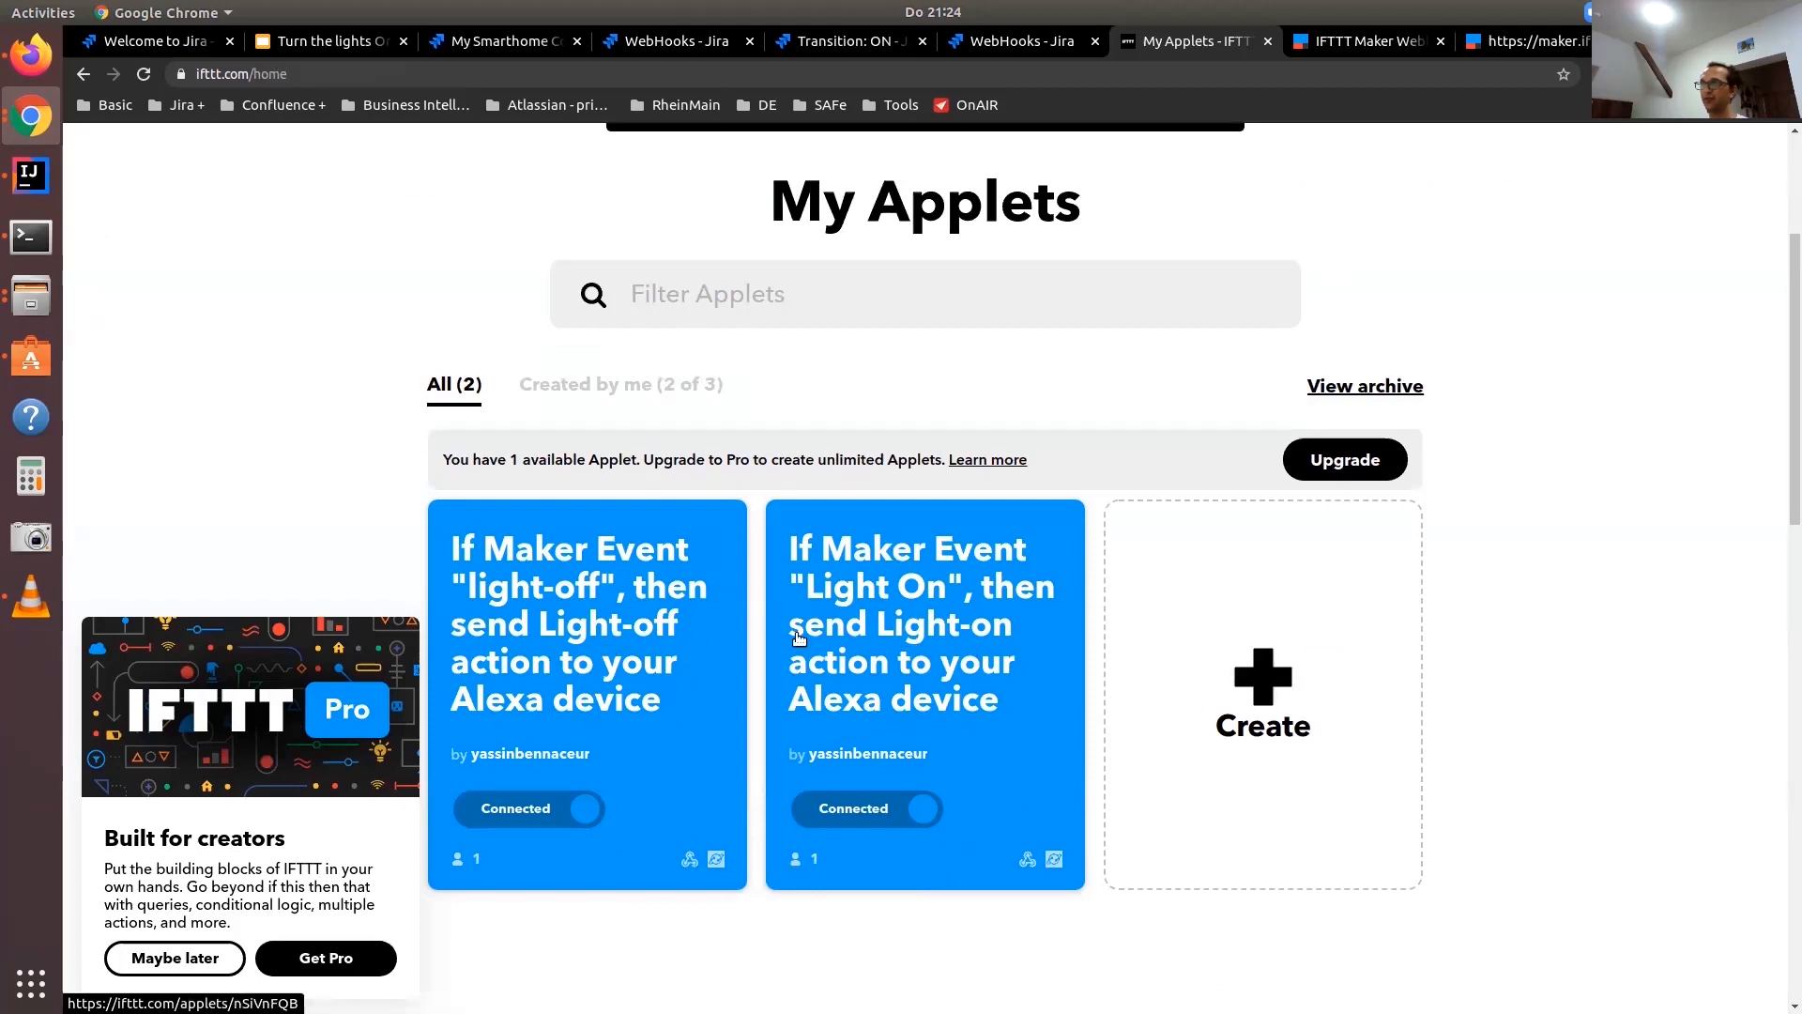
{"action": "middle_click", "coordinate": [636, 624]}
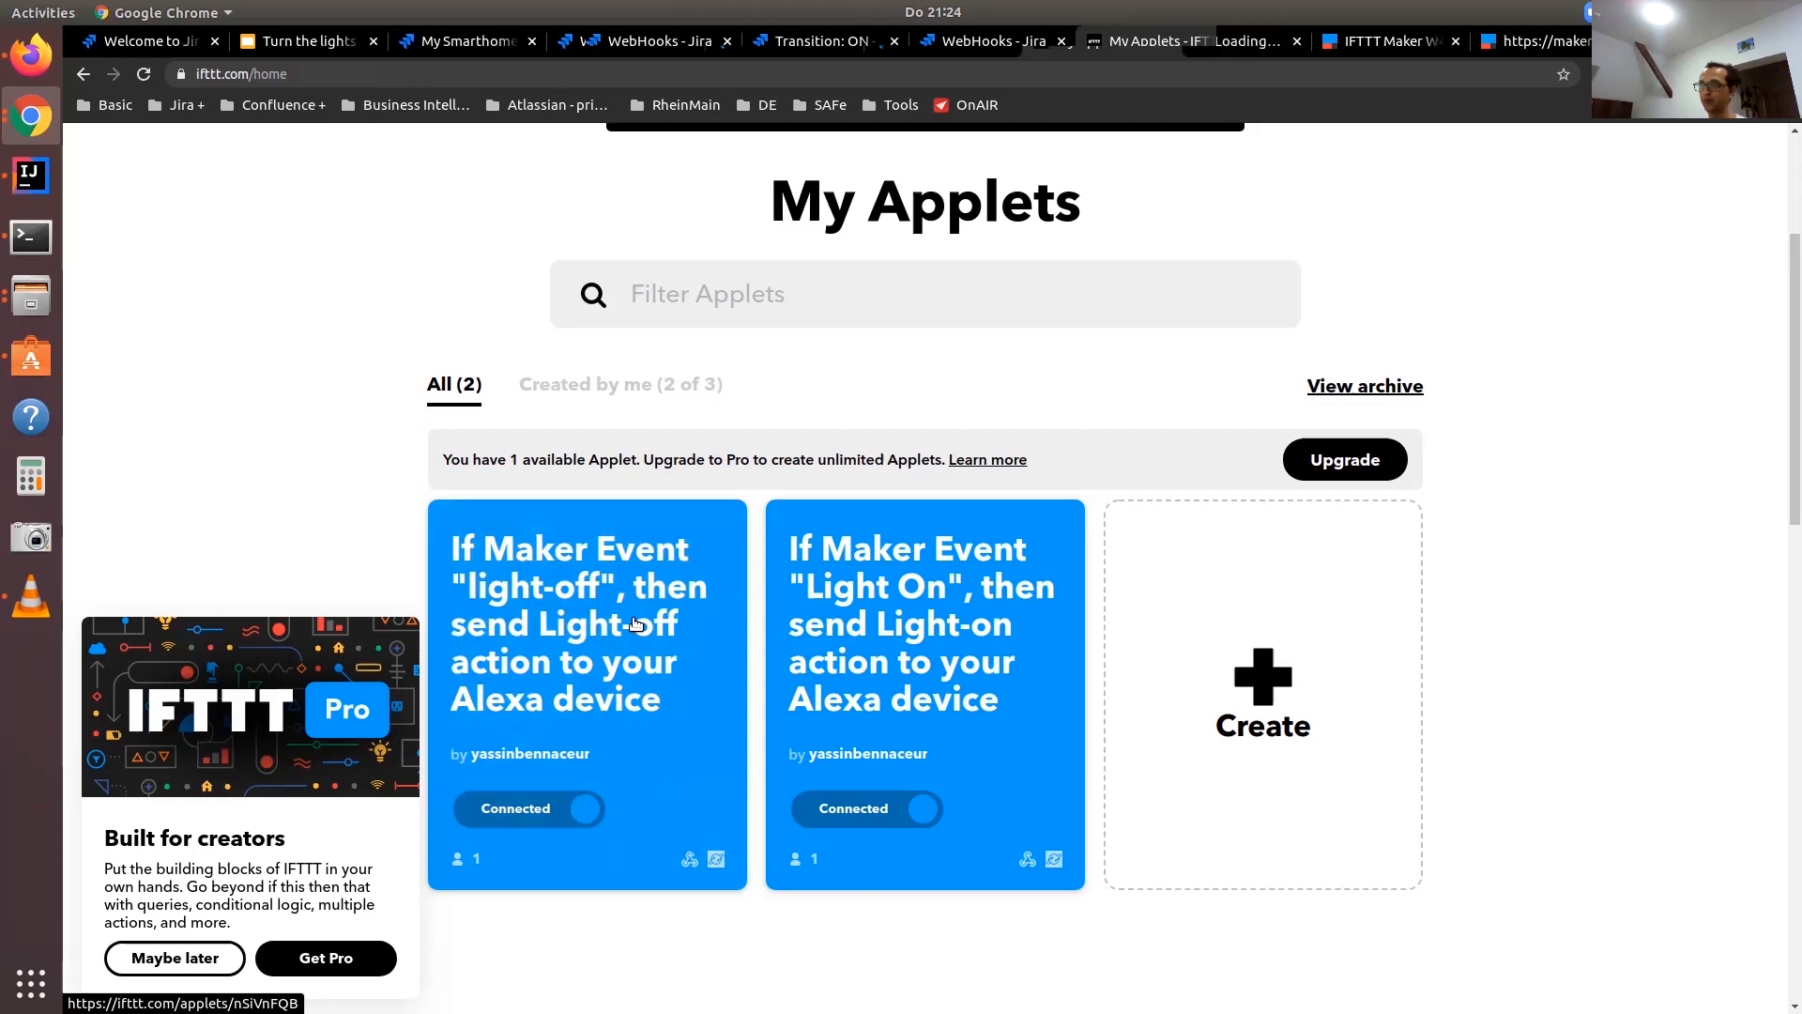
{"action": "middle_click", "coordinate": [857, 634]}
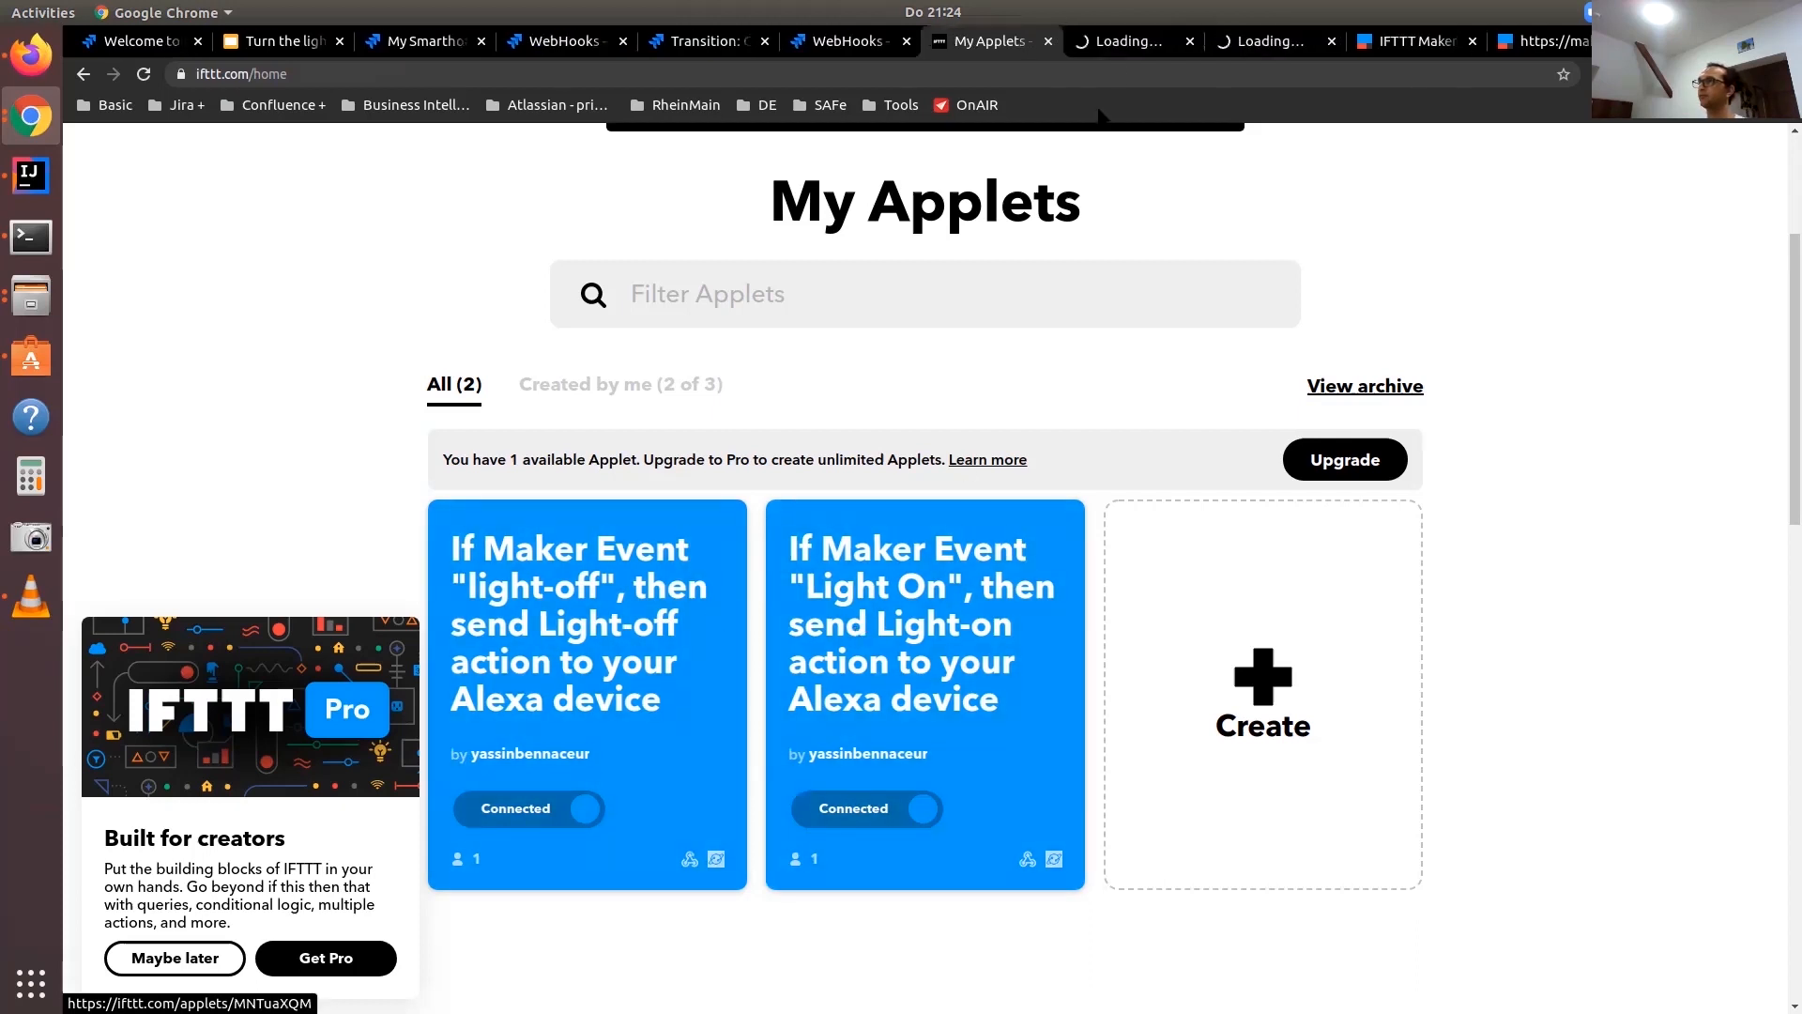
Open the light-off applet's settings and check its event name and Alexa action
{"action": "key", "text": "ctrl+Tab"}
{"action": "left_click", "coordinate": [1732, 259]}
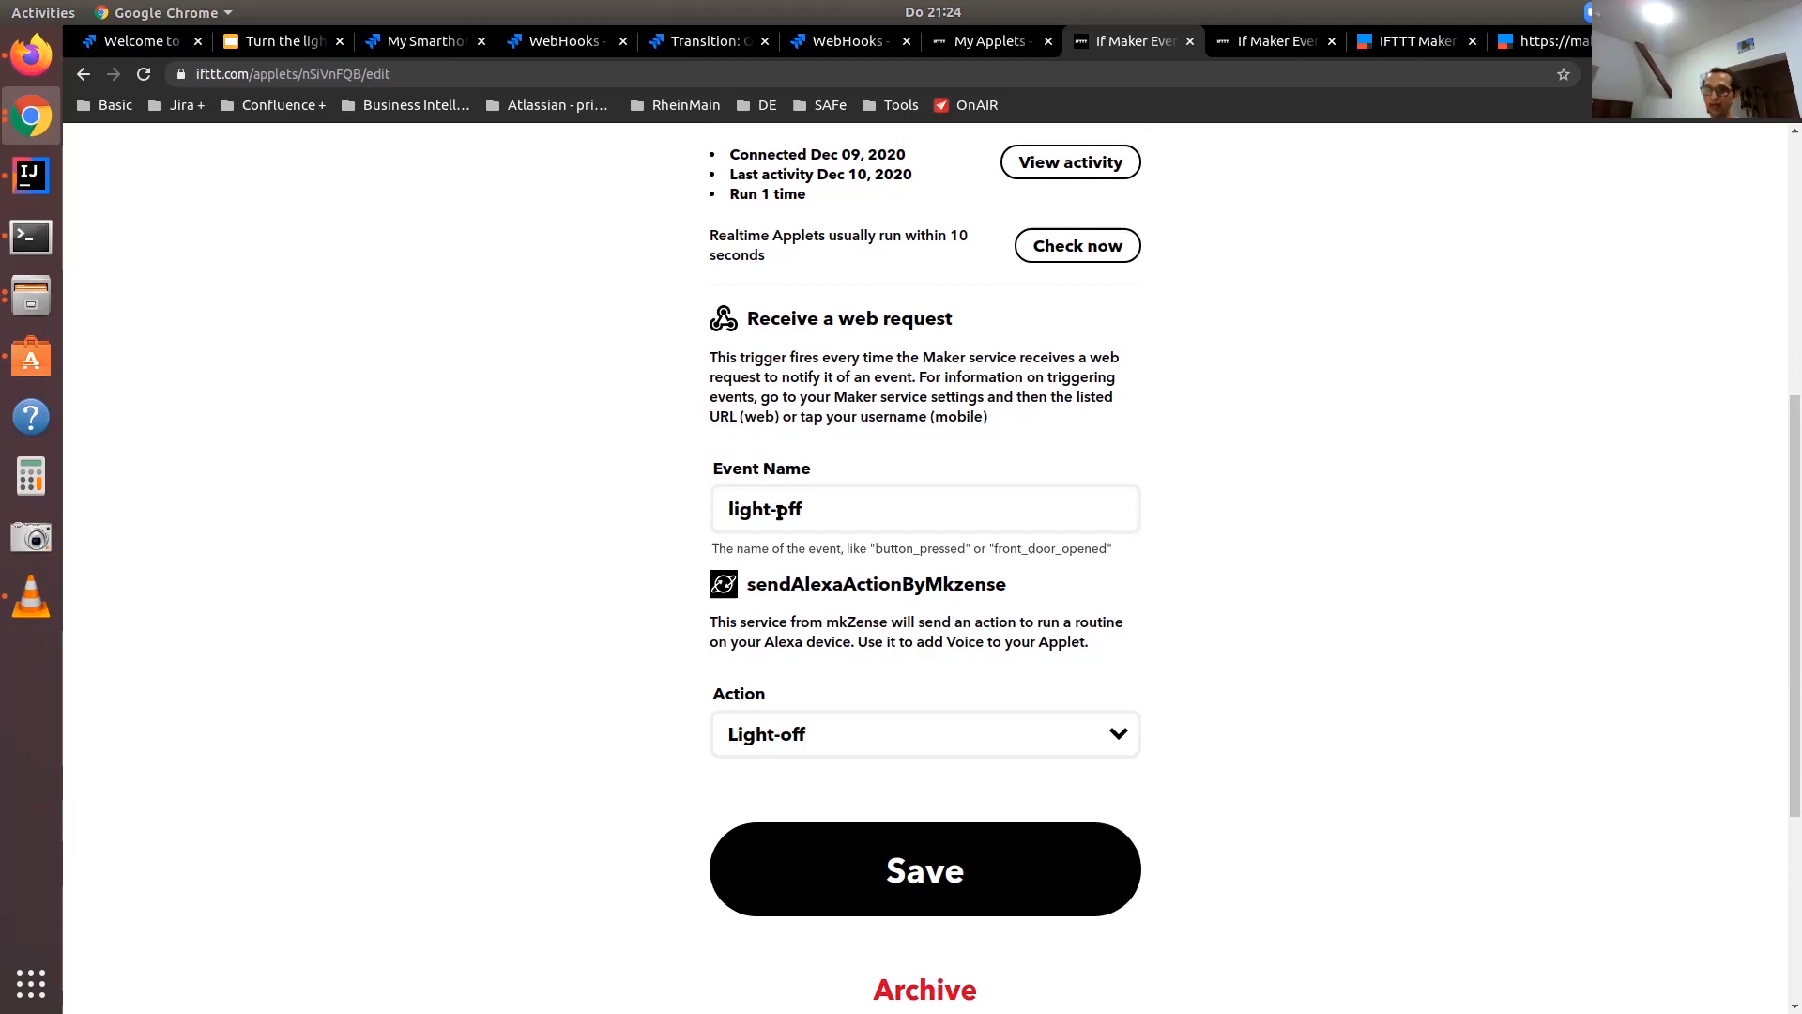
{"action": "triple_click", "coordinate": [888, 506]}
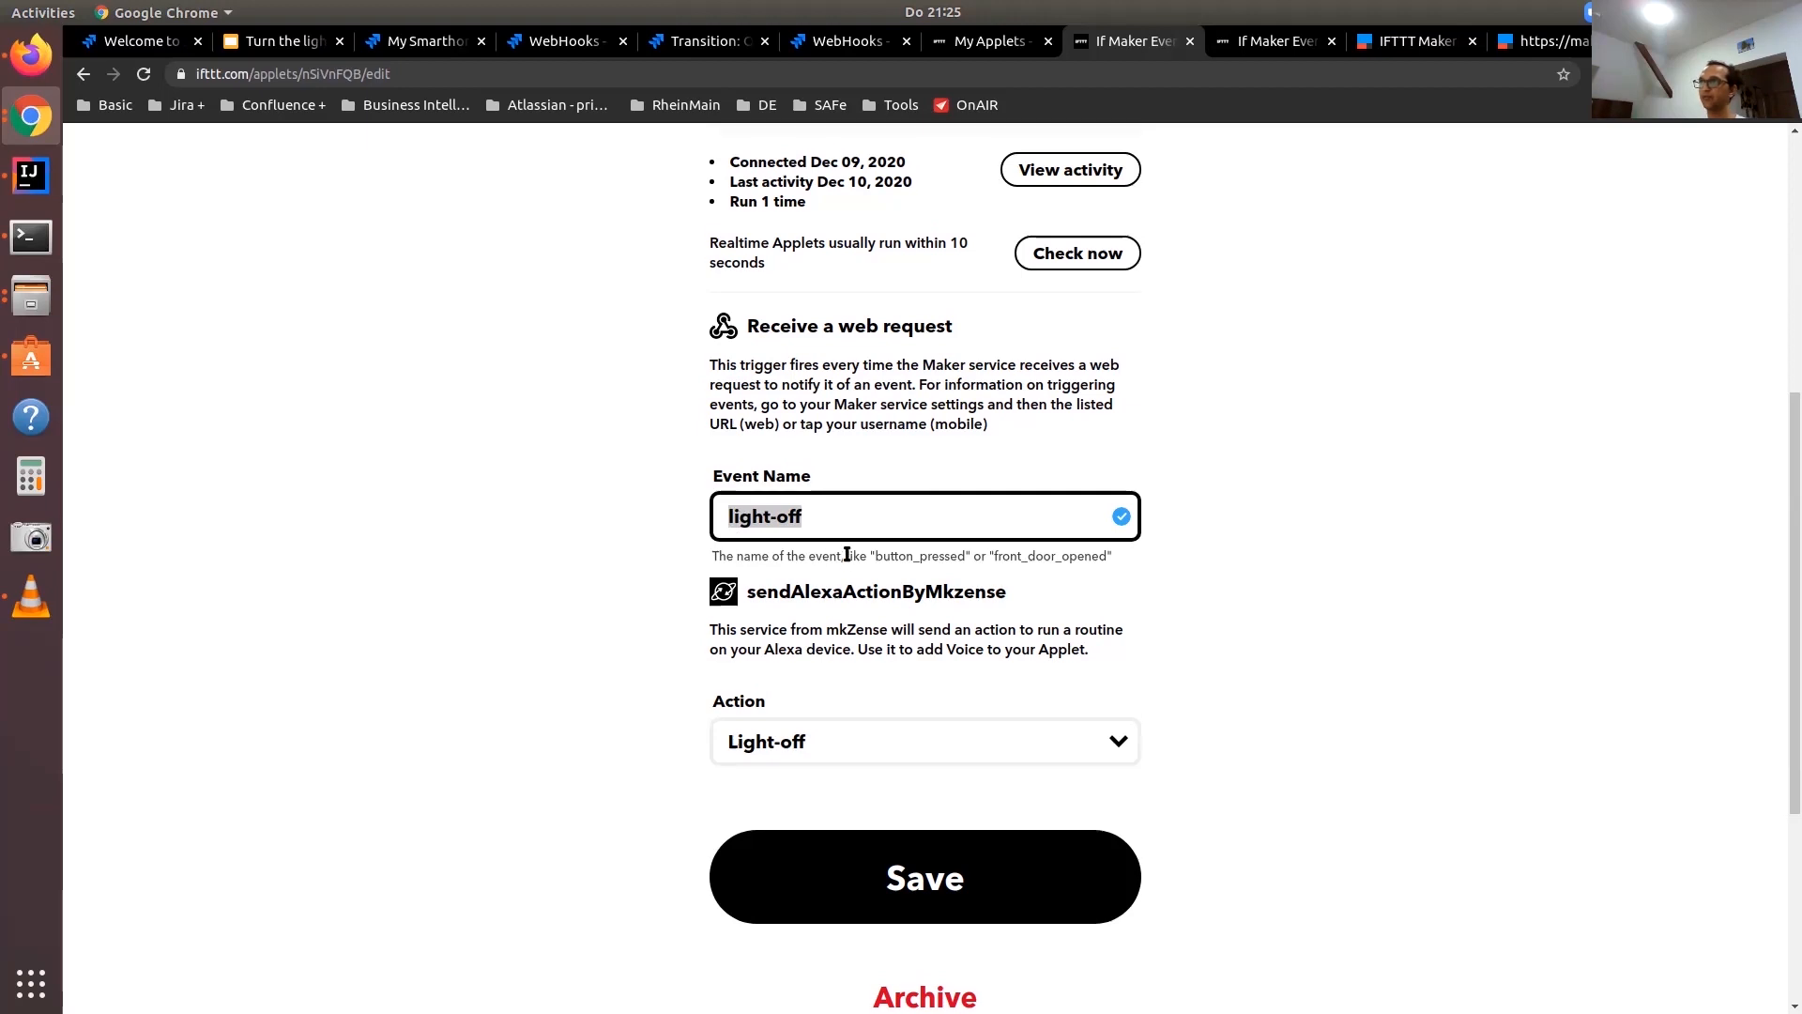
{"action": "scroll", "coordinate": [849, 553], "scroll_direction": "up", "scroll_amount": 5}
{"action": "scroll", "coordinate": [847, 544], "scroll_direction": "down", "scroll_amount": 8}
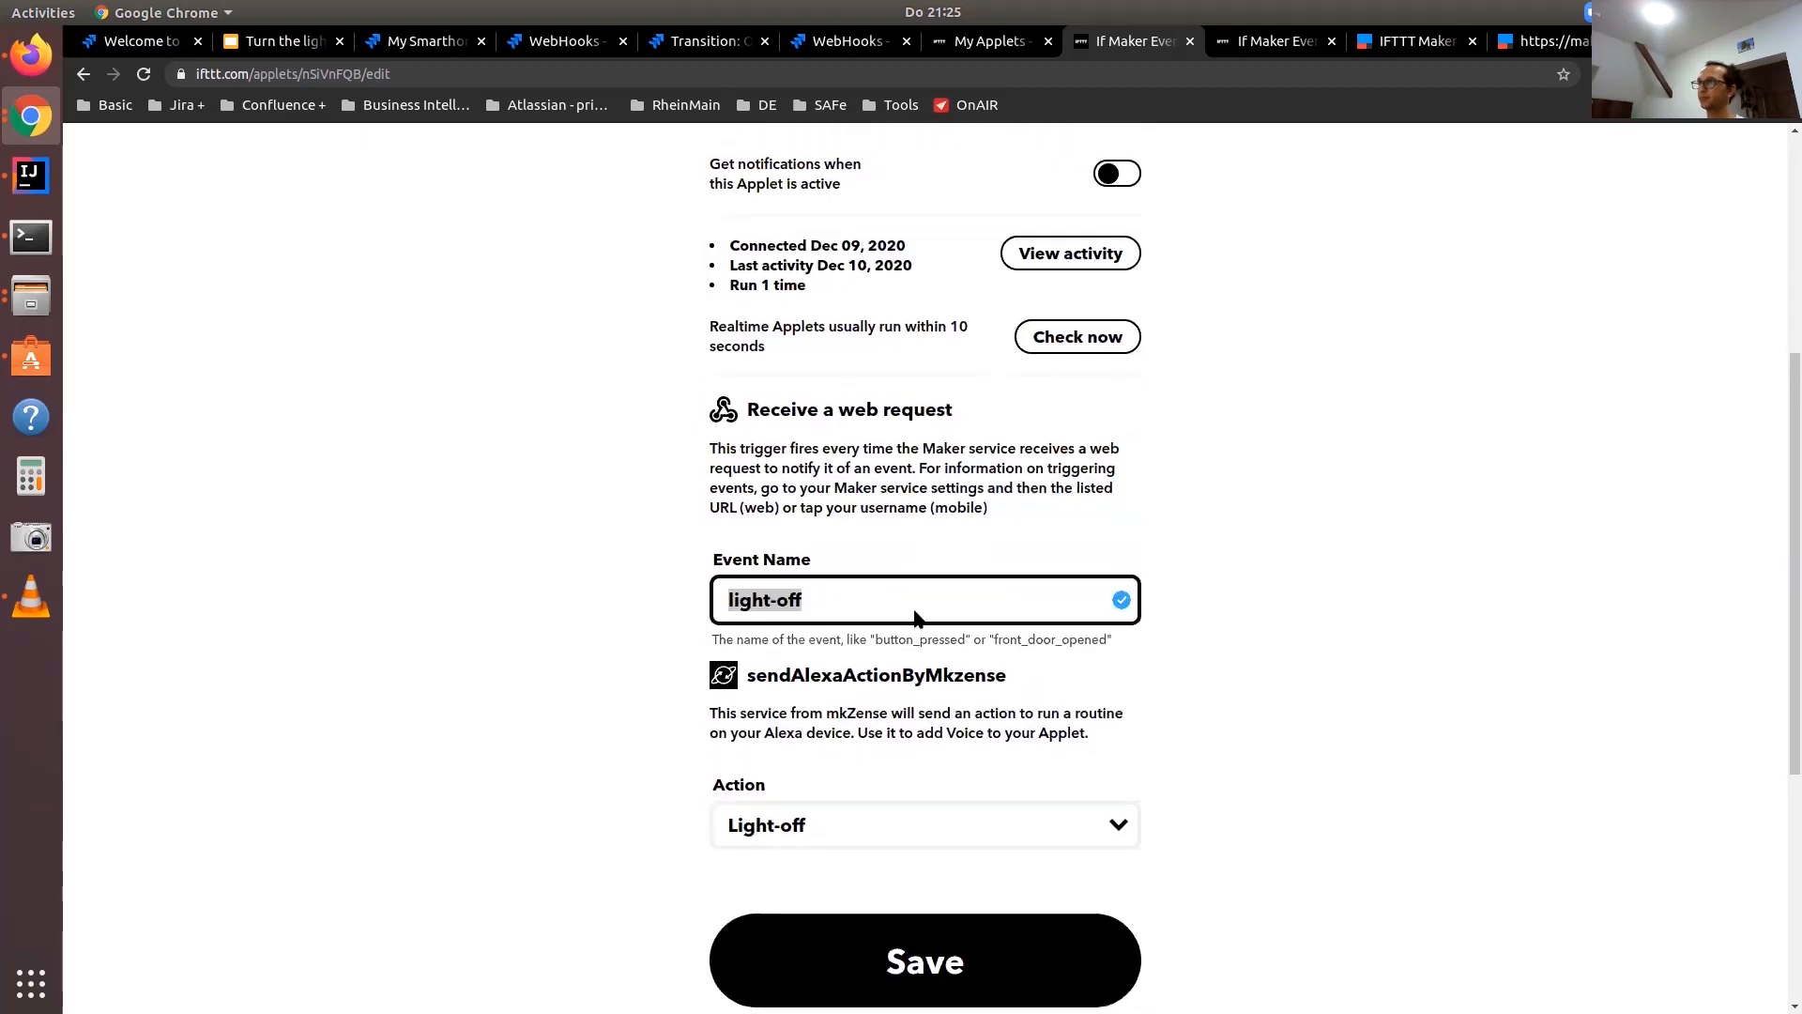
Change the event name in the Light On applet's title to light-on and check the applet's trigger and action
{"action": "left_click", "coordinate": [1254, 47]}
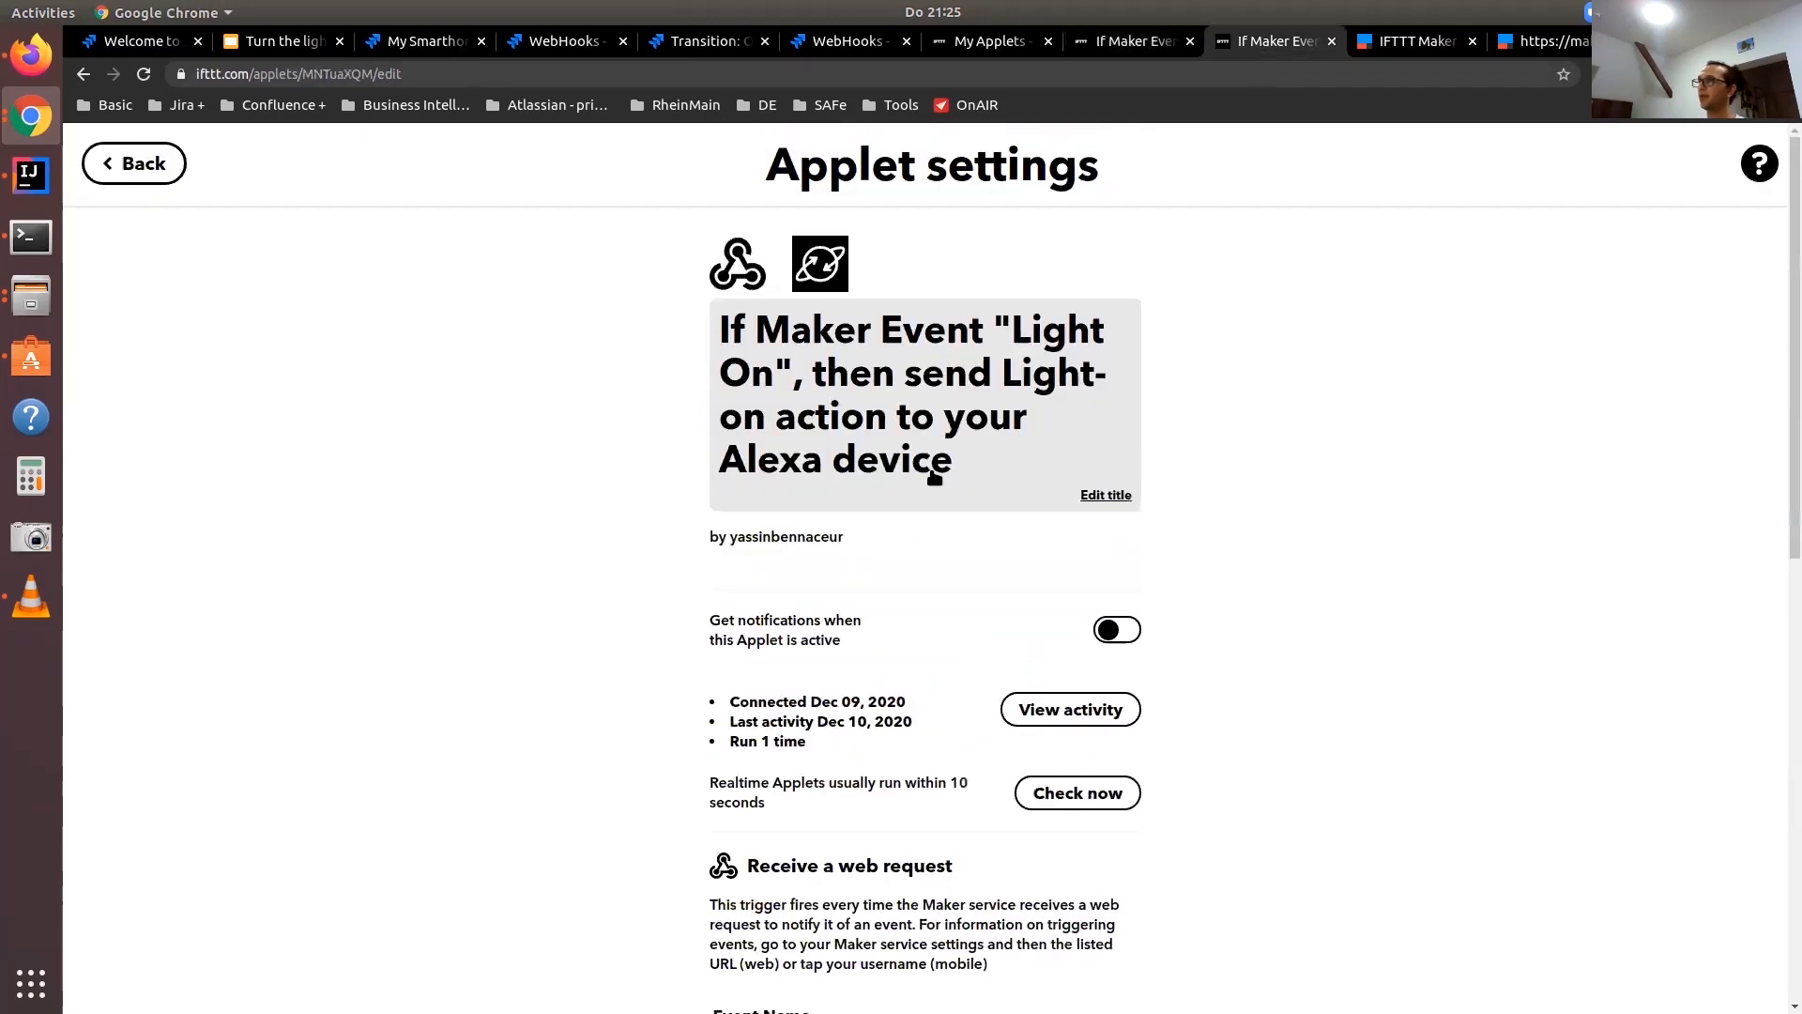
{"action": "left_click", "coordinate": [987, 424]}
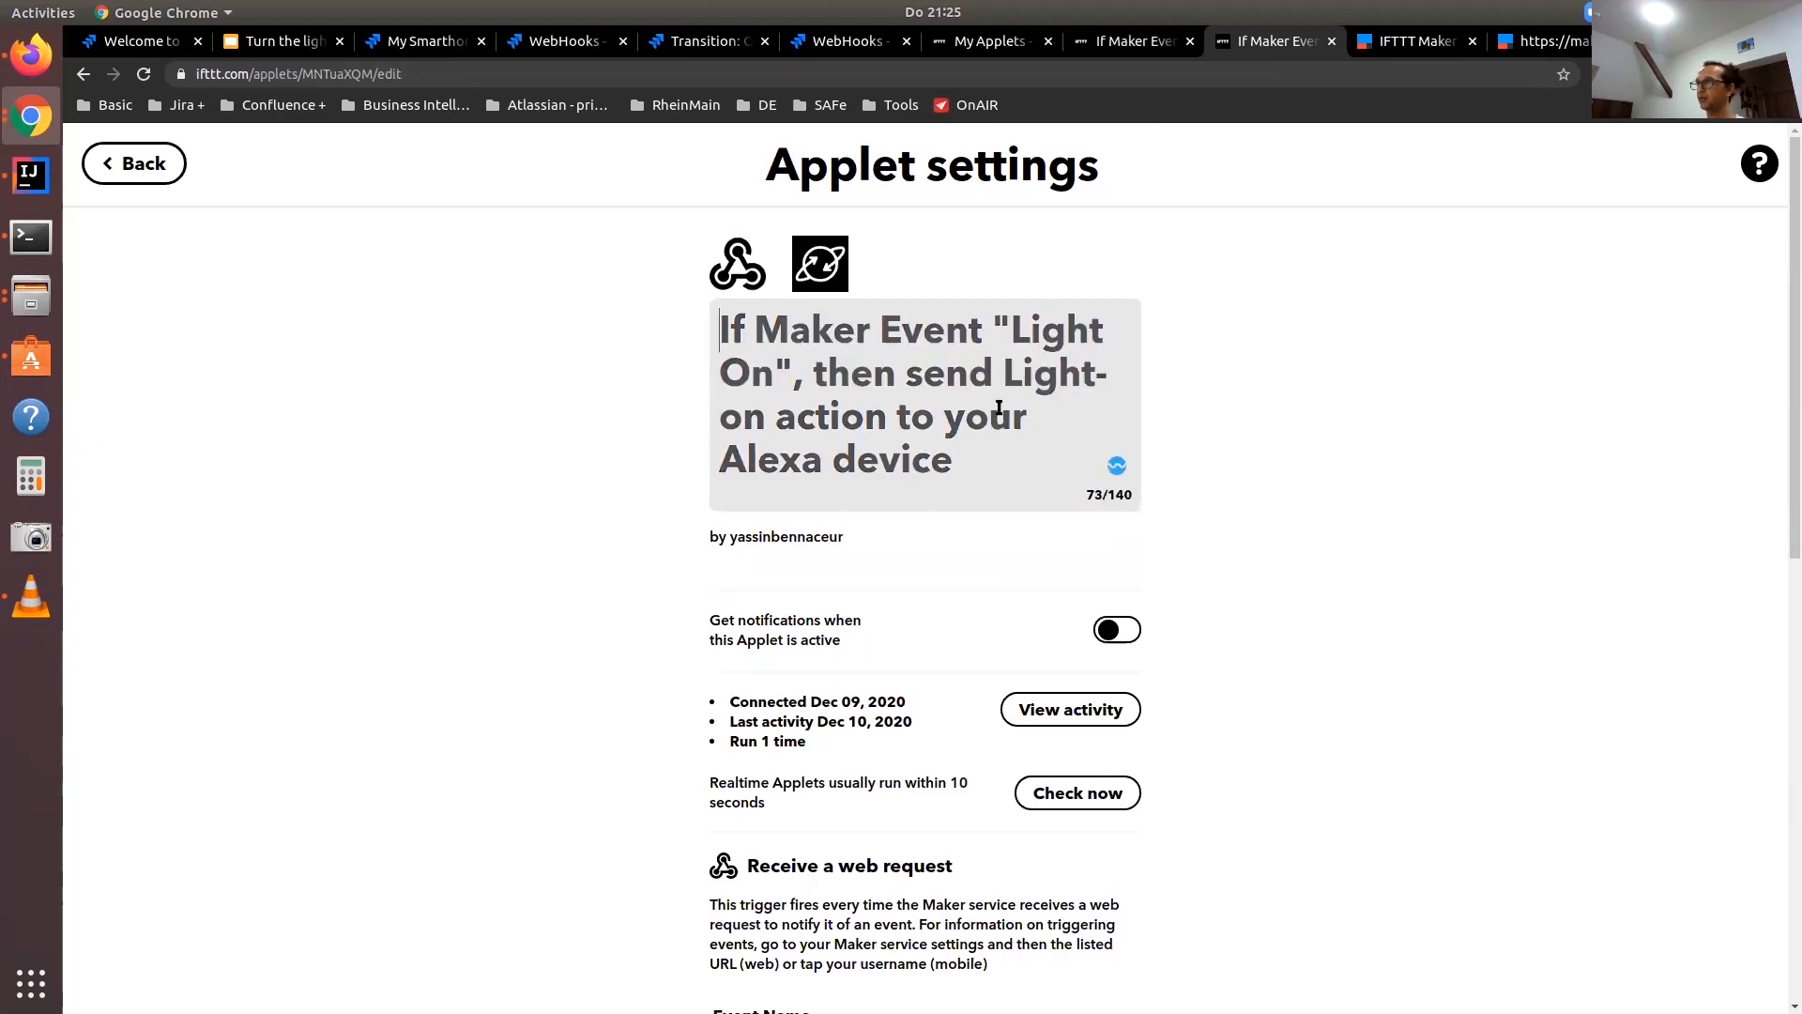
{"action": "left_click", "coordinate": [754, 373]}
{"action": "key", "text": "ctrl+shift+Left"}
{"action": "key", "text": "ctrl+shift+Left"}
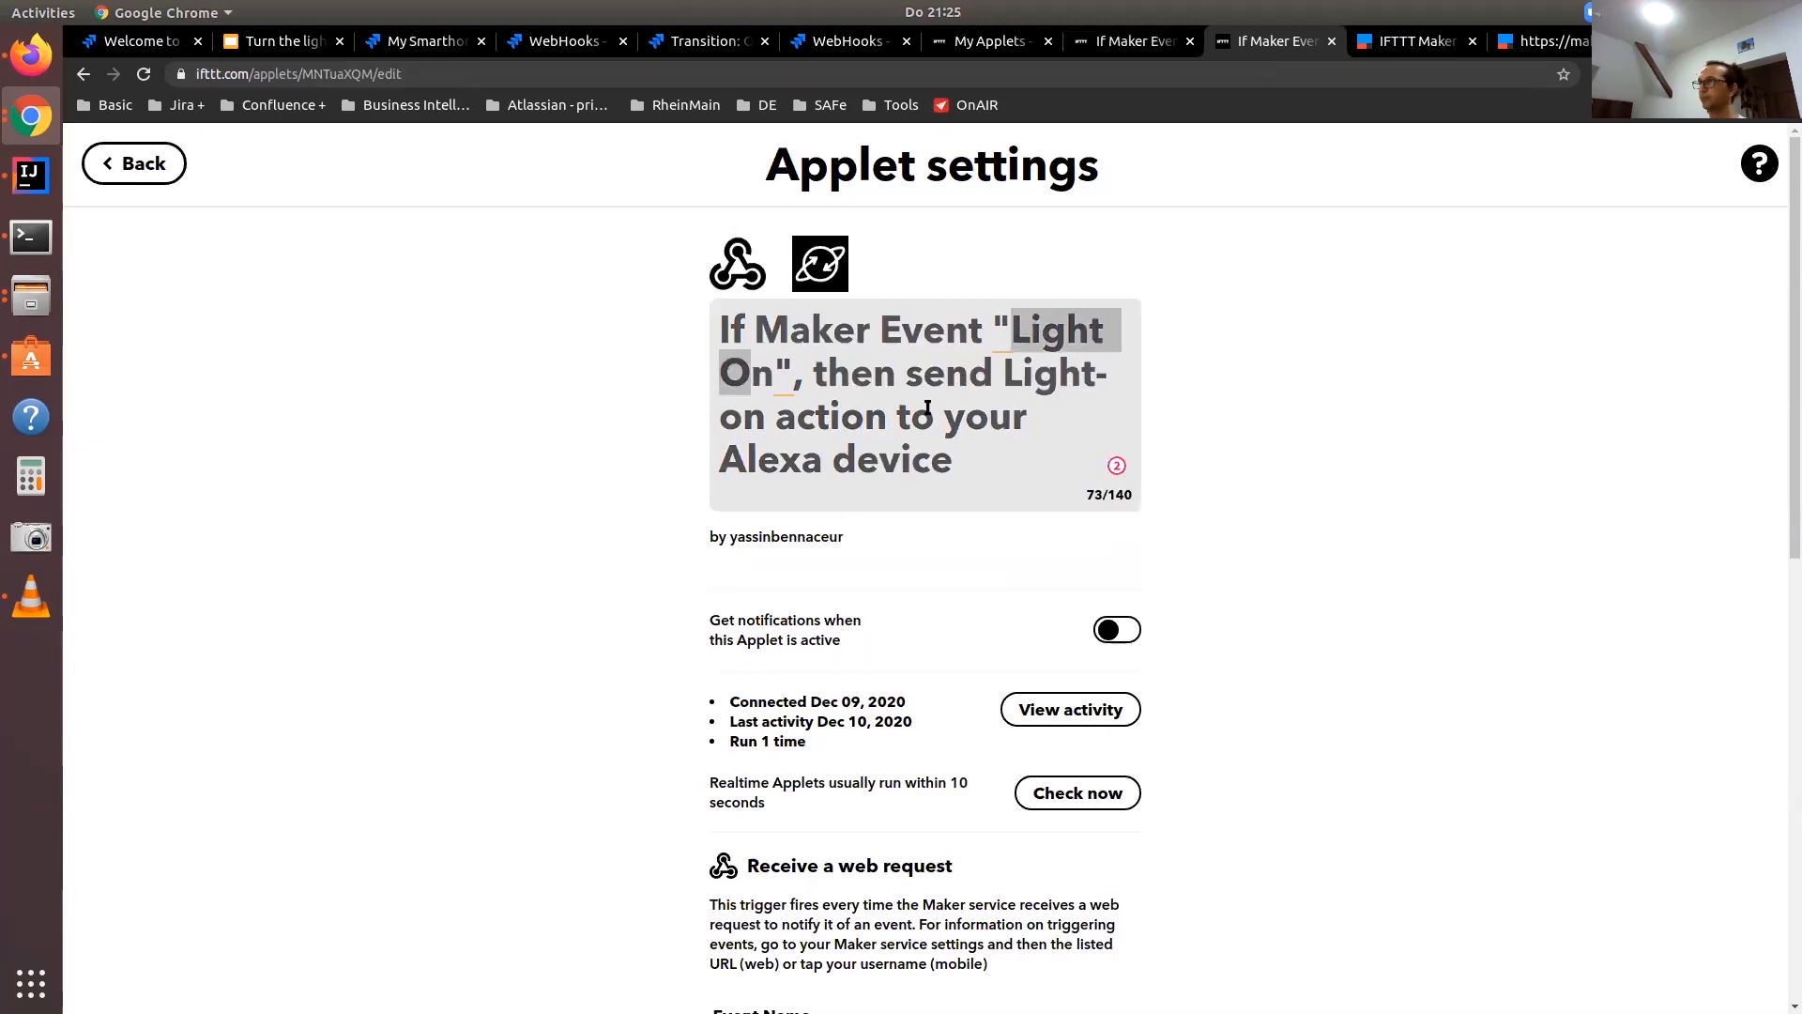
{"action": "type", "text": "light-on"}
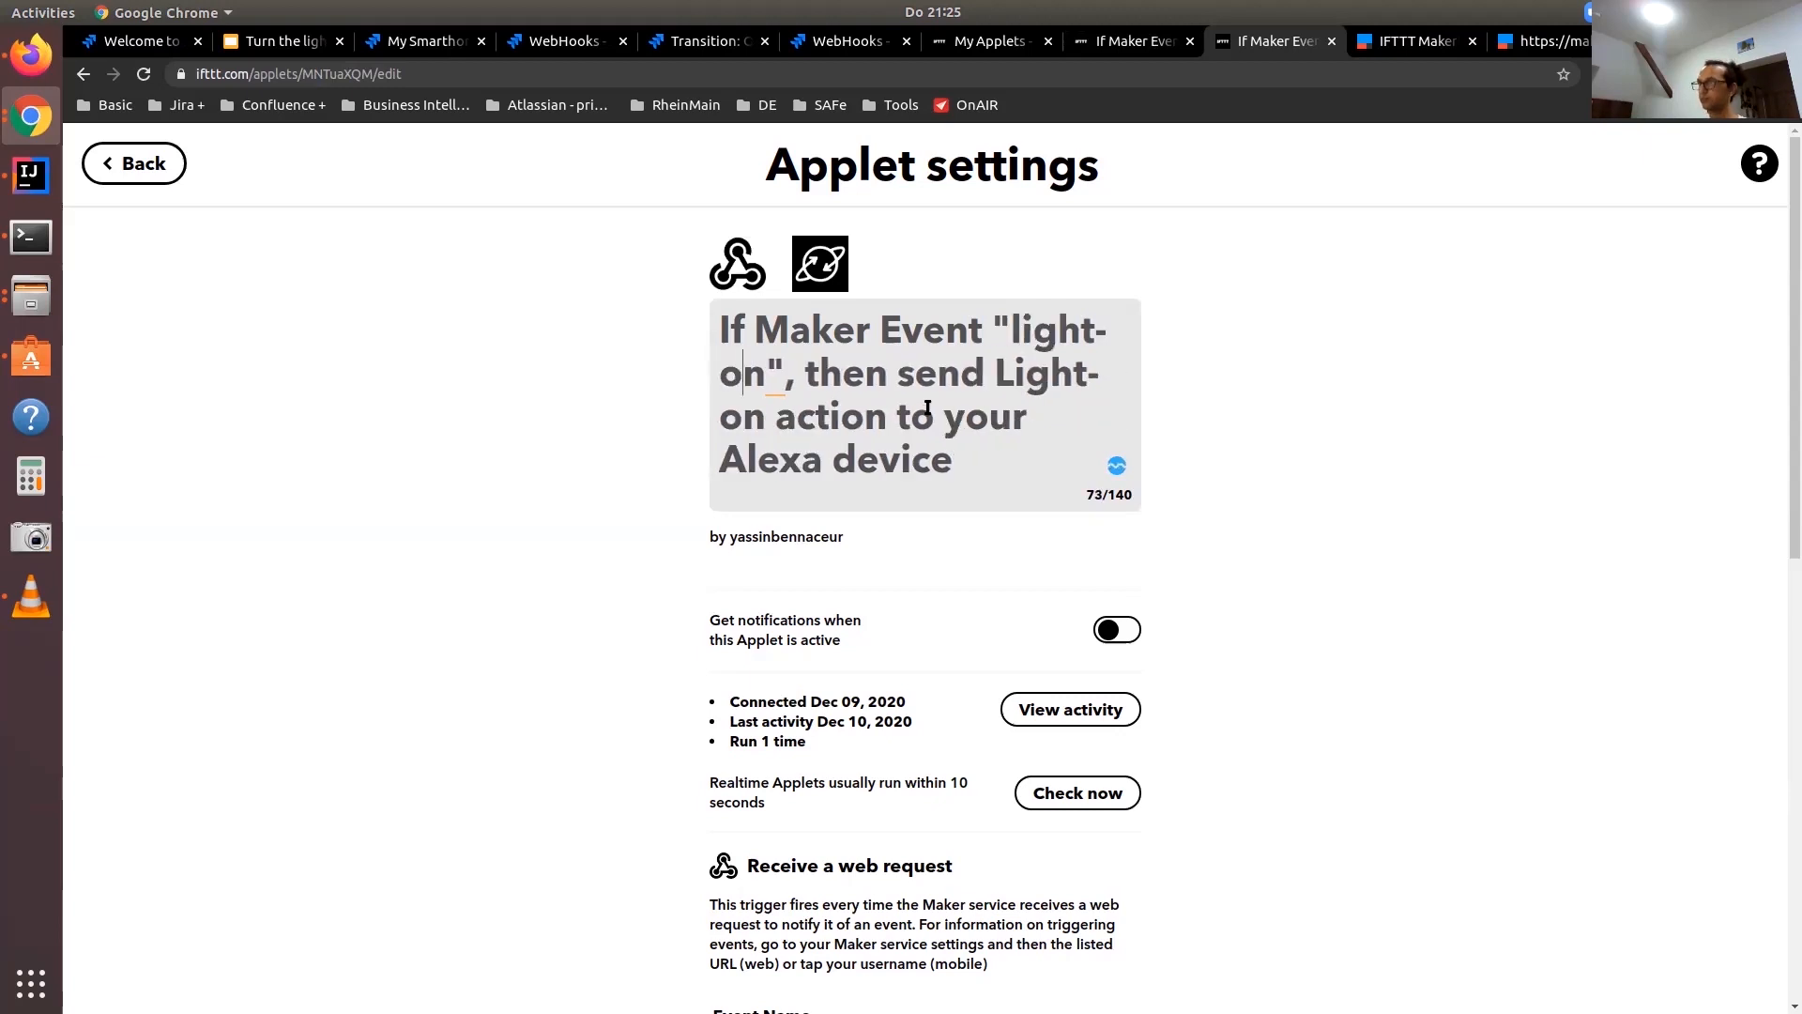
{"action": "key", "text": "Delete"}
{"action": "scroll", "coordinate": [954, 491], "scroll_direction": "down", "scroll_amount": 8}
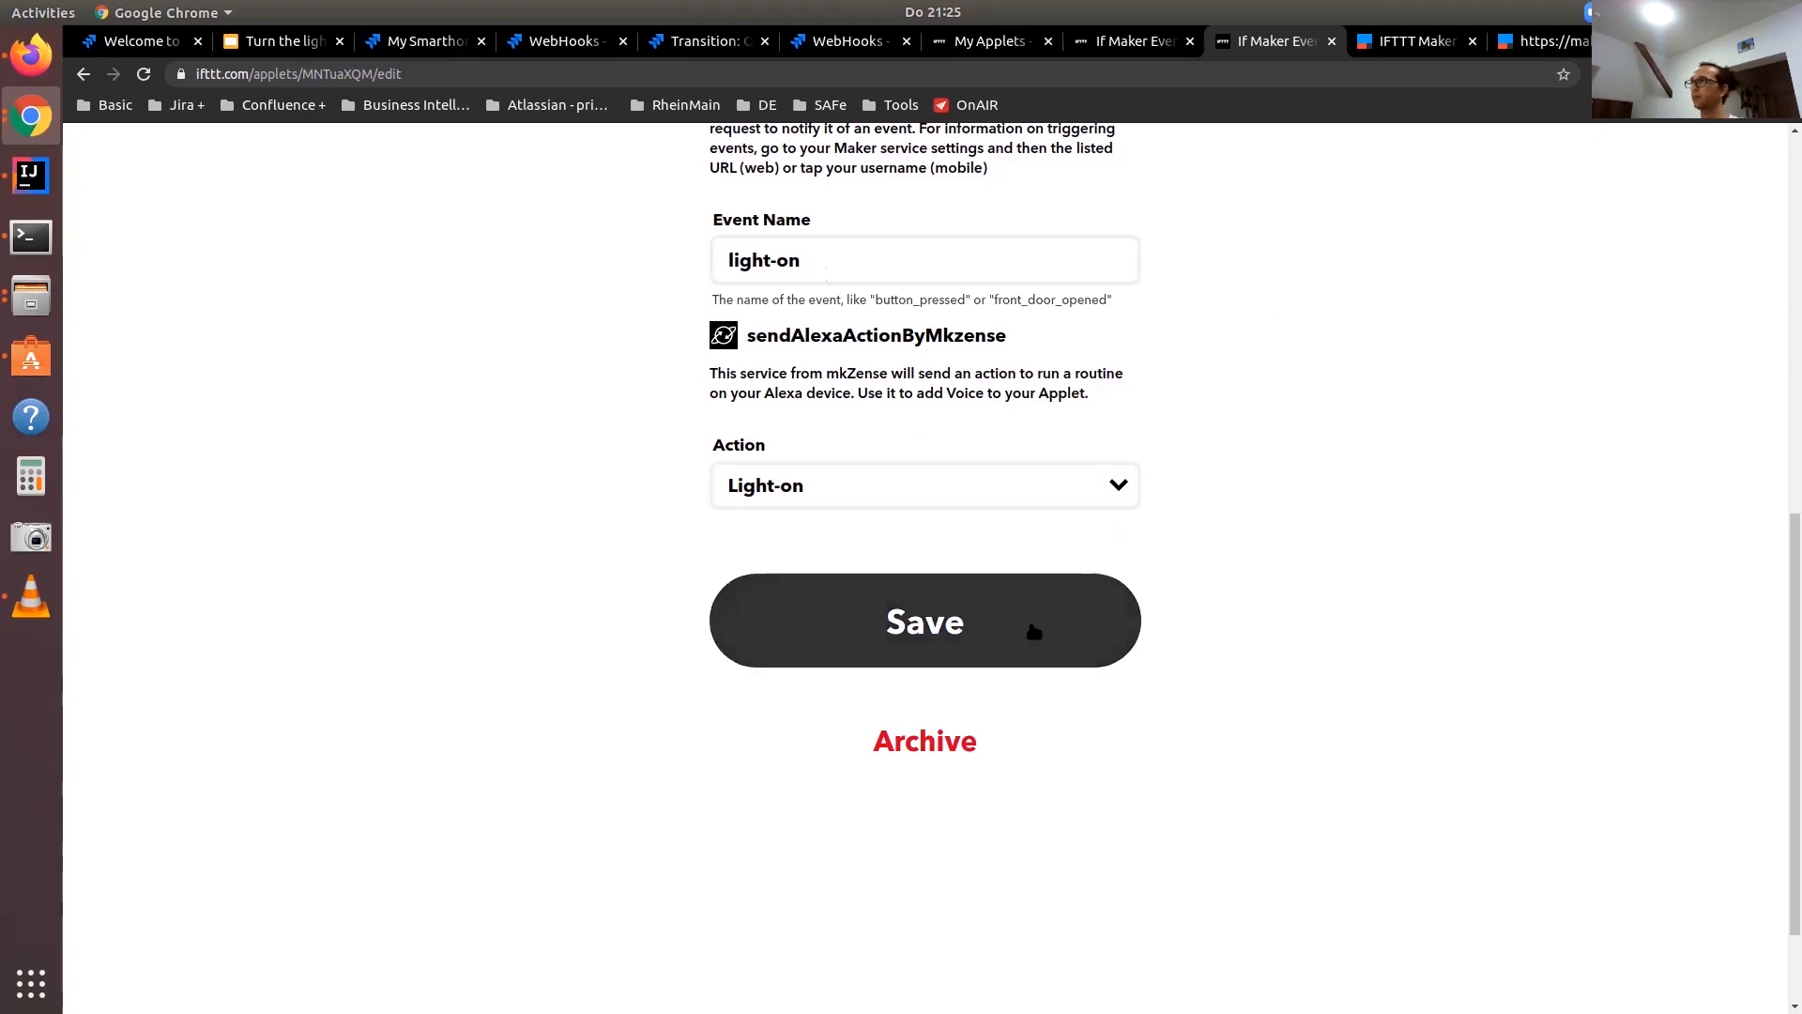
Return to the webhook URL tab and fire the light-off event by changing the event name to light-off
{"action": "left_click", "coordinate": [1541, 43]}
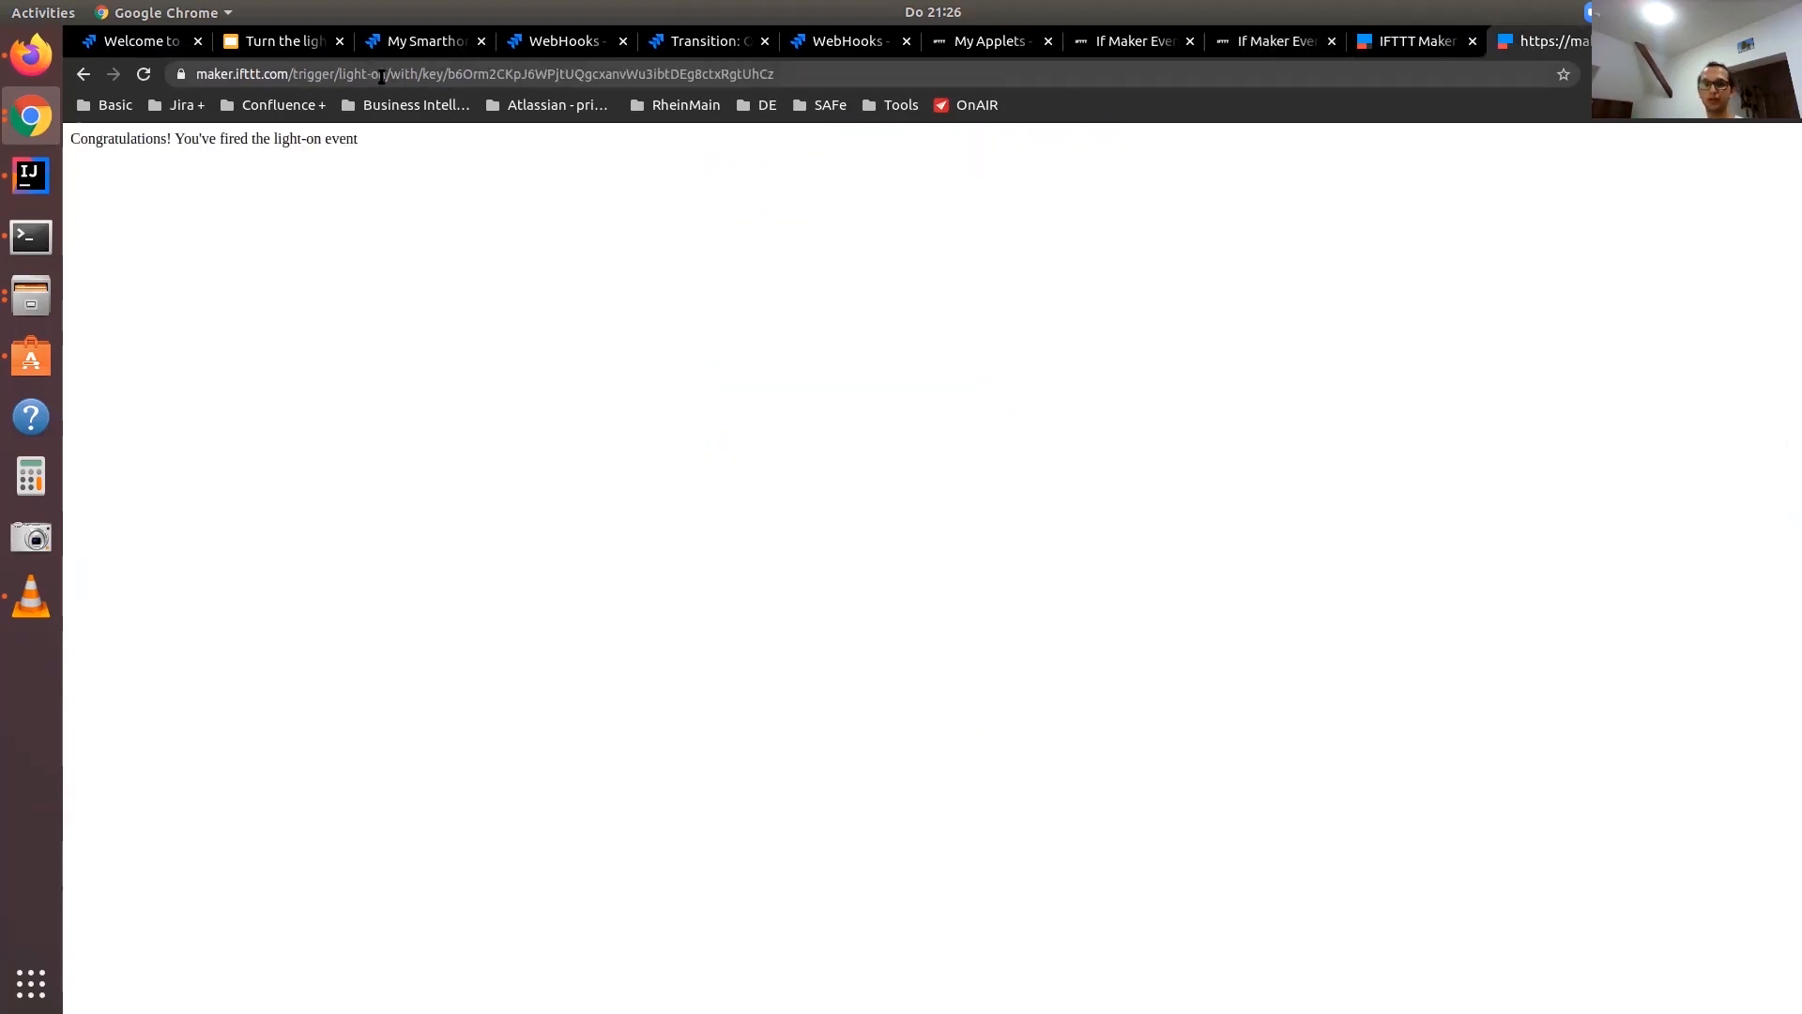
{"action": "left_click", "coordinate": [381, 76]}
{"action": "left_click", "coordinate": [431, 75]}
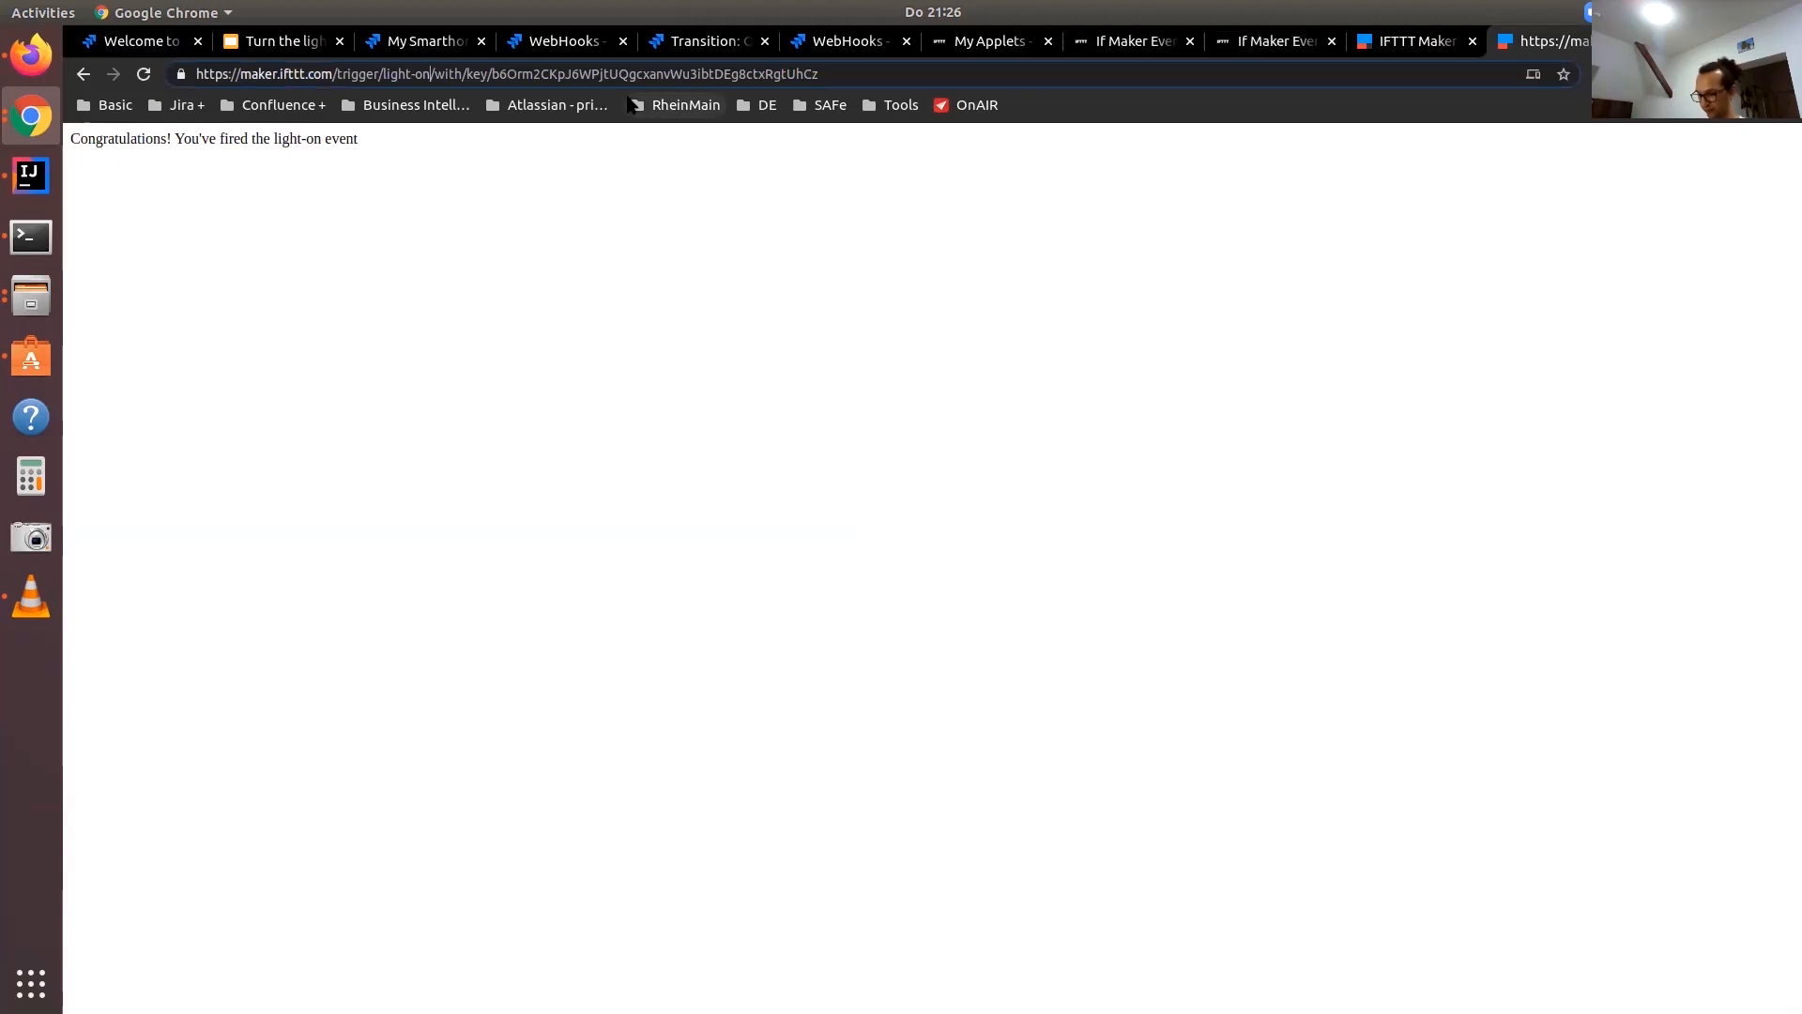
{"action": "key", "text": "BackSpace"}
{"action": "key", "text": "BackSpace"}
{"action": "type", "text": "off"}
{"action": "key", "text": "Return"}
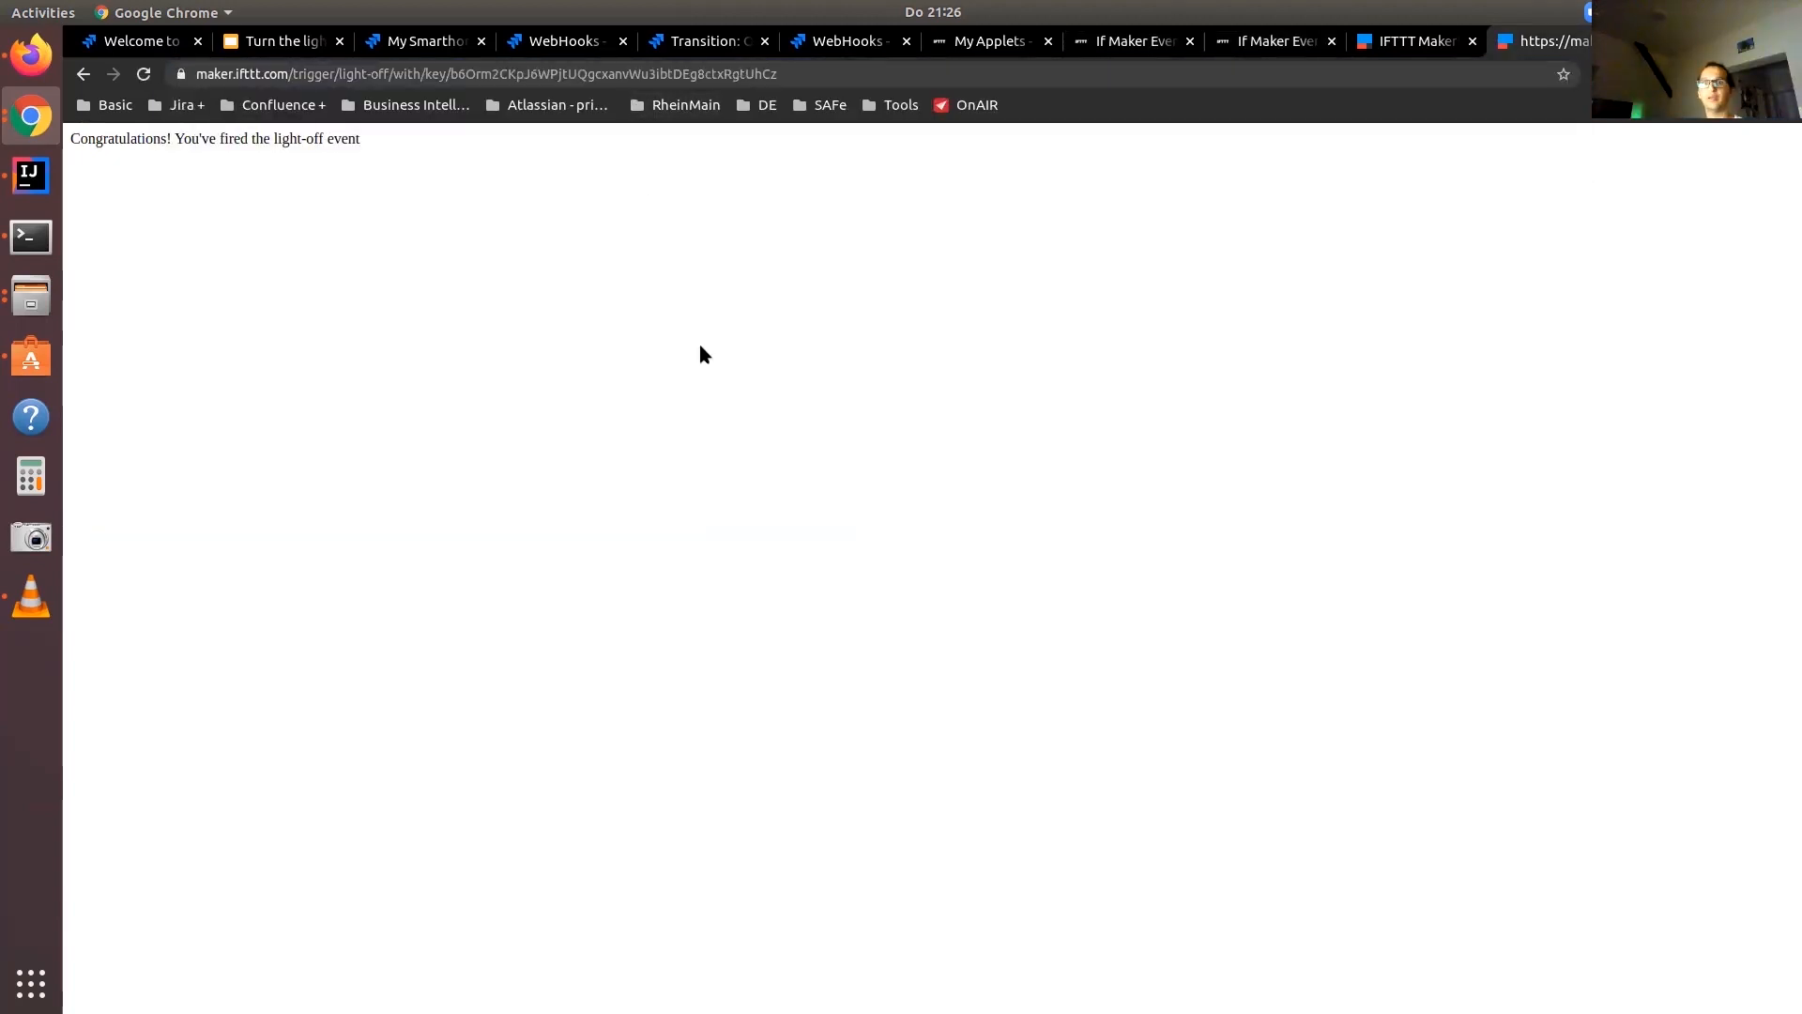
Change the webhook URL's event name back to light-on and load it to trigger that event again
{"action": "double_click", "coordinate": [388, 75]}
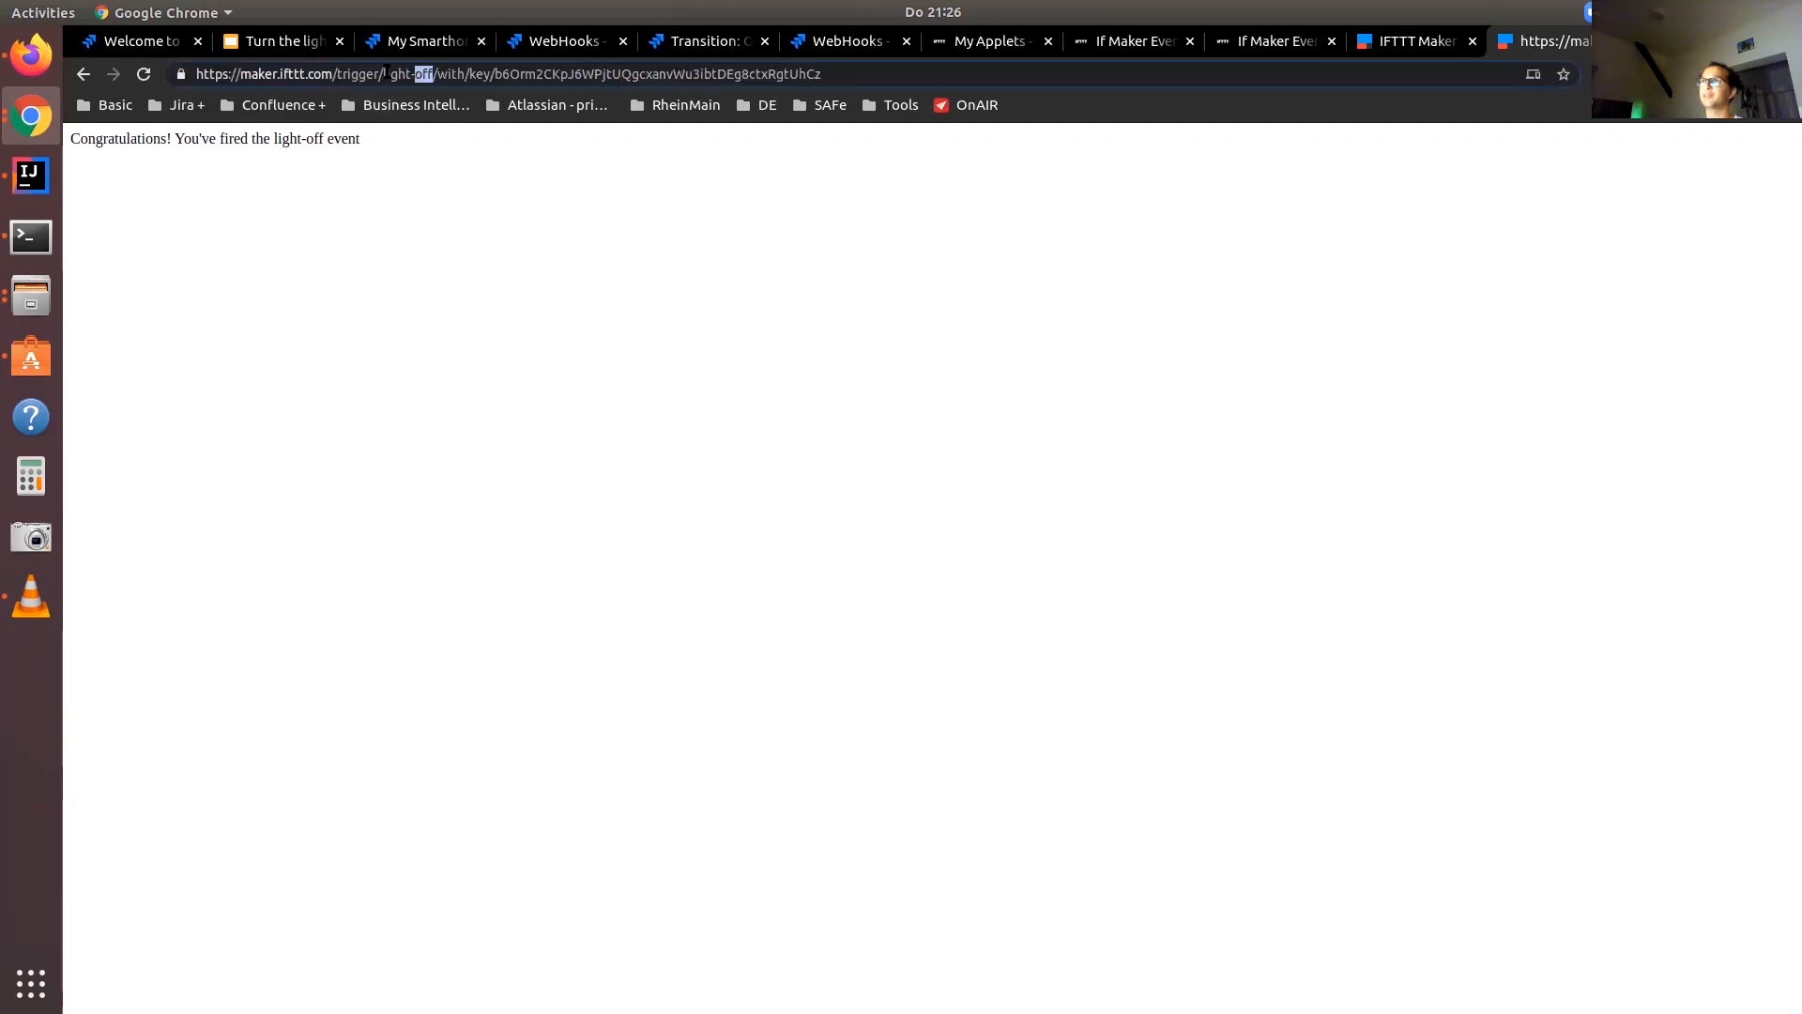
{"action": "type", "text": "on"}
{"action": "key", "text": "Return"}
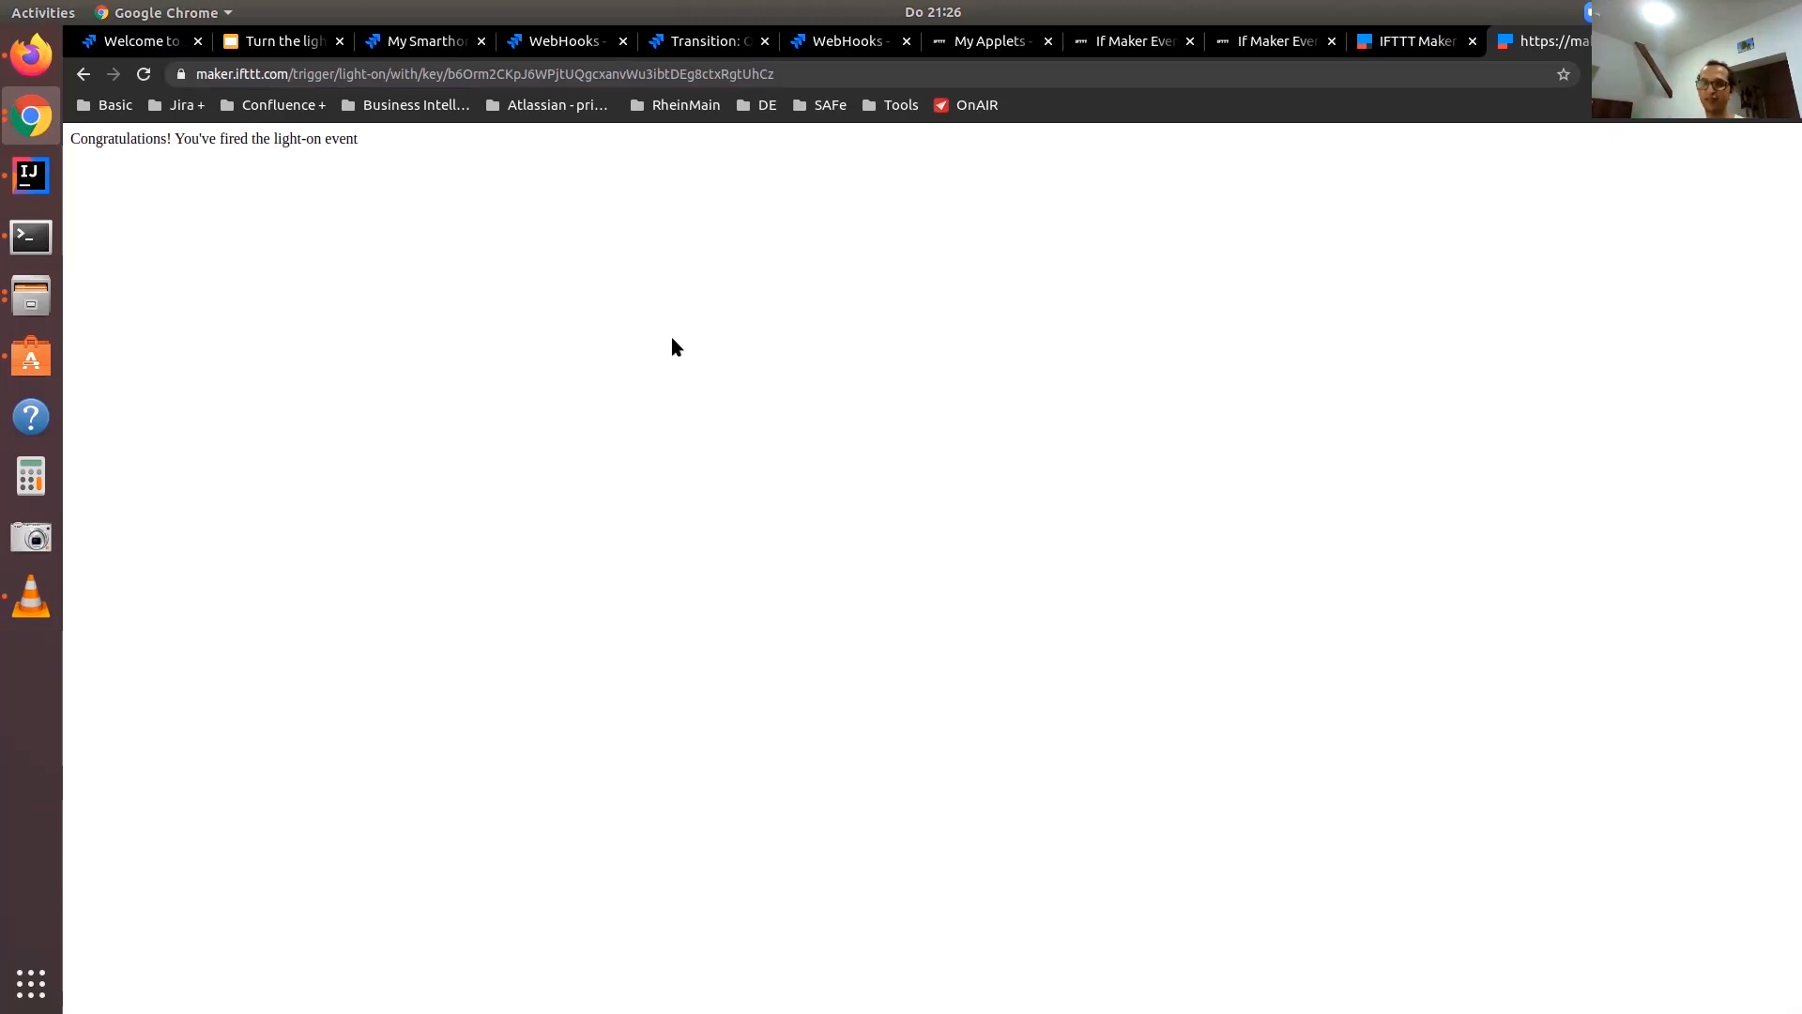
Select the light-on webhook URL, try loading the pasted URL with its key in a new tab, and close that tab
{"action": "left_click", "coordinate": [475, 78]}
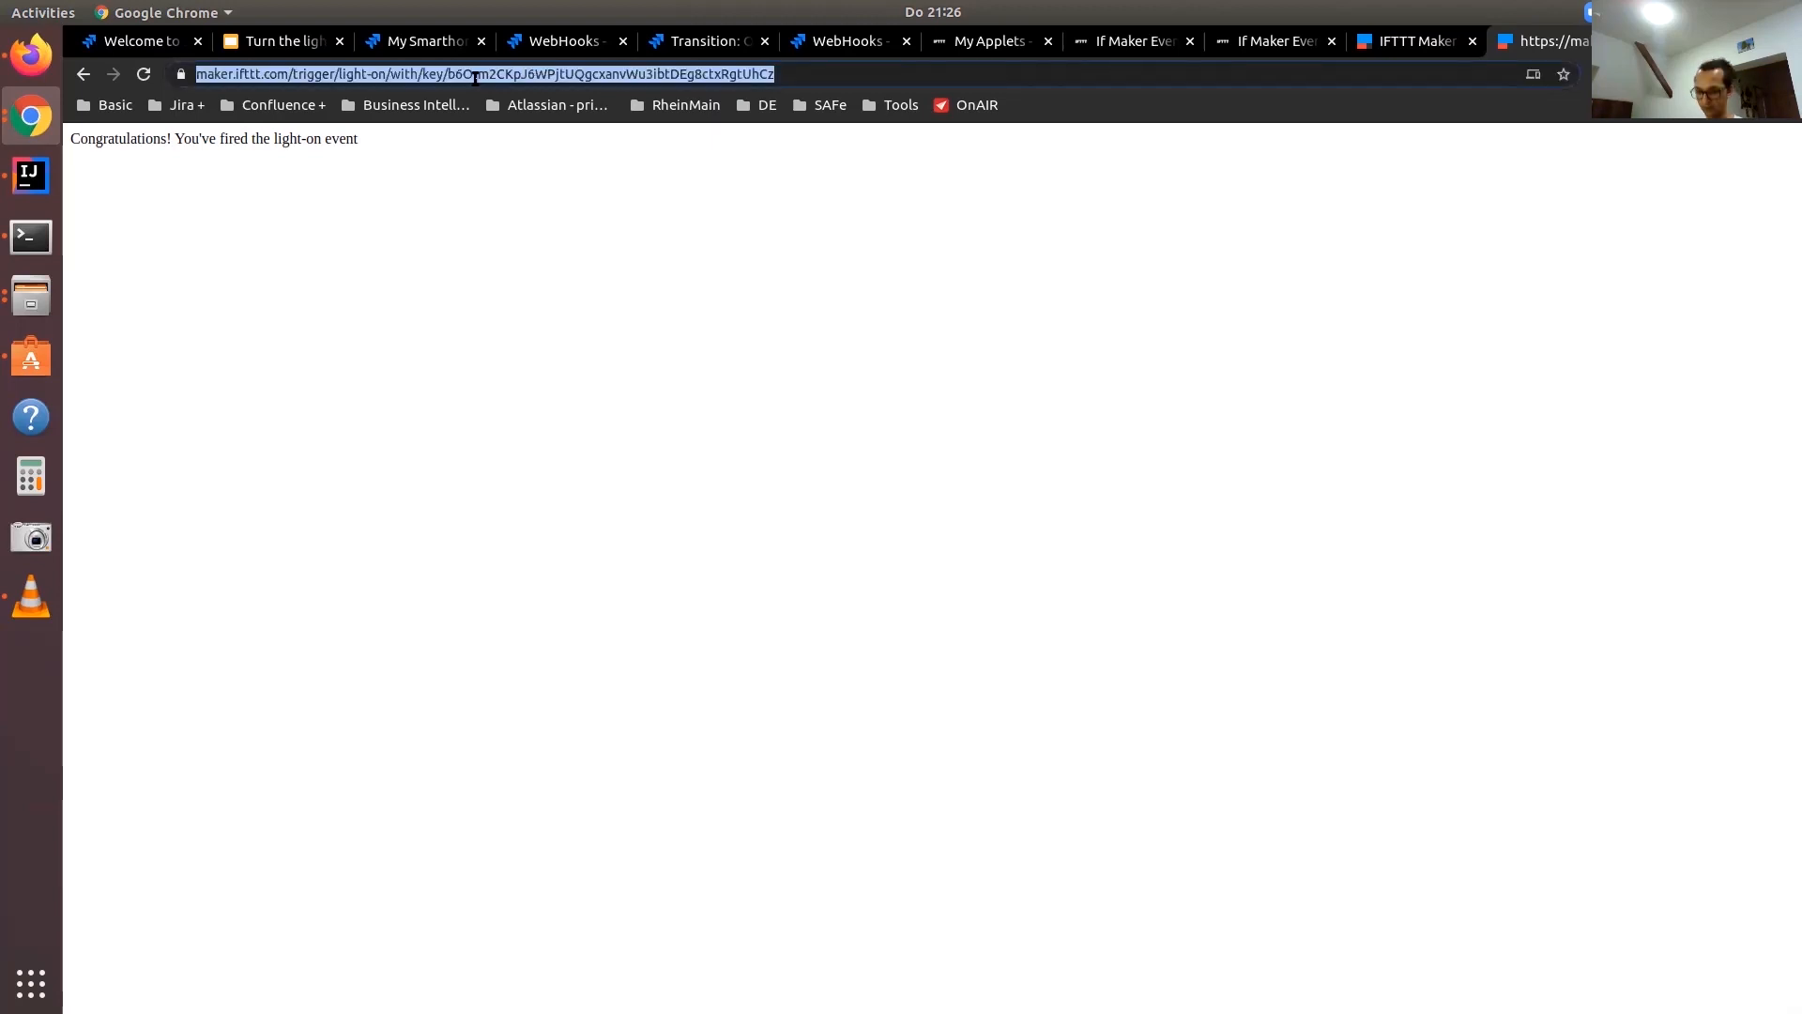
{"action": "key", "text": "ctrl+t"}
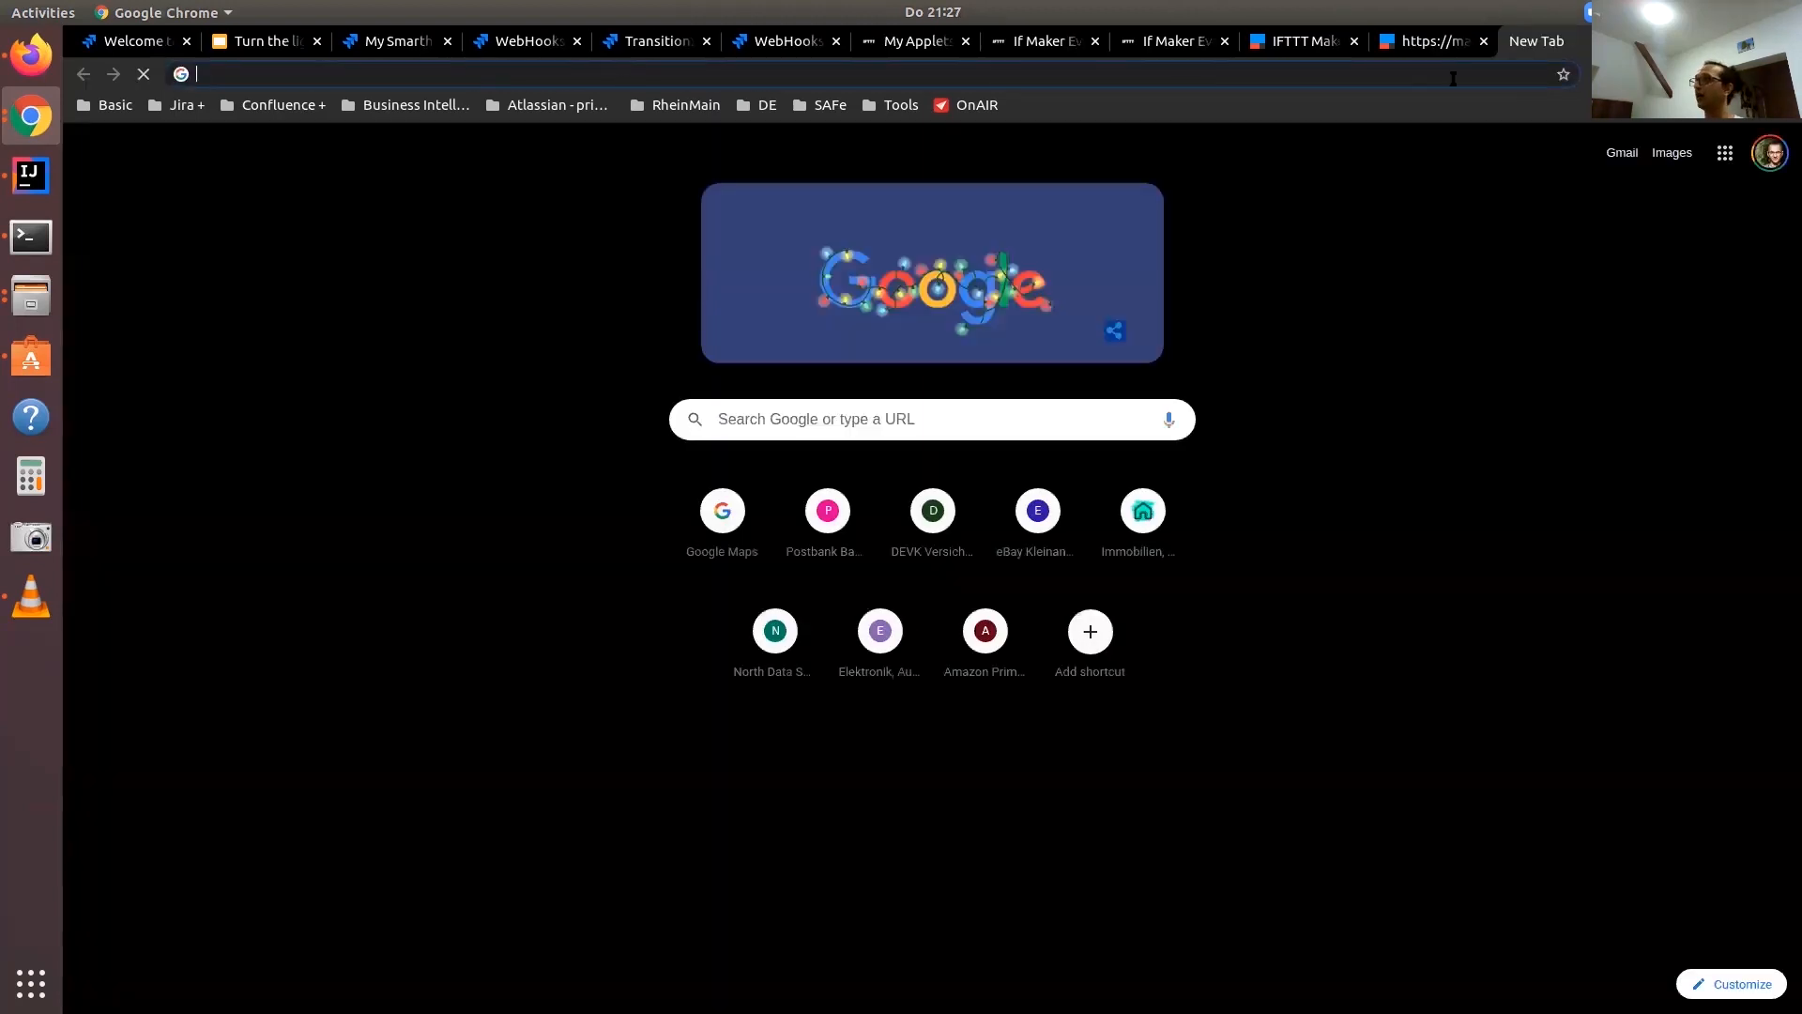
{"action": "key", "text": "ctrl+v"}
{"action": "key", "text": "Return"}
{"action": "key", "text": "ctrl+w"}
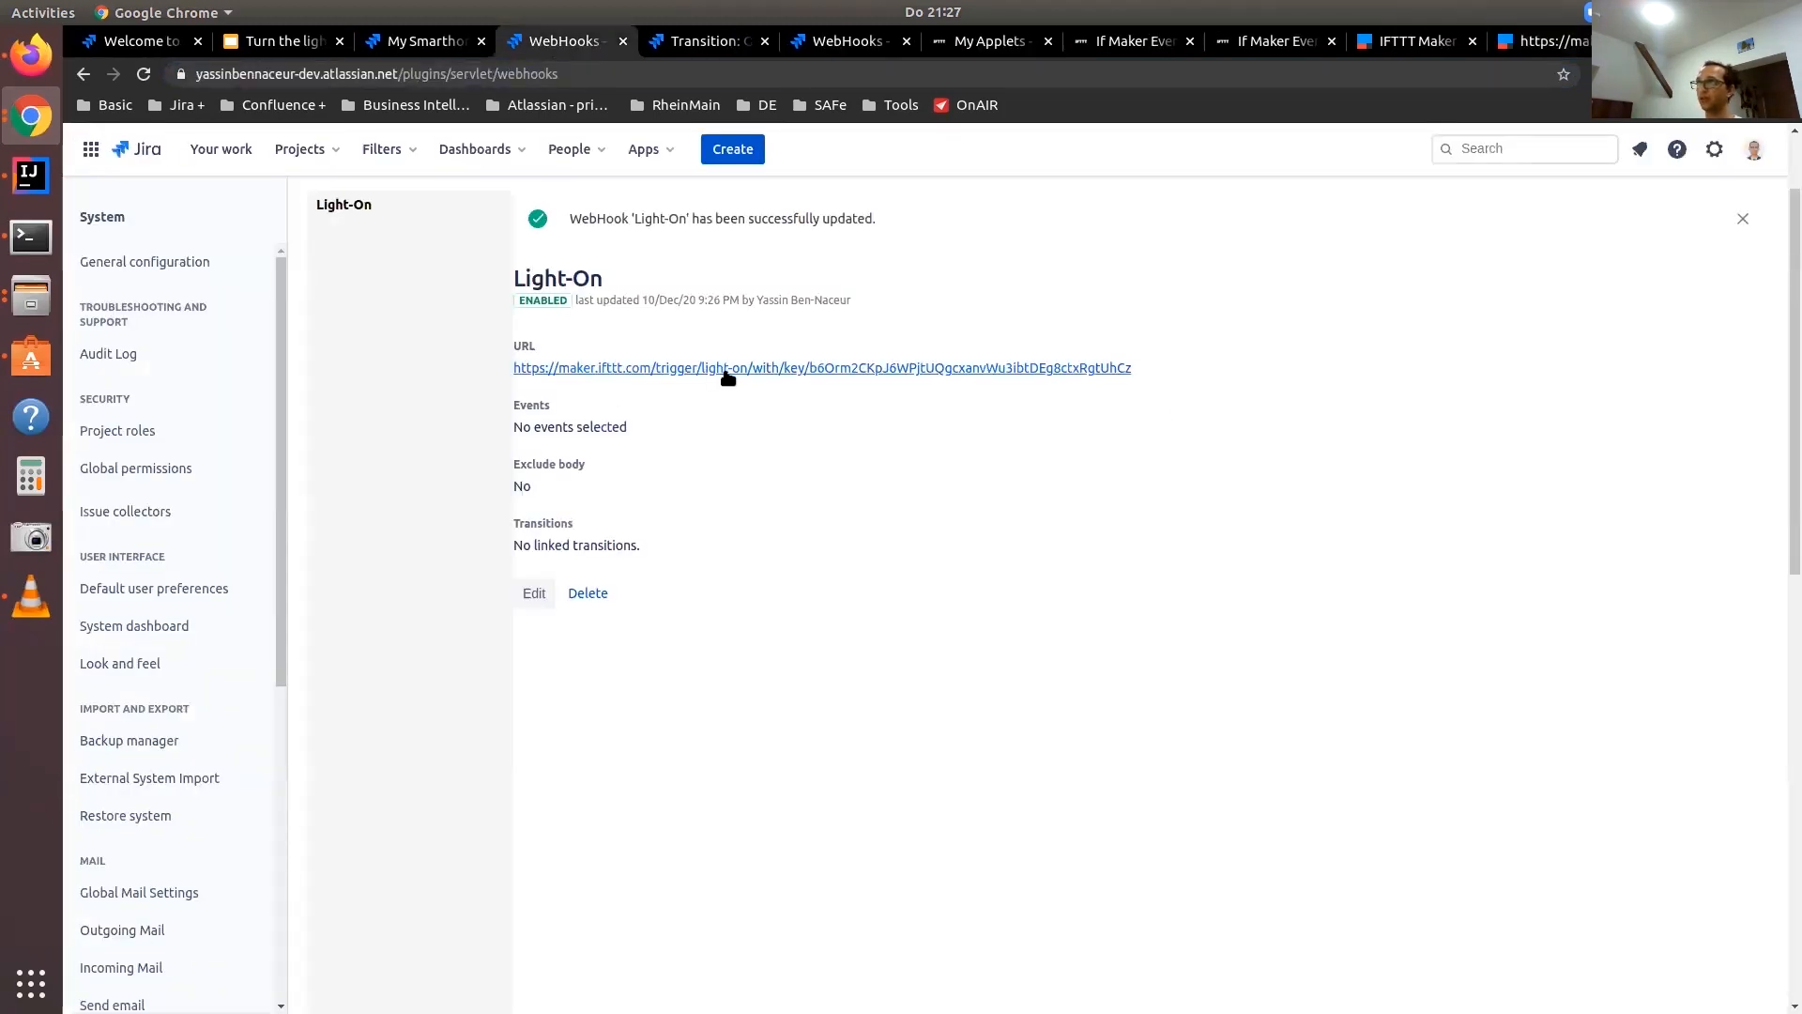
Create a webhook named Light-off with the IFTTT trigger URL and its key, using the event light-off, and check it against the Light-On webhook
{"action": "scroll", "coordinate": [497, 437], "scroll_direction": "up", "scroll_amount": 3}
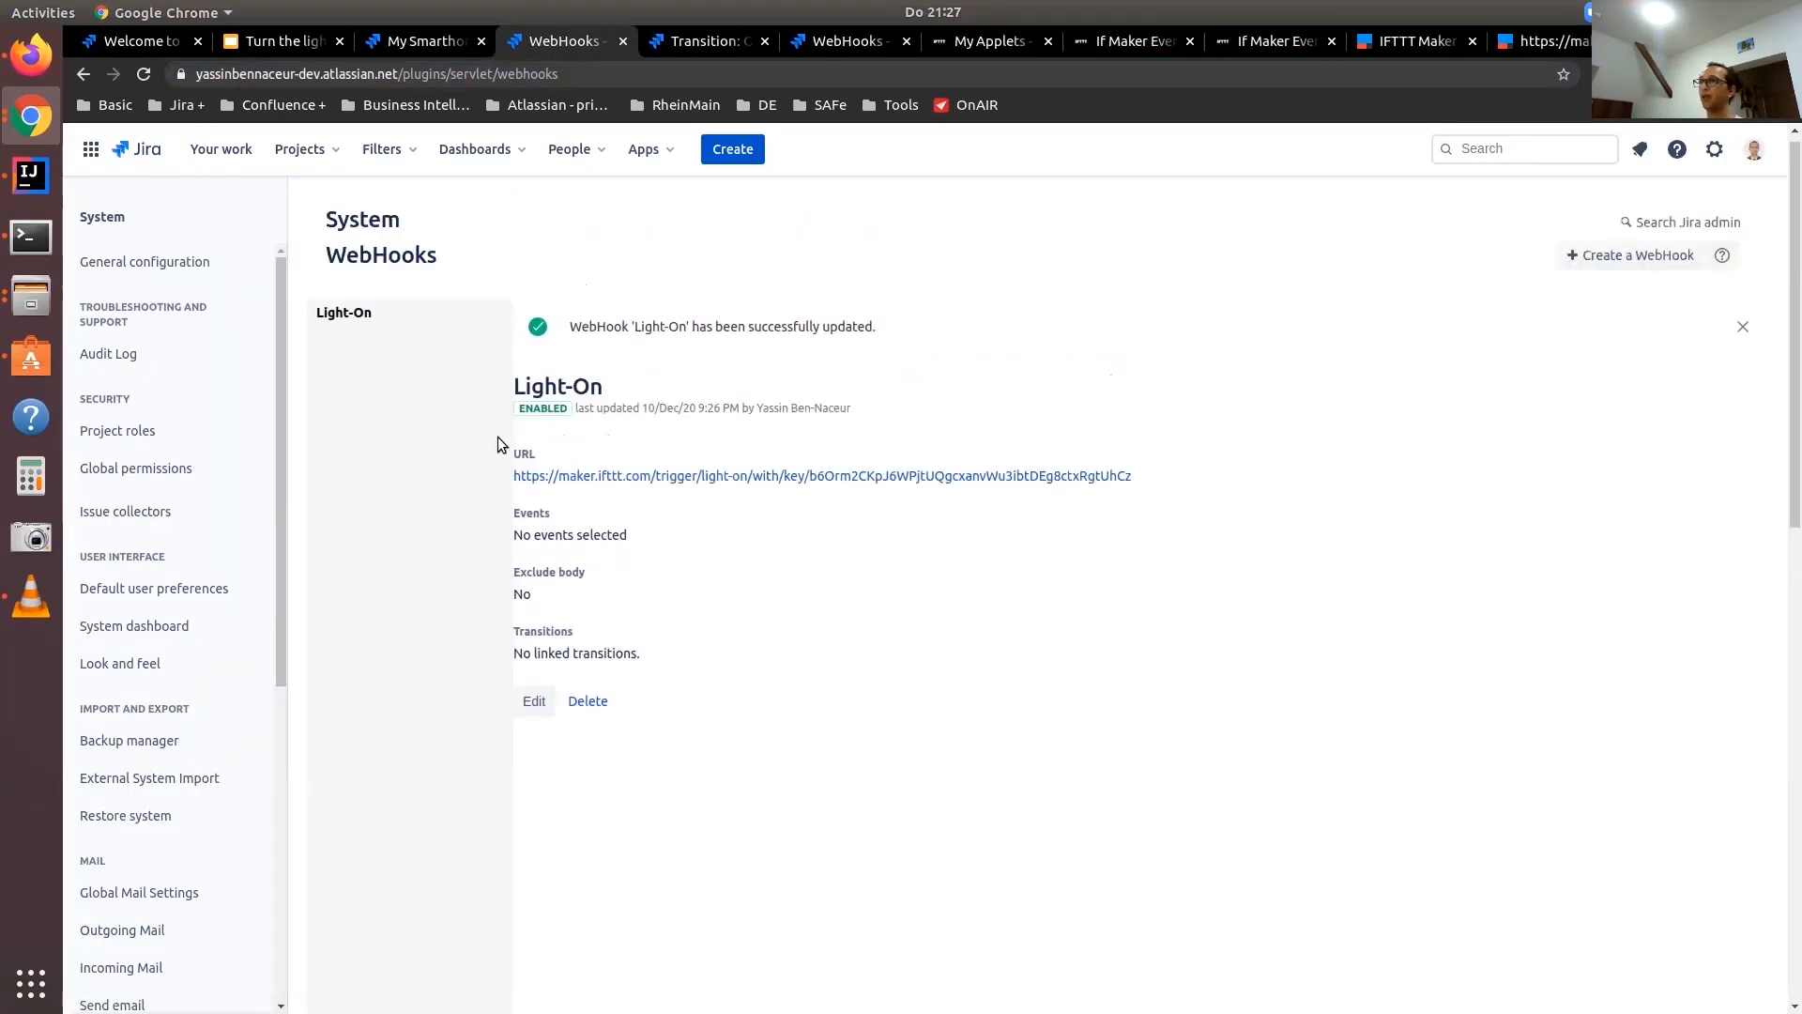
{"action": "left_click", "coordinate": [1600, 272]}
{"action": "triple_click", "coordinate": [608, 357]}
{"action": "type", "text": "Light-off"}
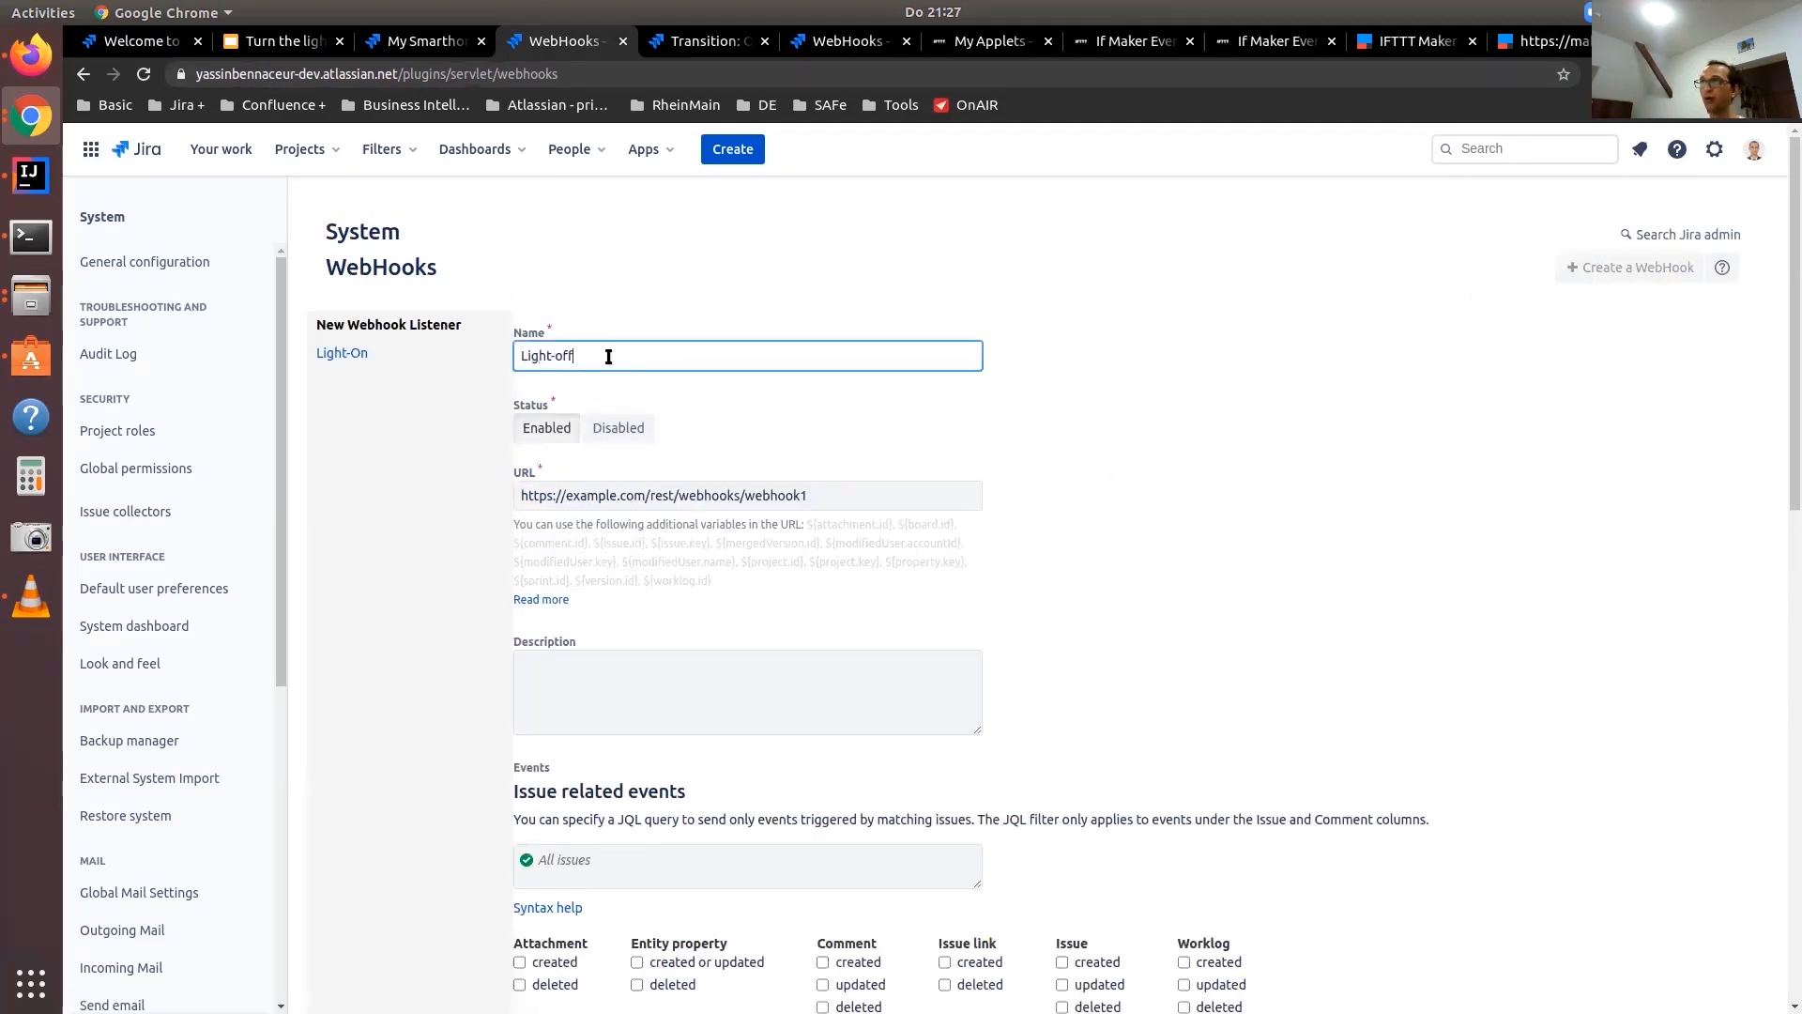
{"action": "triple_click", "coordinate": [624, 499]}
{"action": "key", "text": "ctrl+v"}
{"action": "double_click", "coordinate": [584, 495]}
{"action": "type", "text": "off"}
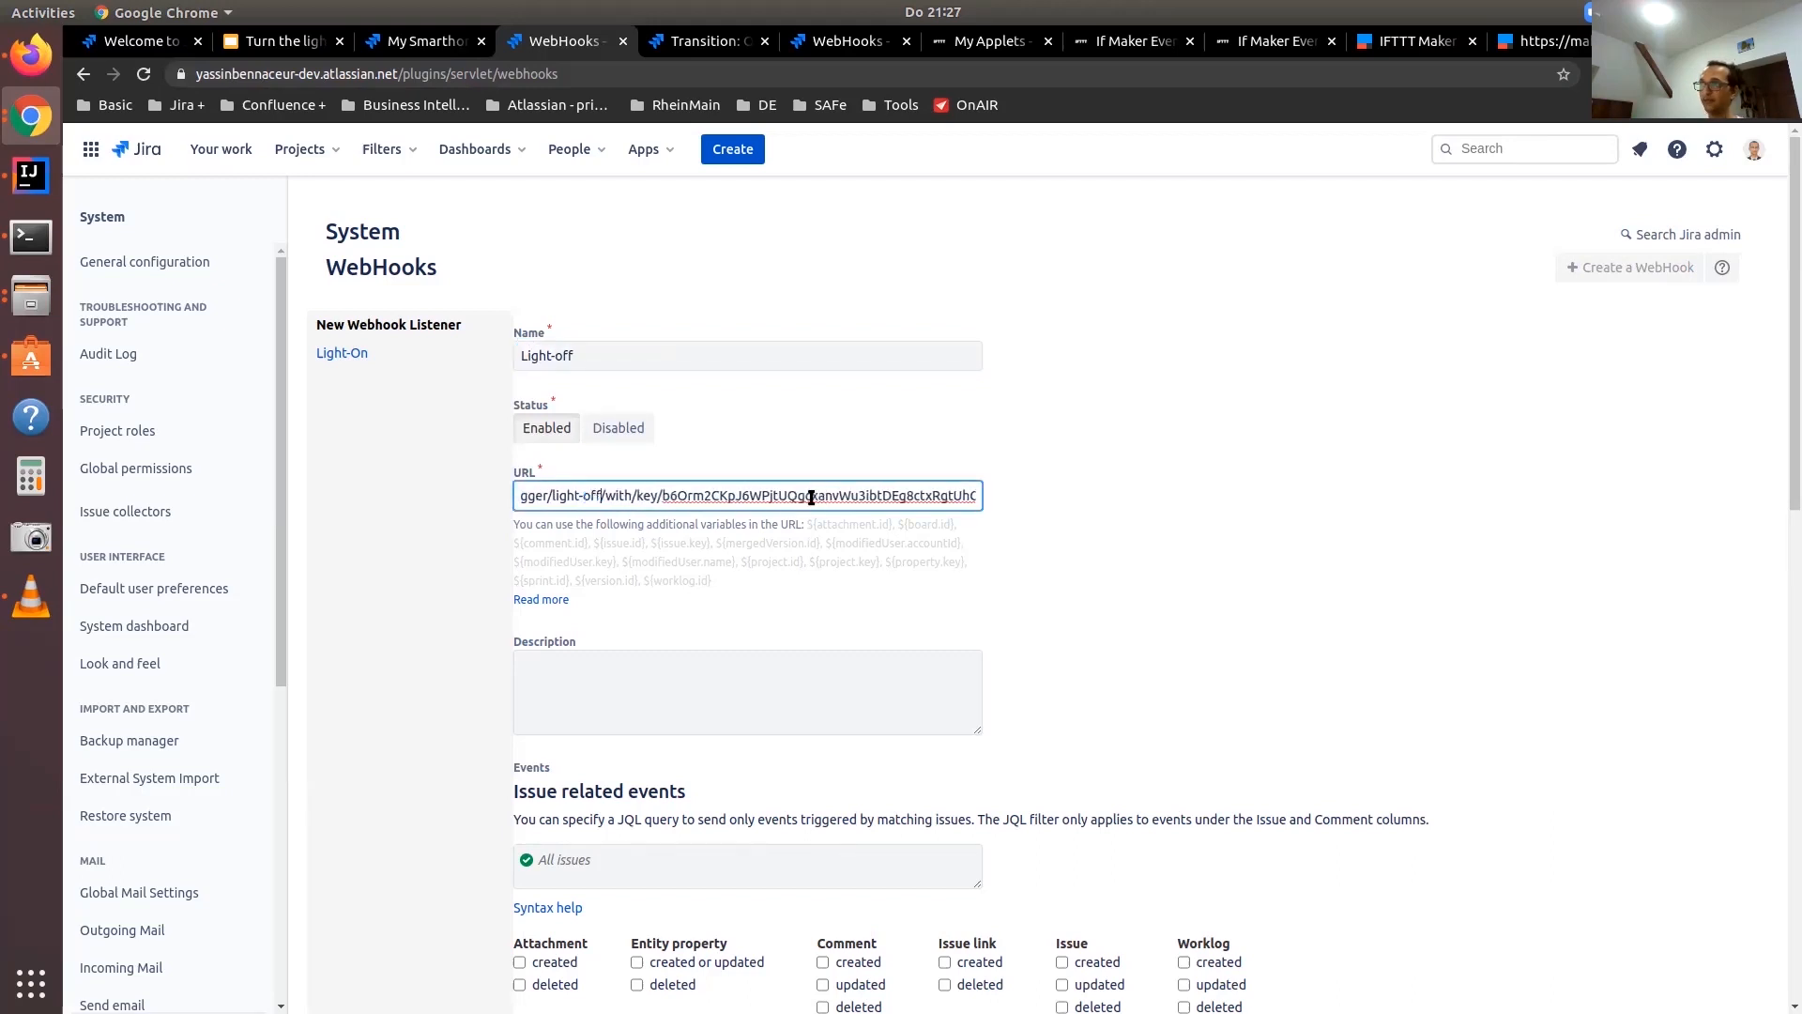
{"action": "key", "text": "Return"}
{"action": "left_click", "coordinate": [344, 353]}
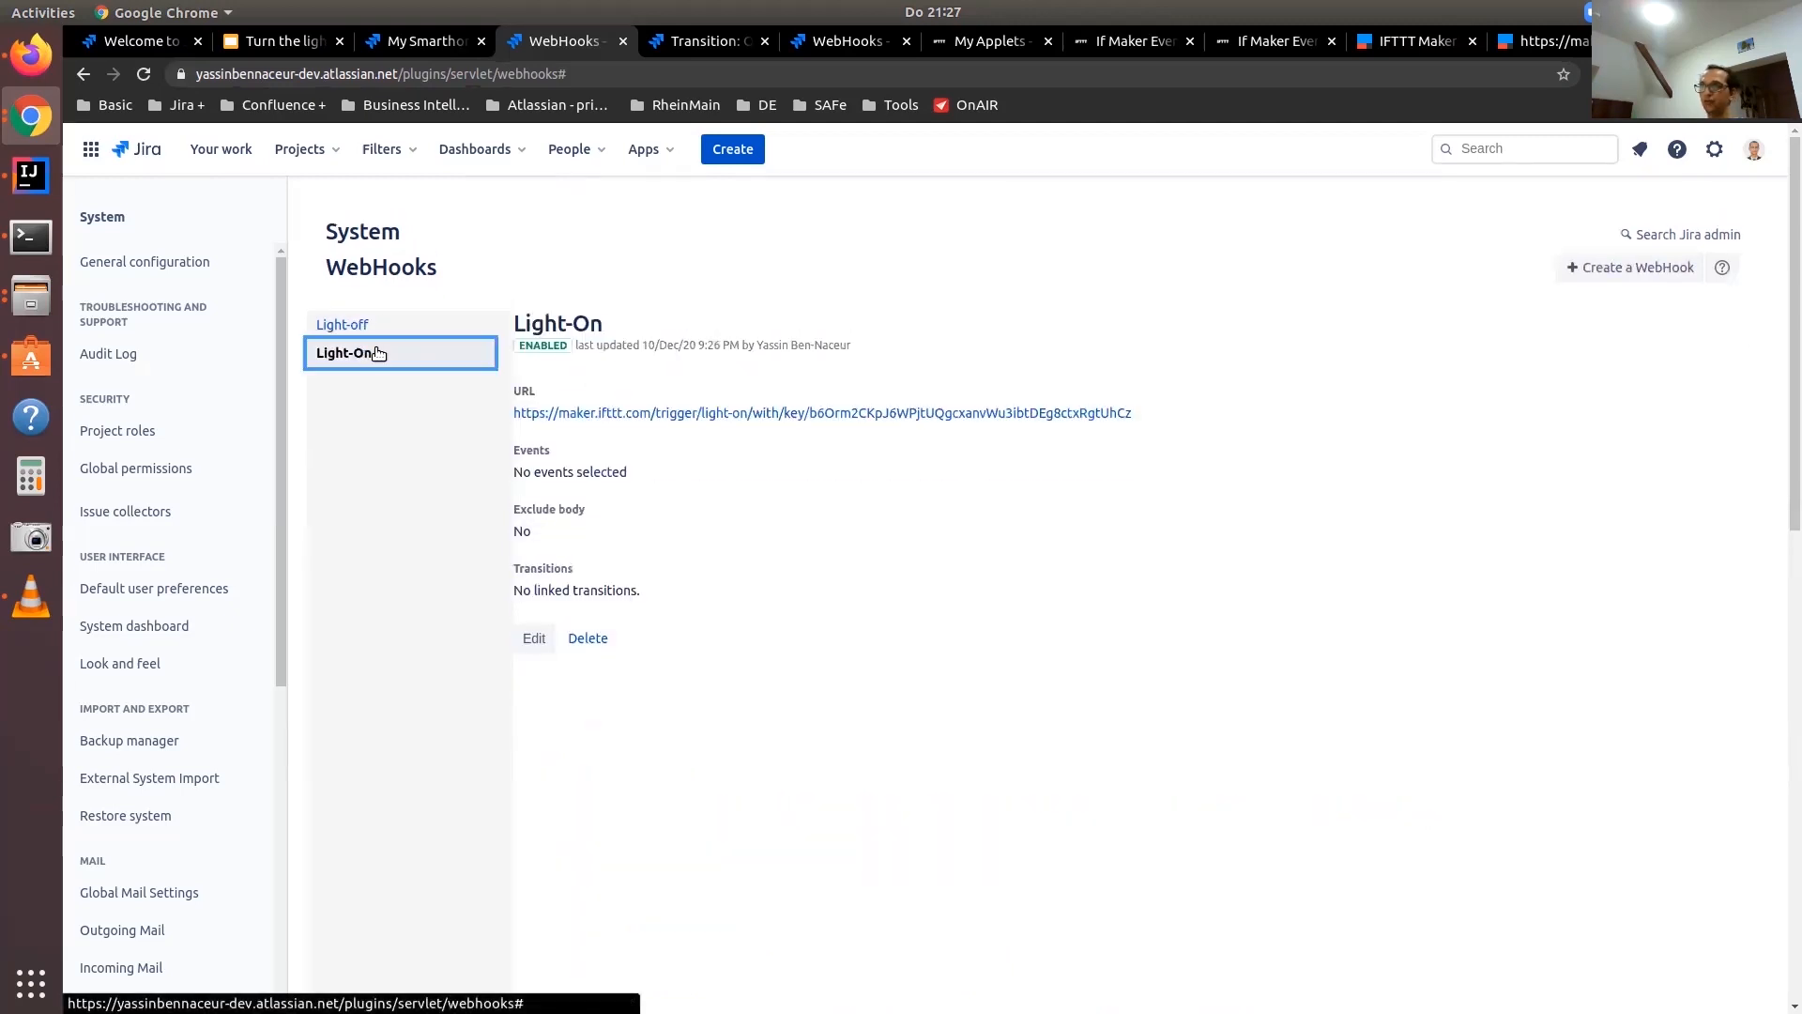
{"action": "left_click", "coordinate": [365, 327]}
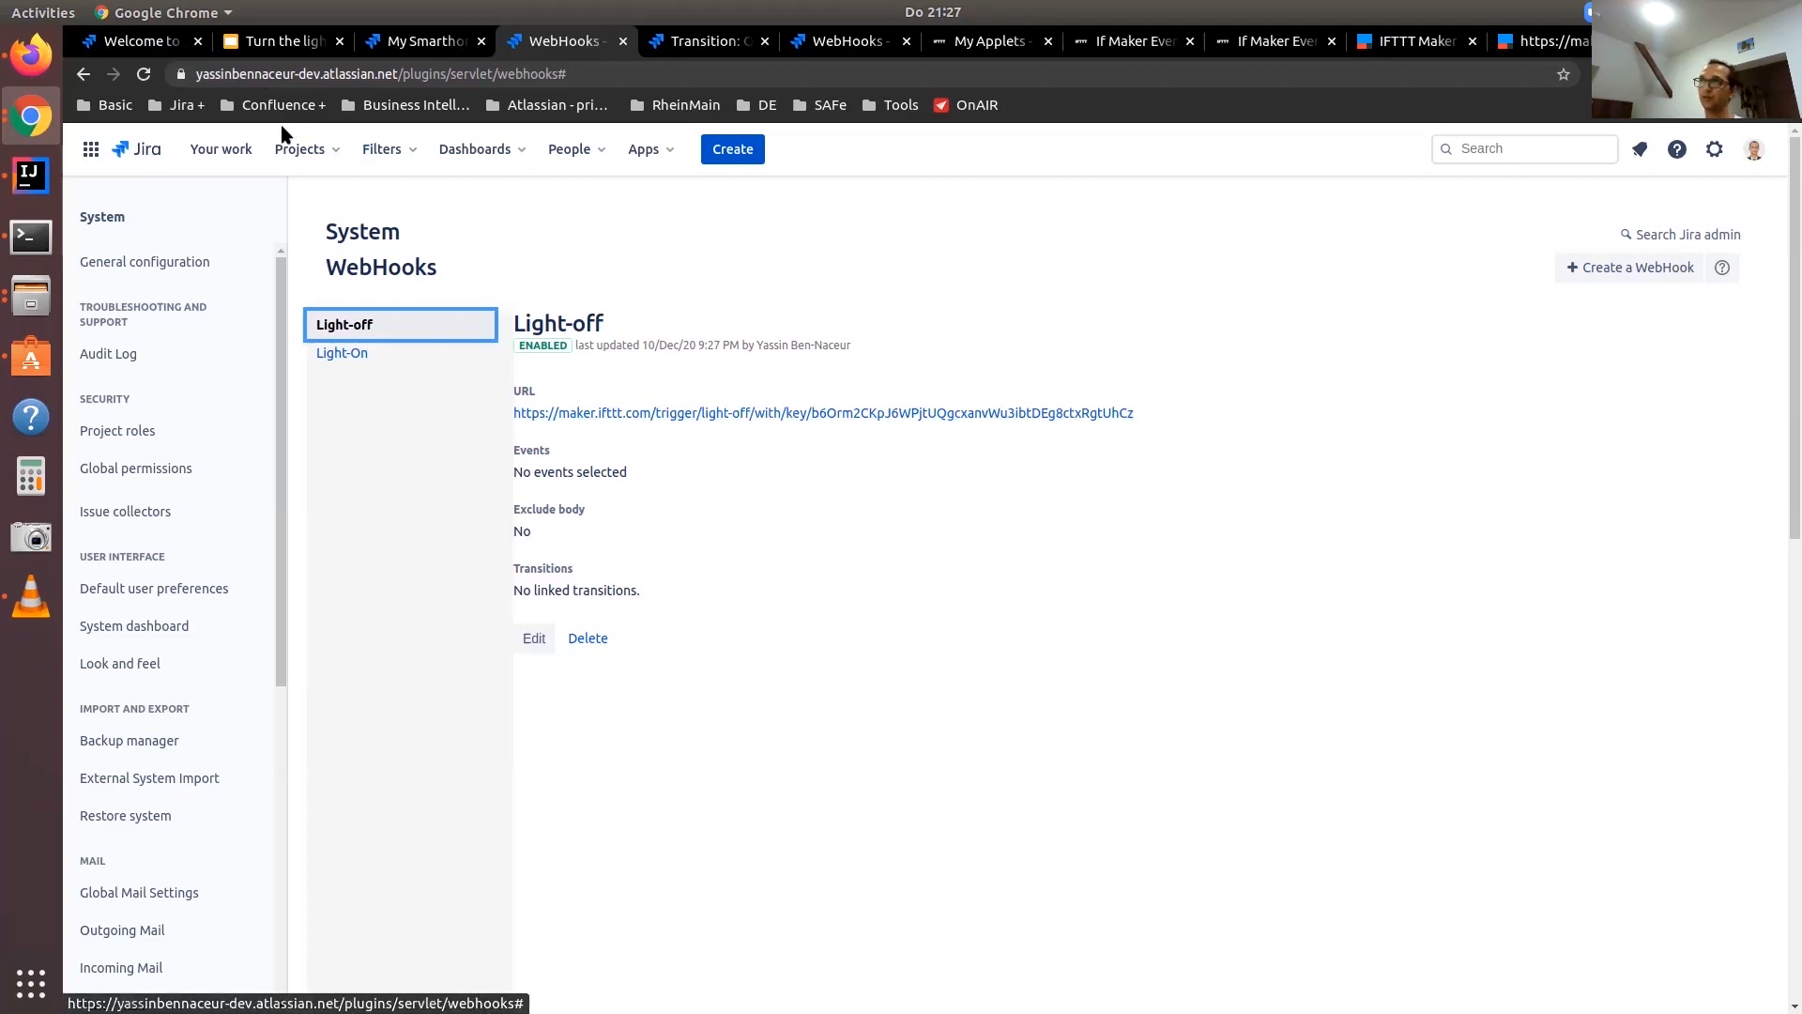
Open the smarthome project in a new tab and show the available status transitions of the Light Control Unit issue
{"action": "left_click", "coordinate": [284, 149]}
{"action": "middle_click", "coordinate": [348, 235]}
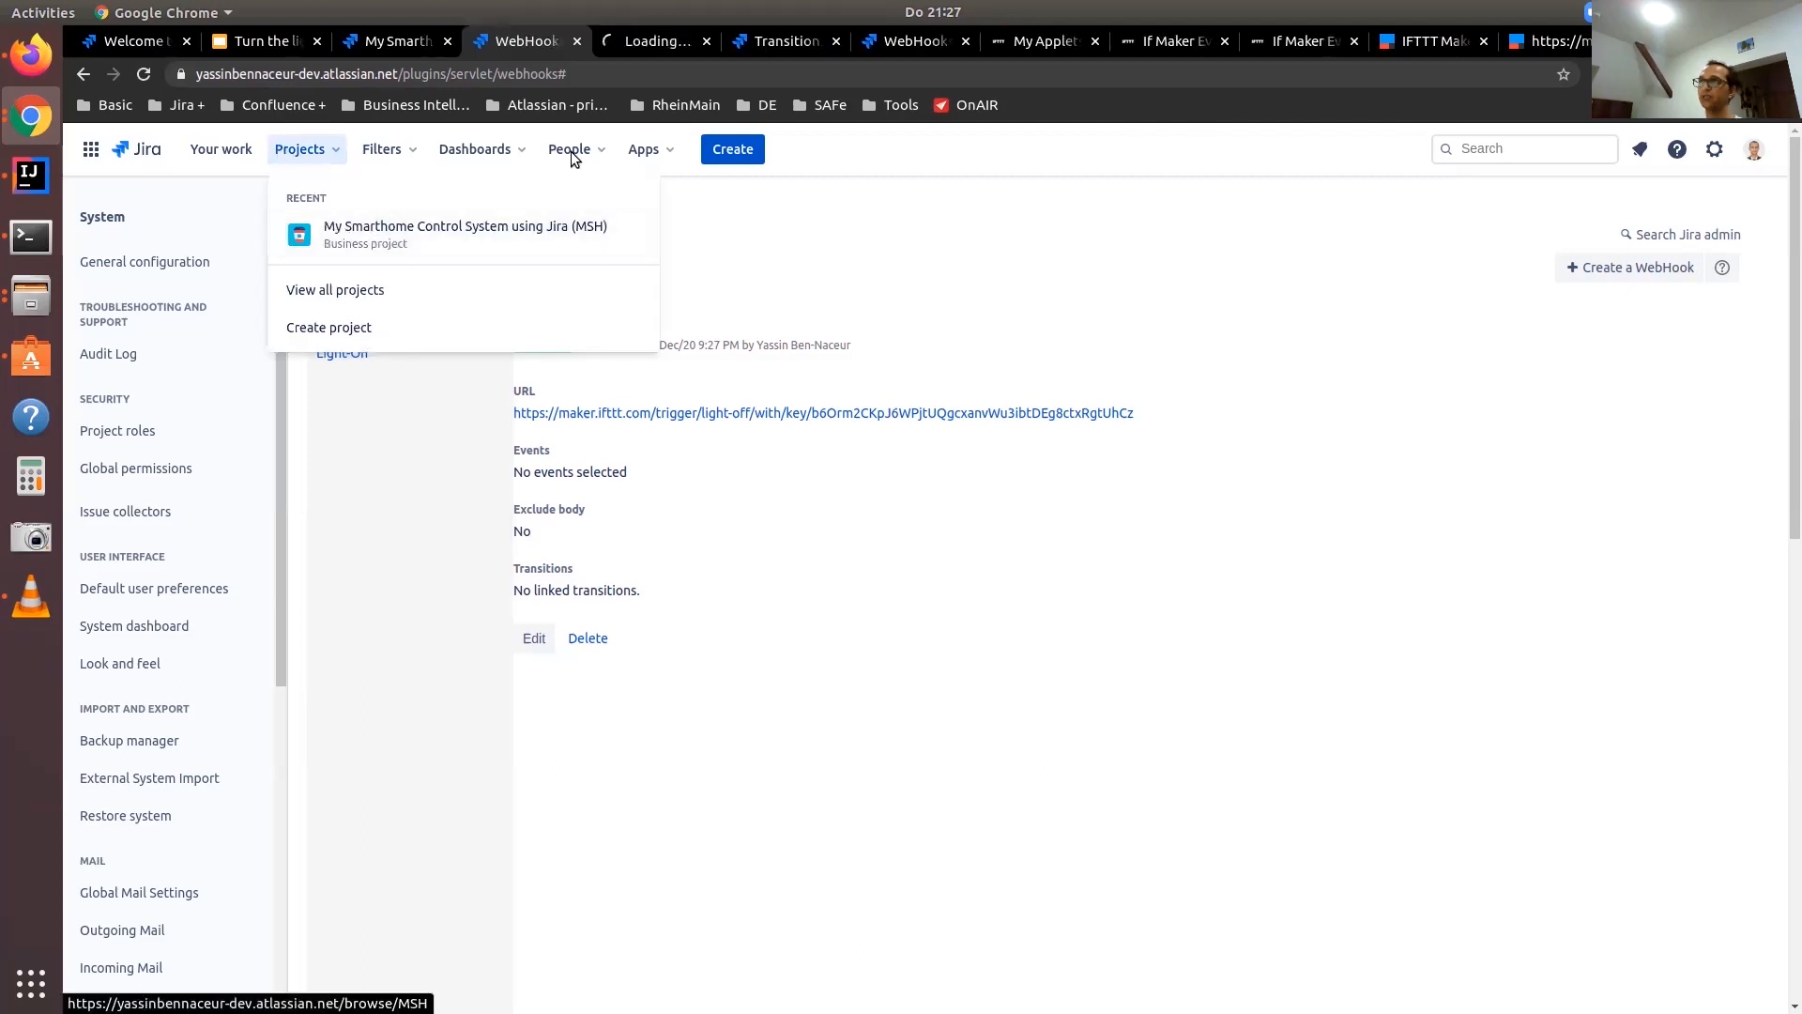
{"action": "left_click", "coordinate": [648, 47]}
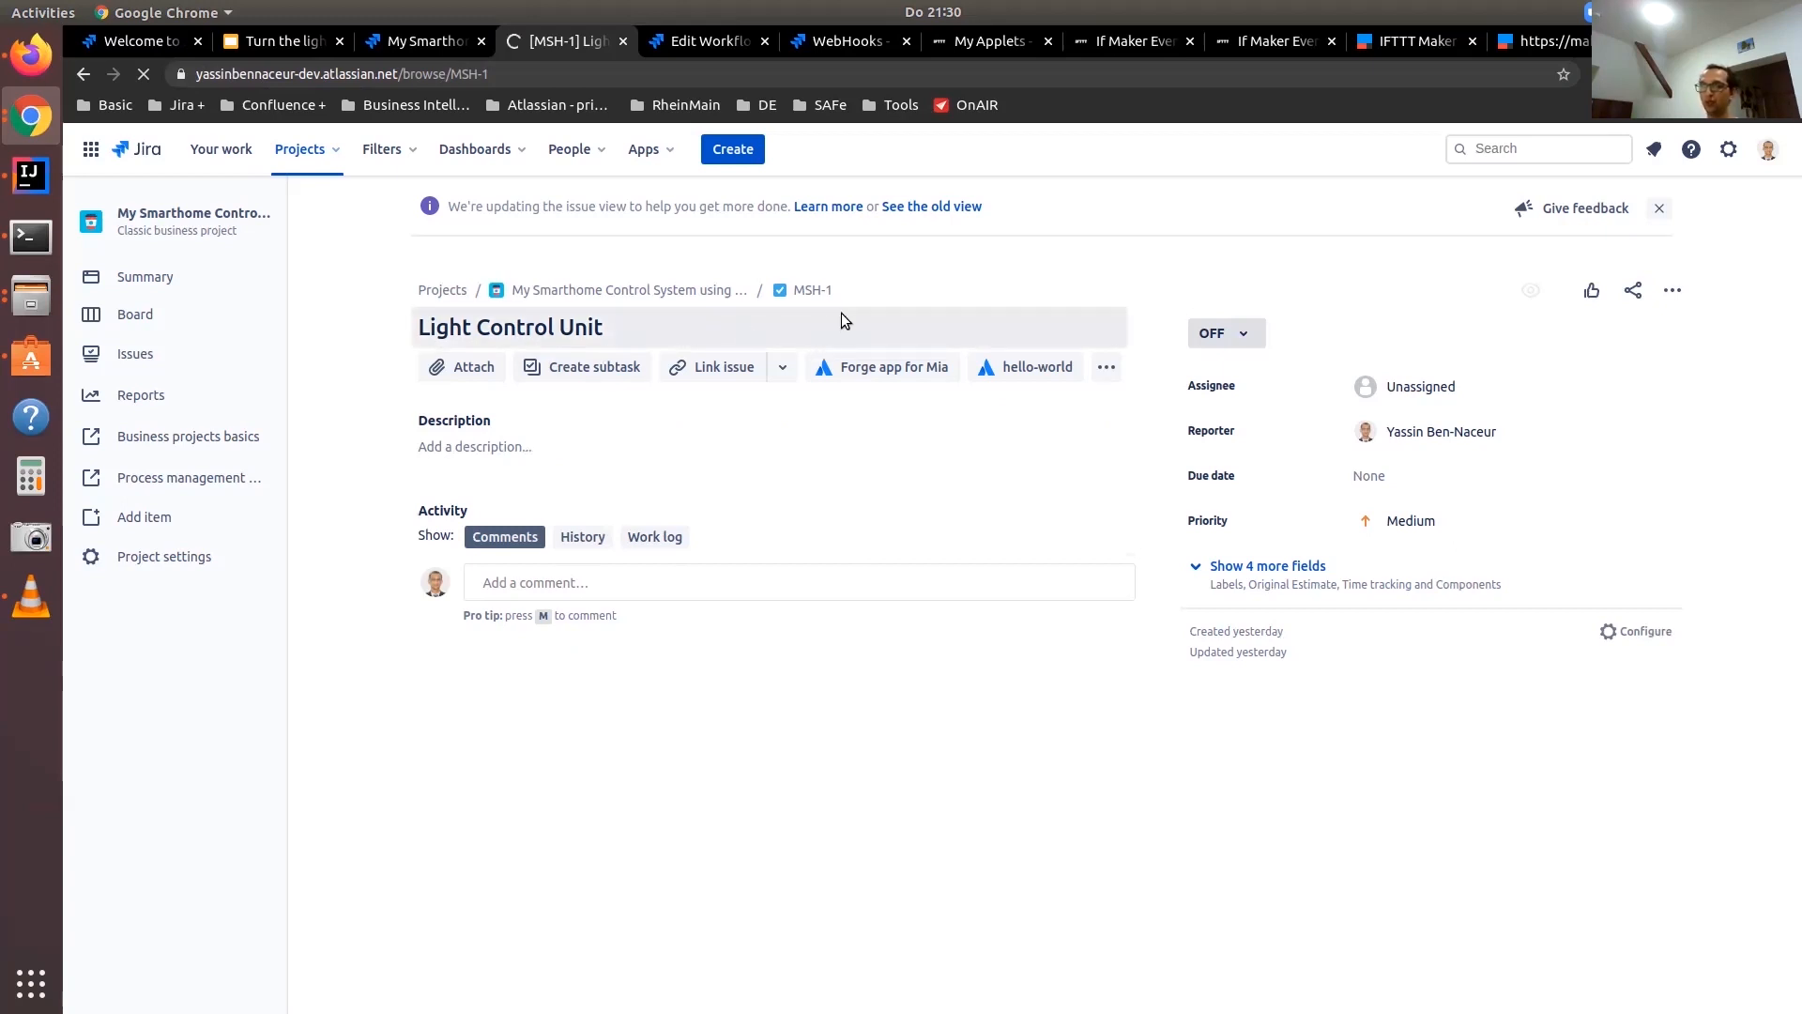
{"action": "left_click", "coordinate": [1241, 334]}
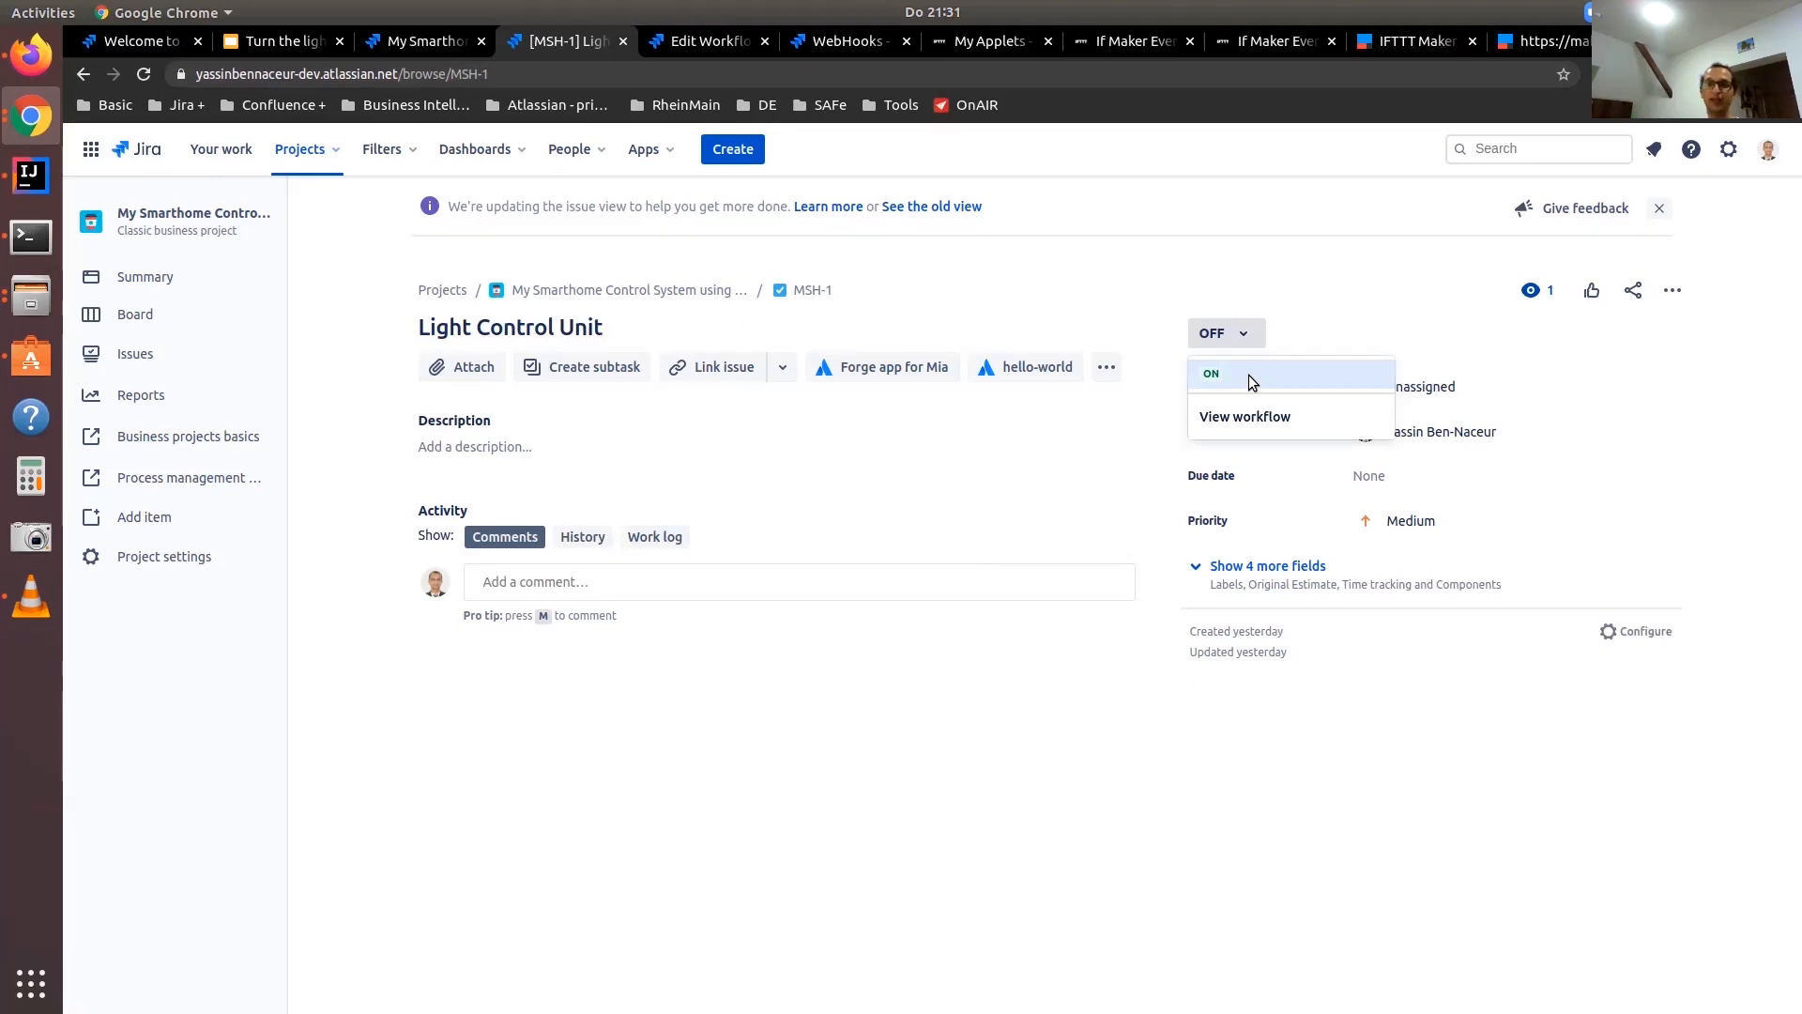
In the draft MSH - Workflow - Light diagram, add a Trigger a Webhook post function for Light-off to the OFF transition
{"action": "left_click", "coordinate": [684, 49]}
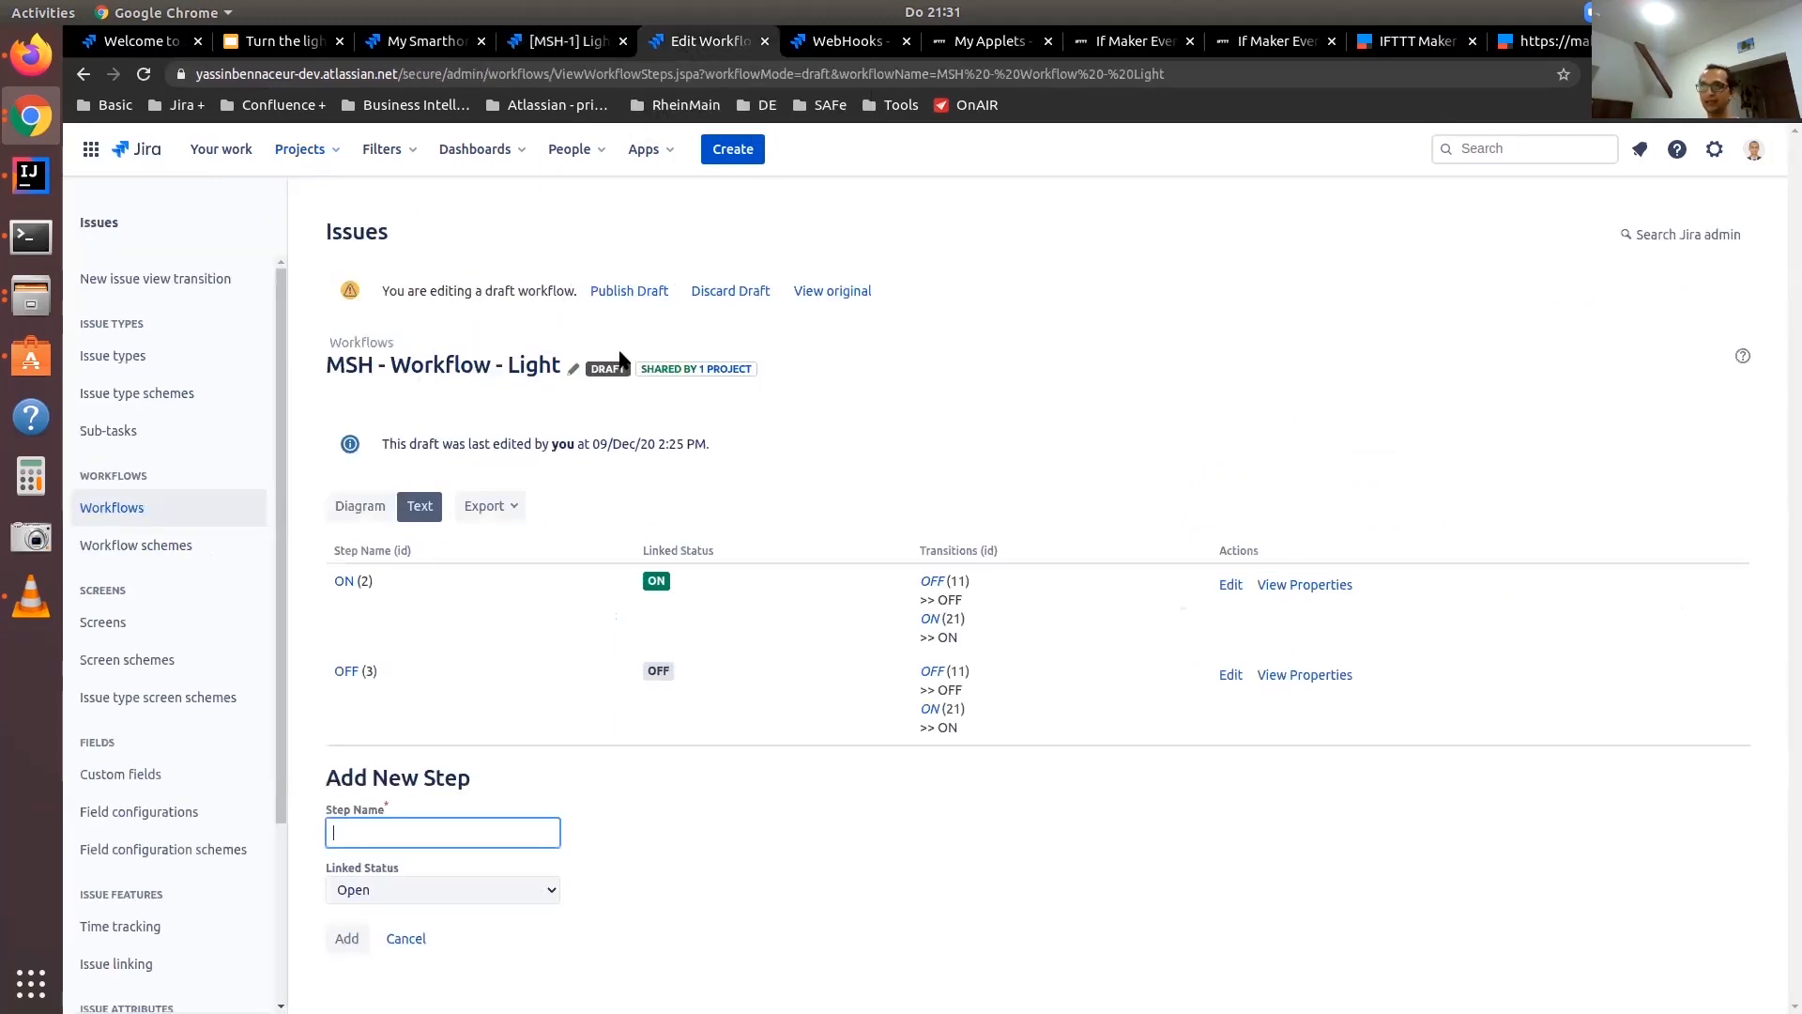
{"action": "left_click", "coordinate": [360, 506]}
{"action": "left_click", "coordinate": [1271, 737]}
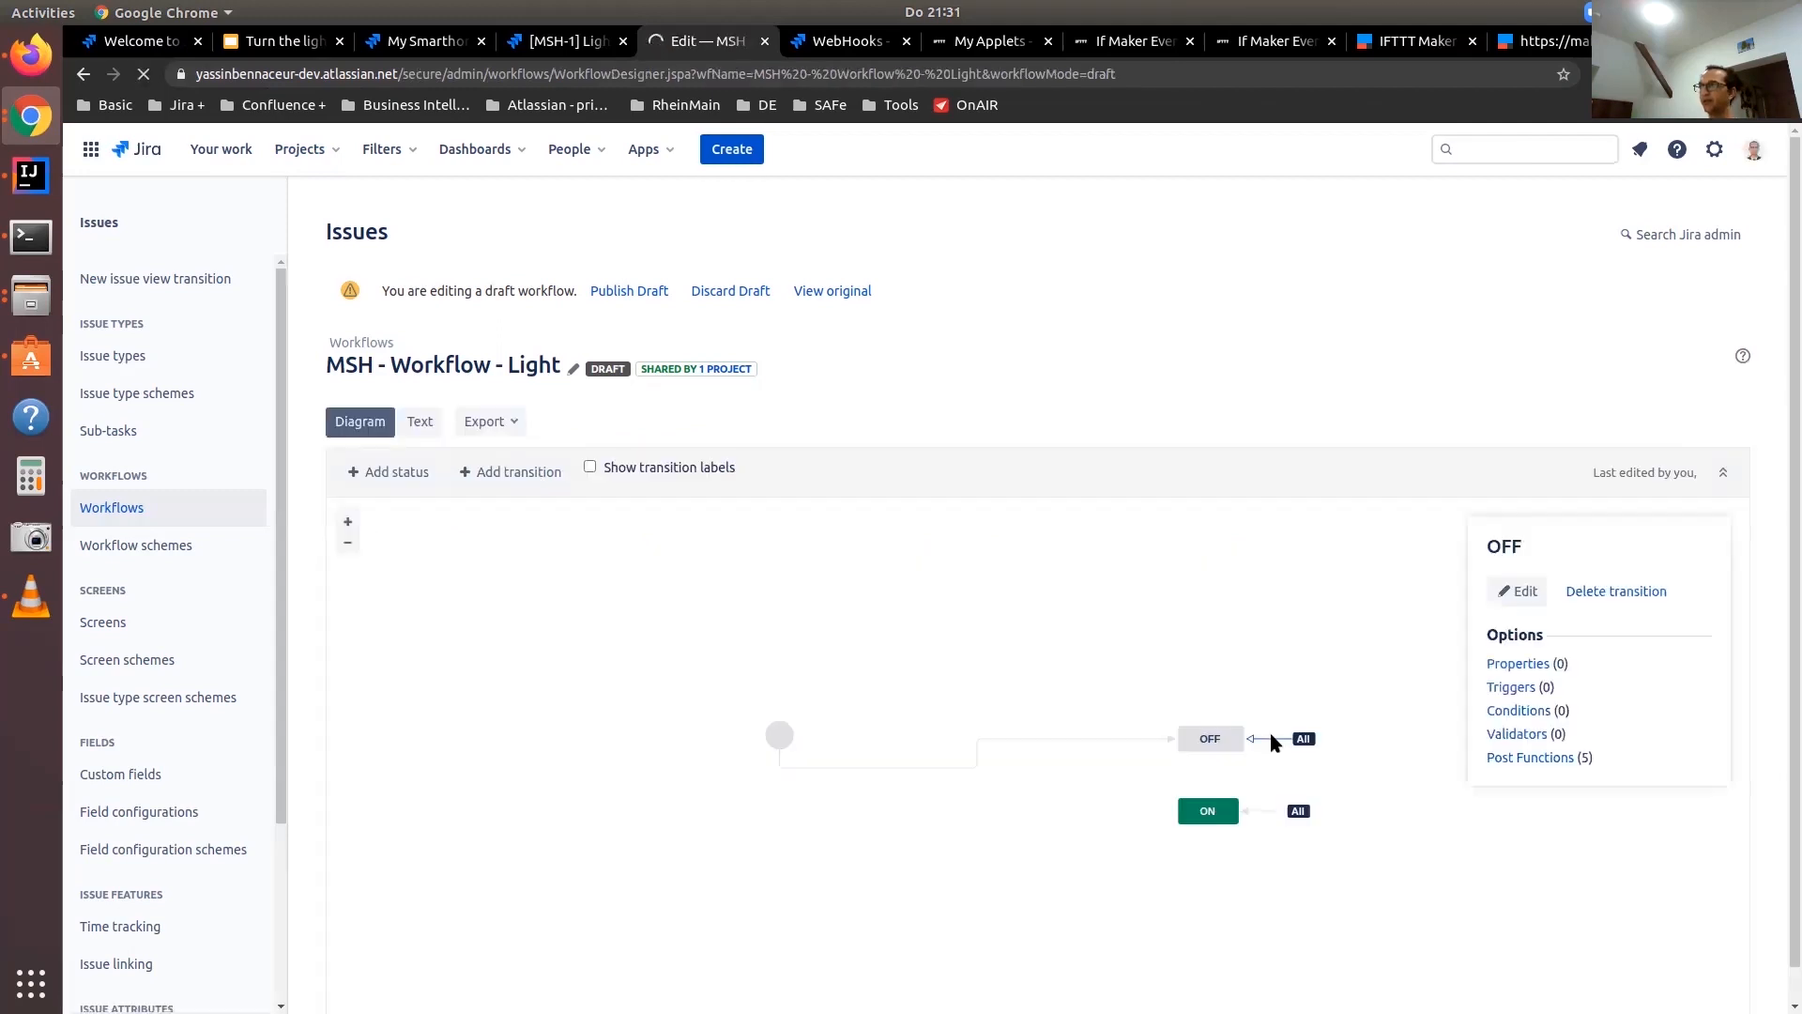
{"action": "double_click", "coordinate": [1530, 757]}
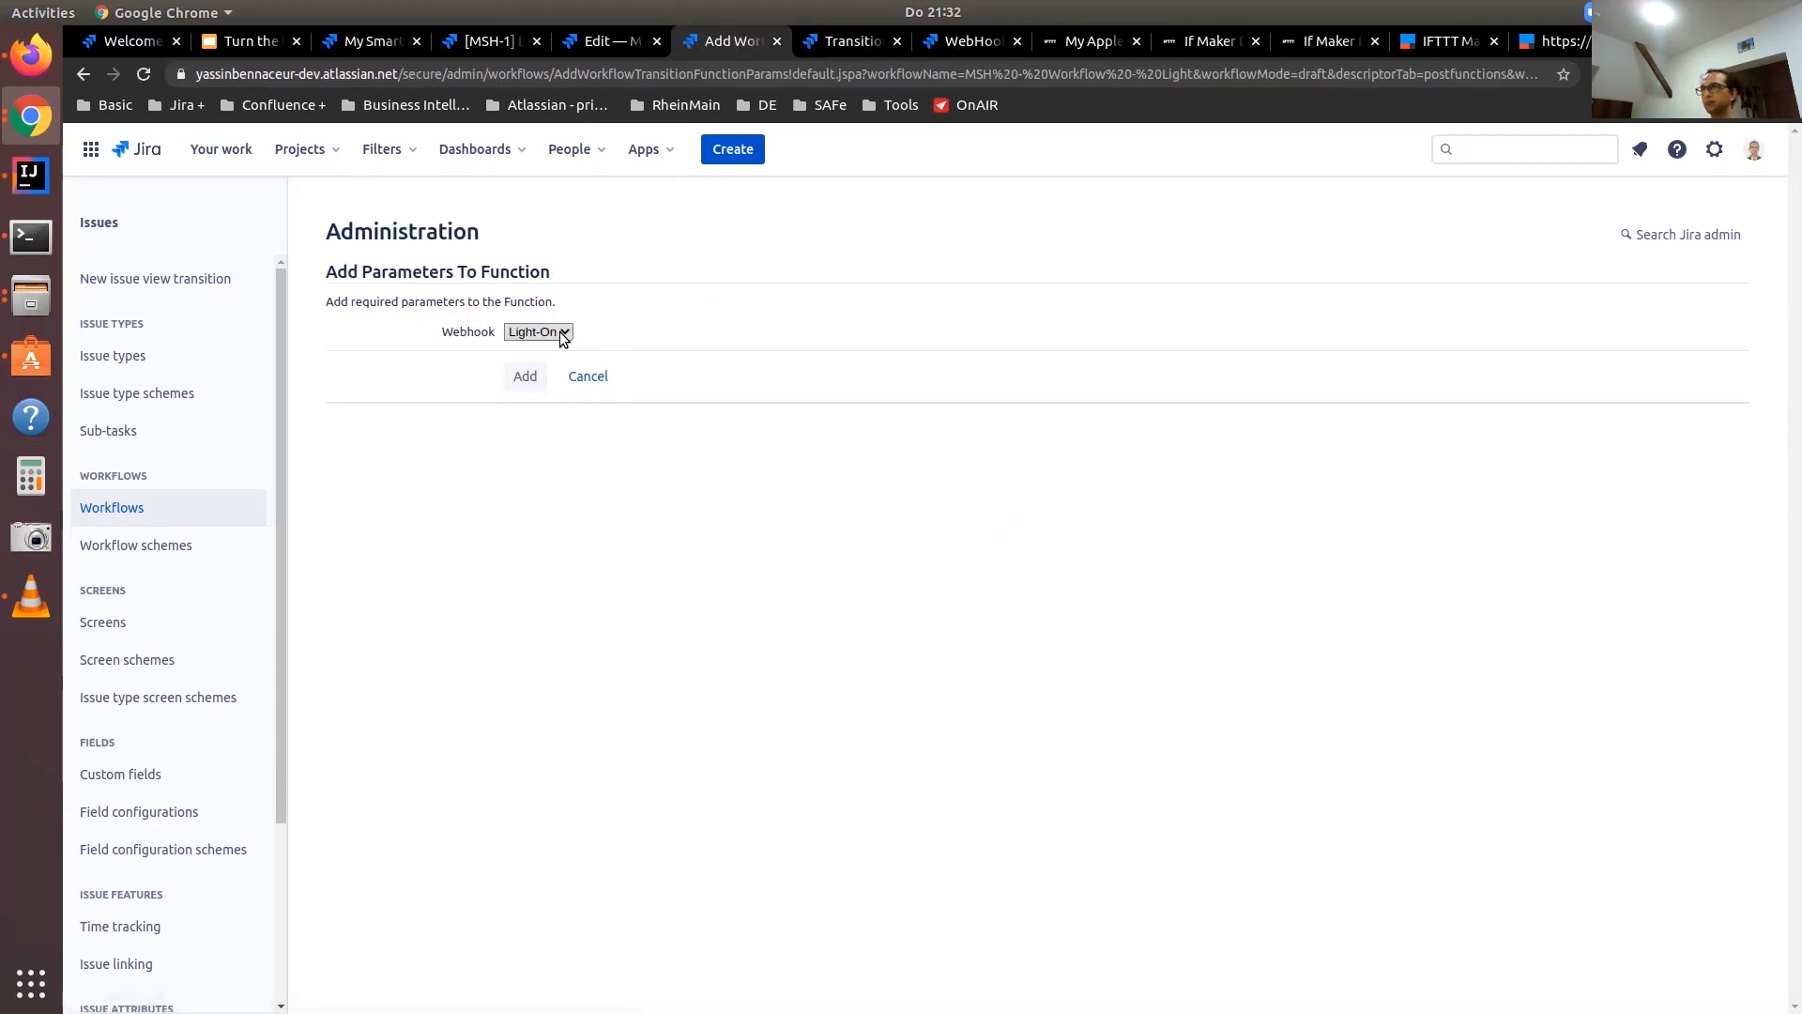
{"action": "left_click", "coordinate": [563, 334]}
{"action": "left_click", "coordinate": [554, 363]}
{"action": "left_click", "coordinate": [525, 377]}
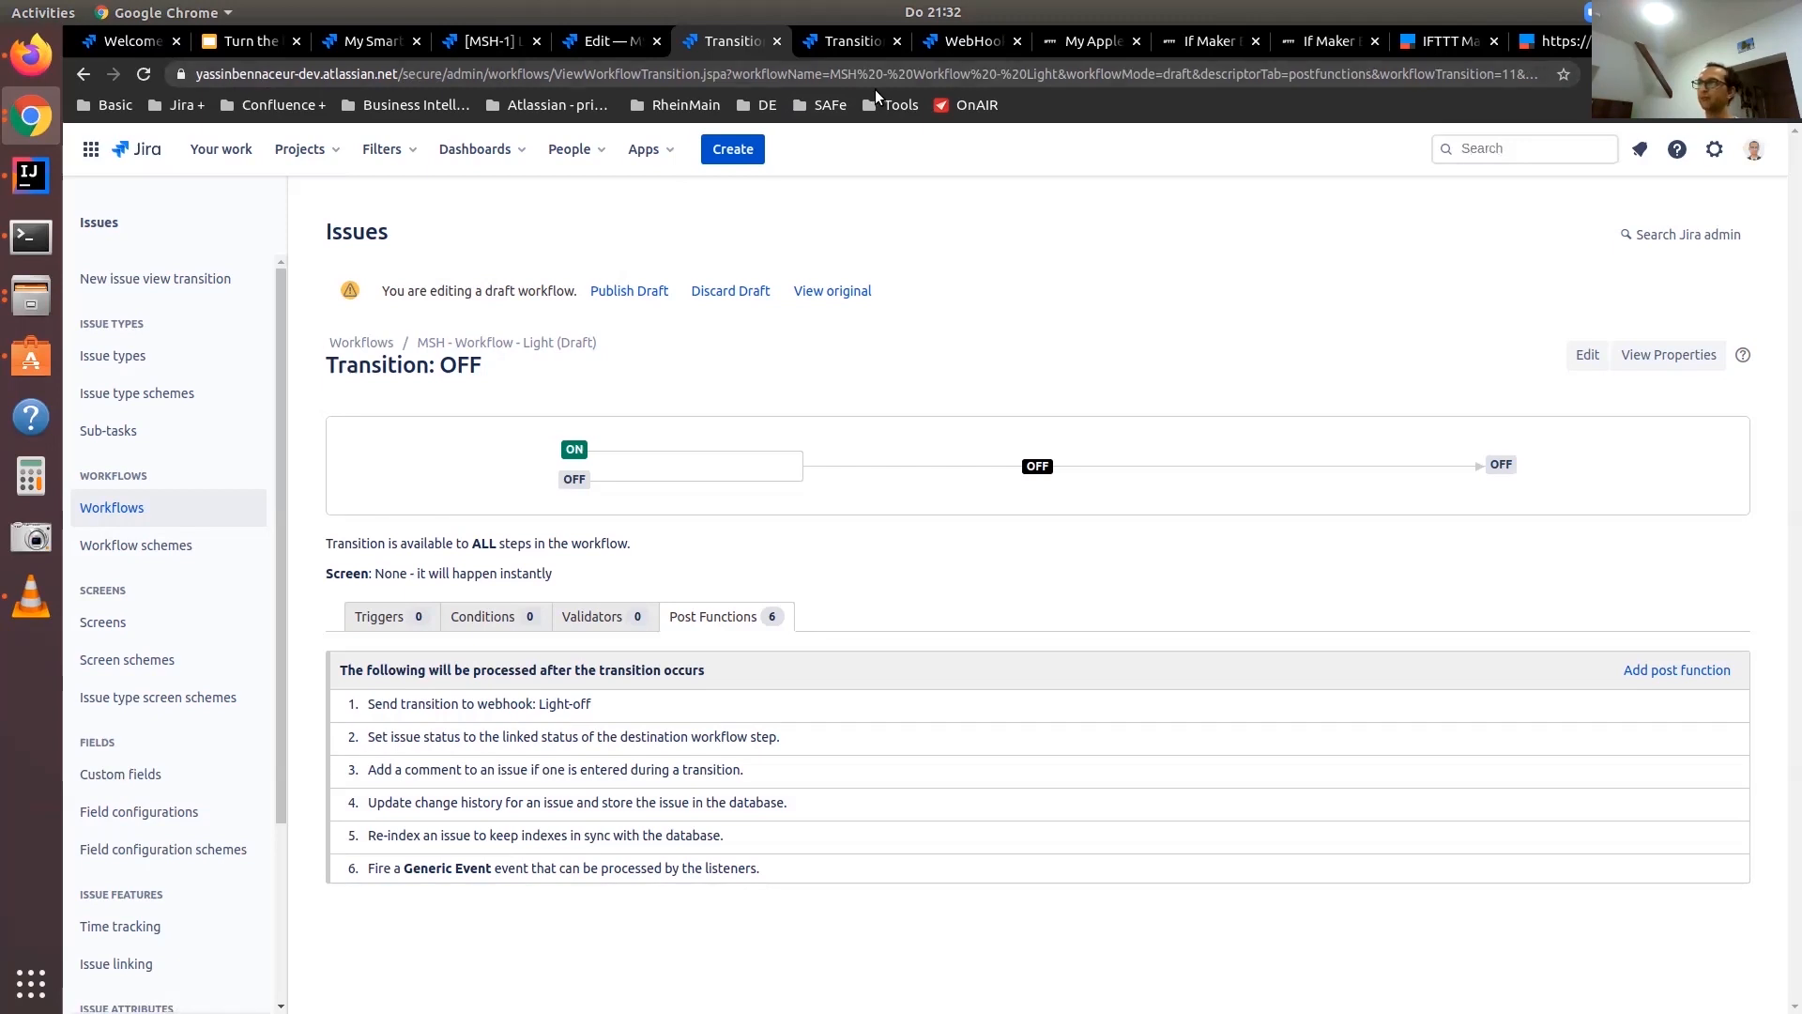
Check the ON transition's post functions for the Light-On webhook and publish the draft workflow
{"action": "left_click", "coordinate": [849, 40]}
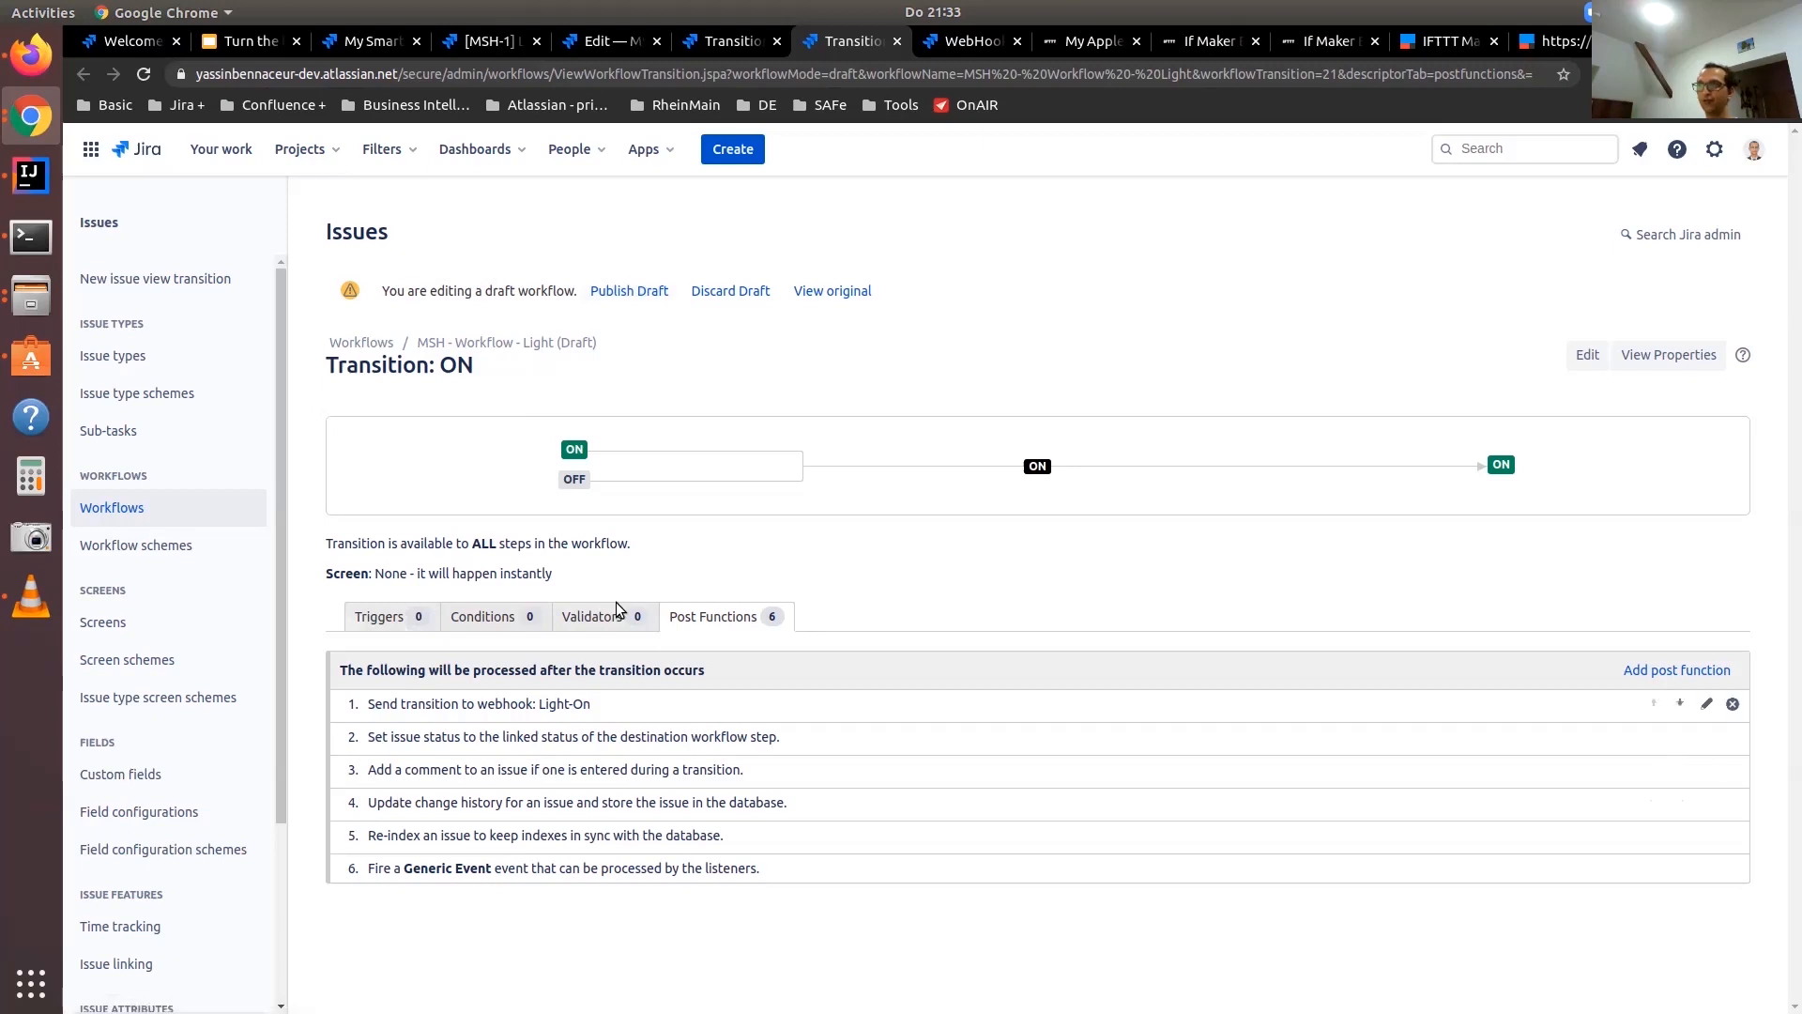
{"action": "left_click", "coordinate": [655, 291]}
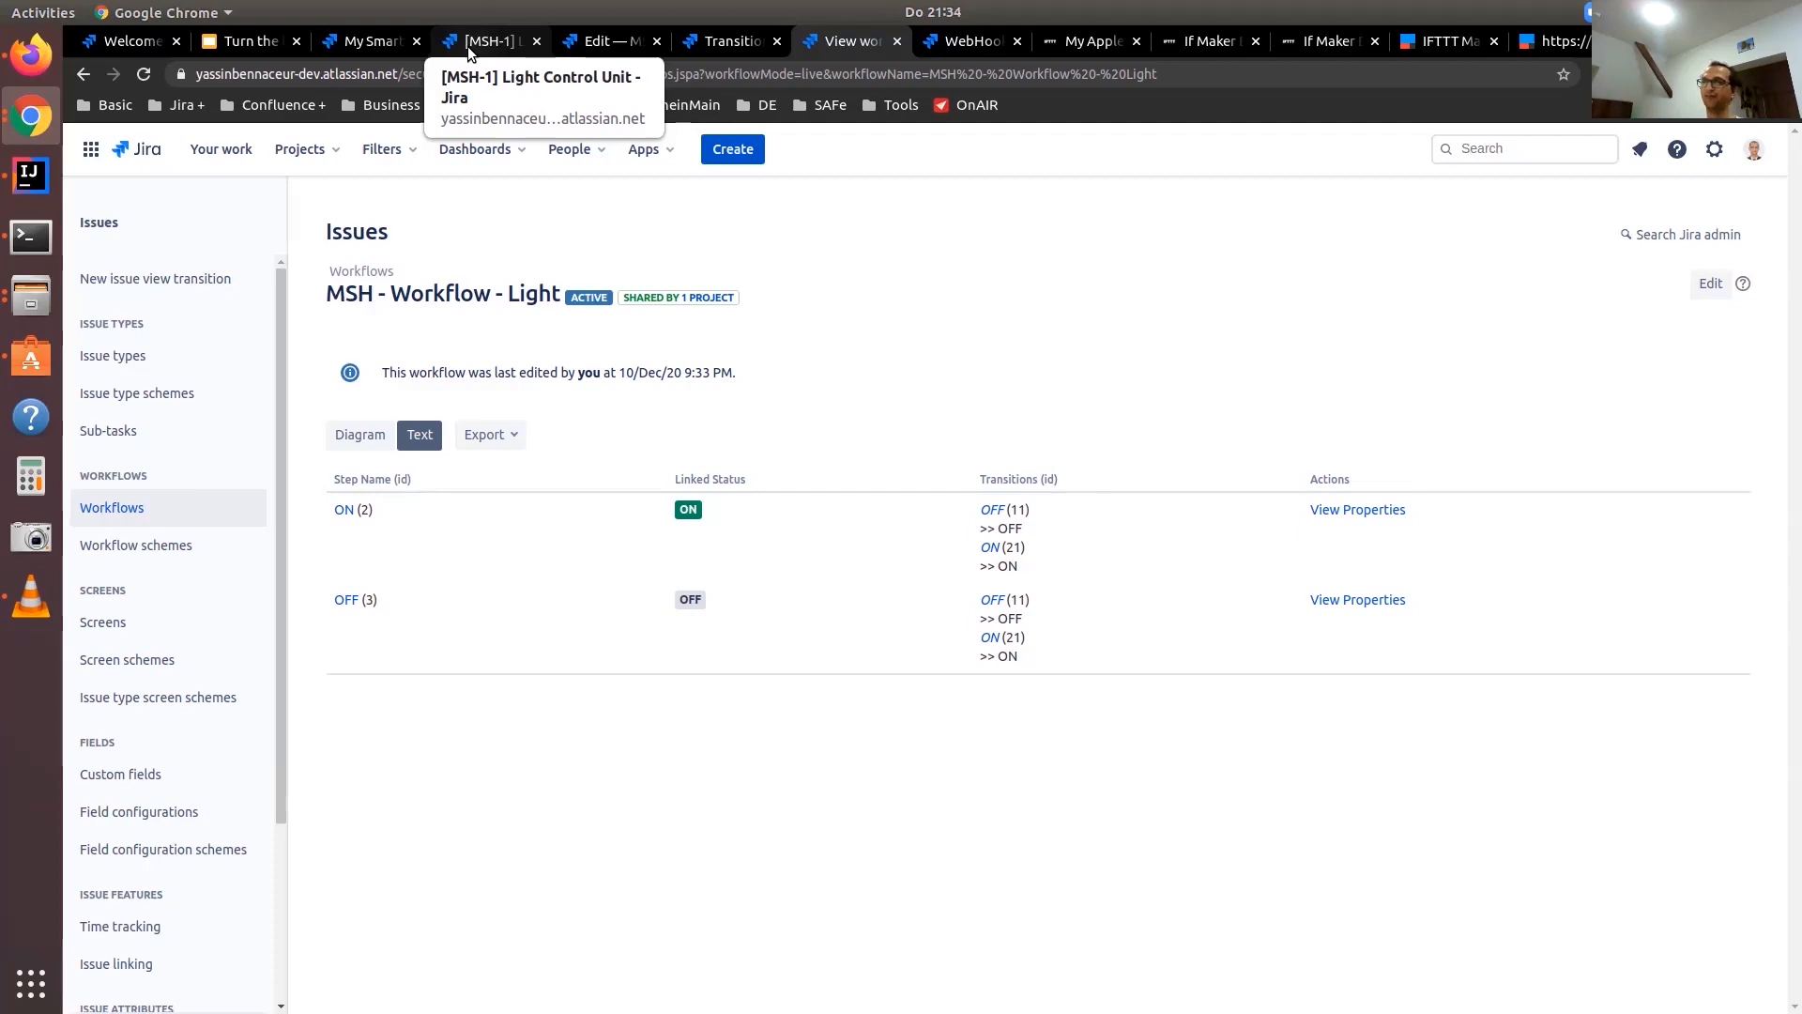
Return to the Light Control Unit issue and test the webhooks by switching its status to ON and back to OFF
{"action": "left_click", "coordinate": [467, 47]}
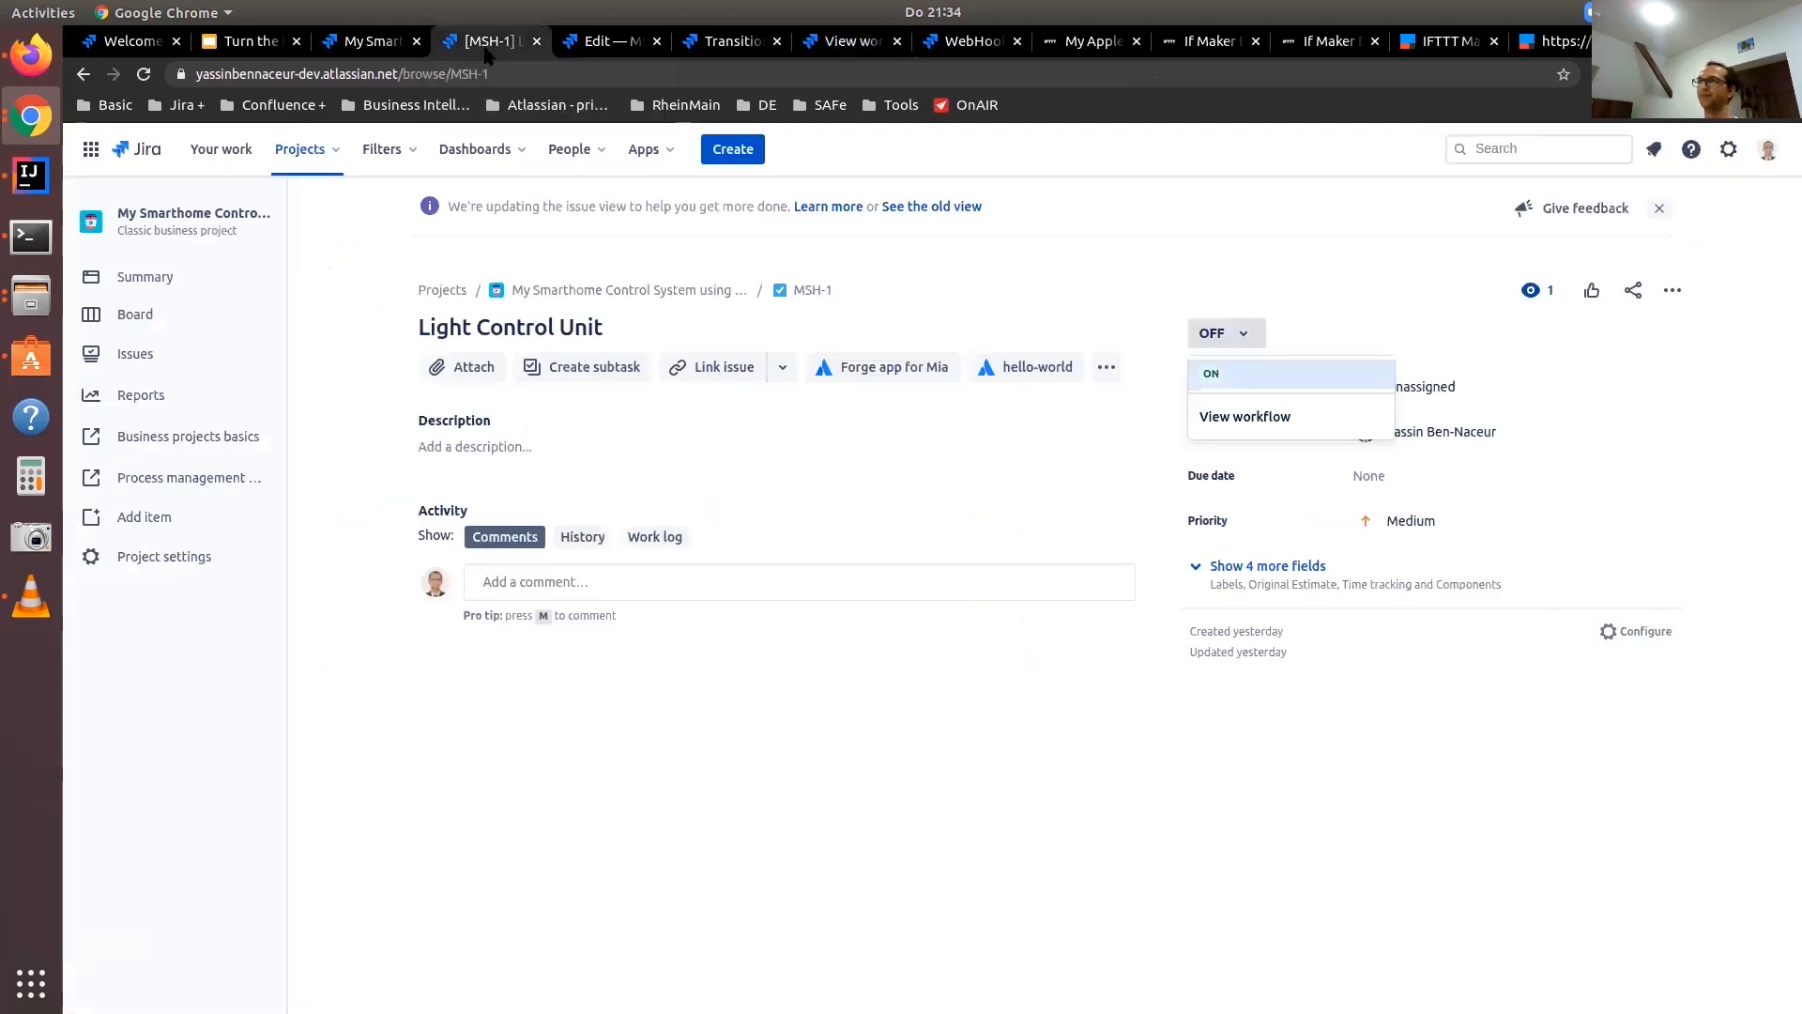
{"action": "left_click", "coordinate": [1297, 285]}
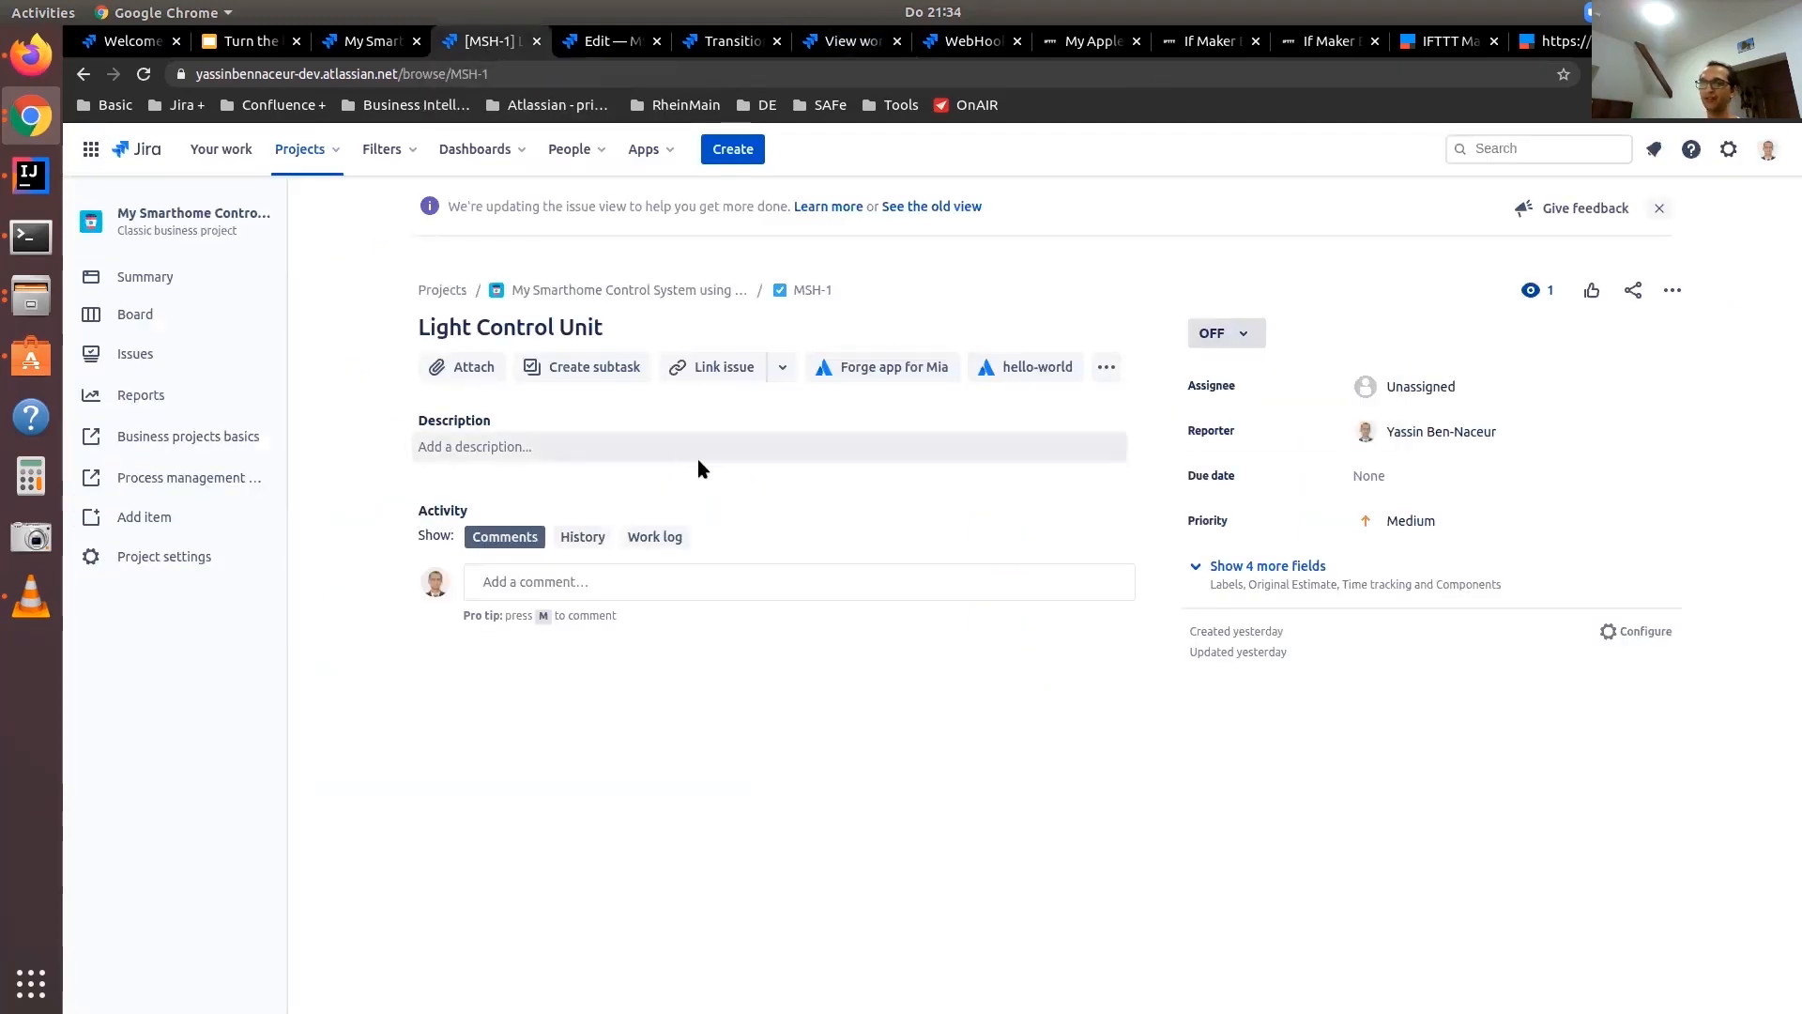
{"action": "left_click", "coordinate": [1256, 334]}
{"action": "left_click", "coordinate": [1239, 373]}
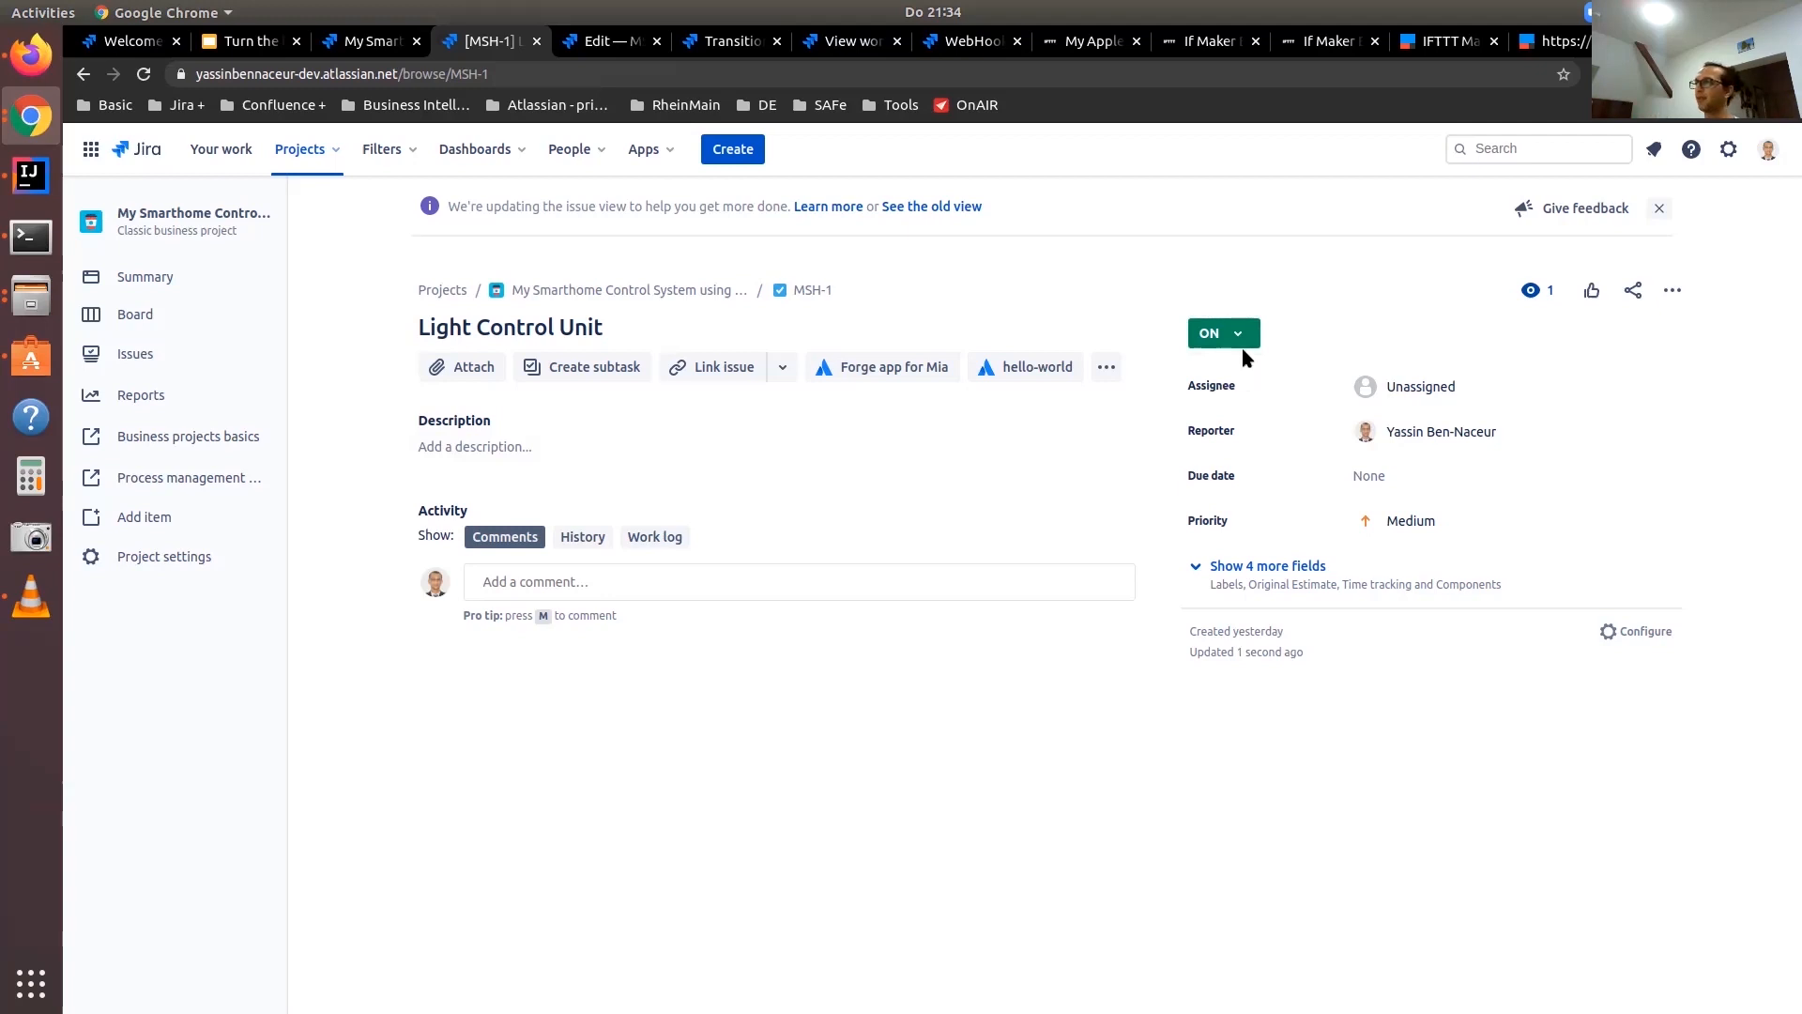
{"action": "left_click", "coordinate": [1241, 340]}
{"action": "left_click", "coordinate": [1239, 375]}
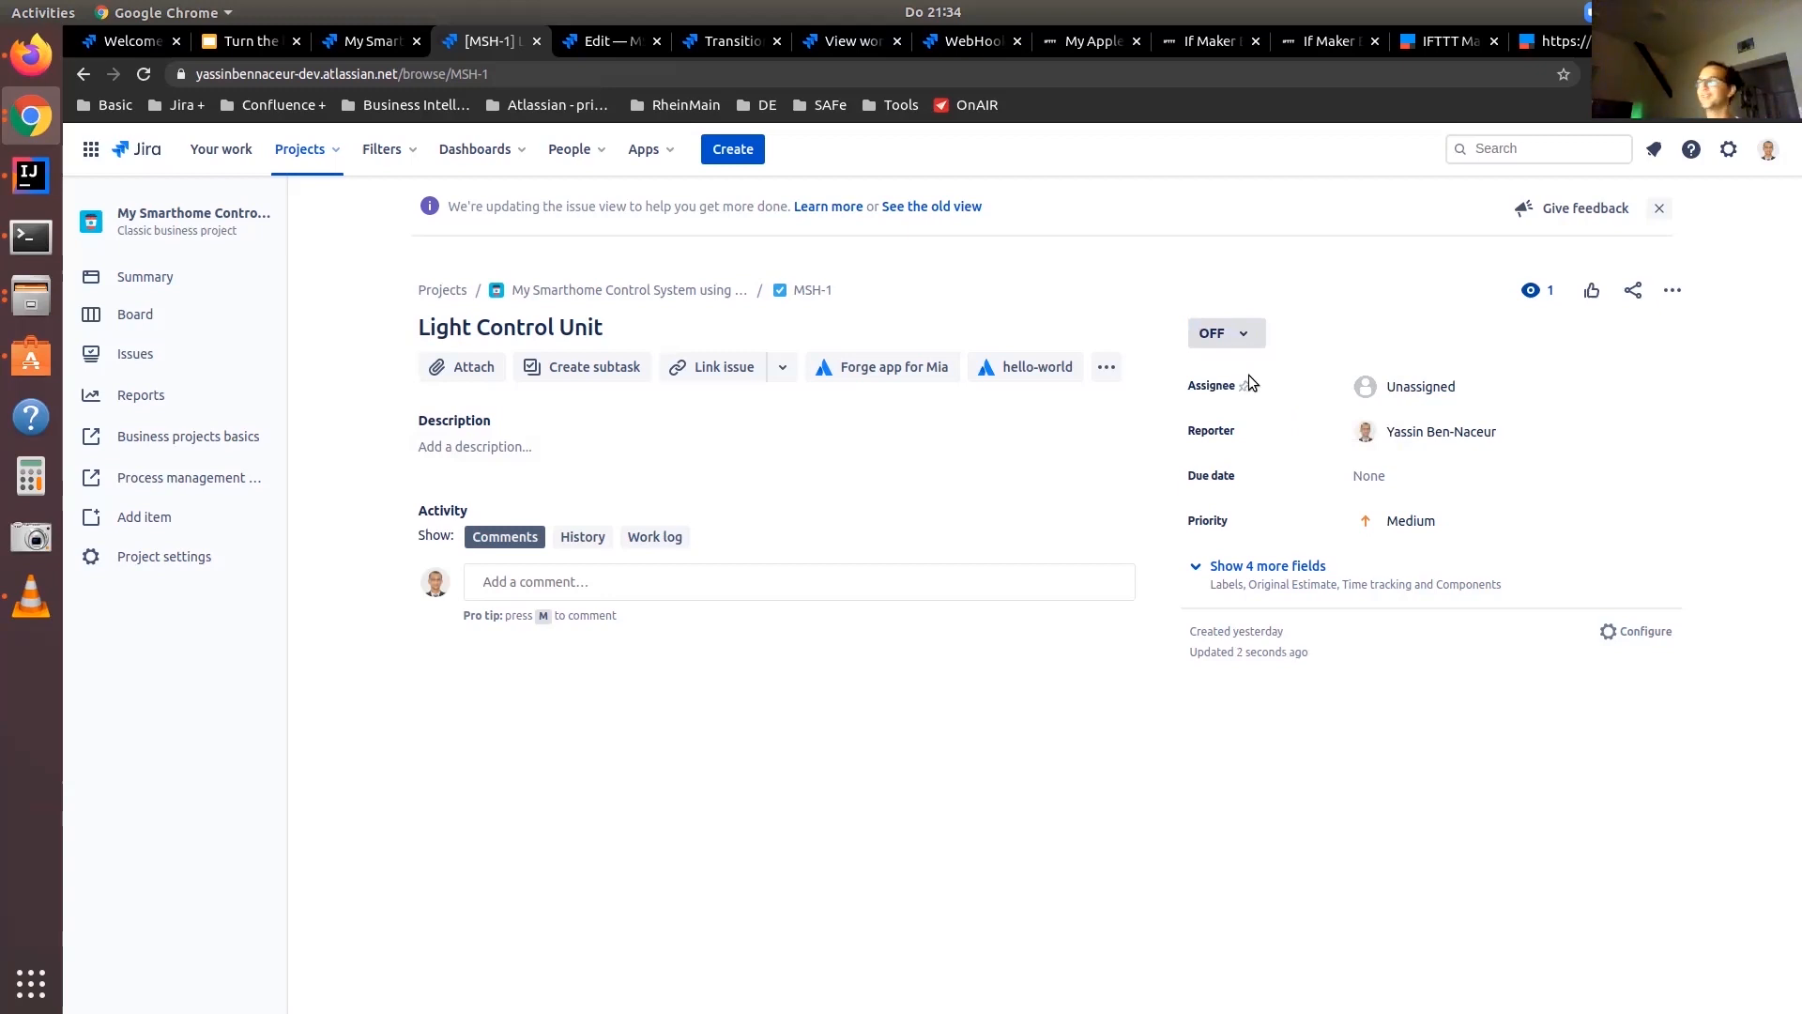
Repeat the light test on the Light Control Unit issue, ending with its status set to ON
{"action": "left_click", "coordinate": [1239, 338]}
{"action": "left_click", "coordinate": [1233, 373]}
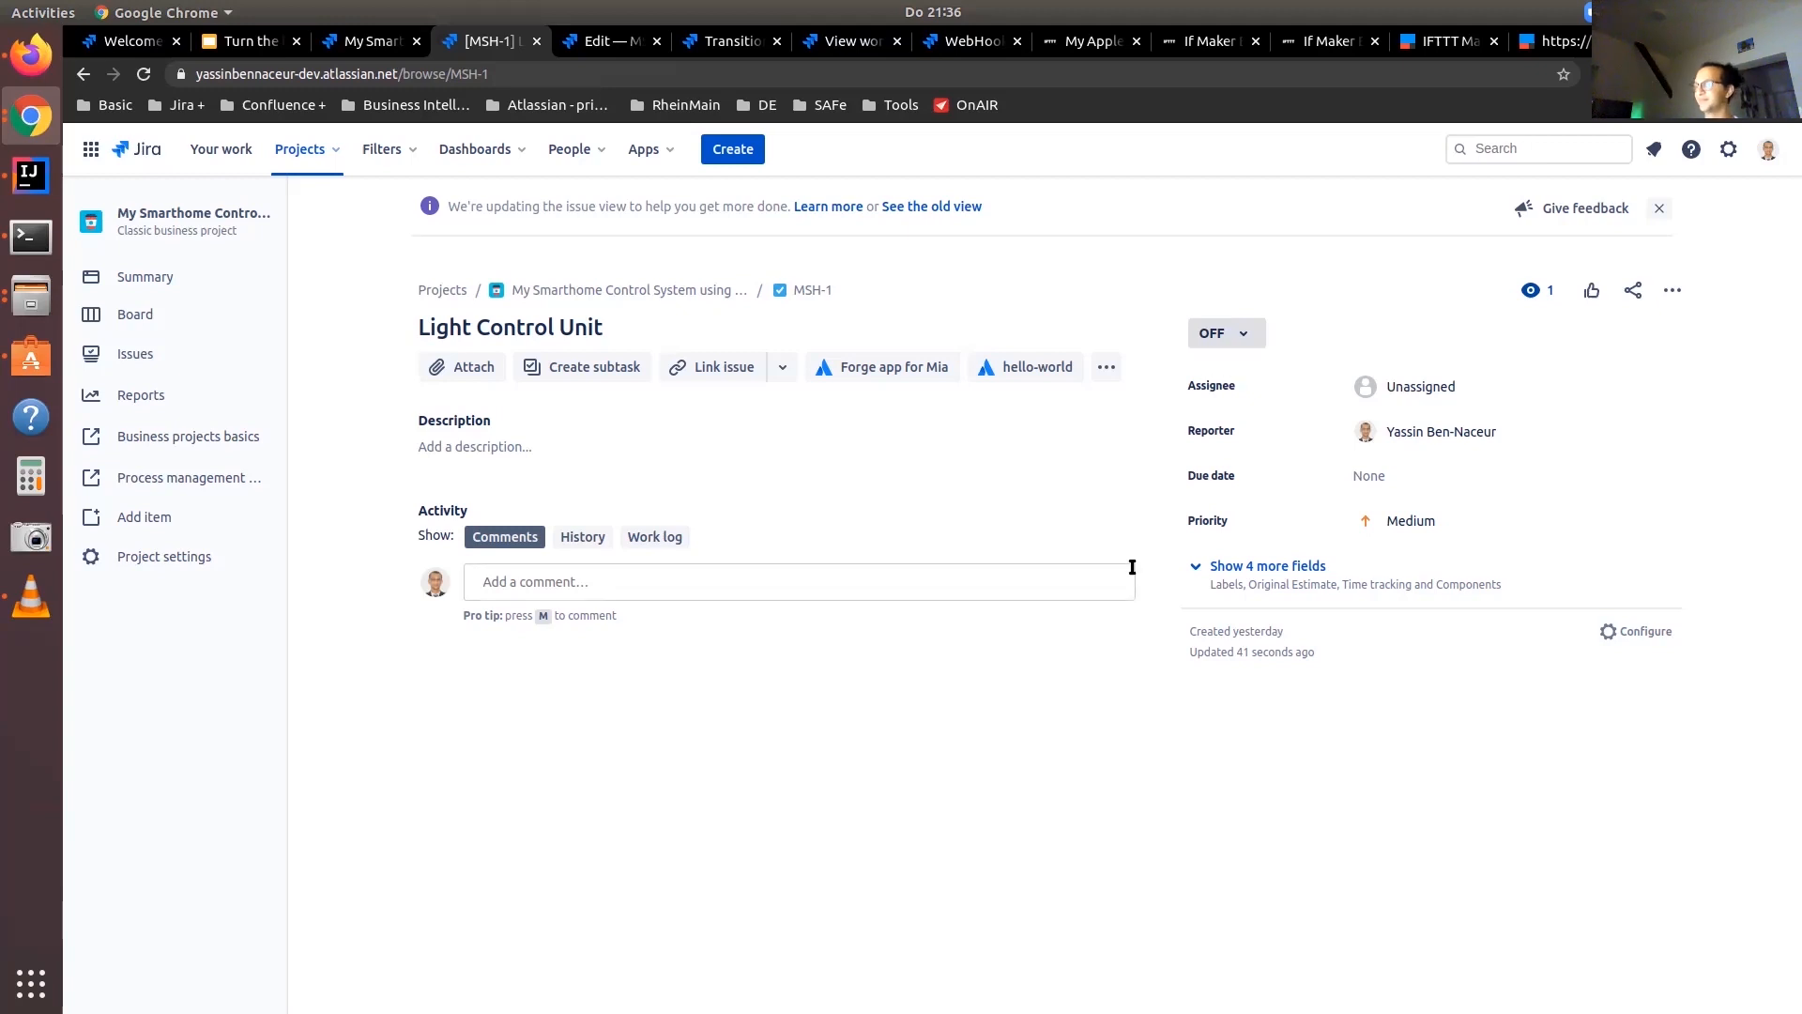
{"action": "left_click", "coordinate": [1217, 342]}
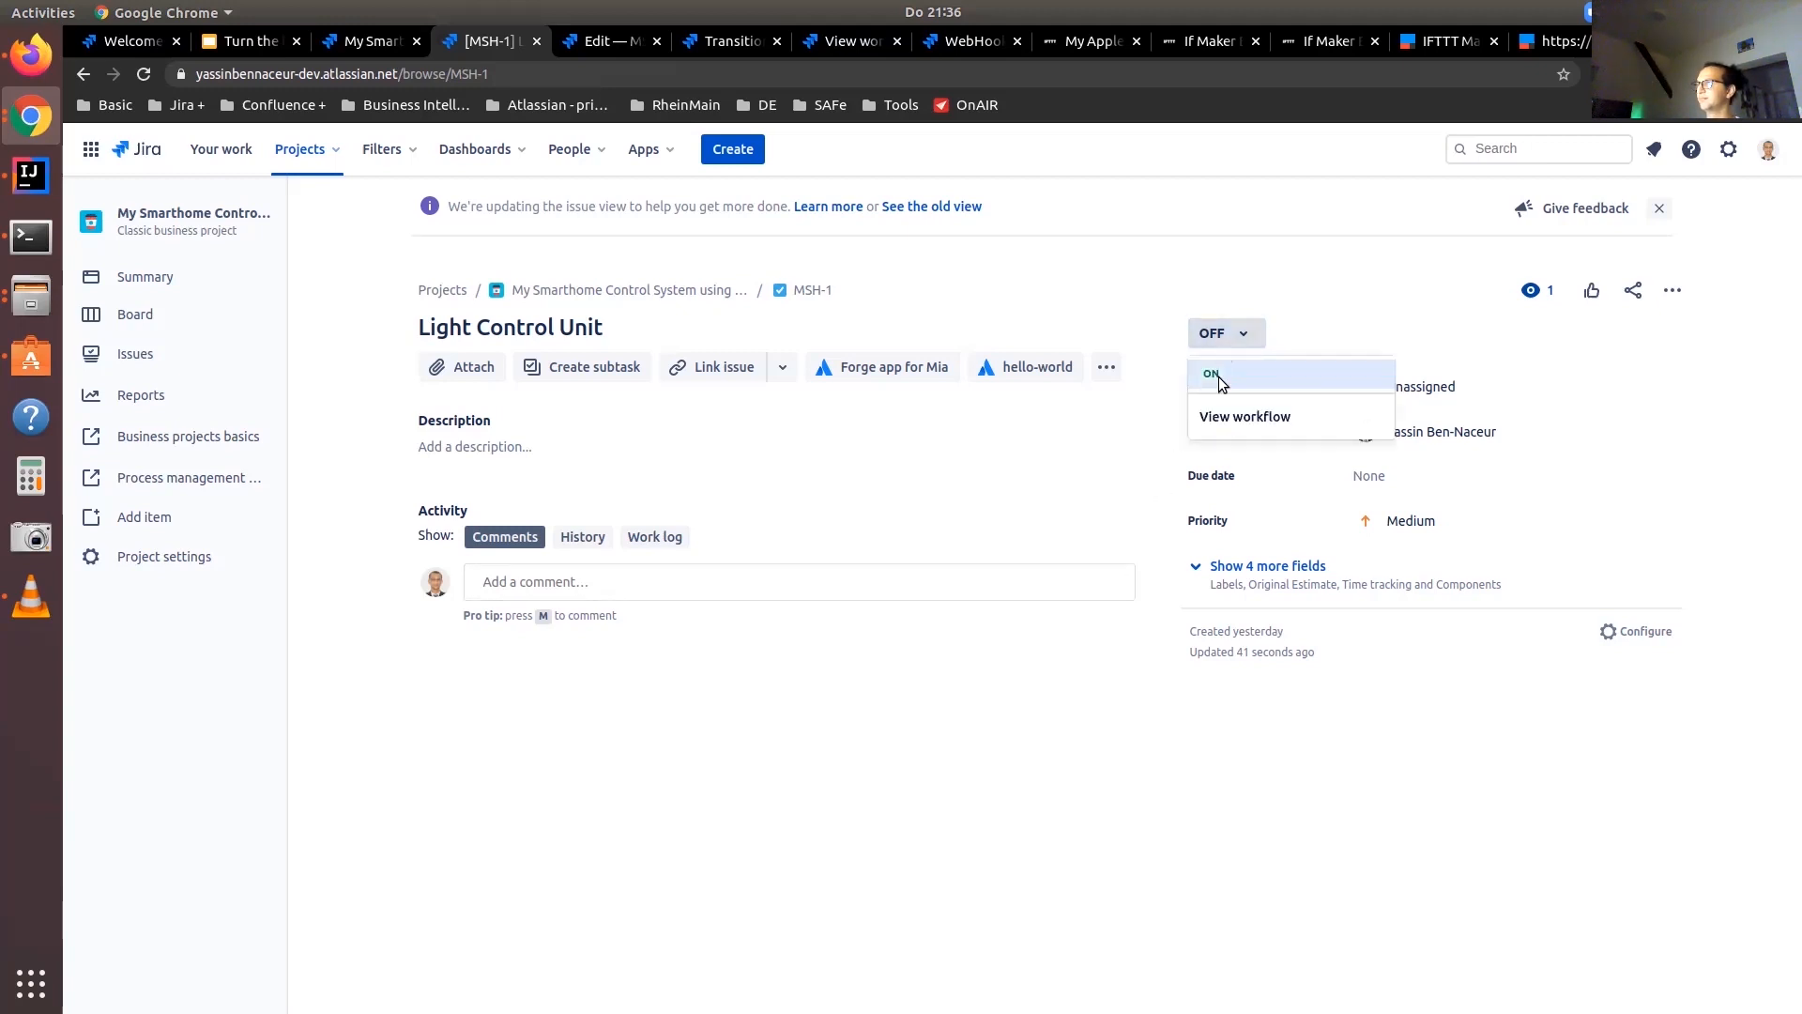
{"action": "left_click", "coordinate": [1218, 376]}
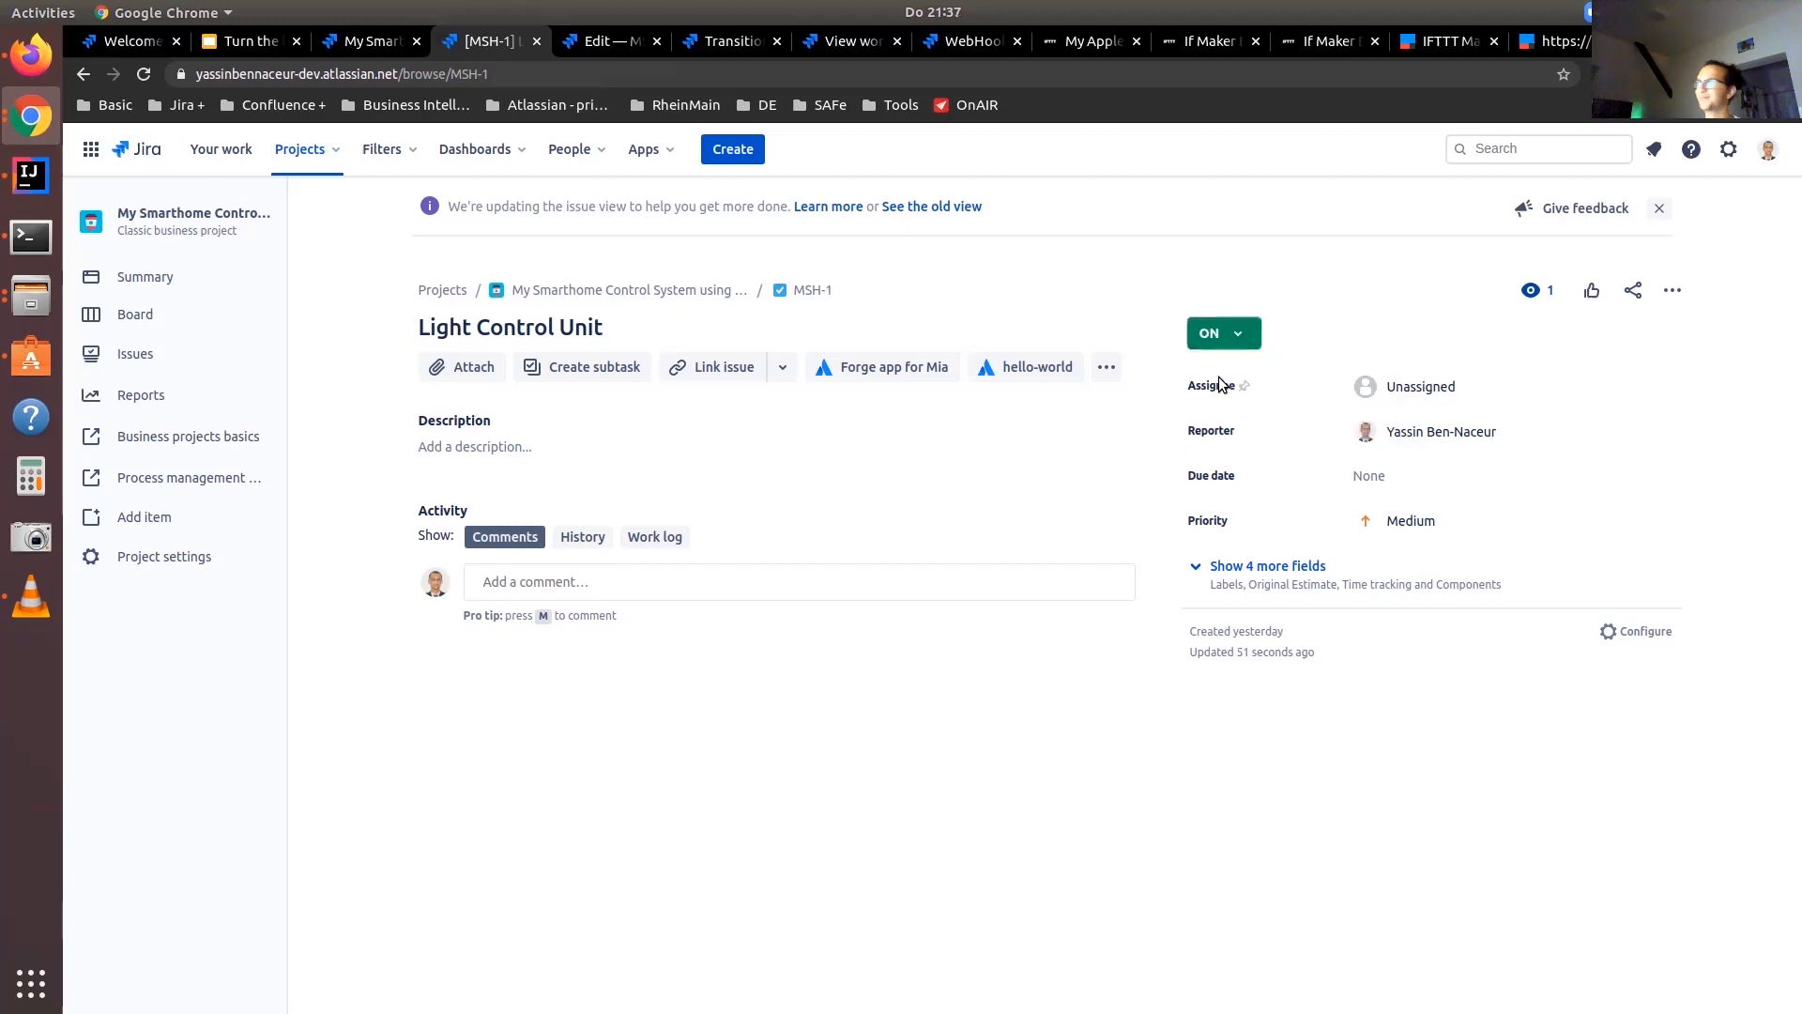